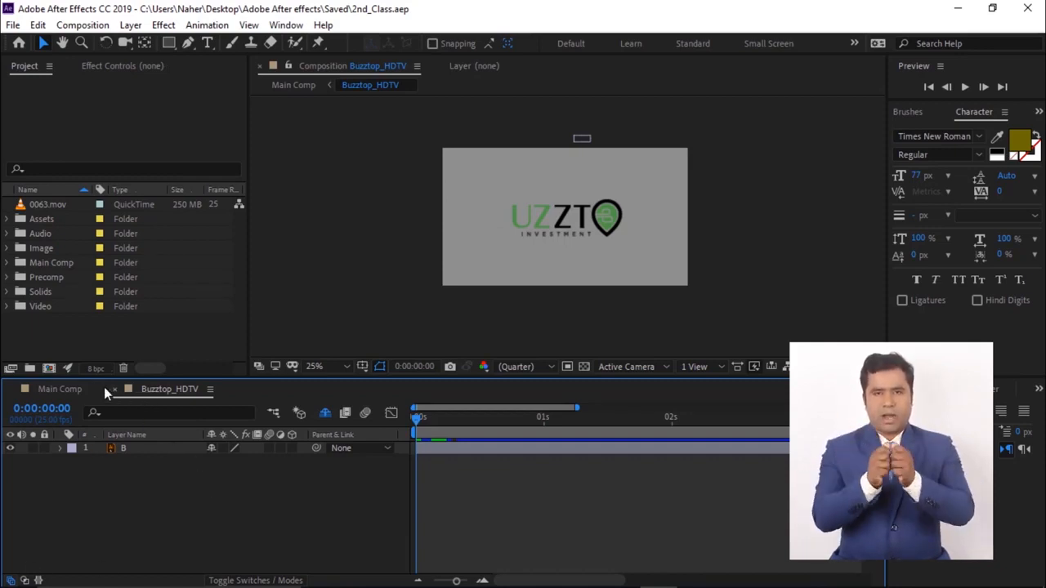
# - Create a new composition named animation
pyautogui.click(49, 370)
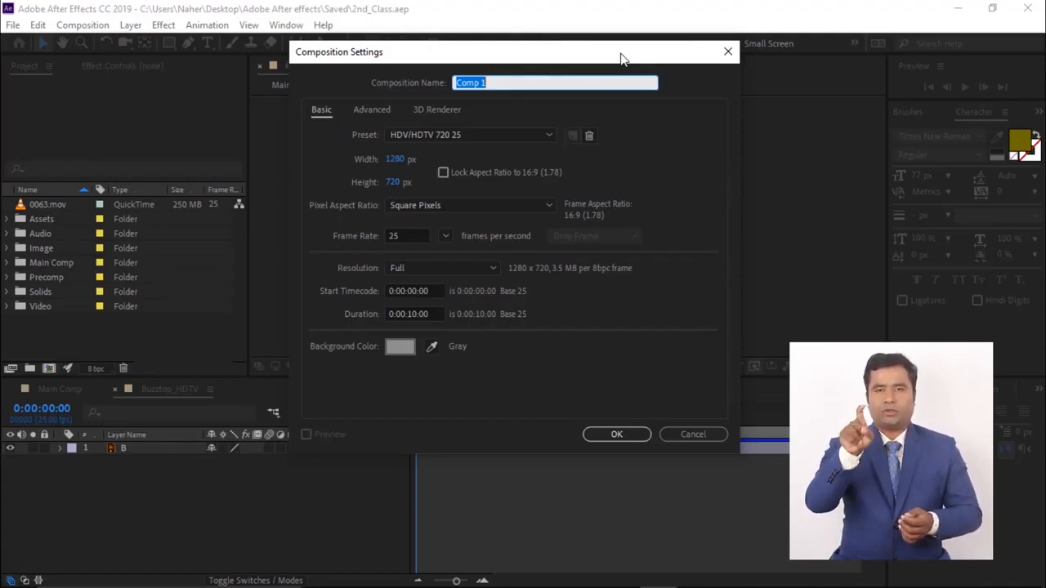
pyautogui.write('animation')
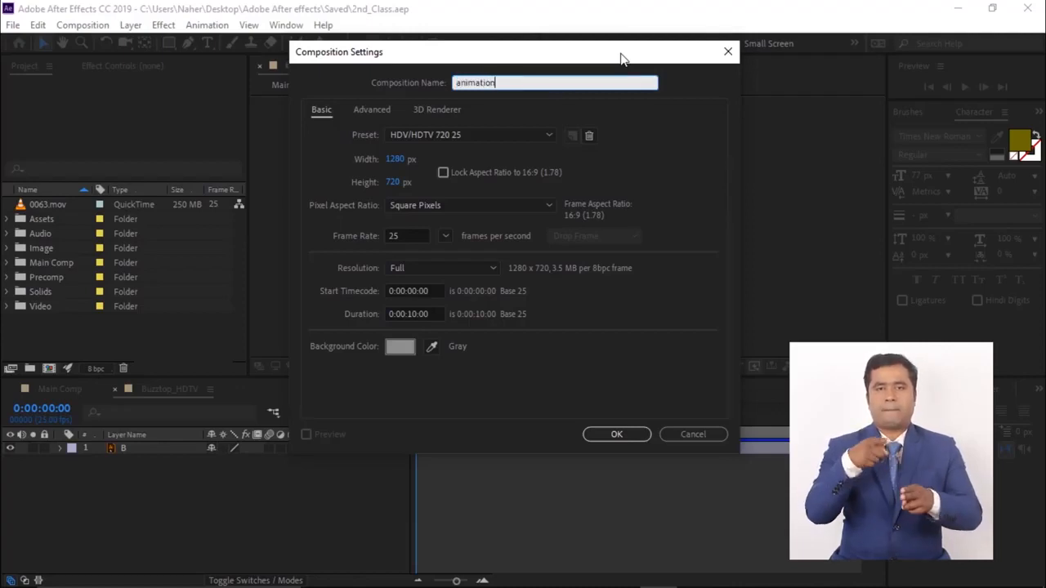
pyautogui.press('Return')
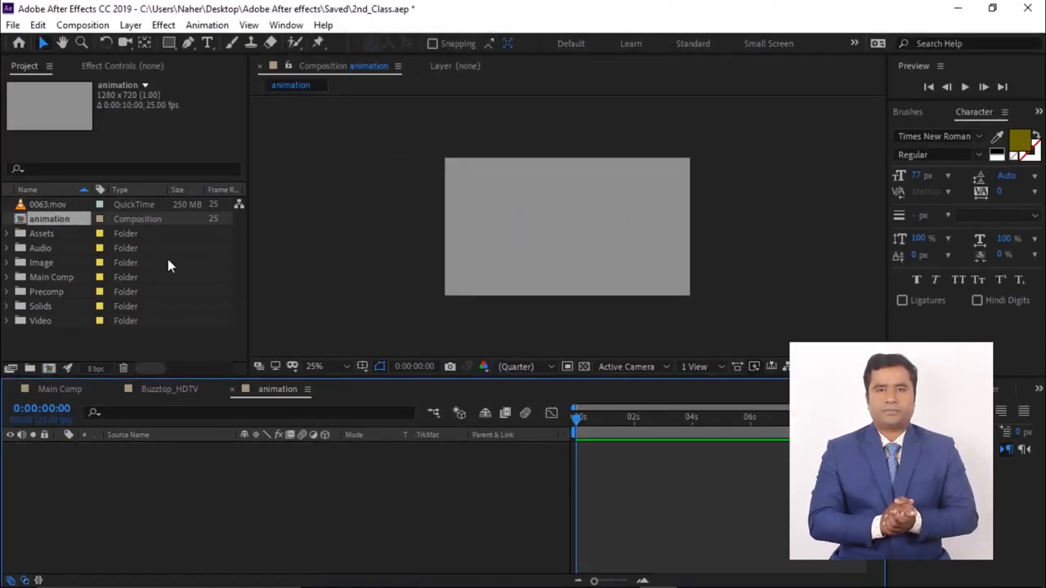
# - Draw a small ellipse shape in the left part of the composition and center its anchor point
pyautogui.moveTo(168, 43)
pyautogui.mouseDown()
pyautogui.moveTo(219, 43)
pyautogui.moveTo(220, 75)
pyautogui.mouseUp()
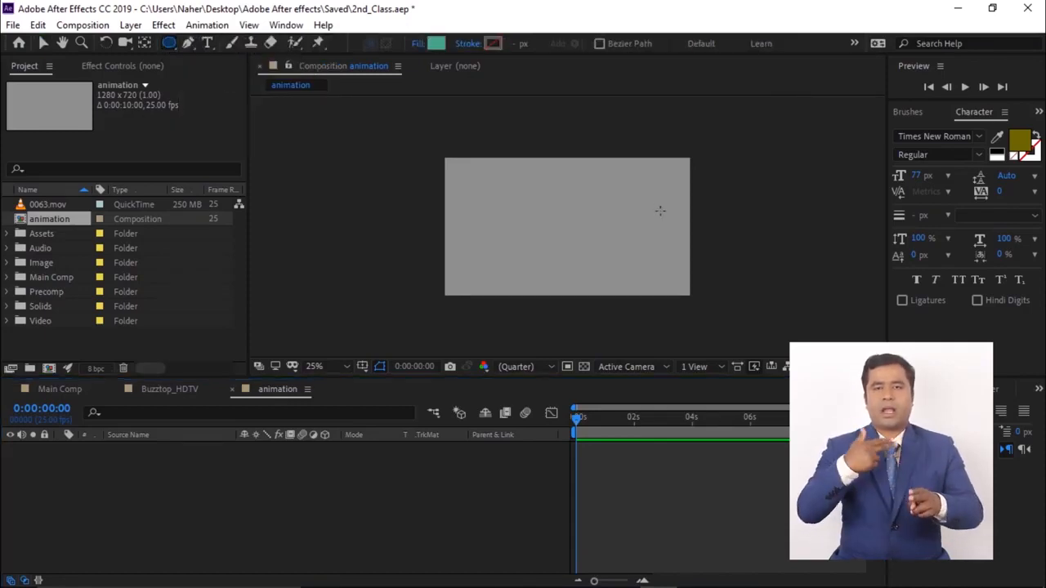
pyautogui.moveTo(467, 199); pyautogui.dragTo(526, 237)
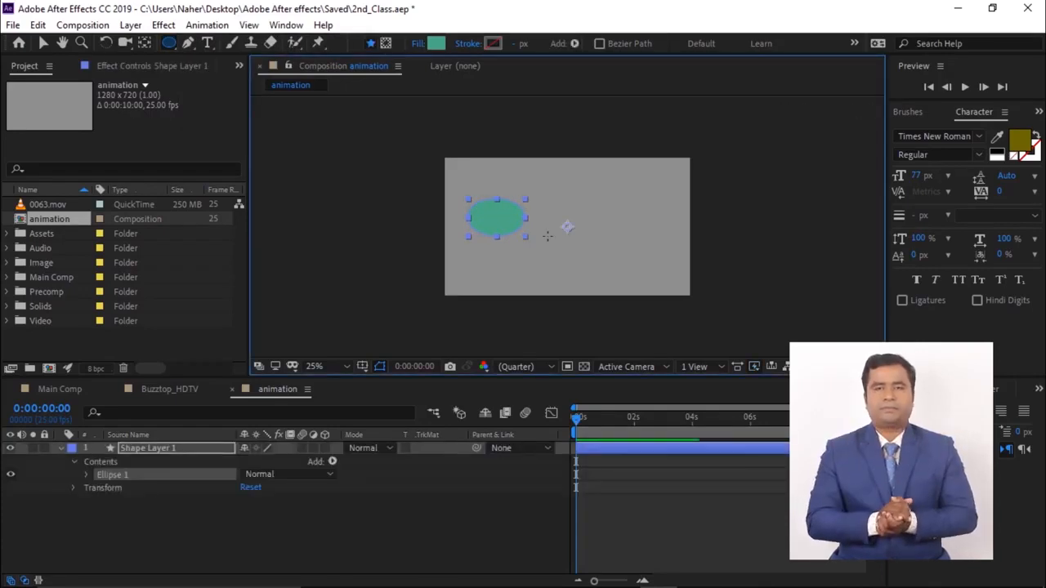
pyautogui.hotkey('ctrl', 'alt', 'Home')
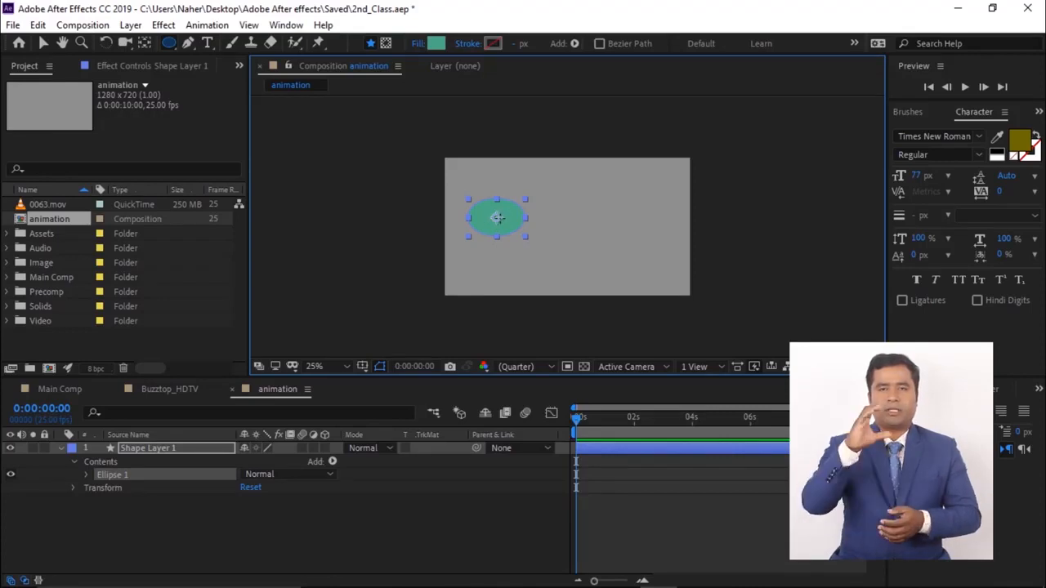
# - Move the ellipse to the composition's left edge and set a Position keyframe at the first frame
pyautogui.click(44, 43)
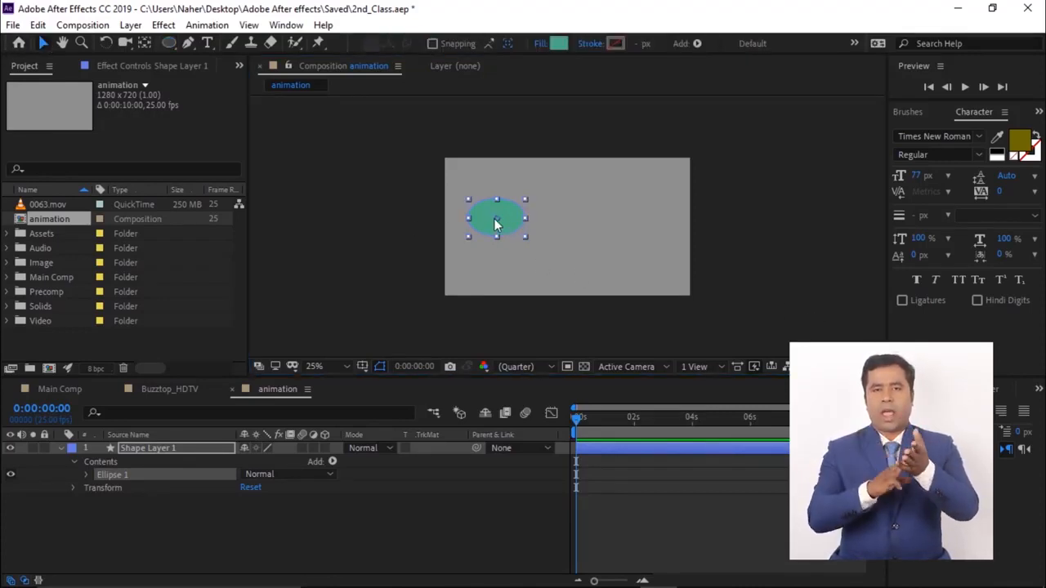
pyautogui.moveTo(513, 225); pyautogui.dragTo(491, 222)
pyautogui.click(152, 448)
pyautogui.hotkey('alt', 'shift', 'p')
# - Advance 10 frames and move the ellipse to the right side, at position 1128, 282
pyautogui.hotkey('shift', 'pagedown')
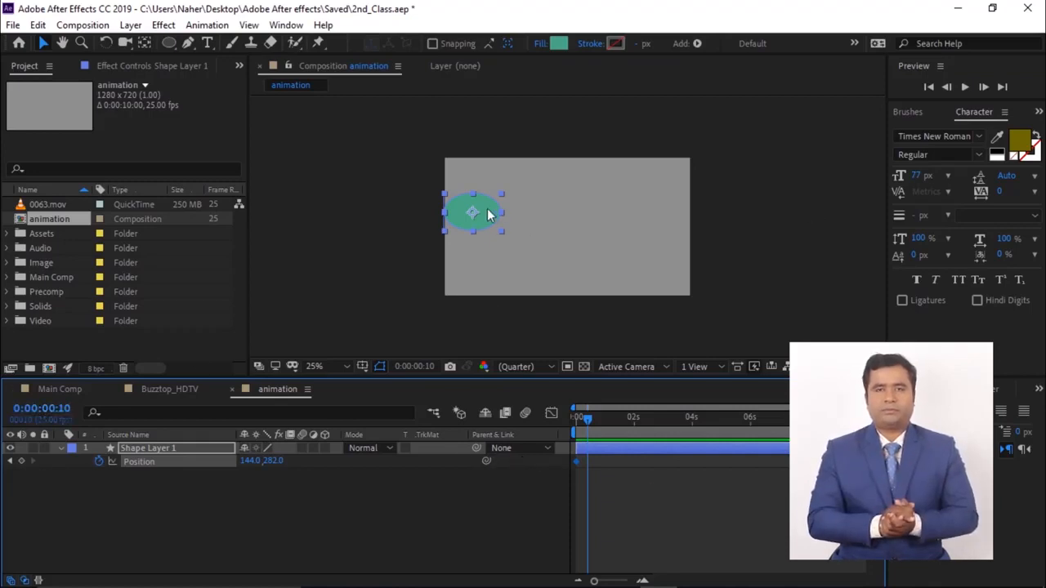
pyautogui.moveTo(482, 215); pyautogui.dragTo(673, 216)
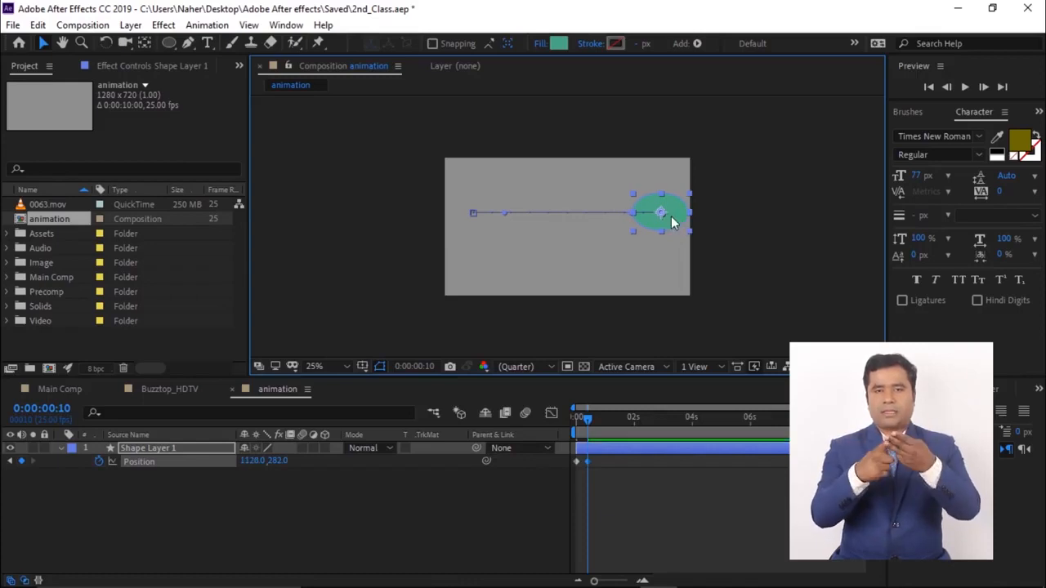
# - Scrub the timeline and preview the ellipse's position animation
pyautogui.moveTo(588, 419); pyautogui.dragTo(607, 424)
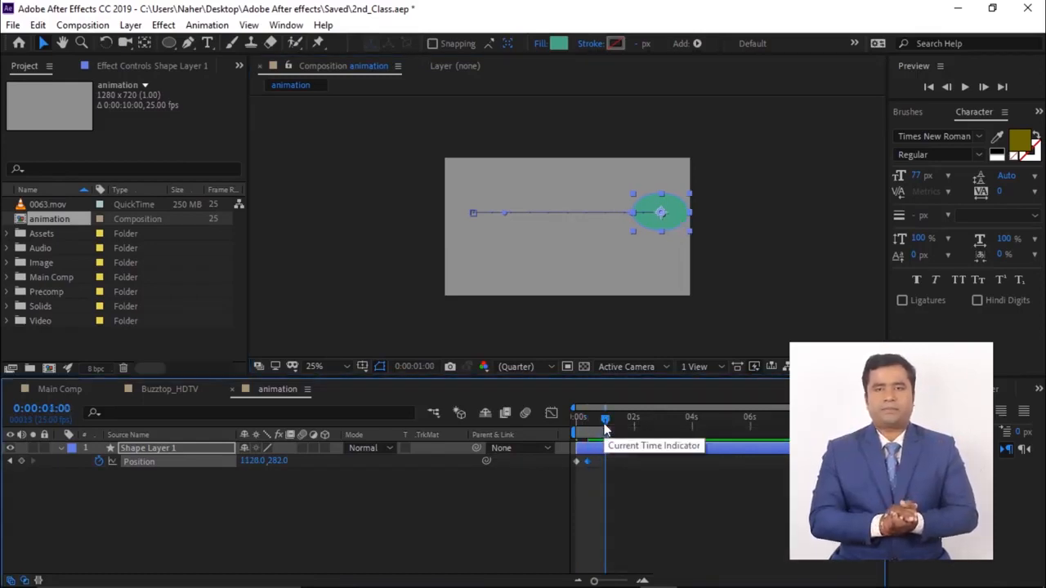
pyautogui.moveTo(604, 427); pyautogui.dragTo(554, 433)
pyautogui.press('space')
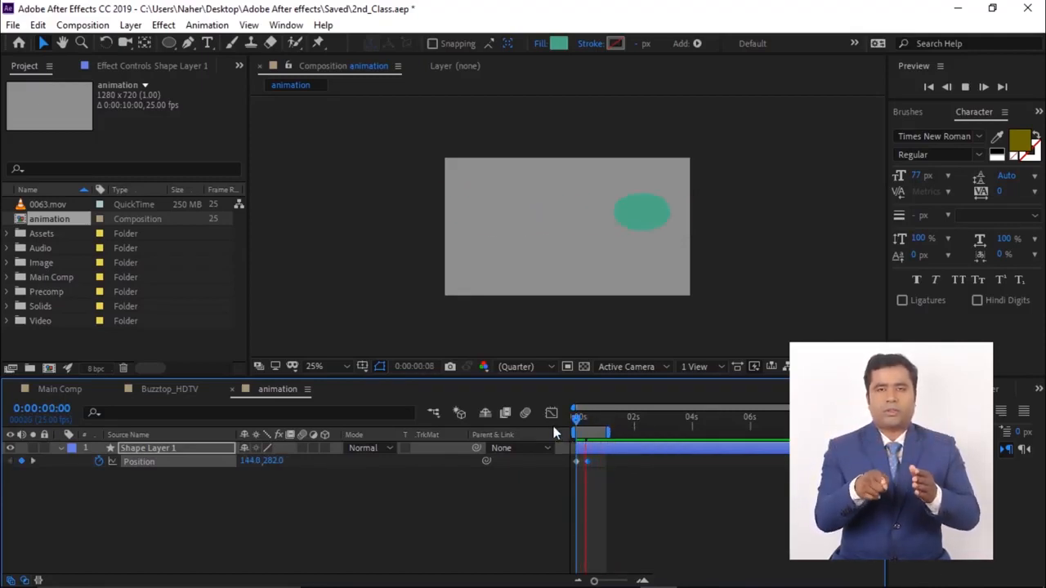
# - Animate the ellipse's Rotation from 0° at the start to 86° at 0:00:00:10, then preview from the beginning
pyautogui.click(152, 455)
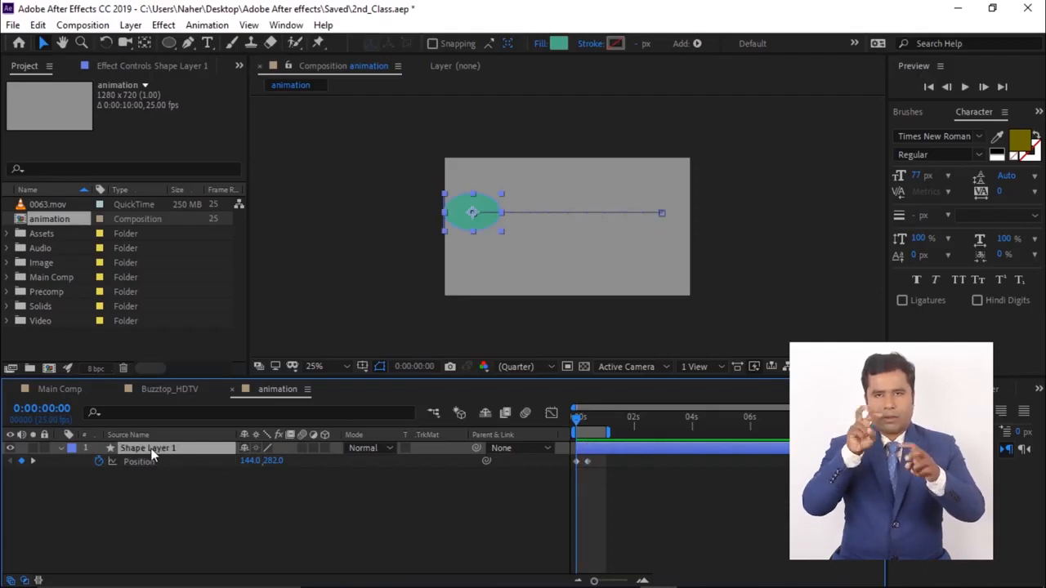
pyautogui.press('r')
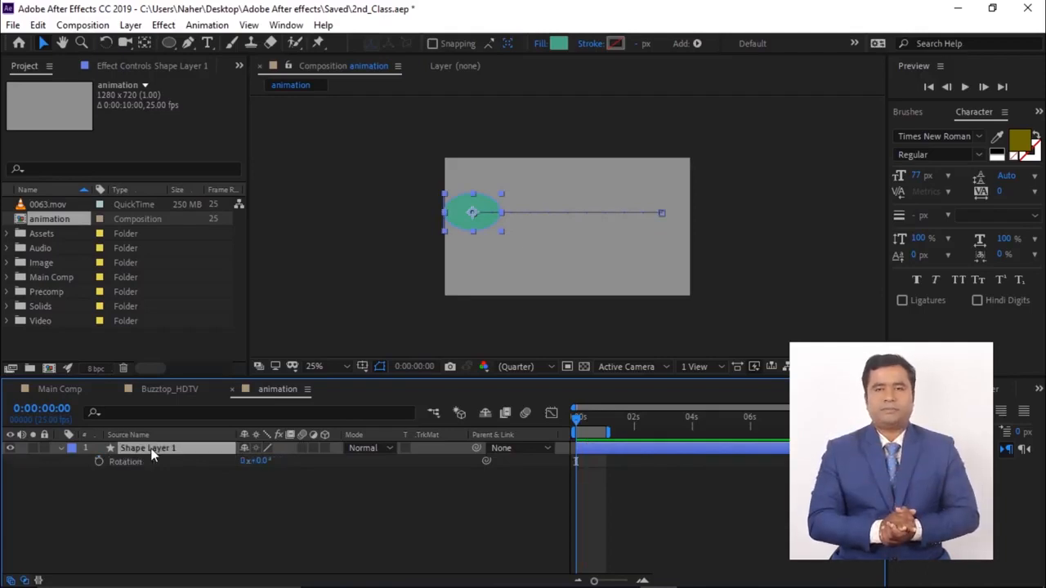
pyautogui.click(98, 461)
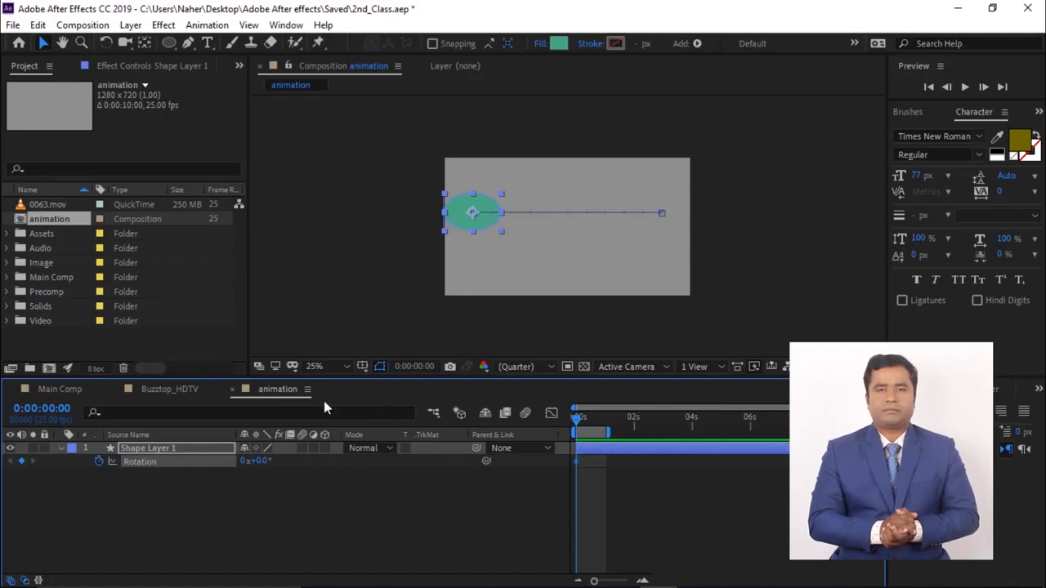
pyautogui.click(65, 410)
pyautogui.moveTo(60, 409); pyautogui.dragTo(77, 408)
pyautogui.write('10')
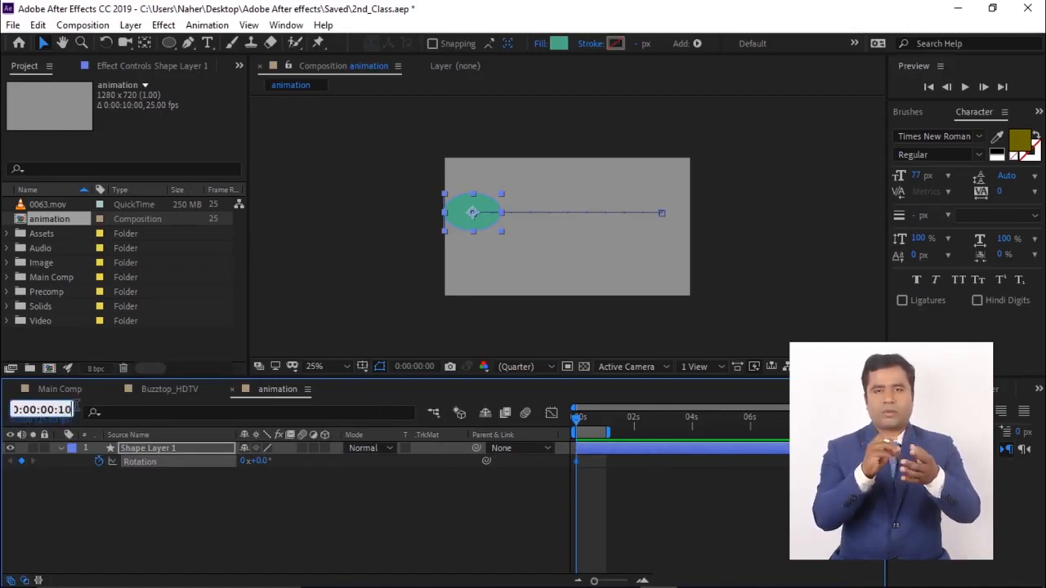
pyautogui.press('Return')
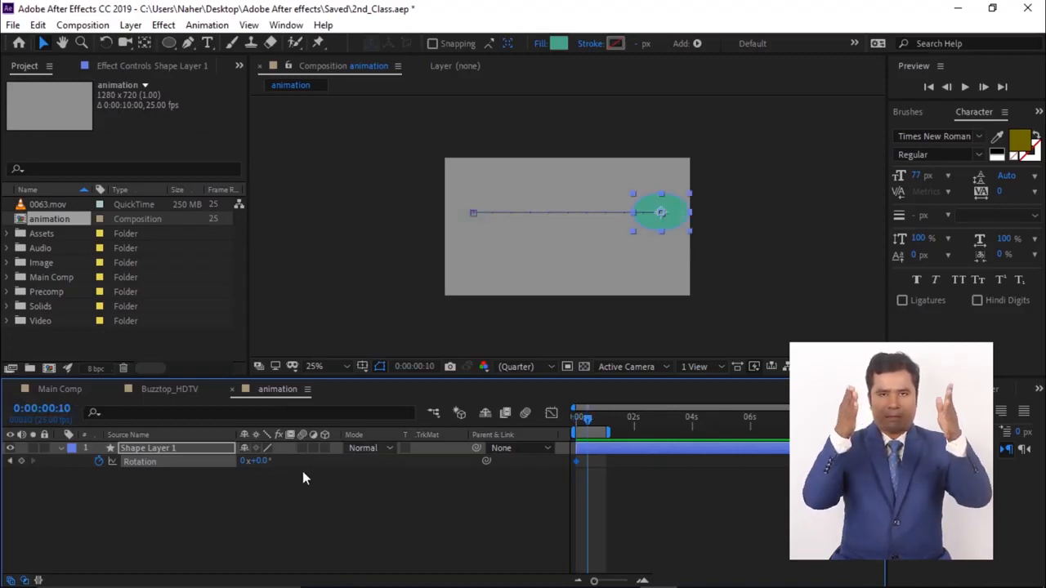
pyautogui.moveTo(258, 460); pyautogui.dragTo(297, 460)
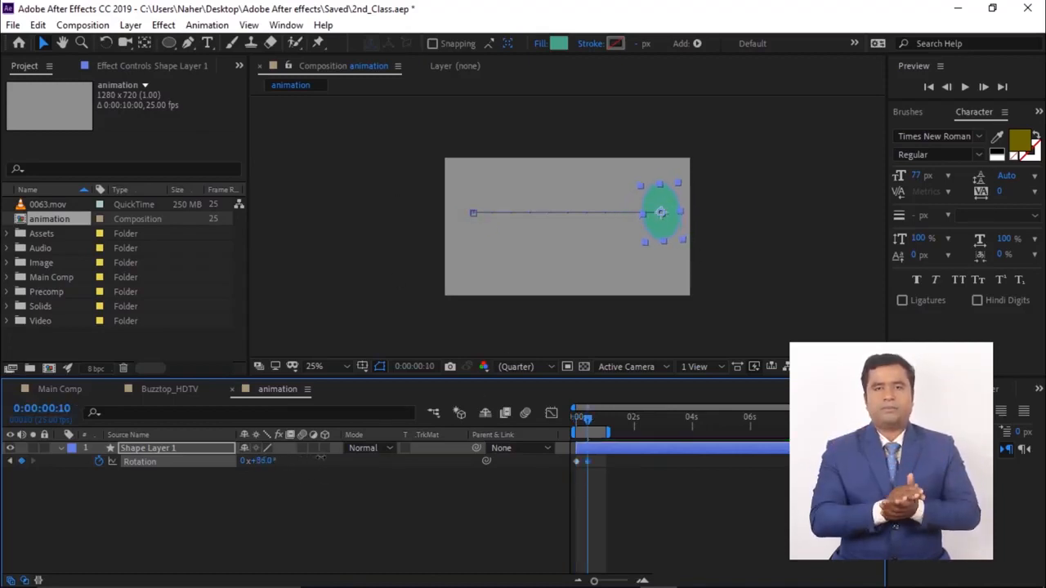
pyautogui.press('Home')
pyautogui.press('space')
# - Show Position, Rotation and Opacity together and keyframe Opacity from 0% at the start to 100% a few frames later
pyautogui.click(153, 449)
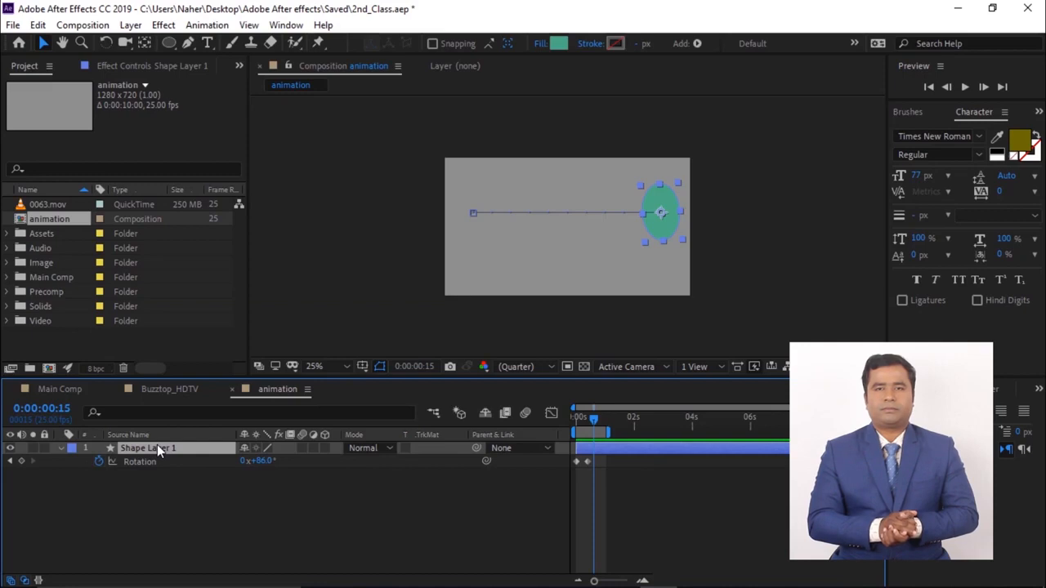
pyautogui.press('t')
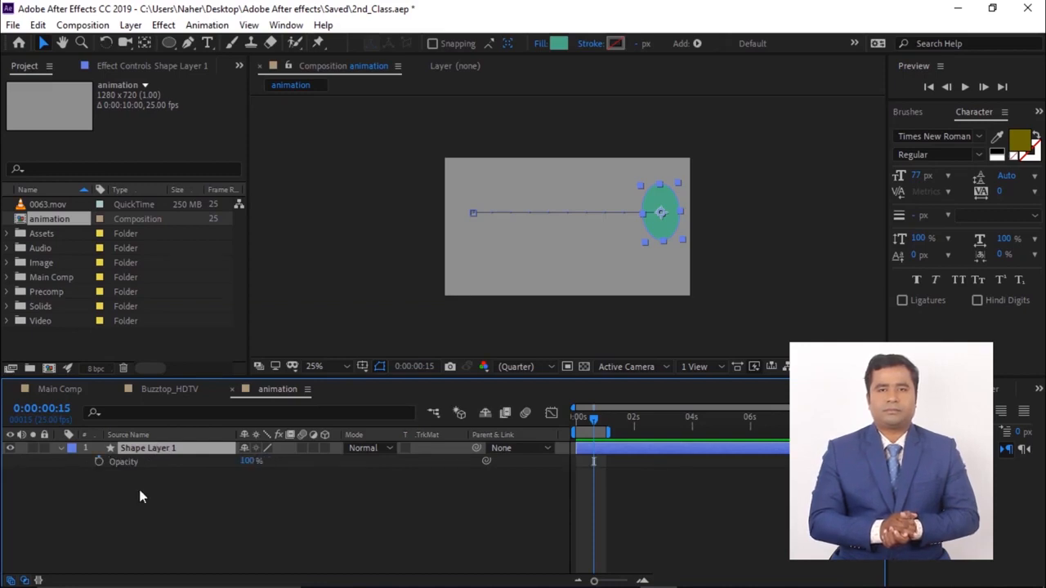
pyautogui.hotkey('shift', 'p')
pyautogui.hotkey('shift', 'r')
pyautogui.press('Home')
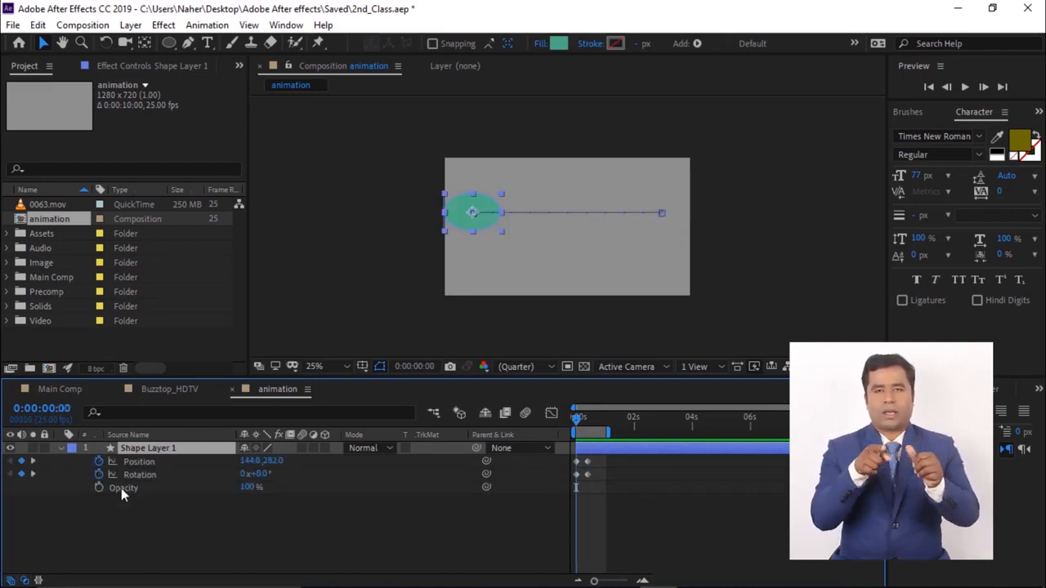
pyautogui.click(98, 487)
pyautogui.moveTo(247, 488); pyautogui.dragTo(147, 487)
pyautogui.moveTo(577, 418); pyautogui.dragTo(584, 417)
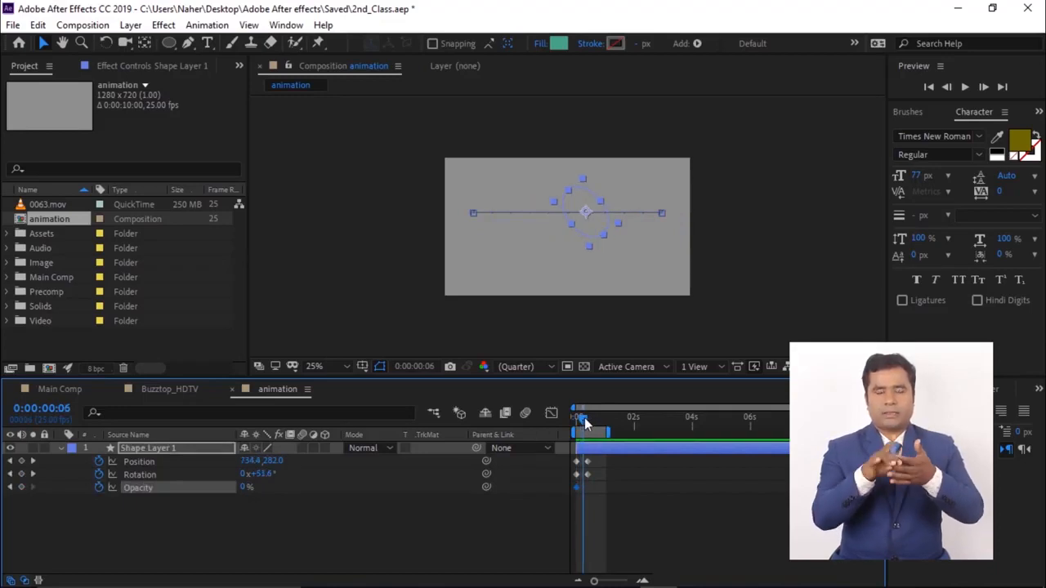
pyautogui.moveTo(241, 488); pyautogui.dragTo(270, 488)
# - Preview and scrub the combined position, rotation and opacity animation from the start
pyautogui.press('Home')
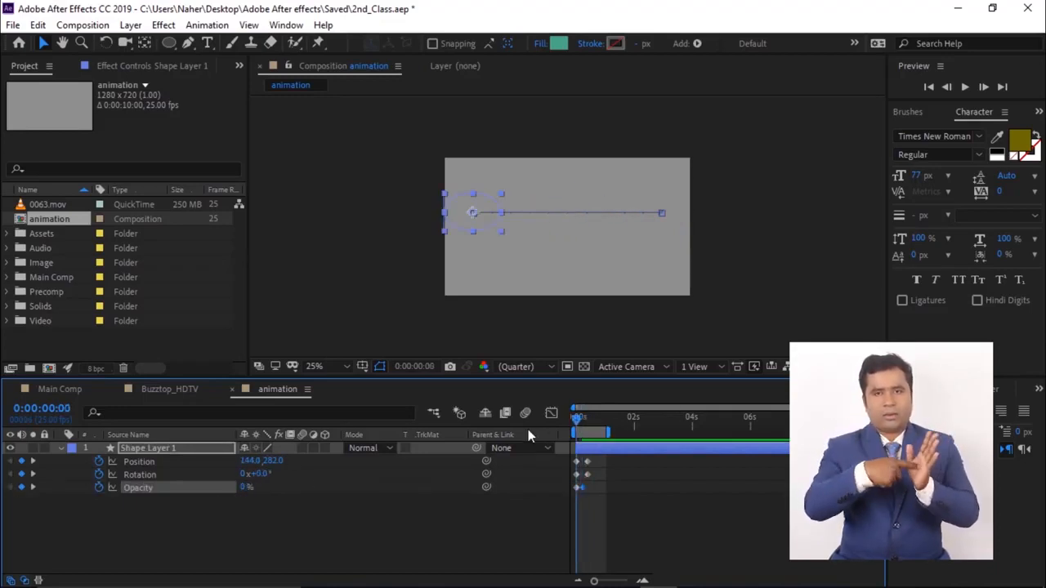
pyautogui.press('space')
pyautogui.press('space')
pyautogui.moveTo(587, 417); pyautogui.dragTo(578, 418)
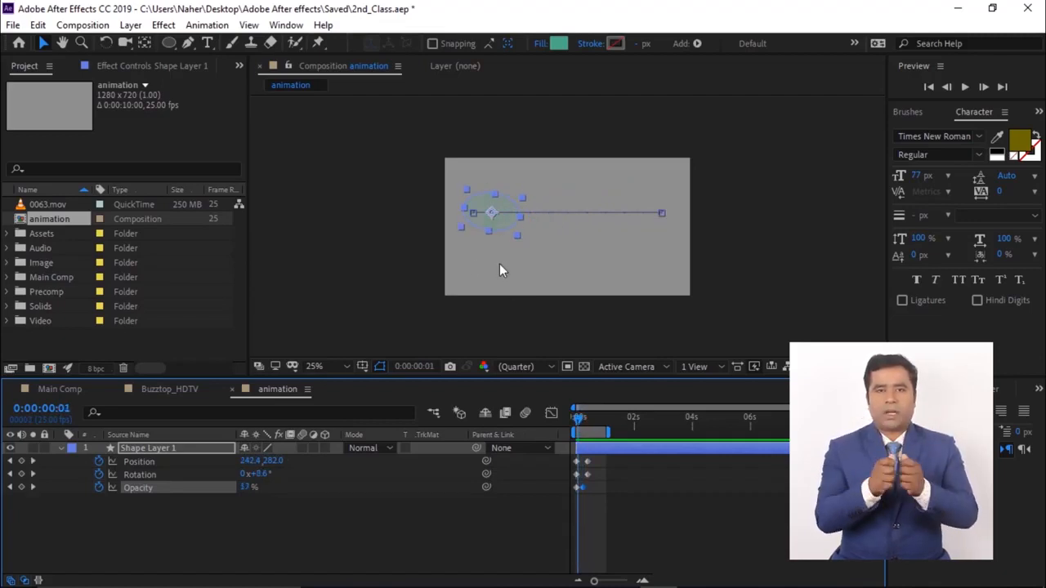
pyautogui.moveTo(579, 419); pyautogui.dragTo(593, 424)
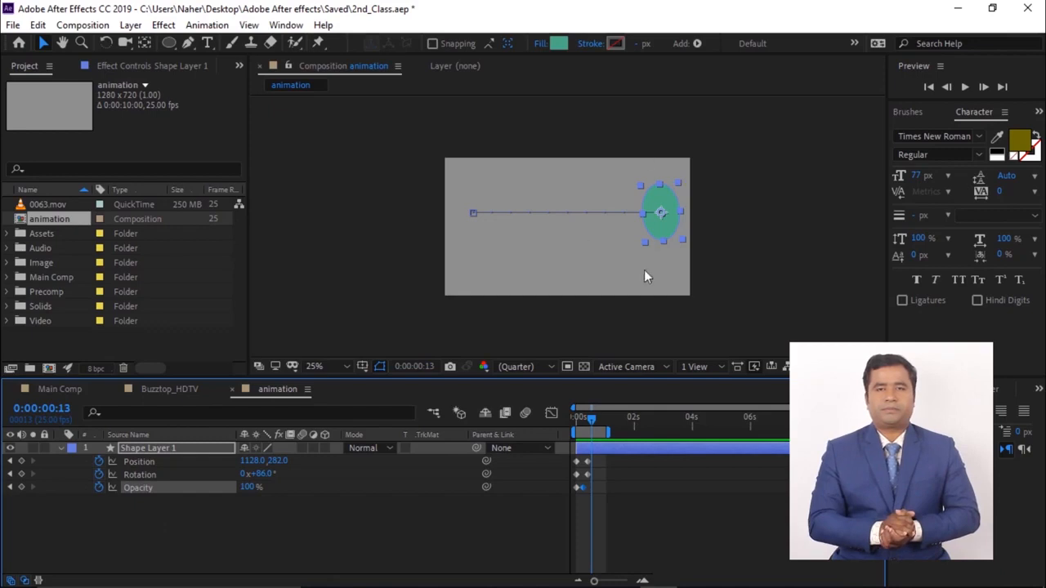
# - Create another new composition named Path
pyautogui.click(48, 371)
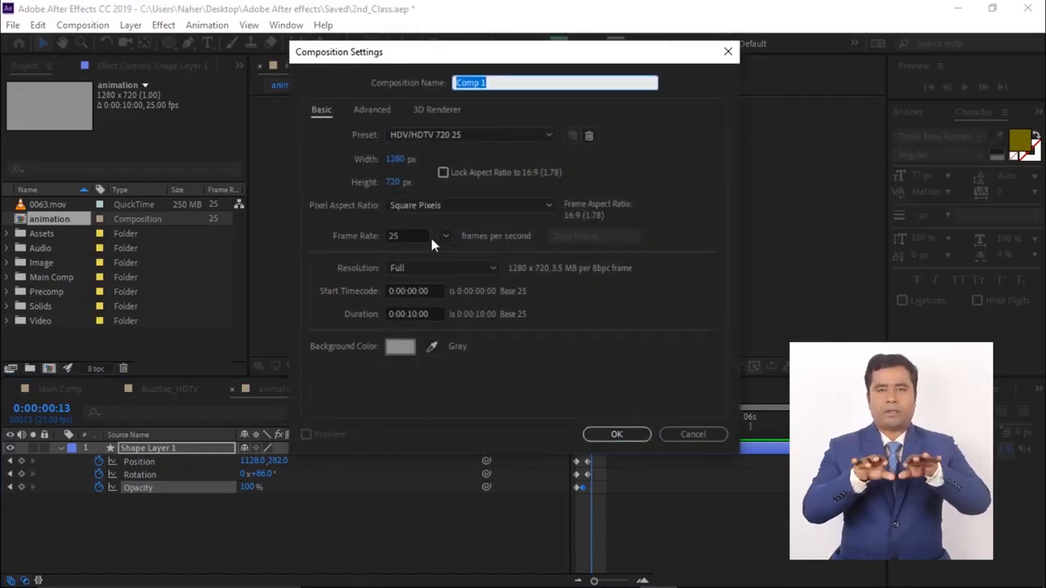
pyautogui.write('Path')
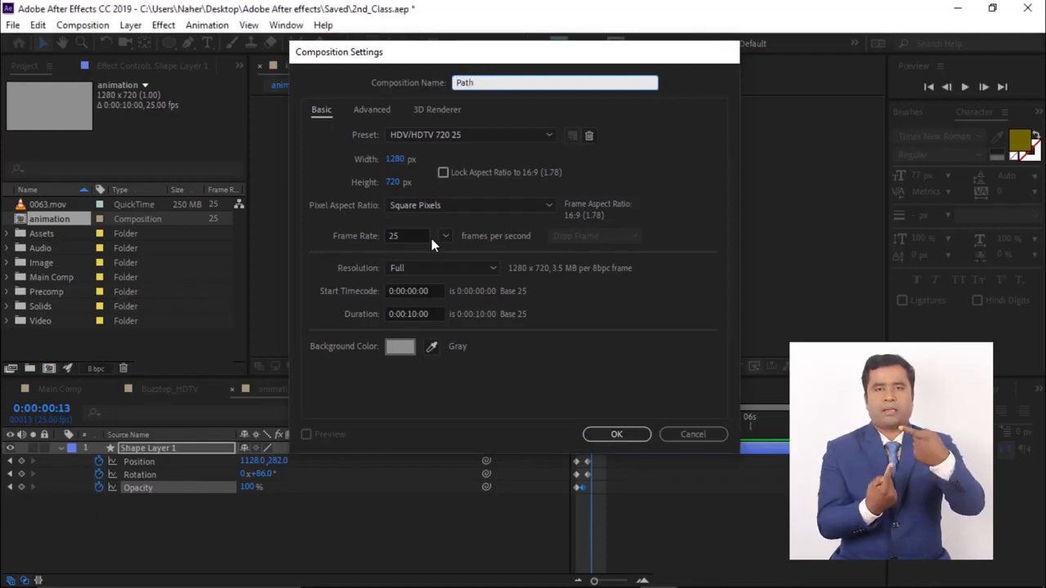
pyautogui.press('Return')
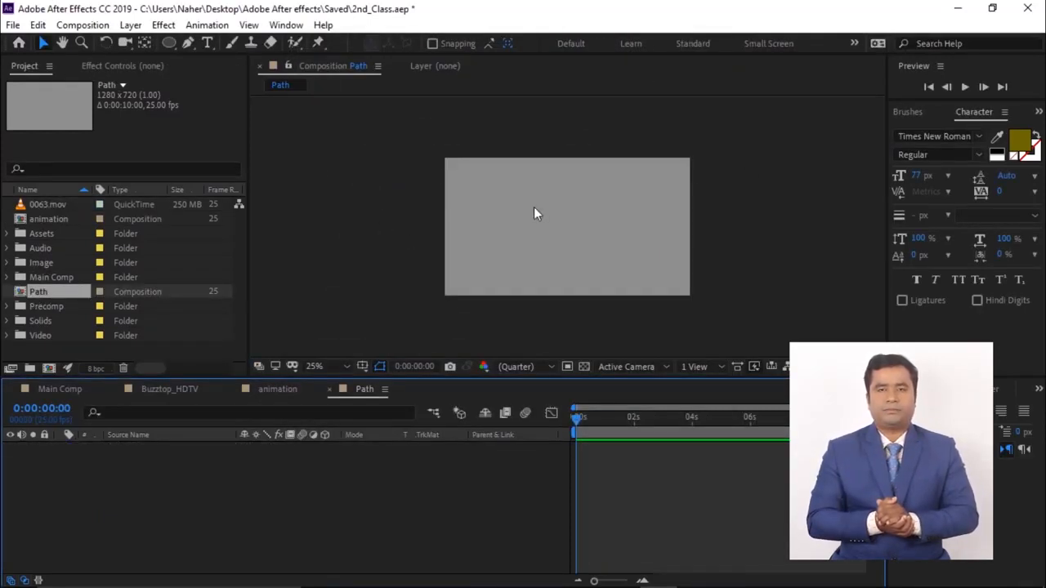
# - Add a text layer reading Mask near the top left of the composition
pyautogui.click(208, 42)
pyautogui.click(480, 185)
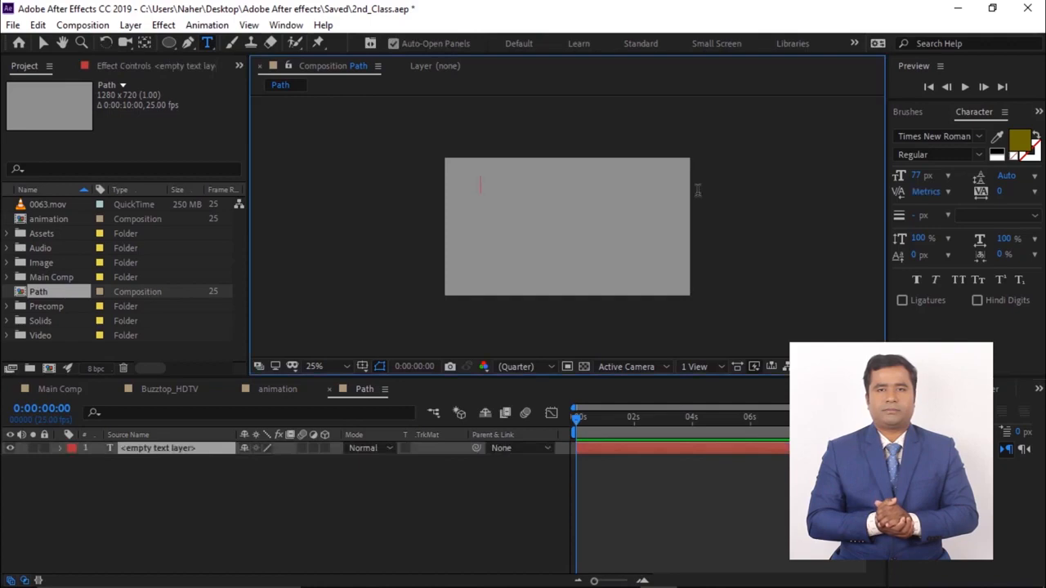
pyautogui.write('Mask')
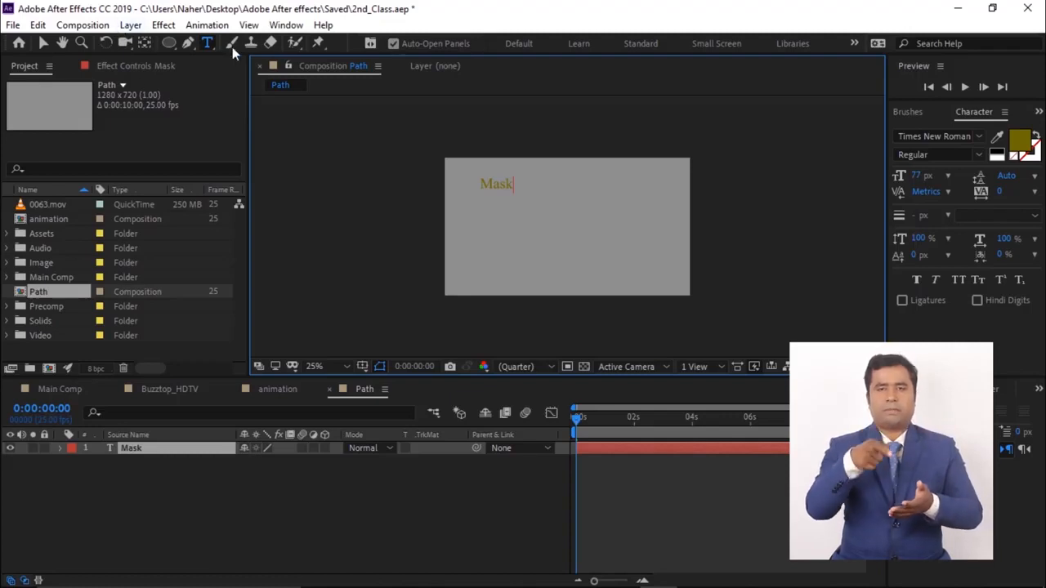
# - With the text layer selected, draw a closed, wavy-topped mask path around the composition with the Pen tool
pyautogui.doubleClick(131, 449)
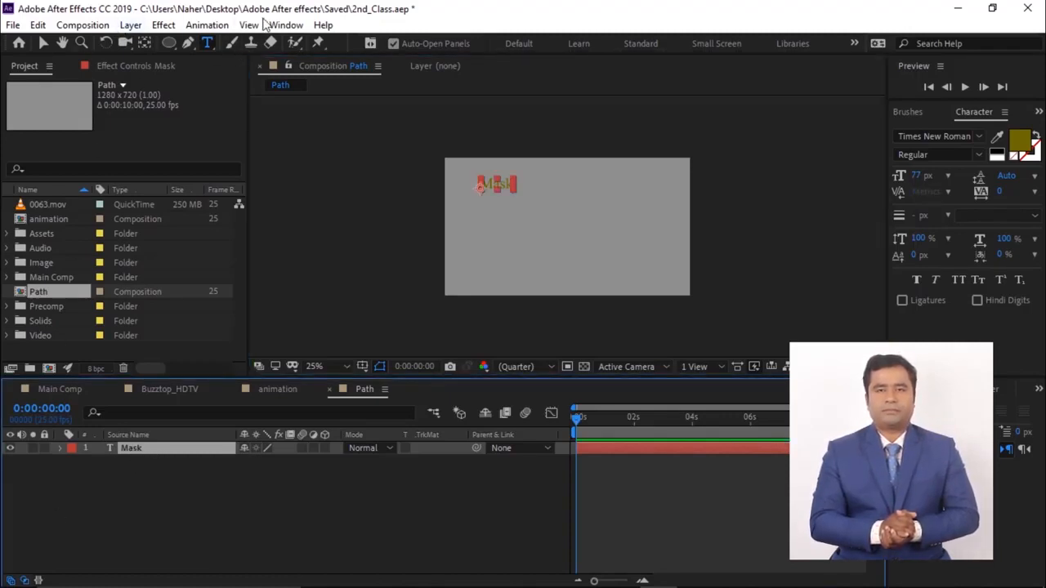
pyautogui.click(188, 44)
pyautogui.click(418, 221)
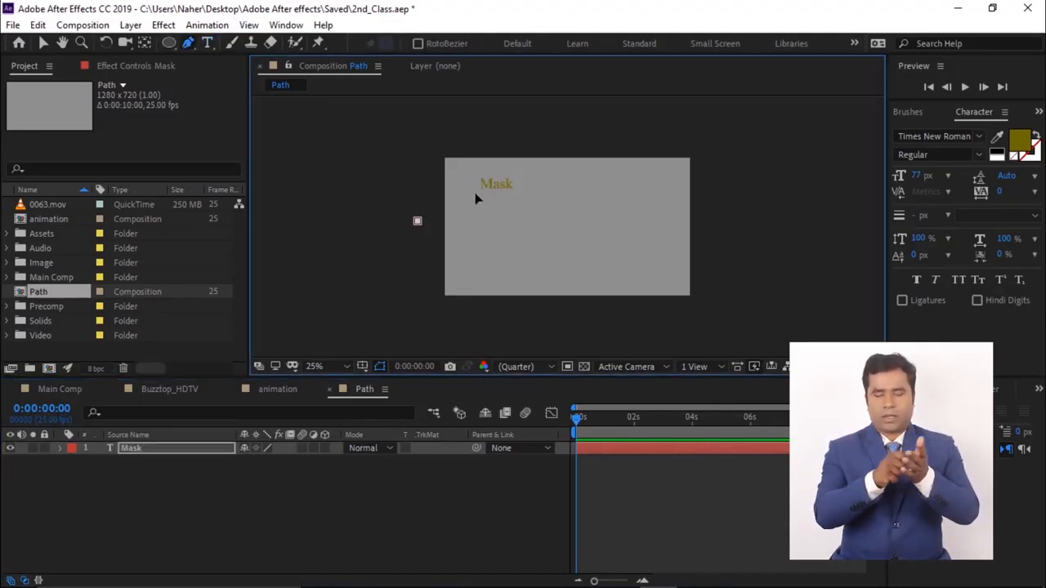
pyautogui.moveTo(487, 191); pyautogui.dragTo(729, 230)
pyautogui.click(732, 292)
pyautogui.click(628, 326)
pyautogui.click(411, 323)
pyautogui.click(418, 221)
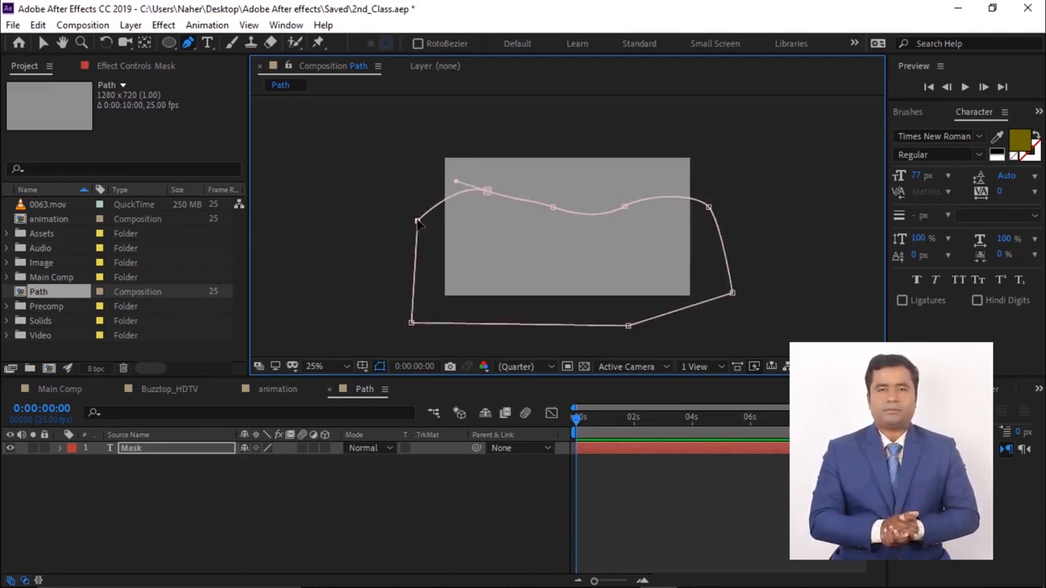
# - Attach the Mask text to the drawn mask by setting its Path Options path to Mask 1
pyautogui.click(60, 449)
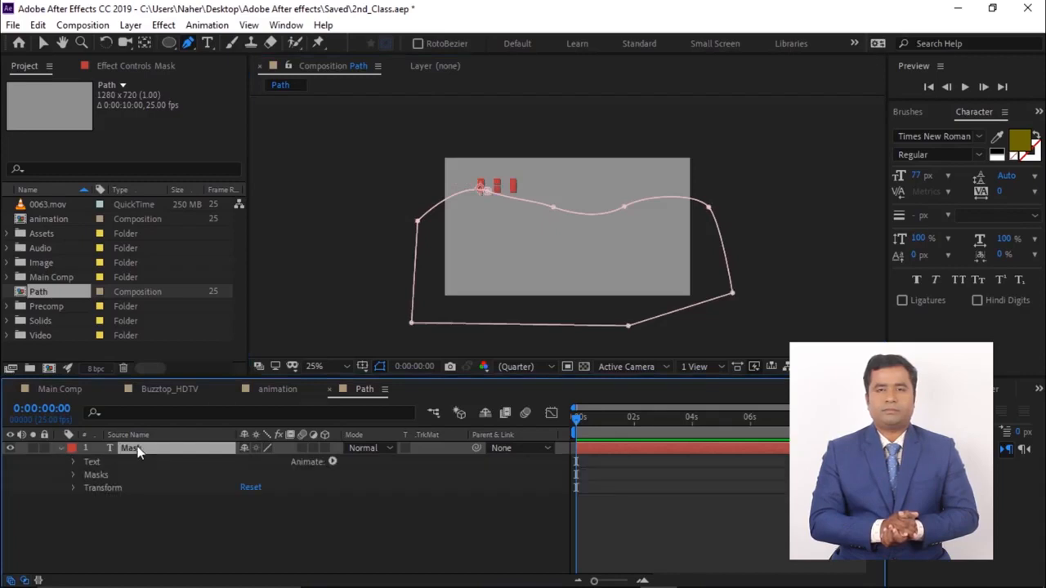
pyautogui.click(72, 462)
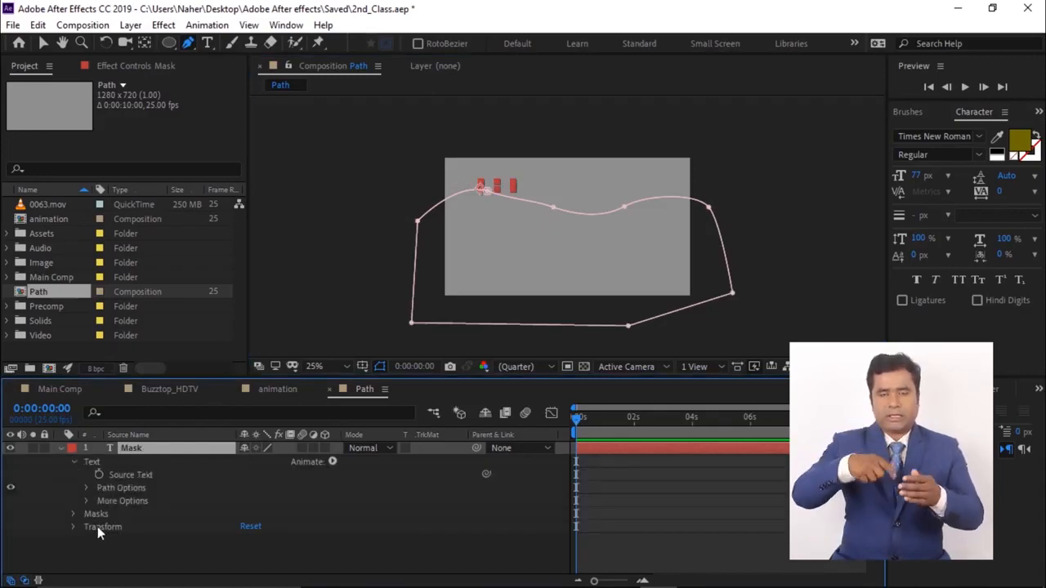
pyautogui.click(86, 488)
pyautogui.click(296, 500)
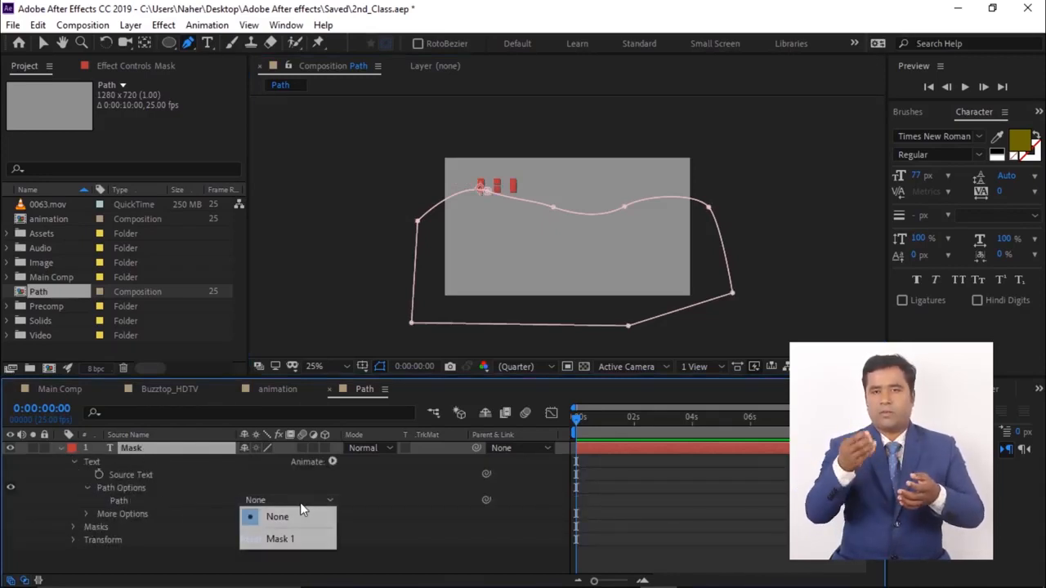
pyautogui.click(292, 539)
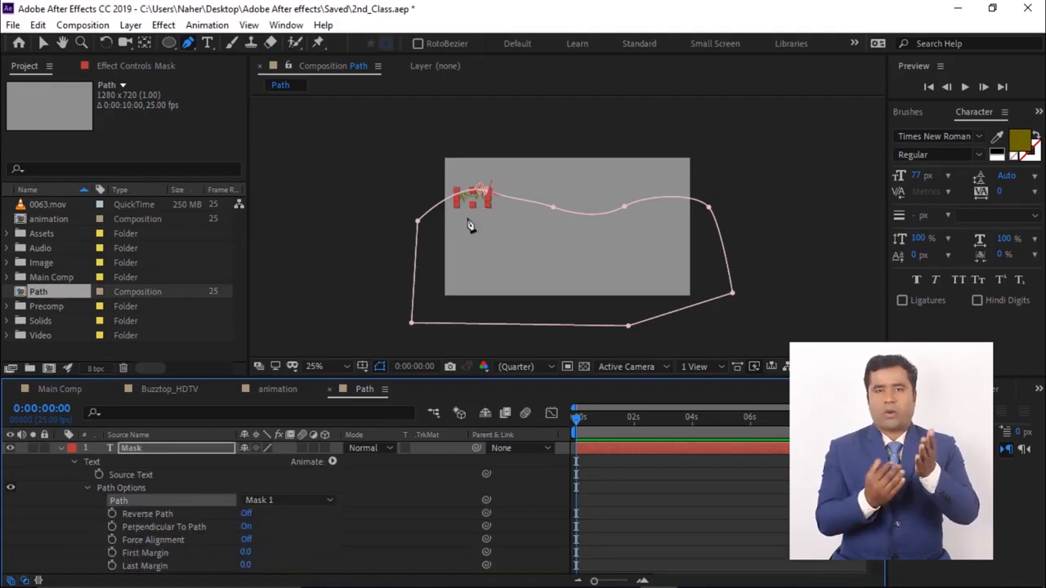
# - Turn on Reverse Path so the text runs along the top of the mask
pyautogui.press('.')
pyautogui.moveTo(395, 241); pyautogui.dragTo(455, 236)
pyautogui.press('g')
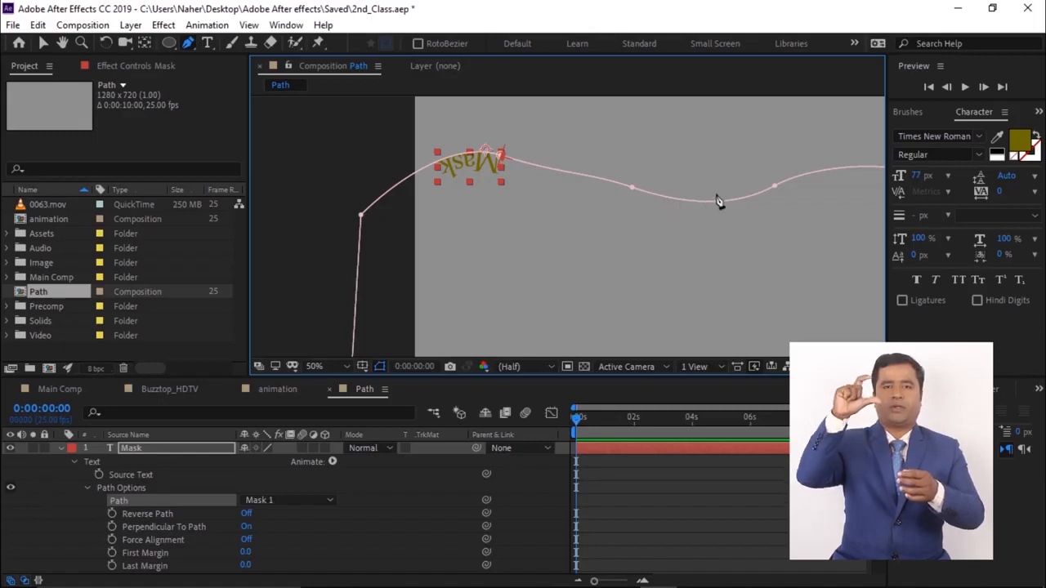
pyautogui.press(',')
pyautogui.press('h')
pyautogui.moveTo(516, 223); pyautogui.dragTo(491, 205)
pyautogui.press('g')
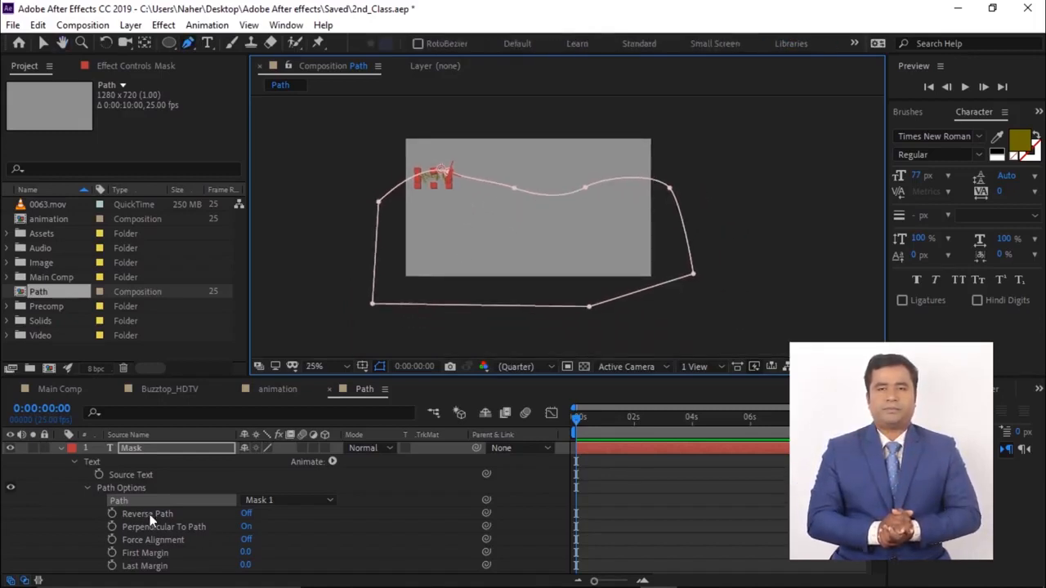
pyautogui.click(247, 517)
pyautogui.scroll(2, 501, 215)
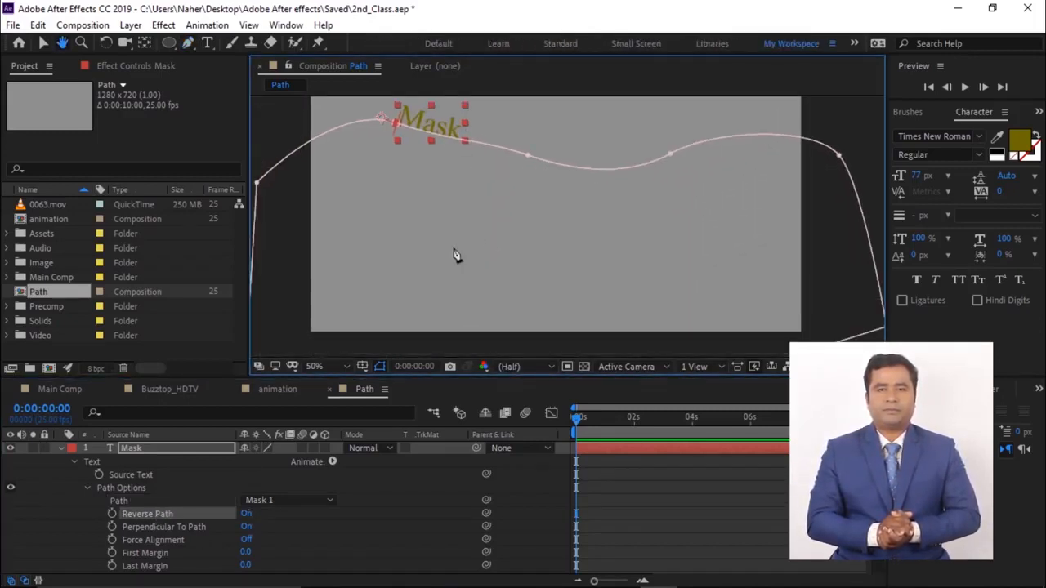
# - Keyframe First Margin at -208 at the start and at 918 at 0:00:00:20
pyautogui.moveTo(231, 552); pyautogui.dragTo(107, 566)
pyautogui.click(112, 552)
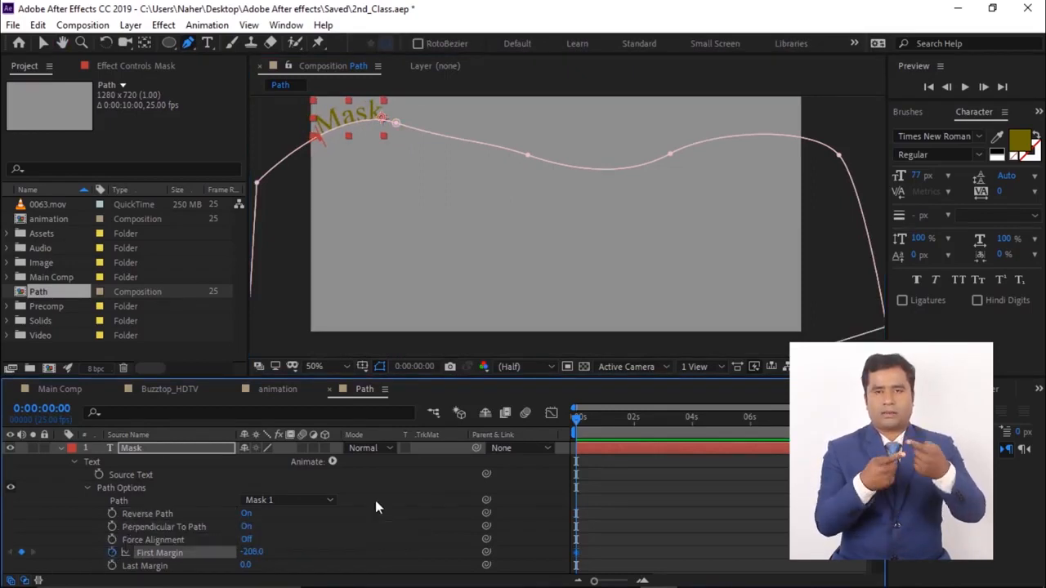
pyautogui.hotkey('shift', 'pagedown')
pyautogui.hotkey('shift', 'pagedown')
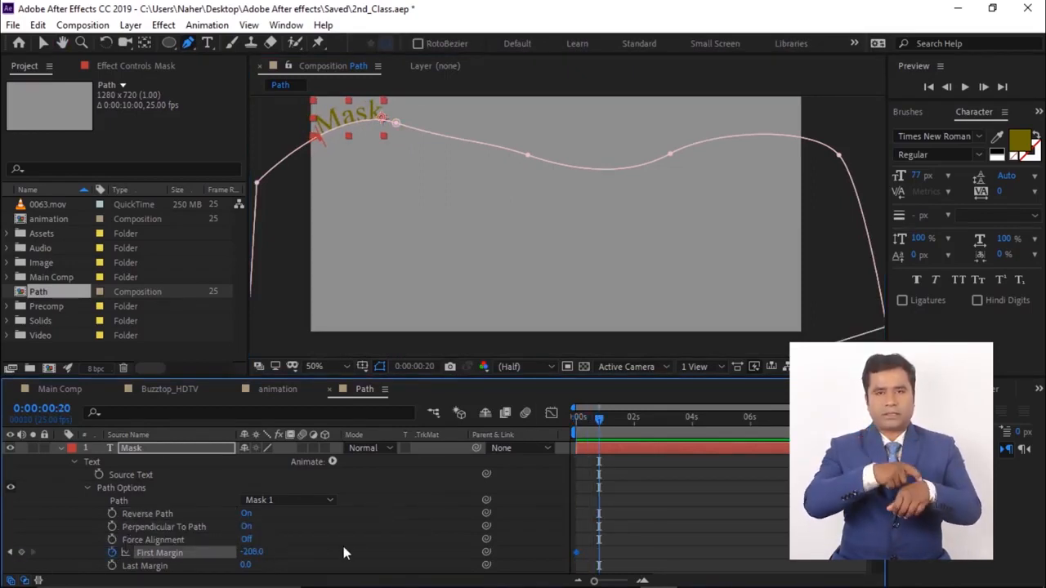
pyautogui.moveTo(260, 559); pyautogui.dragTo(1032, 474)
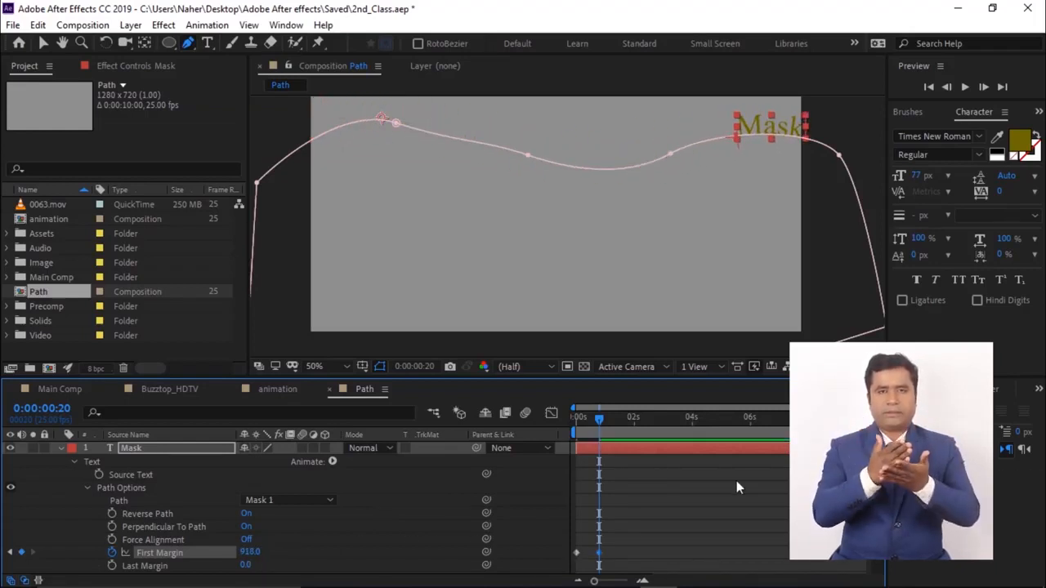
# - Preview the text travelling along the mask path
pyautogui.press('space')
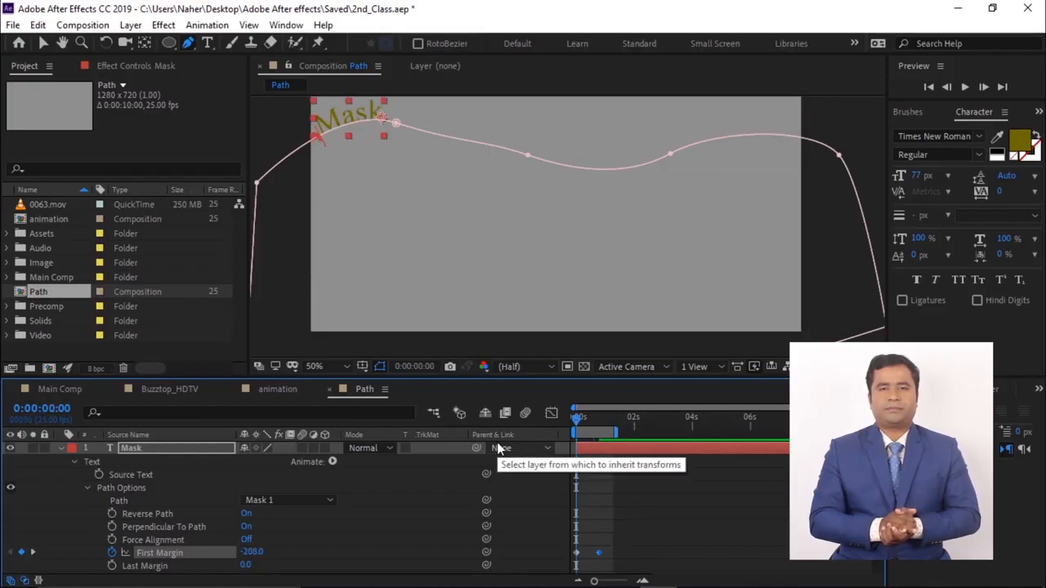
pyautogui.press('space')
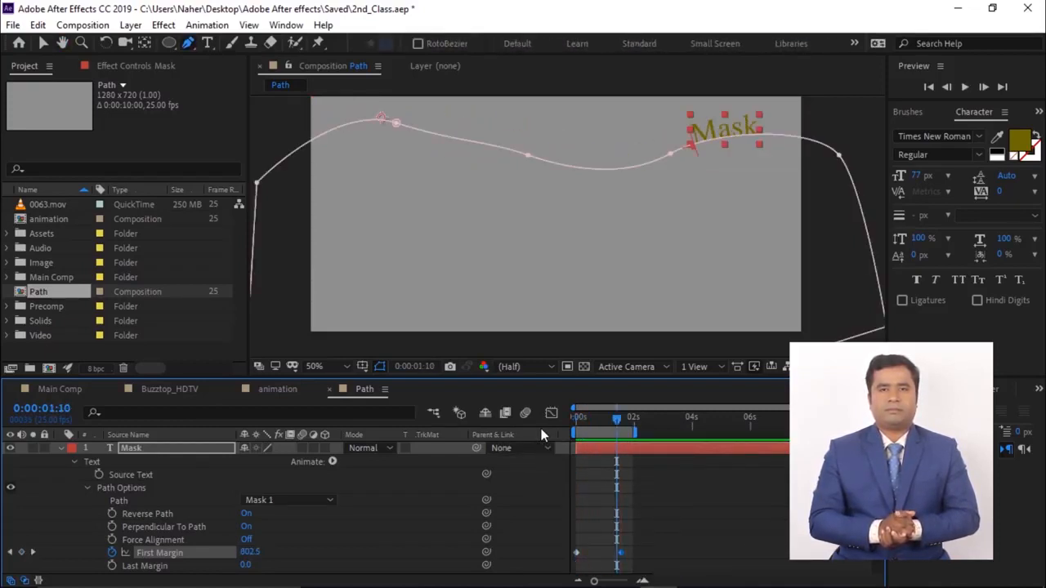
pyautogui.press(',')
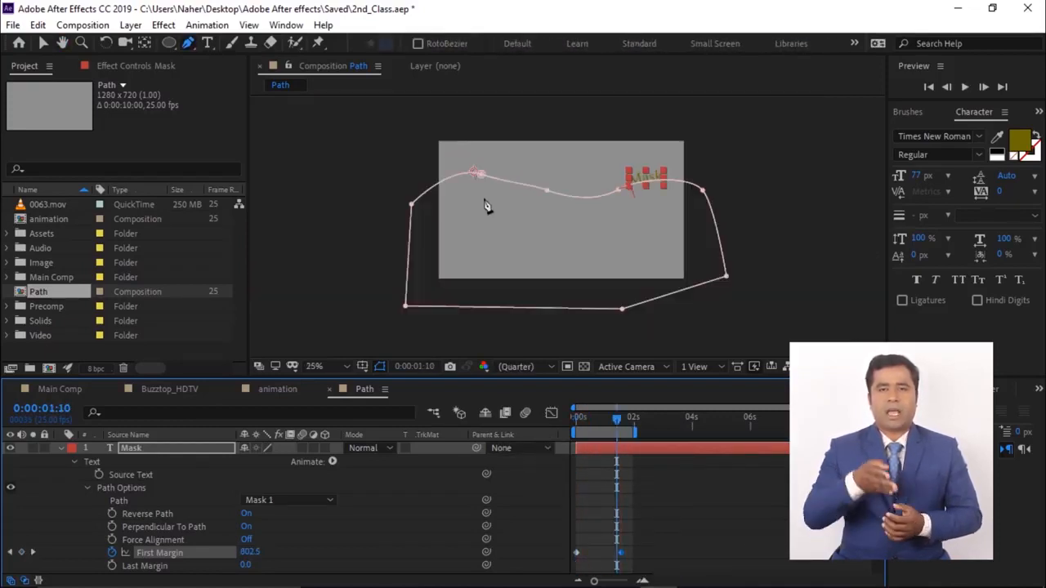
# - Create a new composition named path1
pyautogui.click(48, 369)
pyautogui.write('pa')
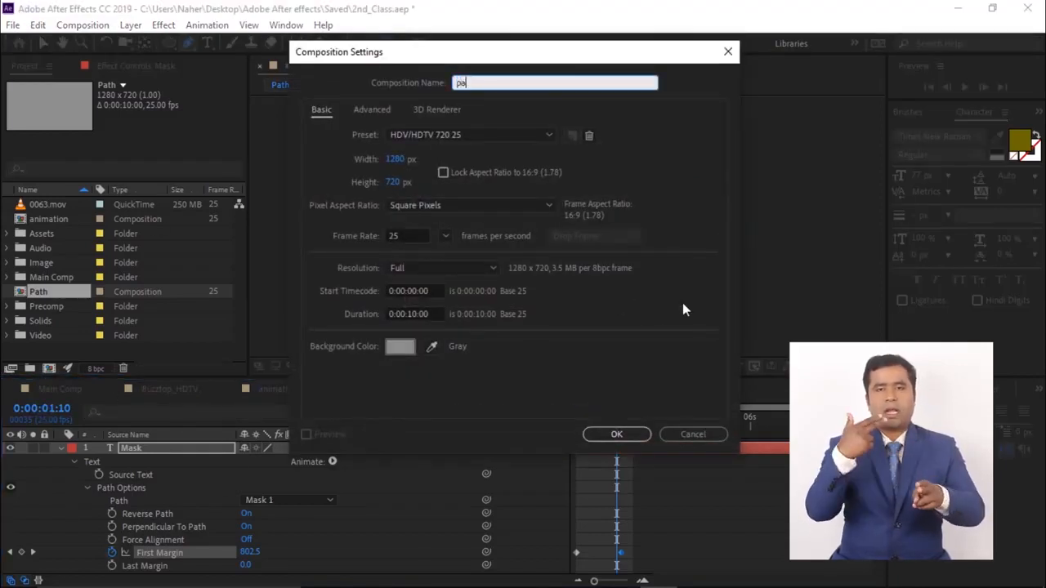
pyautogui.write('th1')
pyautogui.press('Return')
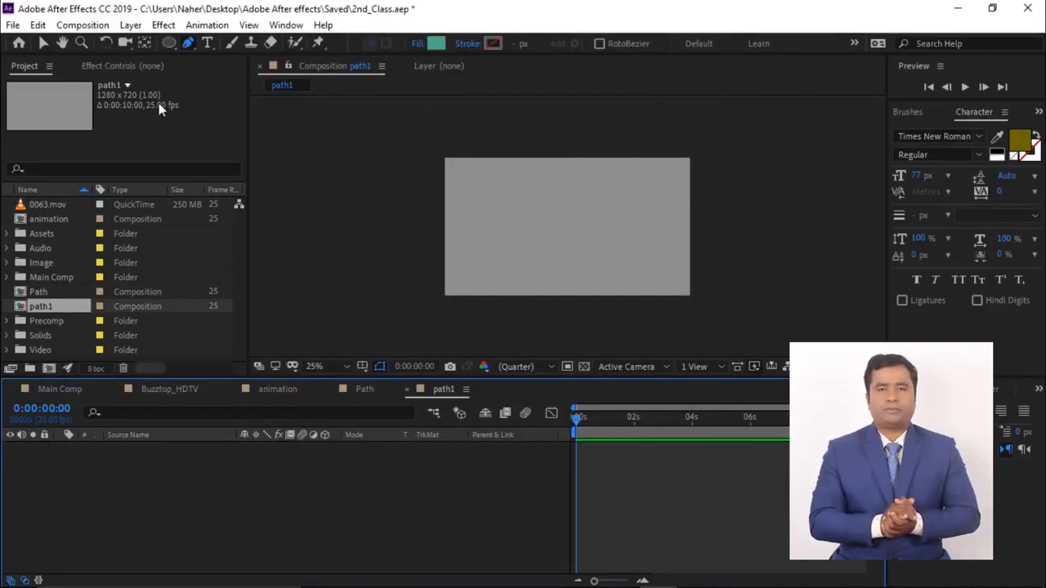
# - Add a text layer reading Regular near the centre of the composition
pyautogui.click(206, 43)
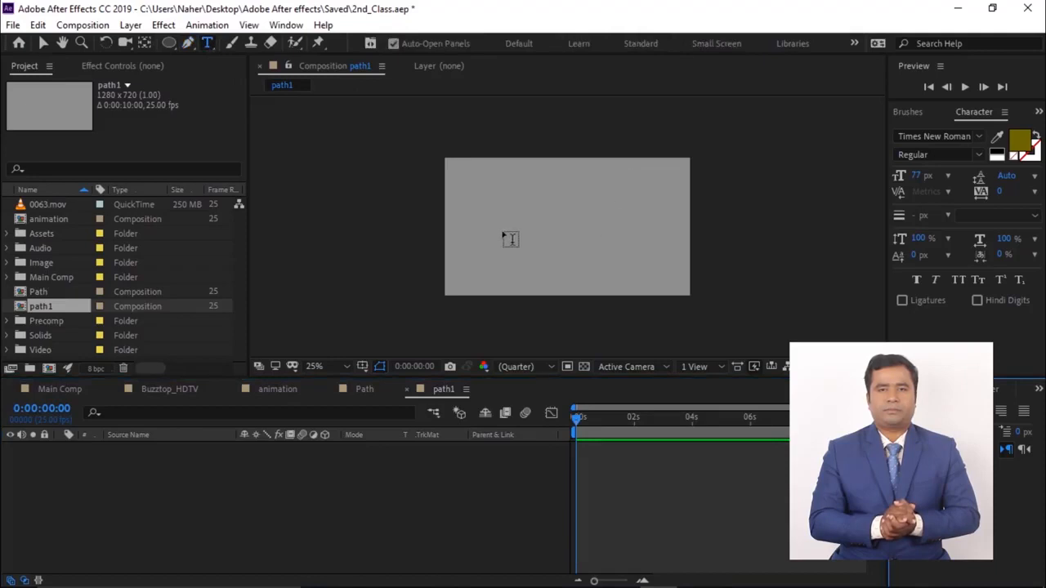
pyautogui.click(506, 216)
pyautogui.write('Regular')
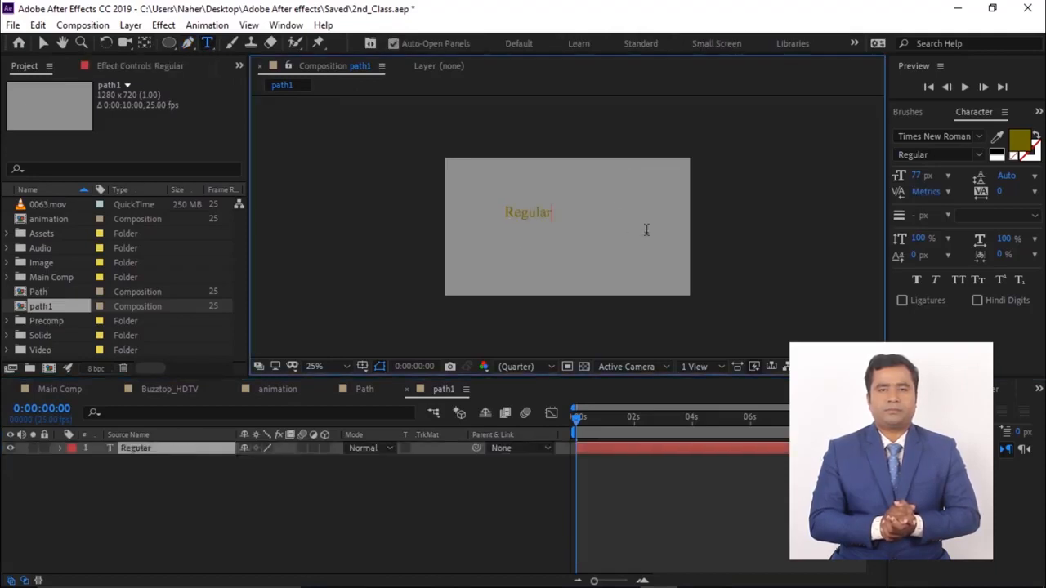
# - Set the Regular text's font size to 185 px
pyautogui.click(41, 44)
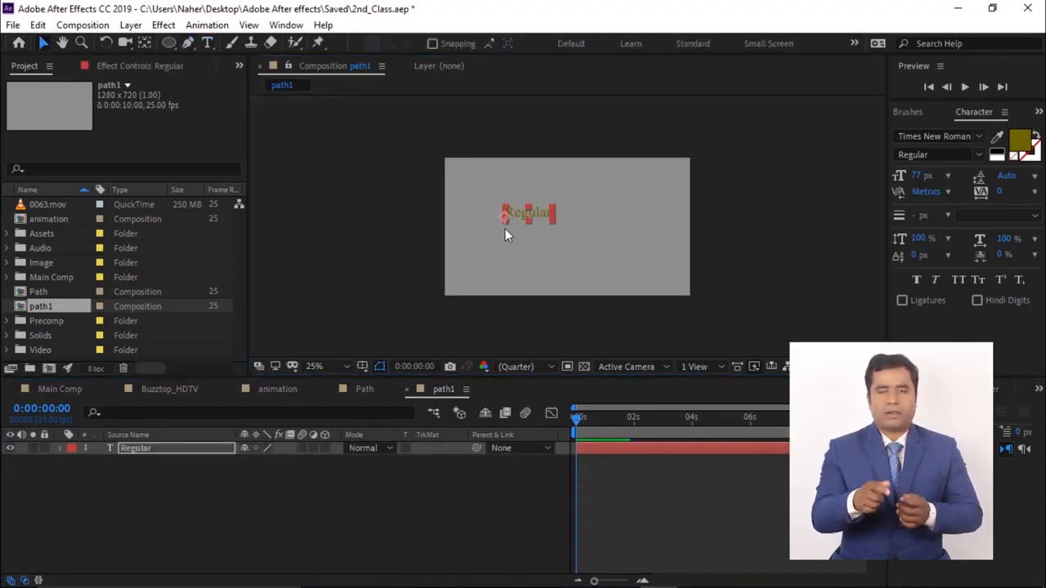
pyautogui.scroll(2, 539, 227)
pyautogui.middleClick(524, 228)
pyautogui.press('v')
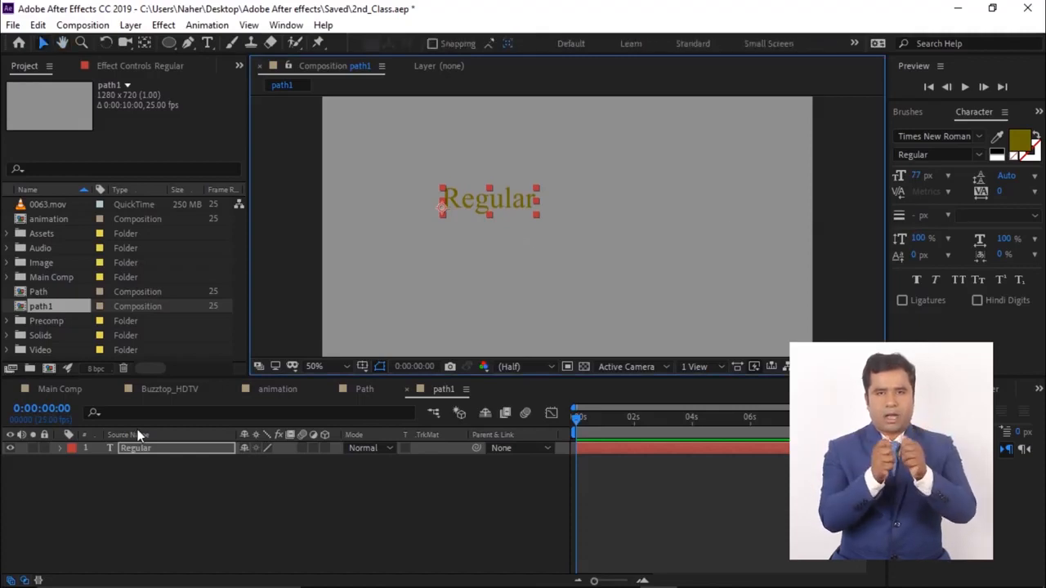
pyautogui.doubleClick(134, 450)
pyautogui.moveTo(917, 176); pyautogui.dragTo(1013, 173)
pyautogui.click(44, 42)
# - Move the Regular text slightly lower in the composition
pyautogui.click(623, 274)
pyautogui.click(584, 219)
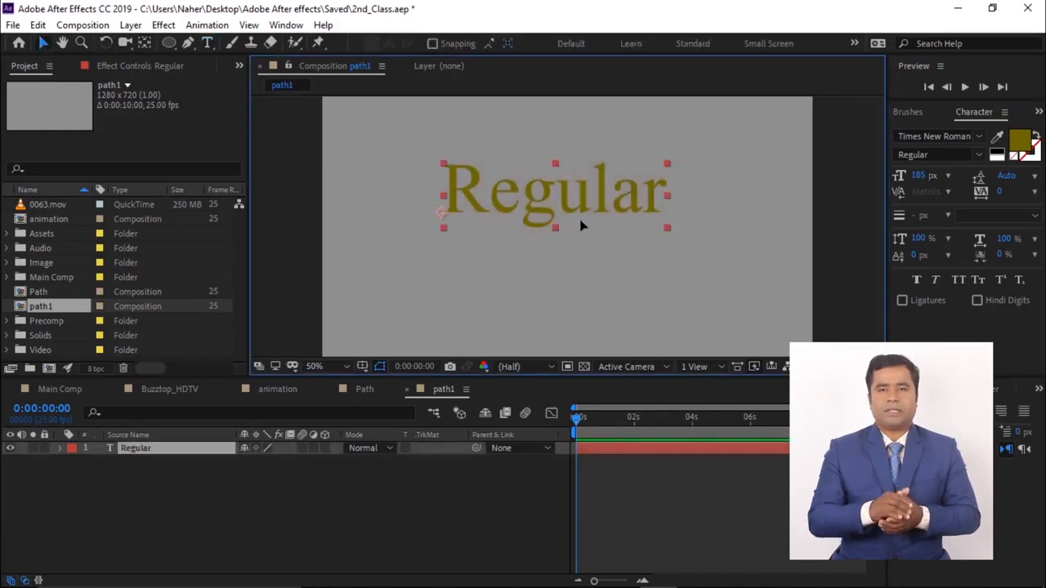
pyautogui.moveTo(580, 220); pyautogui.dragTo(580, 237)
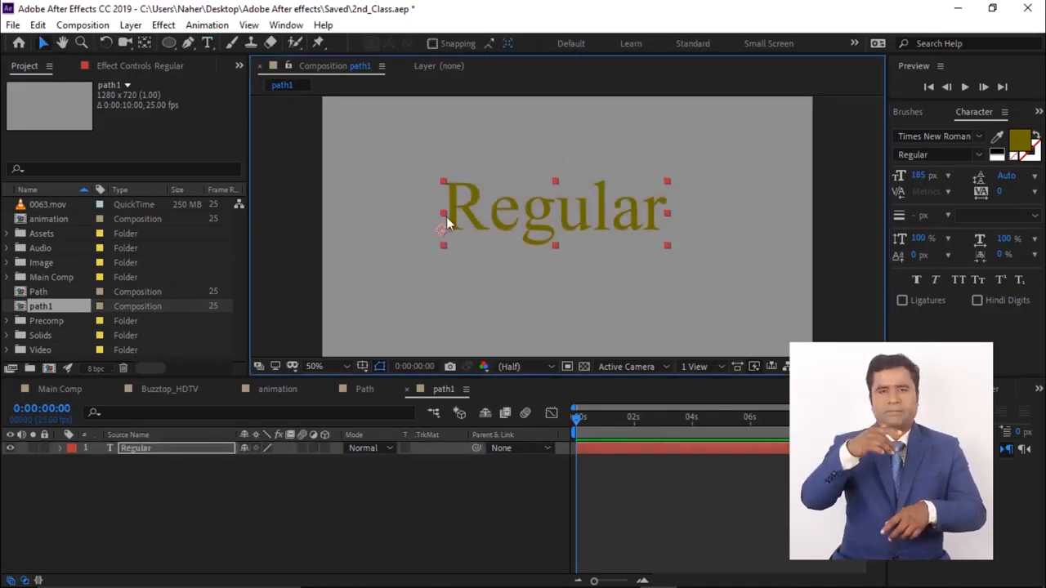
# - Draw a rectangular mask around the Regular text with the Rectangle tool
pyautogui.click(140, 447)
pyautogui.click(169, 42)
pyautogui.moveTo(412, 162); pyautogui.dragTo(532, 222)
pyautogui.moveTo(588, 242); pyautogui.dragTo(701, 272)
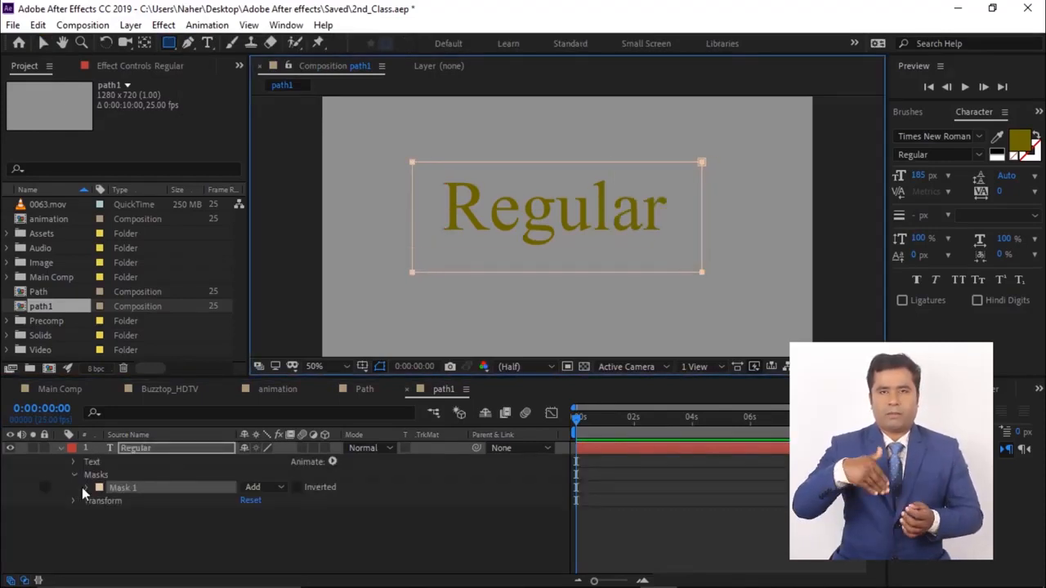
# - Keyframe the rectangle's Mask Path at the start, adjust a corner, and advance 20 frames to animate it
pyautogui.click(84, 488)
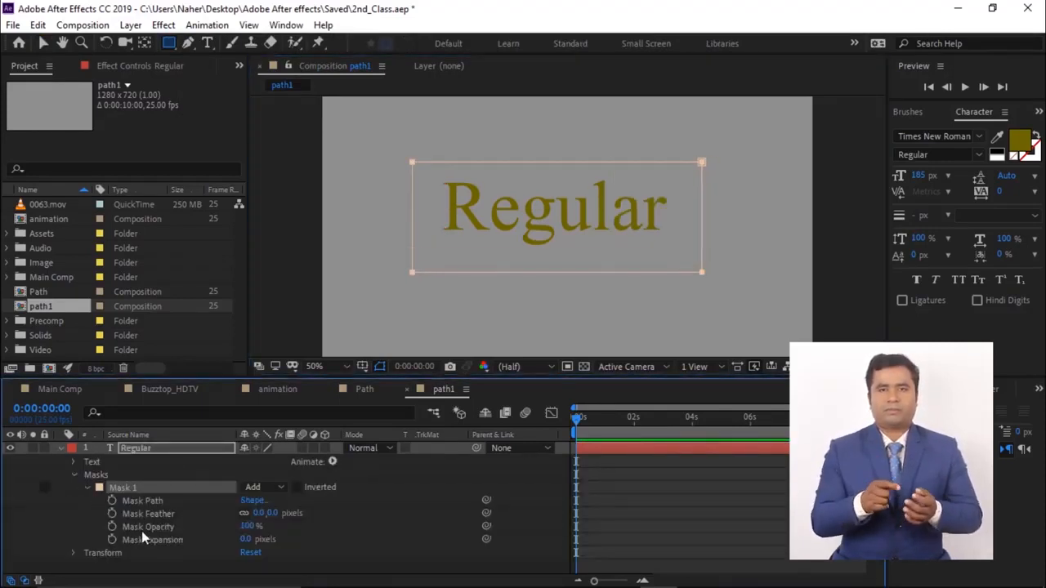
pyautogui.click(112, 501)
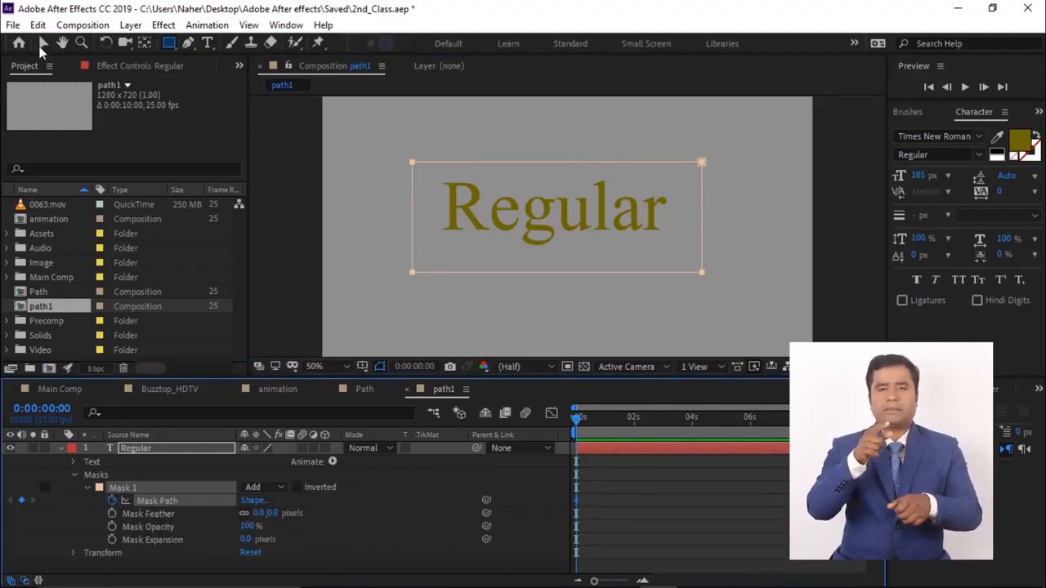
pyautogui.click(43, 43)
pyautogui.moveTo(708, 219)
pyautogui.mouseDown()
pyautogui.moveTo(435, 236)
pyautogui.moveTo(700, 222)
pyautogui.mouseUp()
pyautogui.hotkey('shift', 'pagedown')
pyautogui.hotkey('shift', 'pagedown')
pyautogui.press('space')
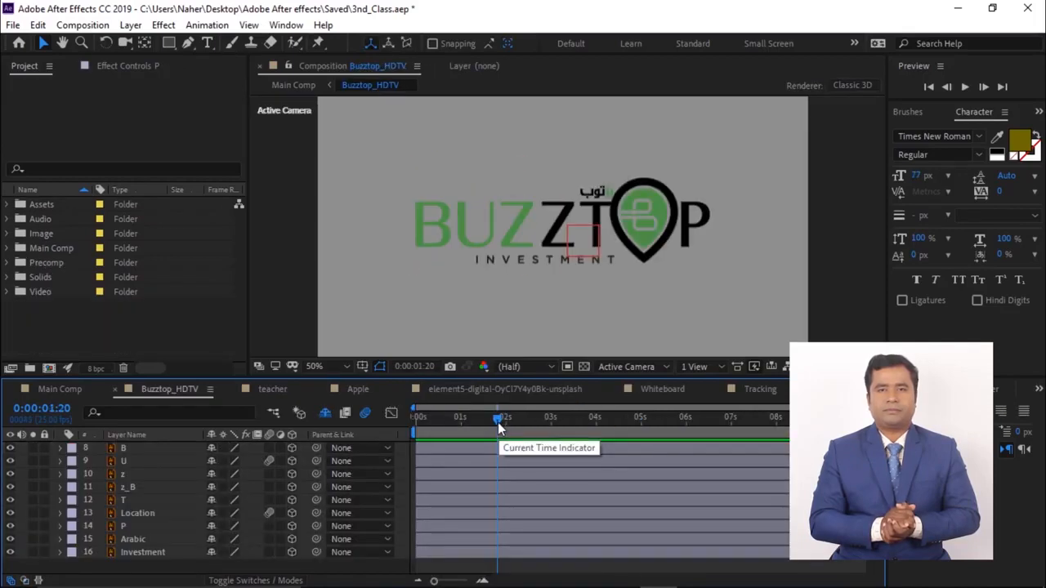
# - Examine the keyframed letter layers of the Buzztop logo animation in another project
pyautogui.moveTo(497, 417); pyautogui.dragTo(421, 432)
pyautogui.click(142, 528)
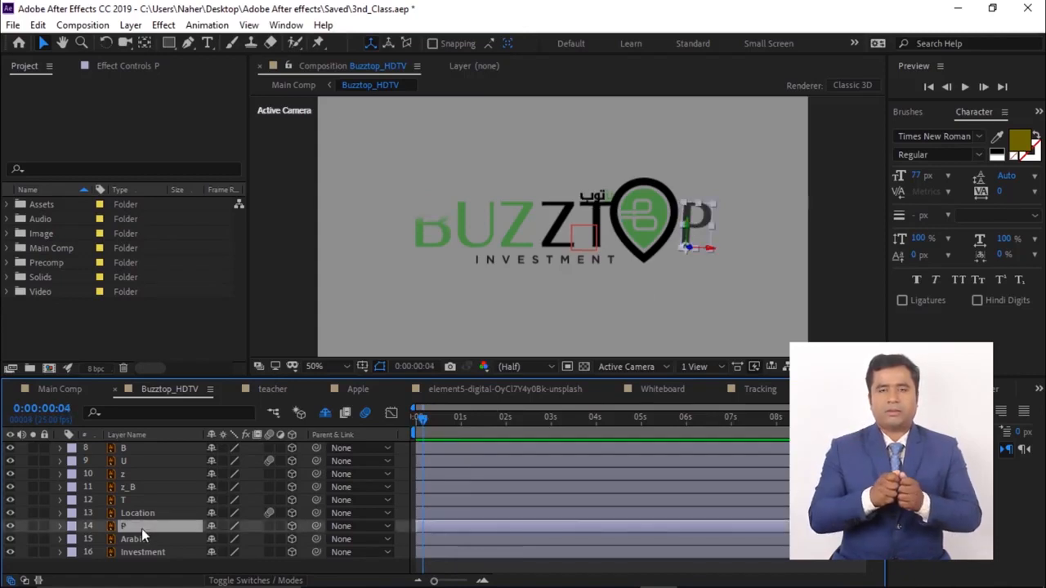
pyautogui.press('u')
pyautogui.scroll(-2, 198, 532)
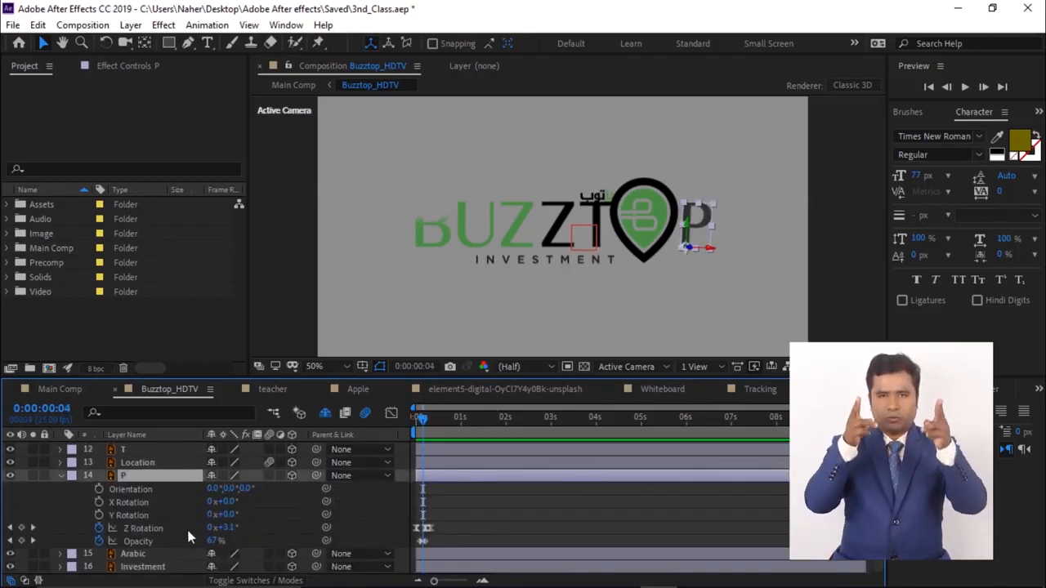
pyautogui.click(596, 211)
pyautogui.click(133, 553)
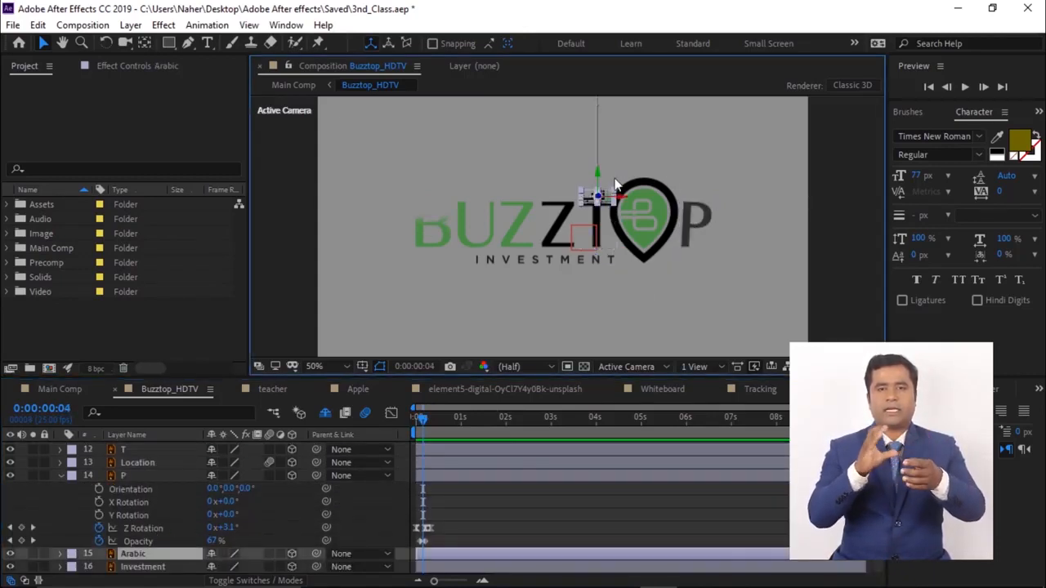
pyautogui.click(59, 475)
pyautogui.click(173, 490)
pyautogui.click(146, 447)
pyautogui.click(419, 420)
pyautogui.moveTo(419, 421); pyautogui.dragTo(434, 422)
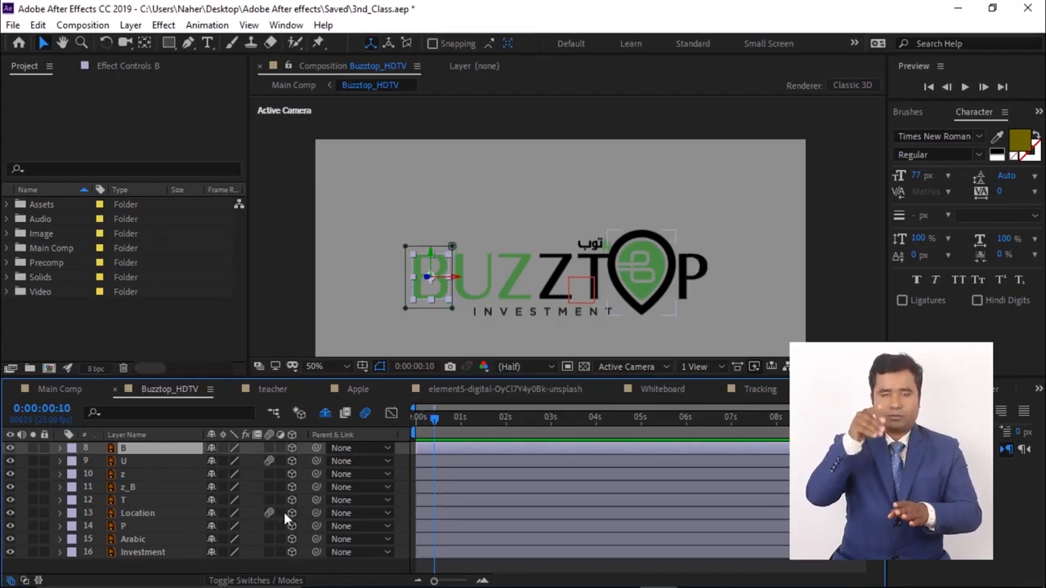
# - Keyframe the Location layer's Orientation, setting its Y rotation to 278°
pyautogui.click(134, 513)
pyautogui.press('r')
pyautogui.click(99, 527)
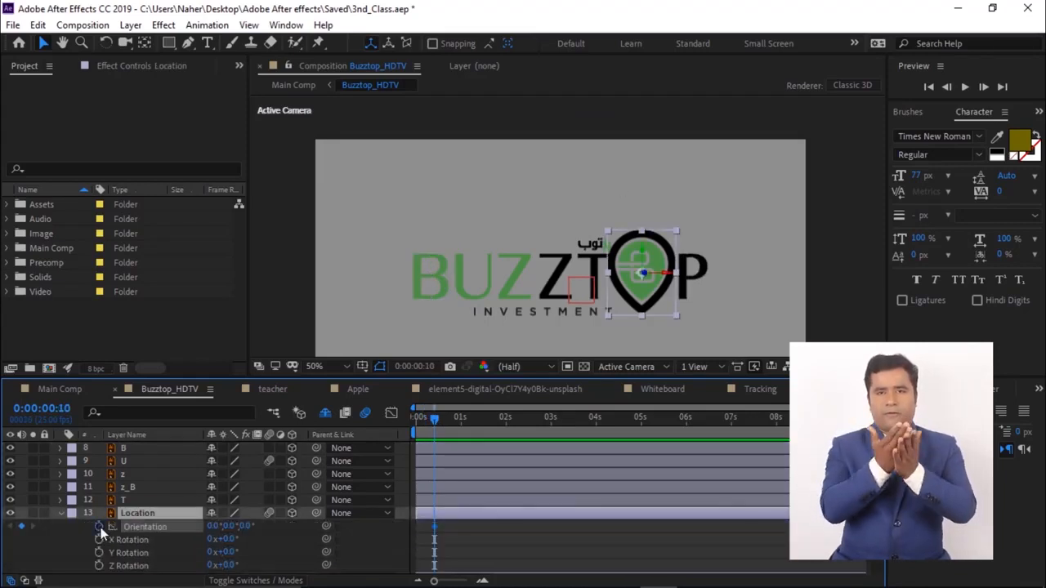
pyautogui.press('pagedown')
pyautogui.press('pagedown')
pyautogui.press('pagedown')
pyautogui.press('pagedown')
pyautogui.press('pagedown')
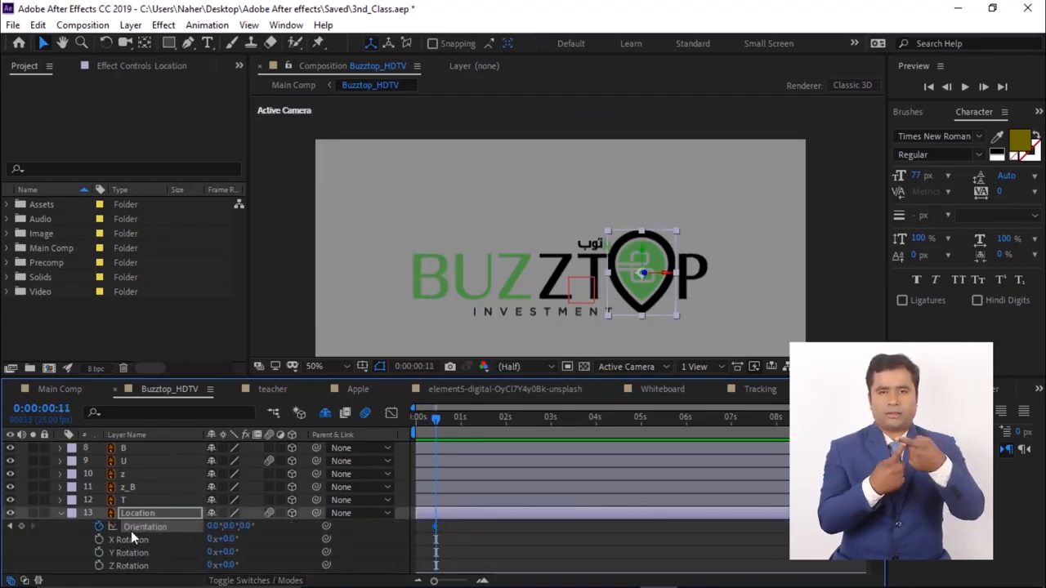
pyautogui.click(10, 527)
pyautogui.moveTo(229, 527); pyautogui.dragTo(160, 540)
# - Add Opacity keyframes to the Location layer
pyautogui.scroll(-1, 169, 541)
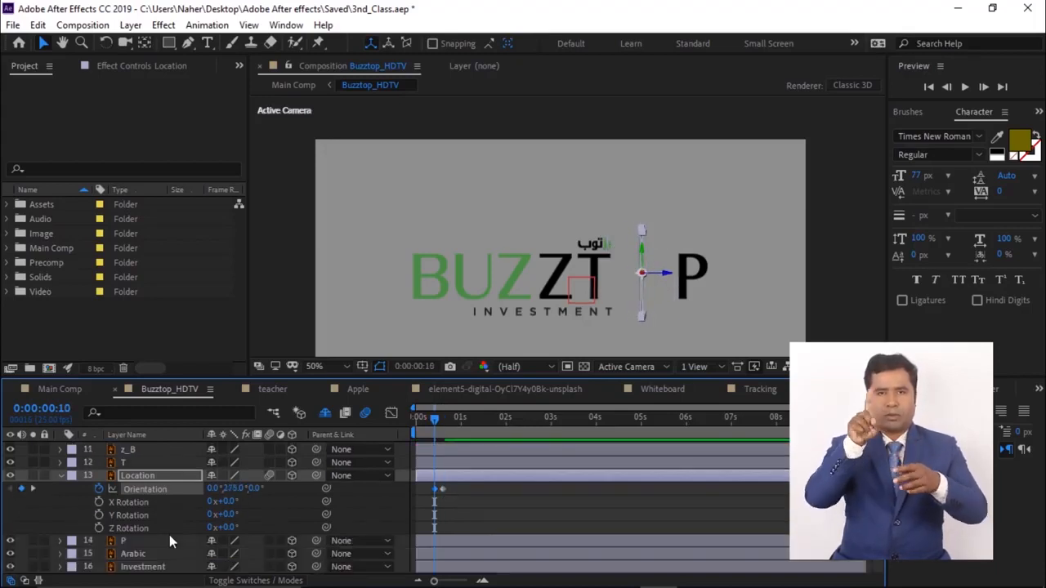
pyautogui.click(143, 473)
pyautogui.hotkey('shift', 't')
pyautogui.click(99, 541)
pyautogui.moveTo(211, 541); pyautogui.dragTo(300, 542)
# - Preview the logo's orientation and opacity animation
pyautogui.press('space')
pyautogui.moveTo(439, 419); pyautogui.dragTo(433, 420)
pyautogui.press('space')
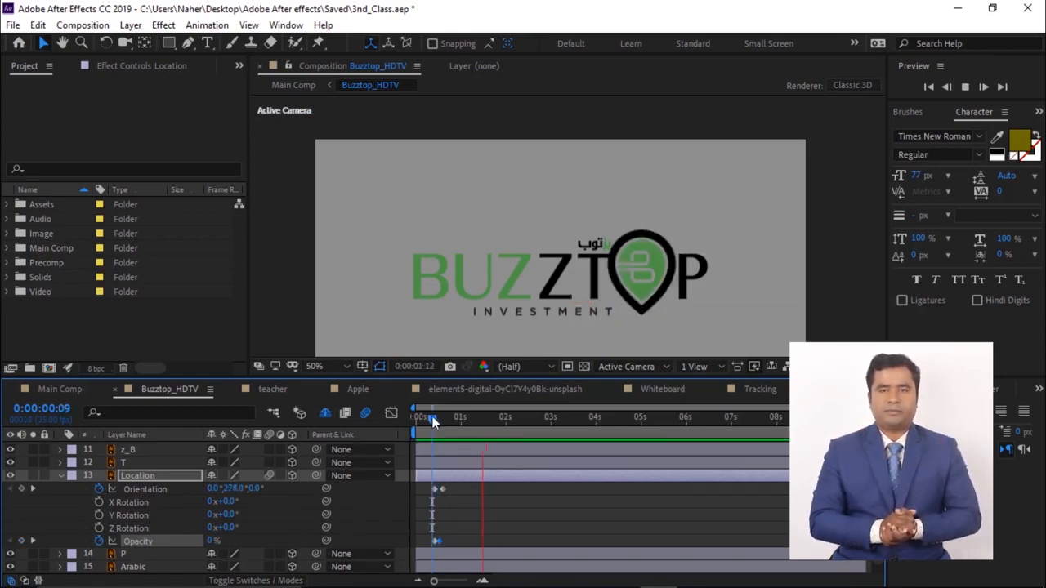
pyautogui.moveTo(492, 418); pyautogui.dragTo(441, 431)
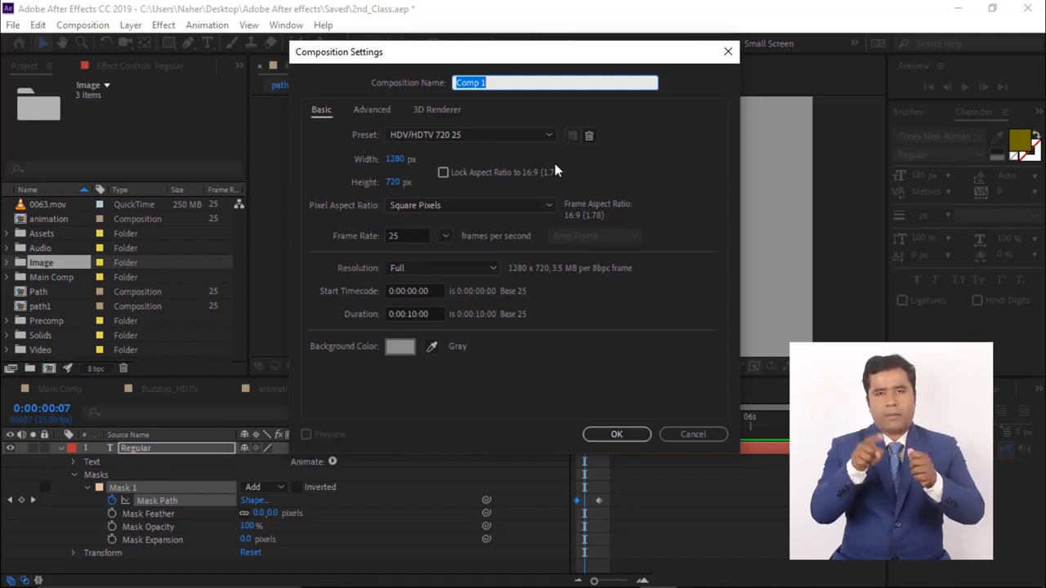
# - Create a new composition named Slide Show
pyautogui.write('Slide Show')
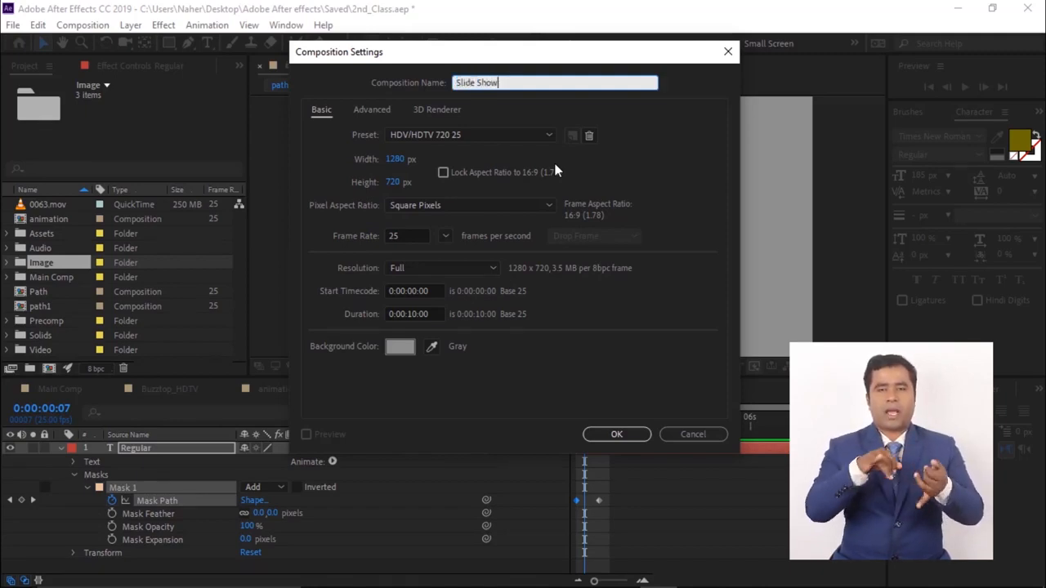
pyautogui.press('Return')
# - Add the images family.jpg, family2.jpg and slide.jpg from the Image folder to the Slide Show composition
pyautogui.click(49, 277)
pyautogui.keyDown('ctrl'); pyautogui.click(57, 292); pyautogui.keyUp('ctrl')
pyautogui.keyDown('ctrl'); pyautogui.click(56, 321); pyautogui.keyUp('ctrl')
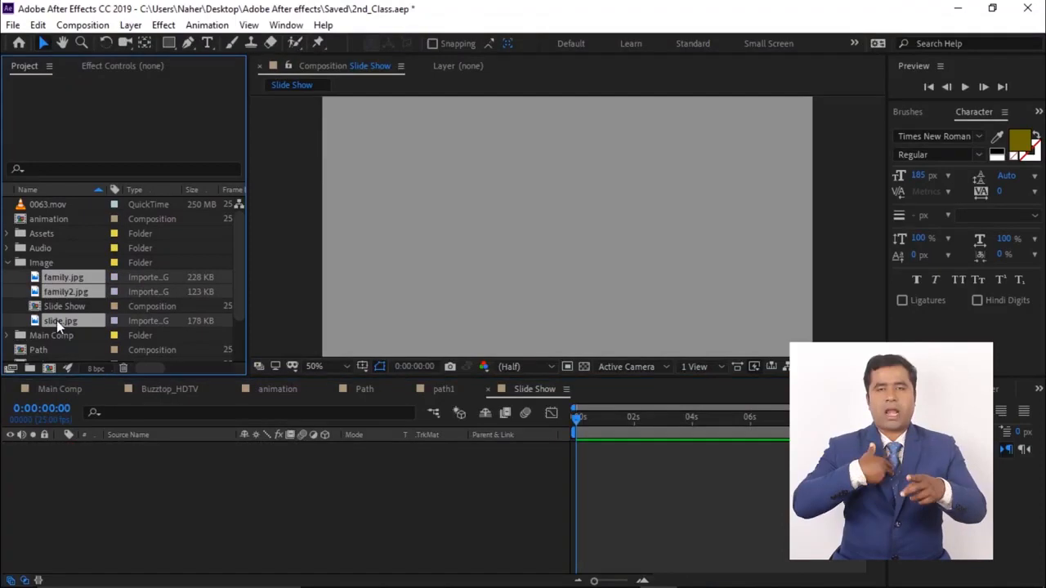
pyautogui.moveTo(56, 321); pyautogui.dragTo(119, 490)
# - Arrange the three images in a horizontal row, offsetting one image left and slide.jpg right of centre
pyautogui.scroll(-2, 568, 229)
pyautogui.moveTo(564, 223); pyautogui.dragTo(357, 237)
pyautogui.click(153, 495)
pyautogui.click(145, 448)
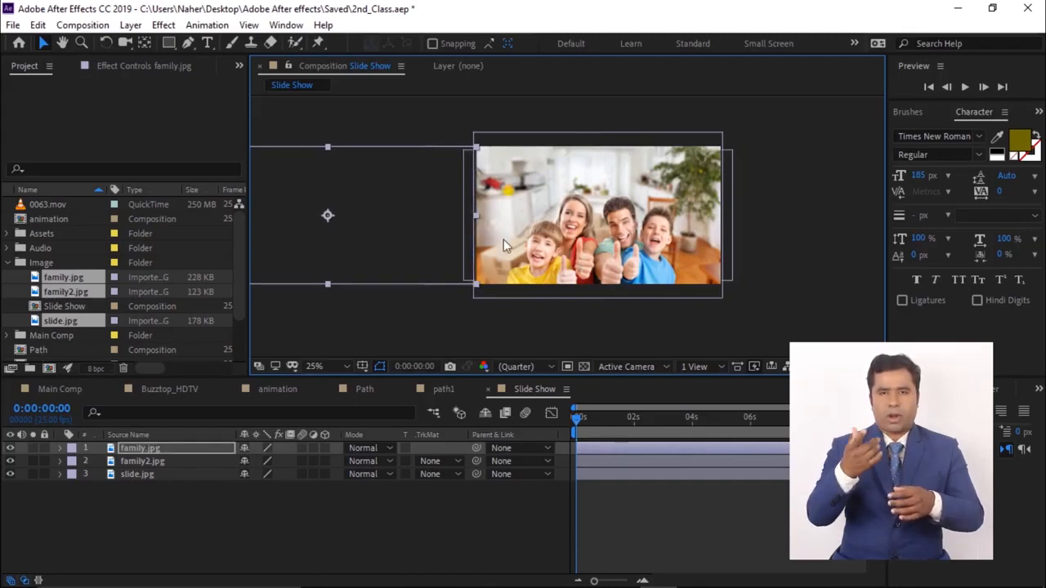
pyautogui.click(150, 477)
pyautogui.moveTo(637, 245); pyautogui.dragTo(864, 245)
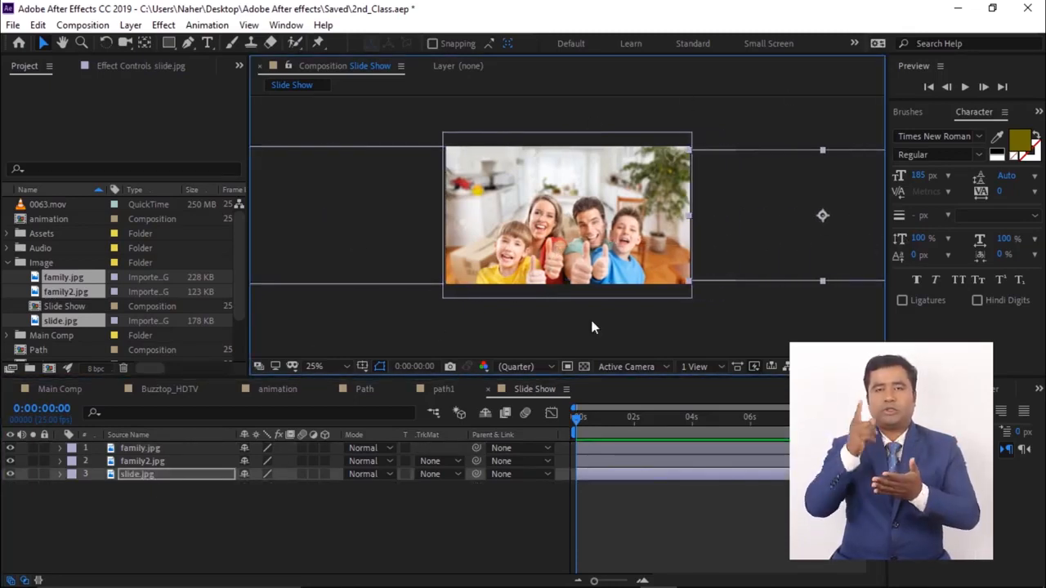
# - Add a new Null Object layer to the Slide Show composition
pyautogui.click(238, 508)
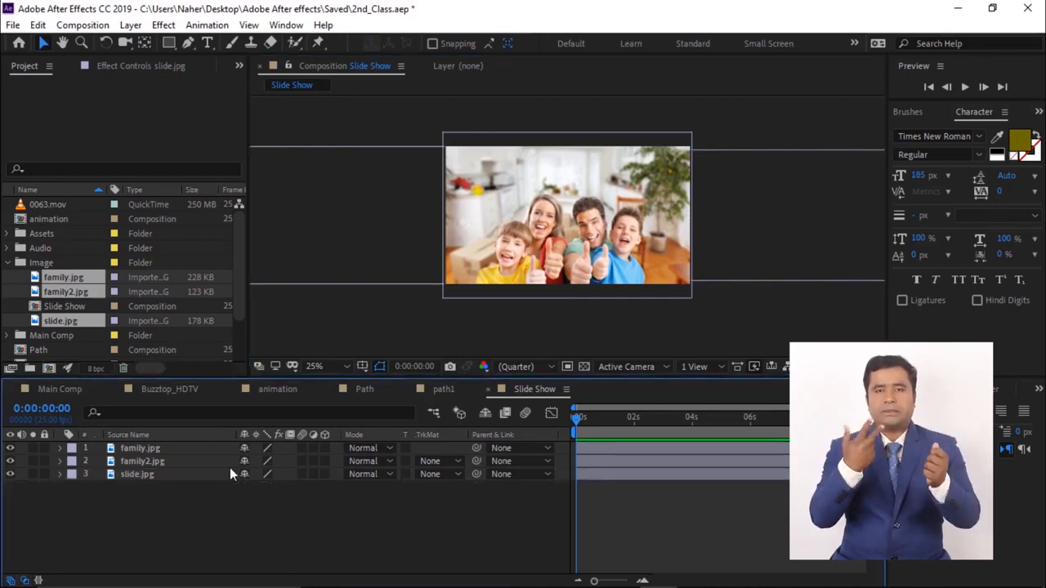
pyautogui.rightClick(211, 533)
pyautogui.moveTo(240, 357)
pyautogui.click(463, 511)
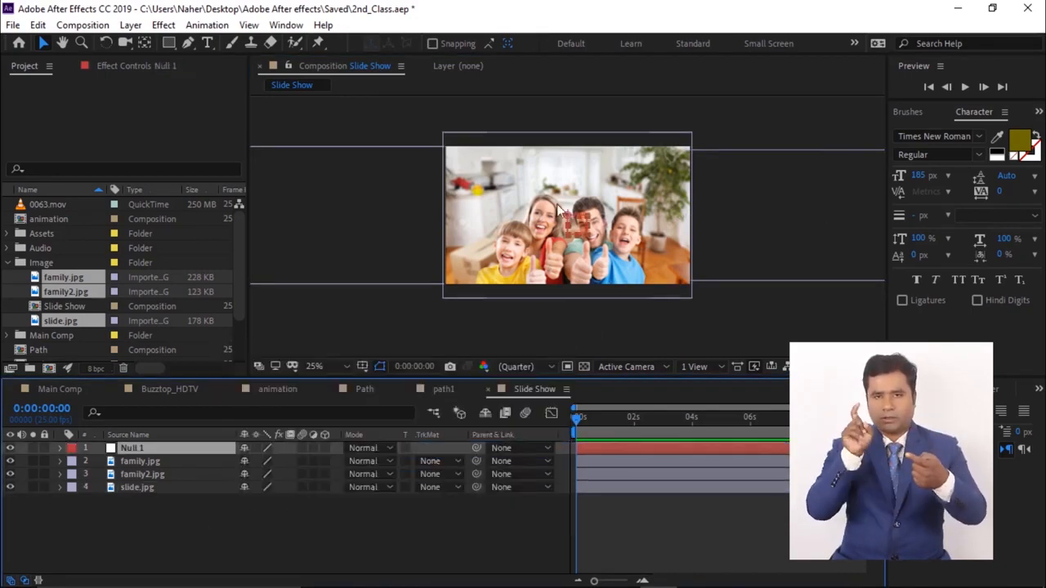
pyautogui.press(',')
pyautogui.click(175, 507)
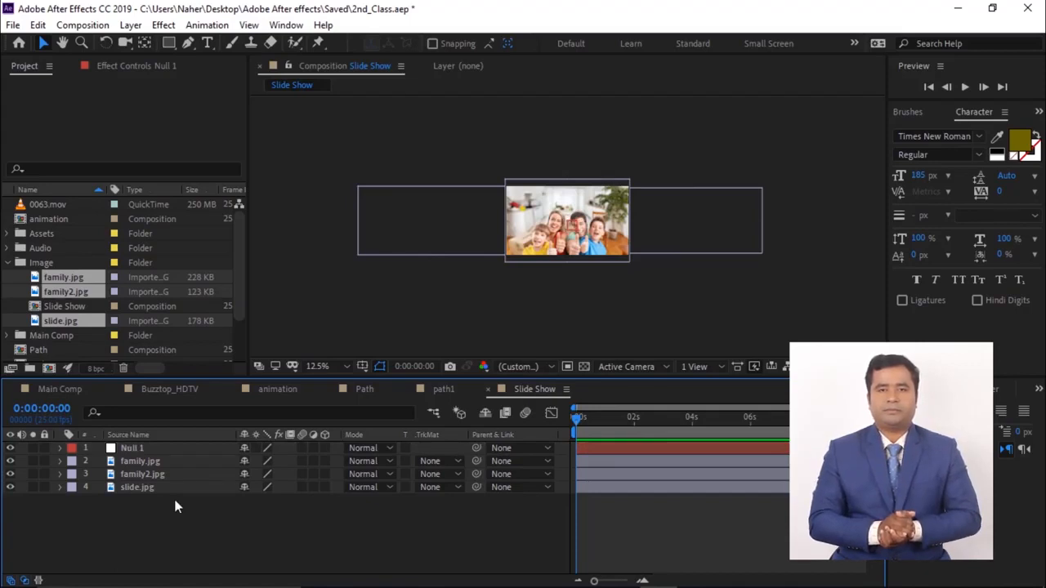
# - Parent the three image layers to Null 1
pyautogui.moveTo(139, 514); pyautogui.dragTo(160, 458)
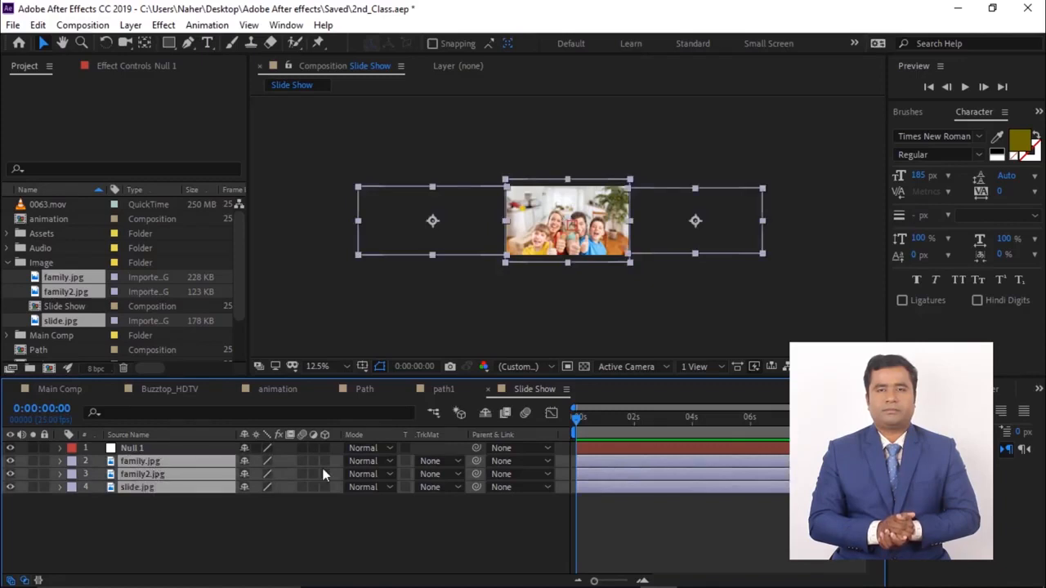
pyautogui.moveTo(476, 461); pyautogui.dragTo(162, 449)
pyautogui.click(144, 449)
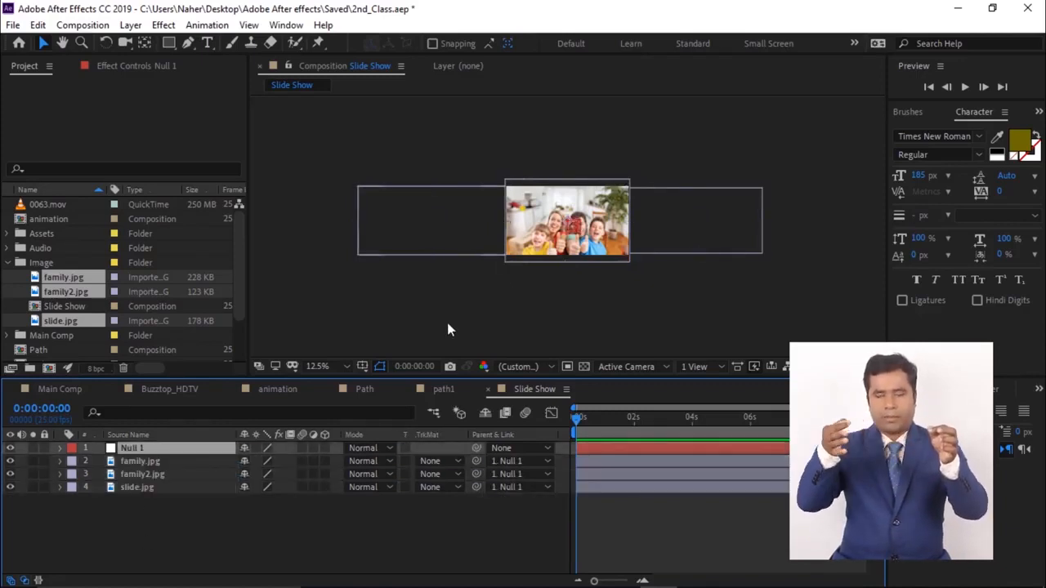
# - Set Null 1's Position to 2092, 360 and keyframe it at the start and at 0:00:00:20
pyautogui.press('p')
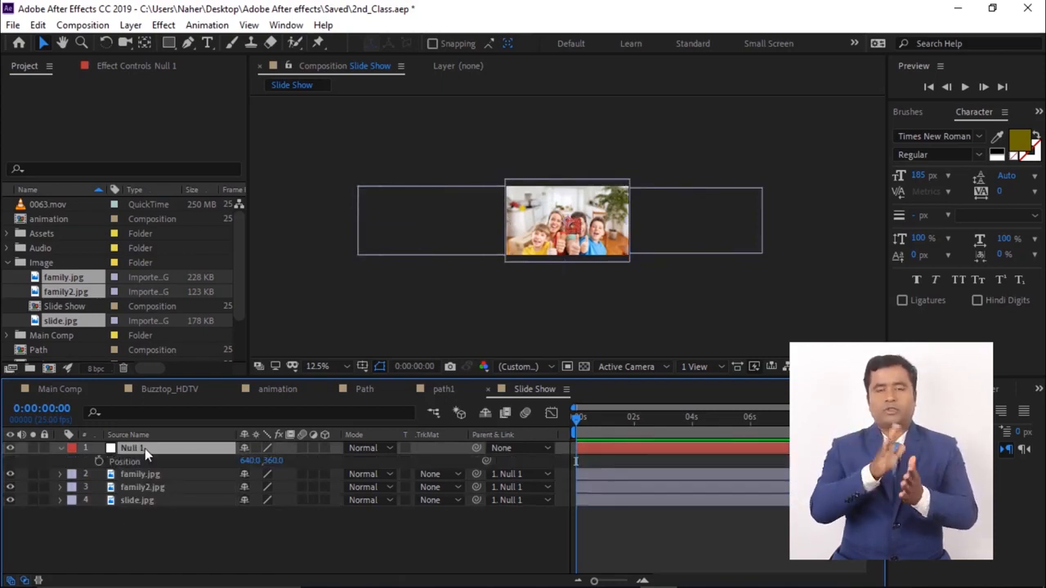
pyautogui.moveTo(249, 460); pyautogui.dragTo(675, 489)
pyautogui.click(98, 461)
pyautogui.hotkey('shift', 'pagedown')
pyautogui.hotkey('shift', 'pagedown')
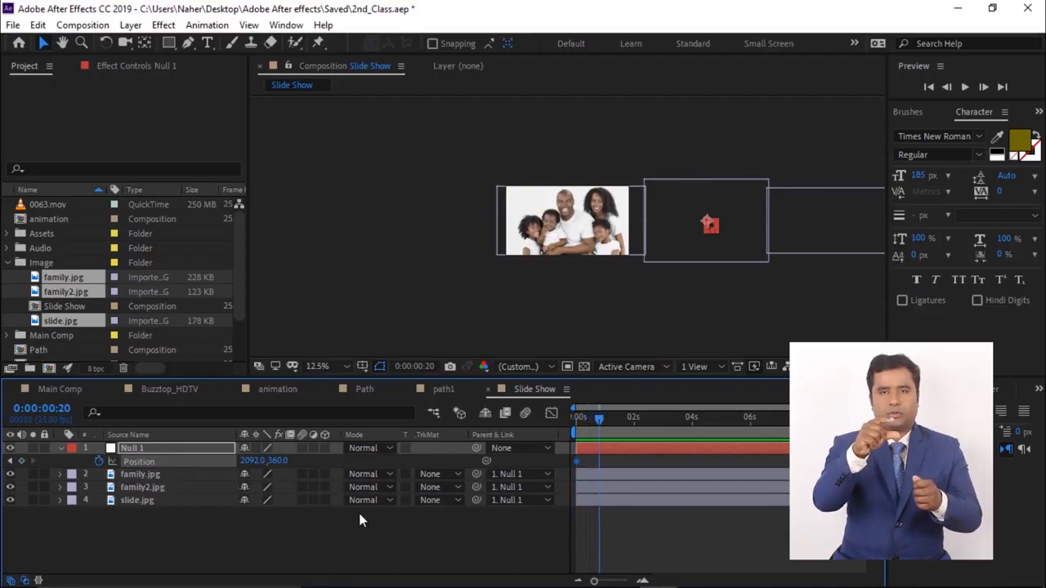
pyautogui.click(22, 461)
# - Set Null 1's Position to 623, 360 at 0:00:01:05 and hold it with a keyframe at 0:00:02:00
pyautogui.hotkey('shift', 'pagedown')
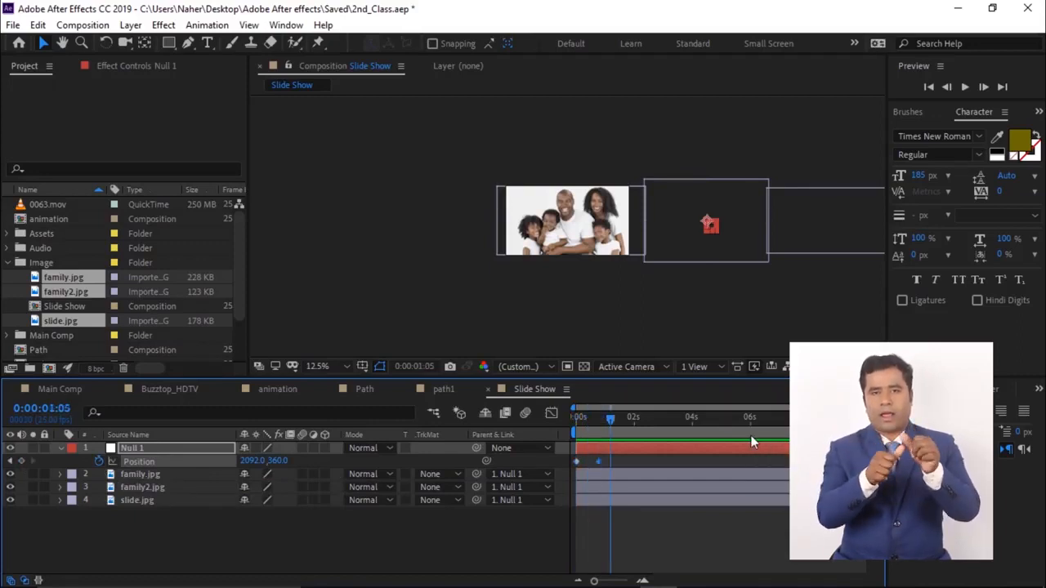
pyautogui.moveTo(250, 463); pyautogui.dragTo(109, 460)
pyautogui.hotkey('shift', 'pagedown')
pyautogui.hotkey('shift', 'pagedown')
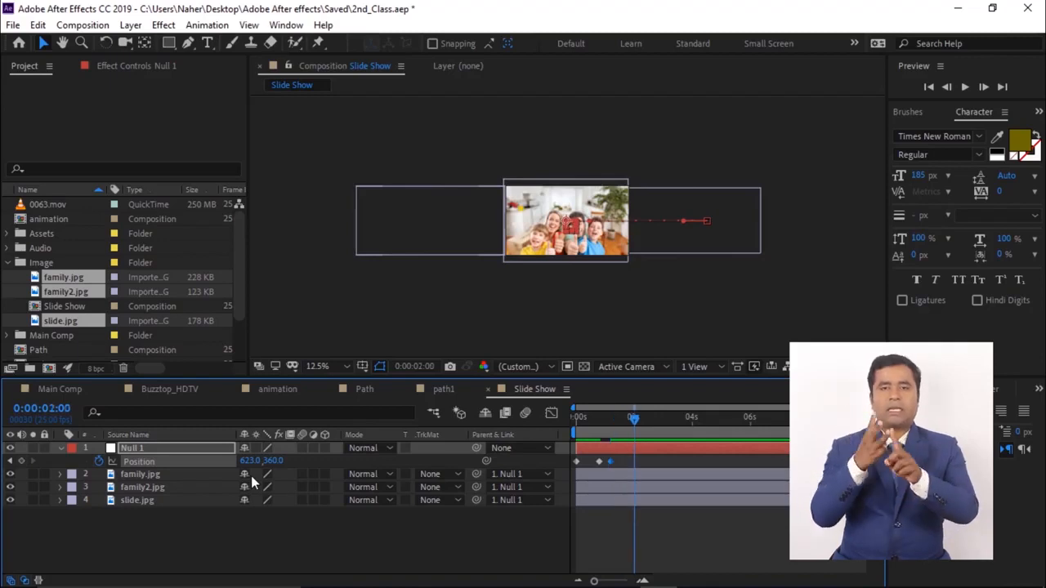
pyautogui.click(22, 461)
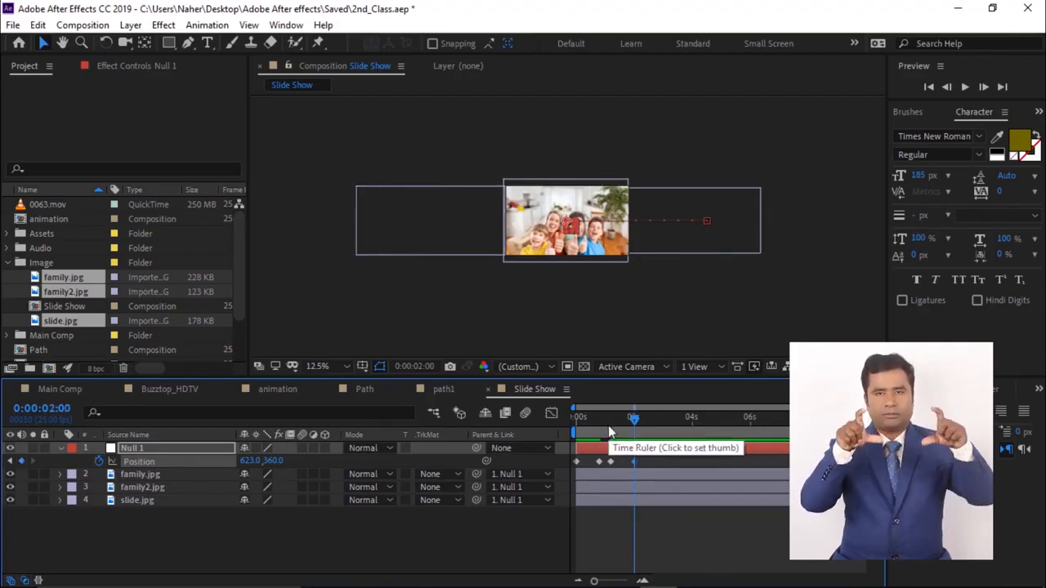
# - Add a further Position keyframe for Null 1 around 0:00:02:15, sliding the images to the next picture
pyautogui.hotkey('shift', 'pagedown')
pyautogui.moveTo(249, 462); pyautogui.dragTo(3, 463)
pyautogui.moveTo(250, 463); pyautogui.dragTo(213, 462)
# - Set the work area end after the last keyframe and preview the slide show from the start
pyautogui.click(670, 419)
pyautogui.press('n')
pyautogui.moveTo(669, 419); pyautogui.dragTo(353, 470)
pyautogui.press('space')
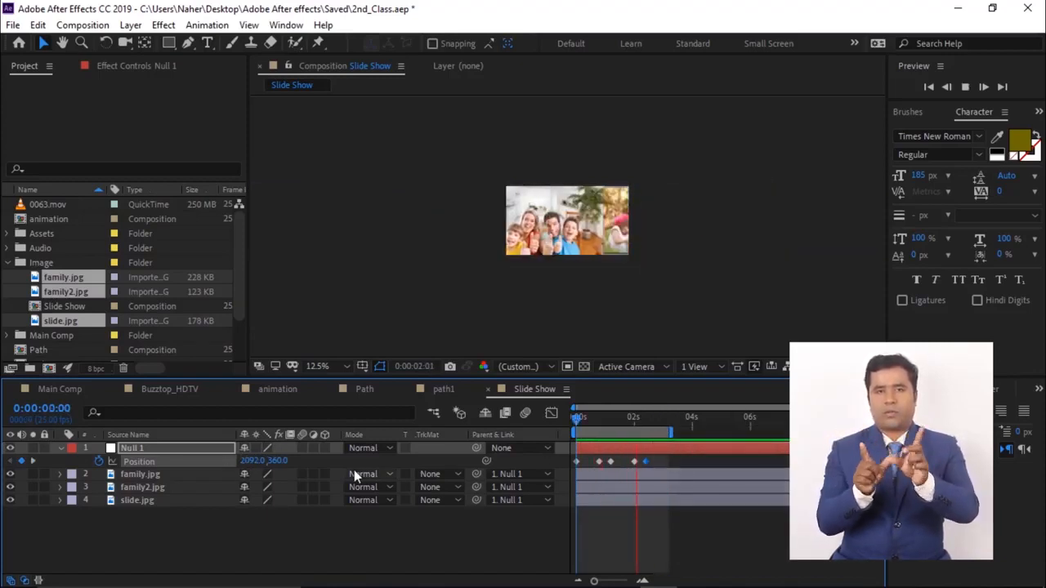
pyautogui.press('space')
pyautogui.press('Home')
pyautogui.click(195, 531)
pyautogui.hotkey('ctrl', 'n')
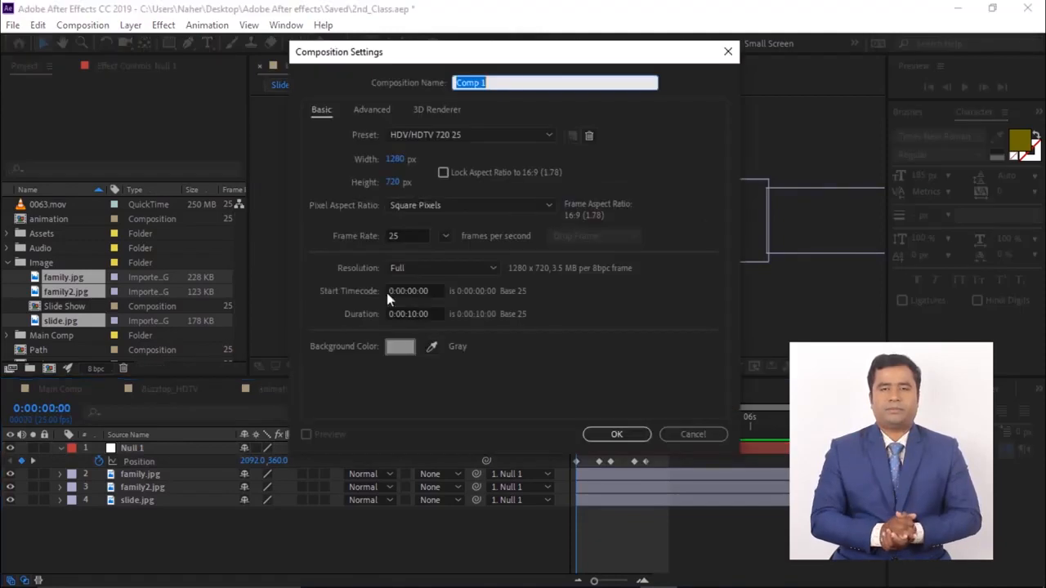
pyautogui.click(692, 435)
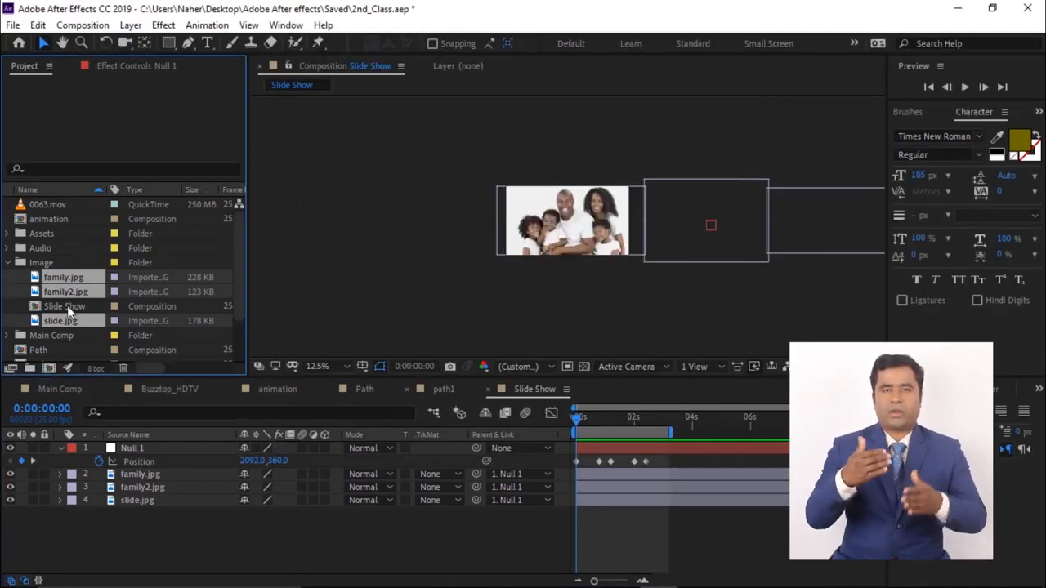
# - Create a new composition named Text animation
pyautogui.click(18, 273)
pyautogui.click(49, 368)
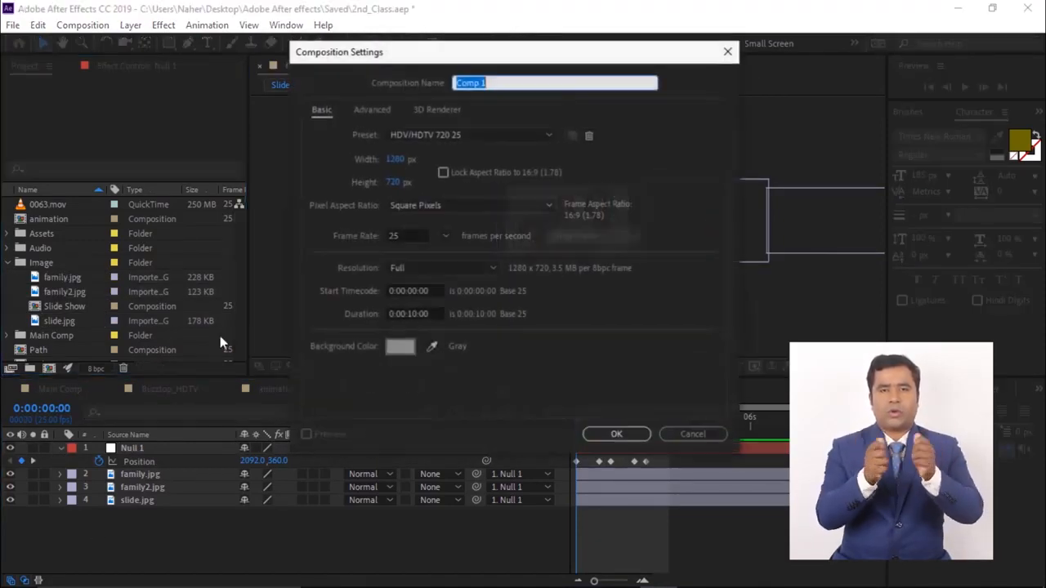
pyautogui.write('Text animation')
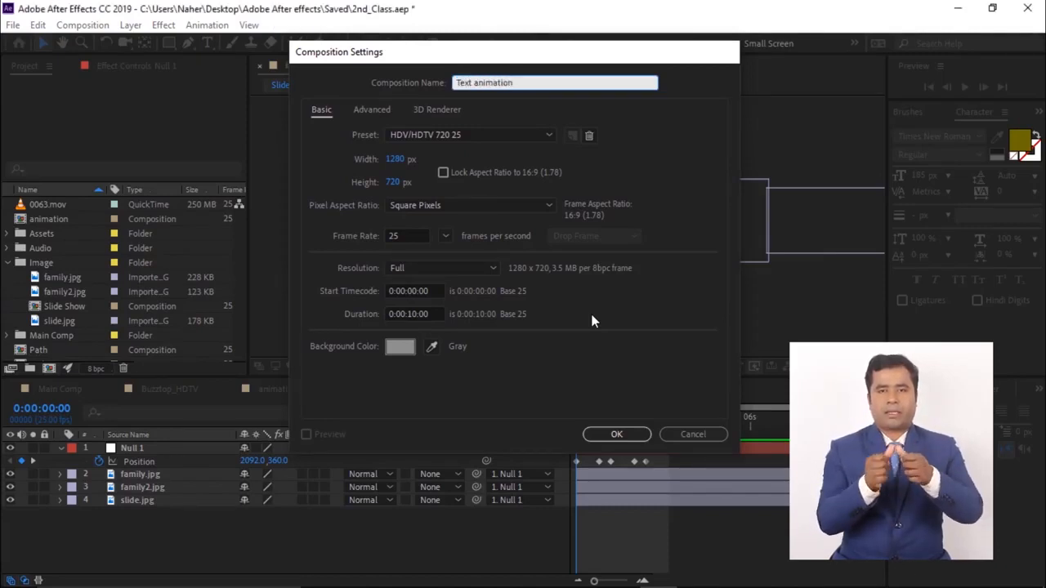
pyautogui.press('Return')
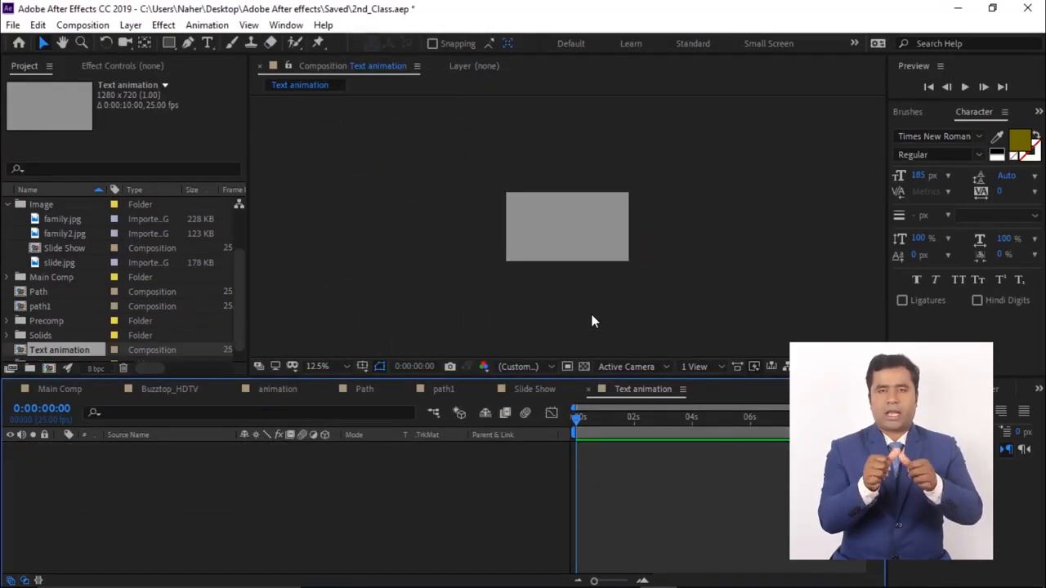
# - Create a text layer in the composition, entering a person's name as the text
pyautogui.click(207, 43)
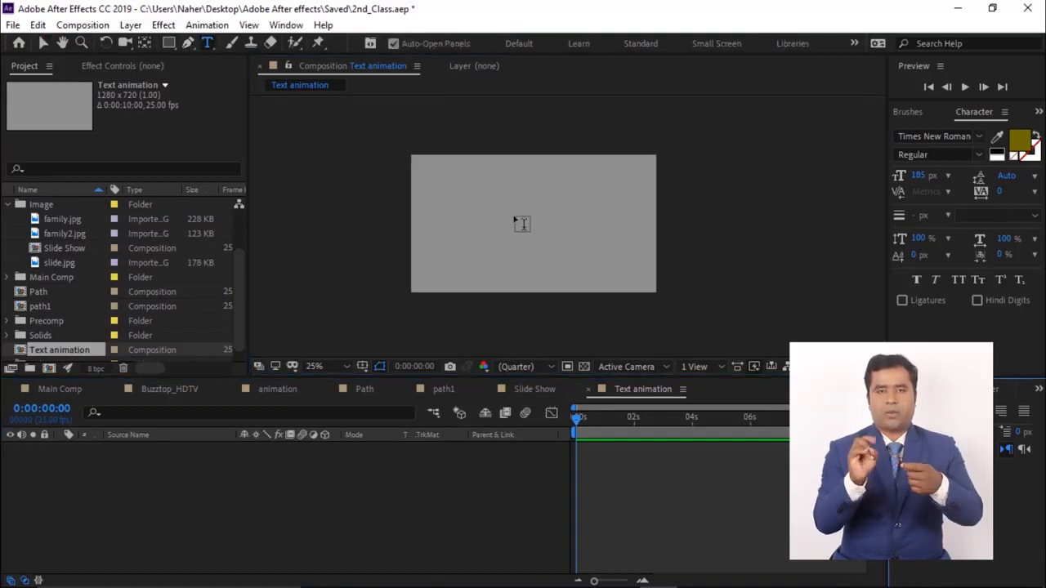
pyautogui.click(467, 222)
pyautogui.write('Shihab')
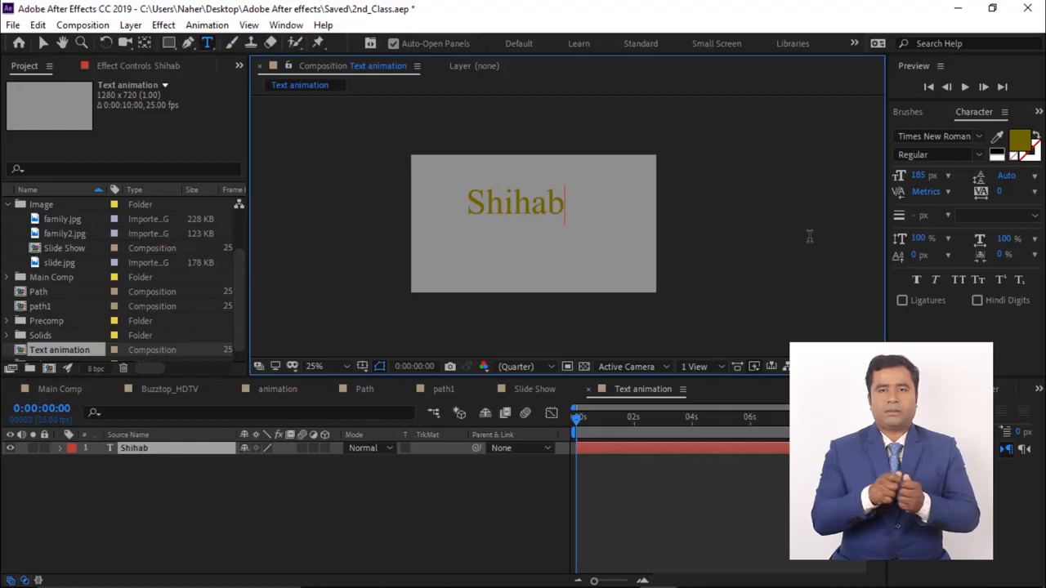
# - Crop the composition to the region of interest around the text
pyautogui.click(43, 43)
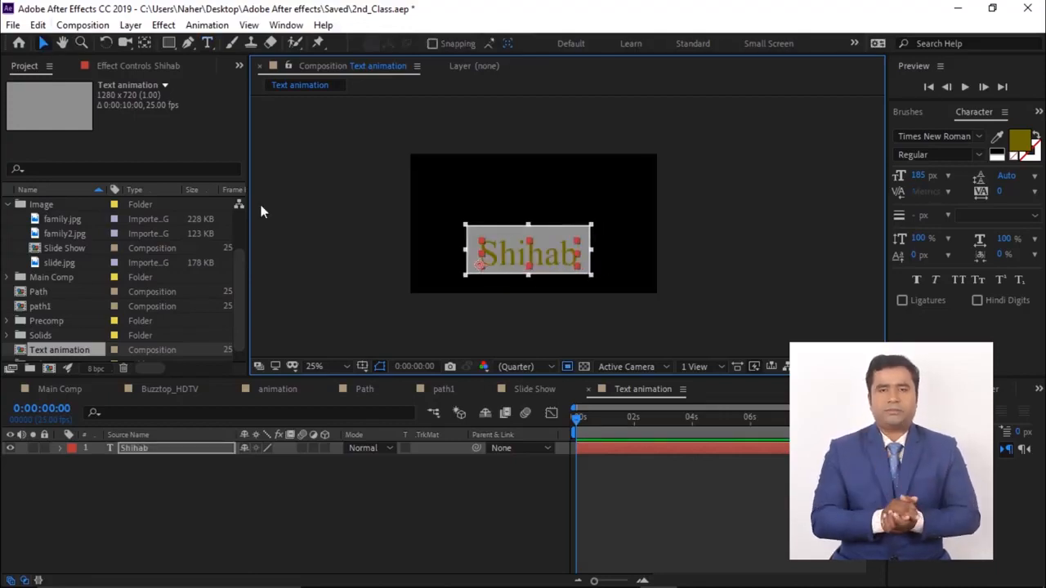
pyautogui.click(92, 27)
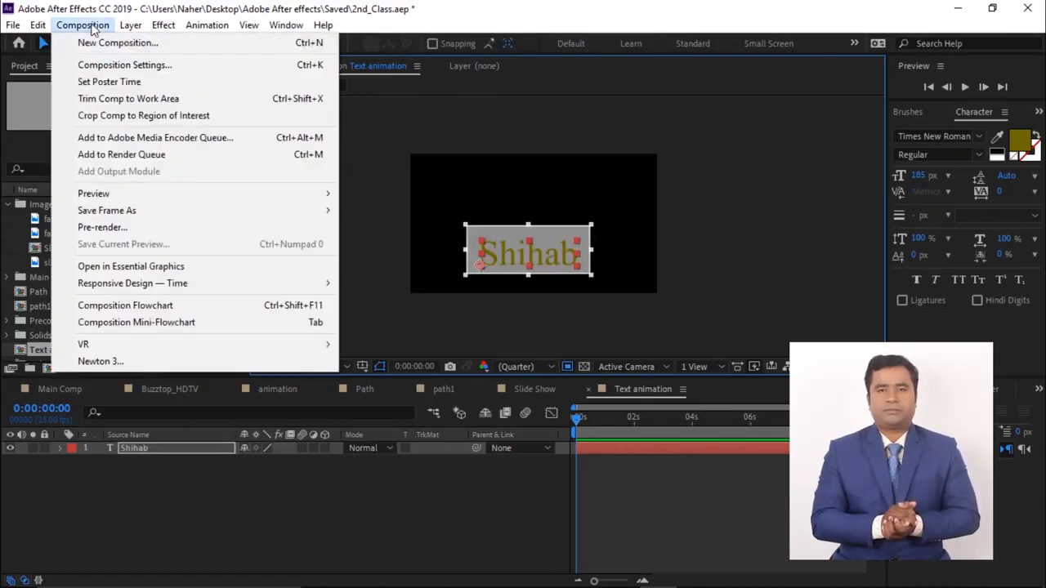
pyautogui.click(153, 100)
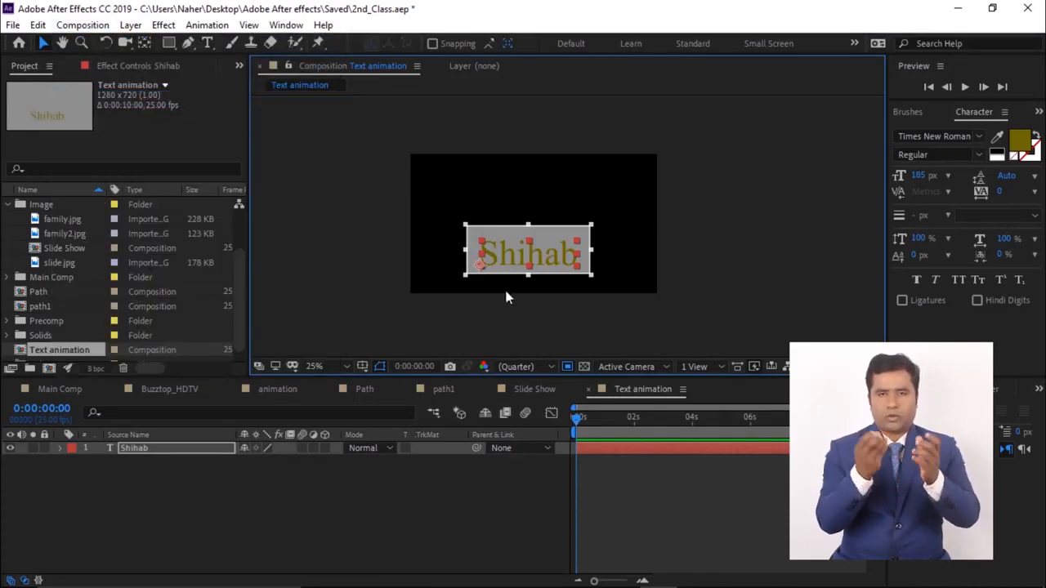
pyautogui.click(82, 25)
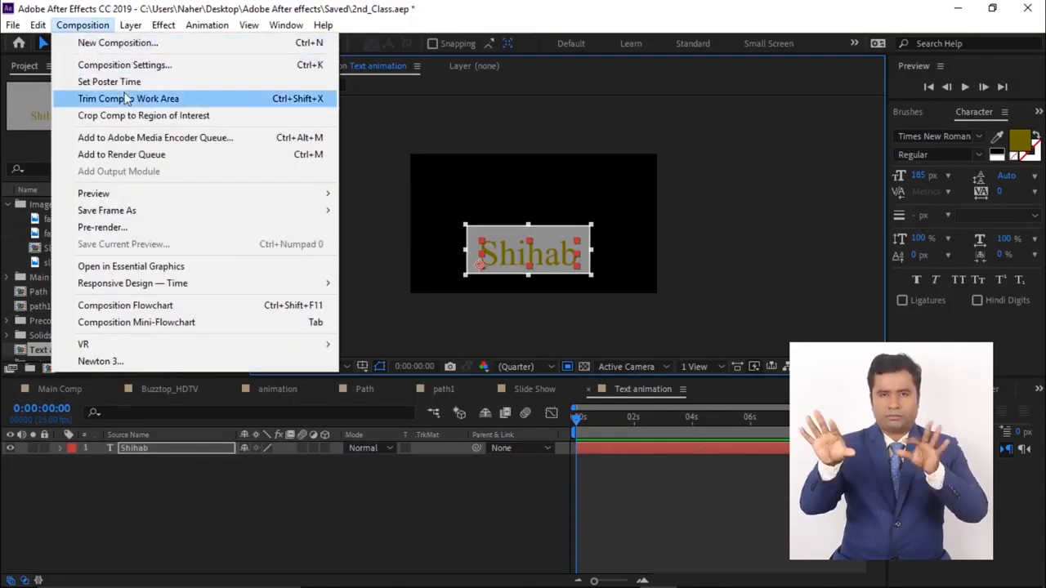
pyautogui.click(124, 117)
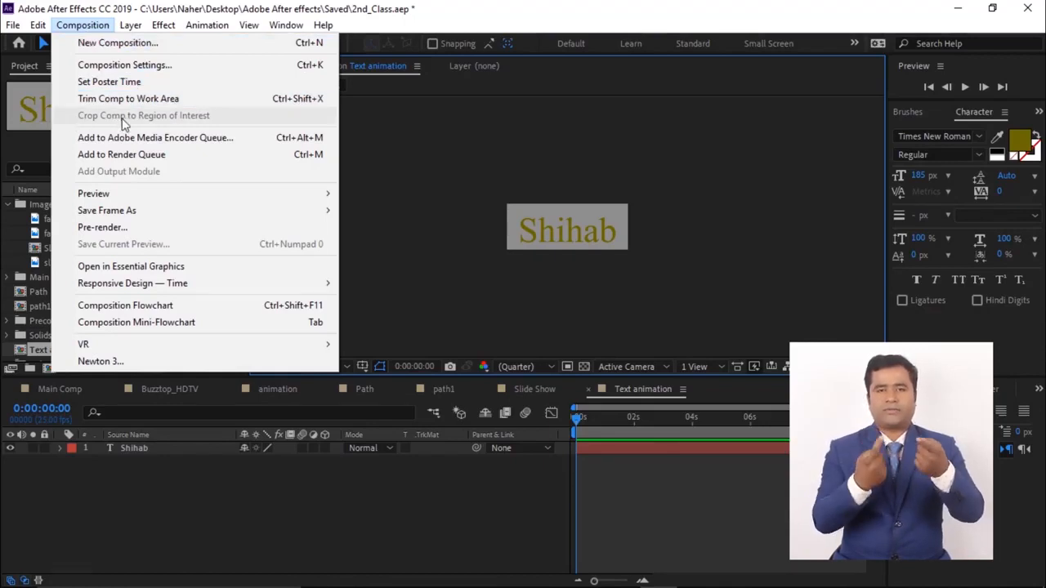
pyautogui.click(539, 13)
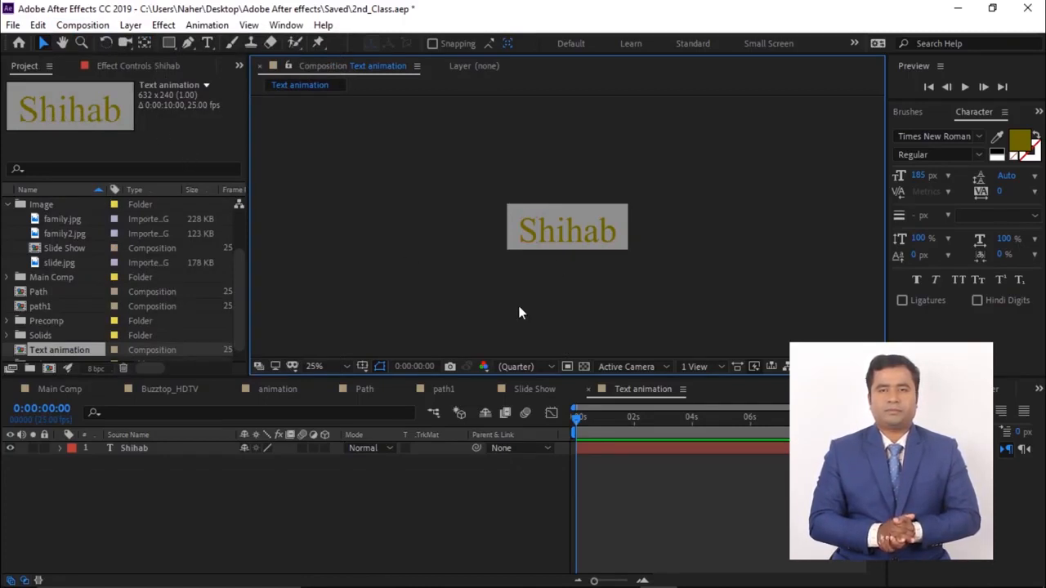
# - Move the text below the composition frame and set a Position keyframe at the start
pyautogui.moveTo(557, 235); pyautogui.dragTo(556, 271)
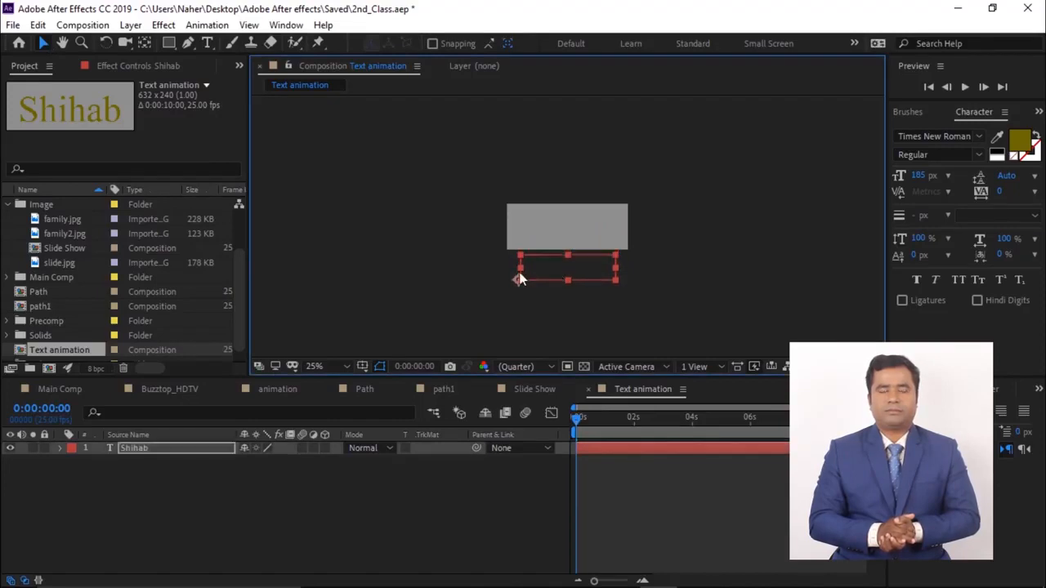
pyautogui.press('p')
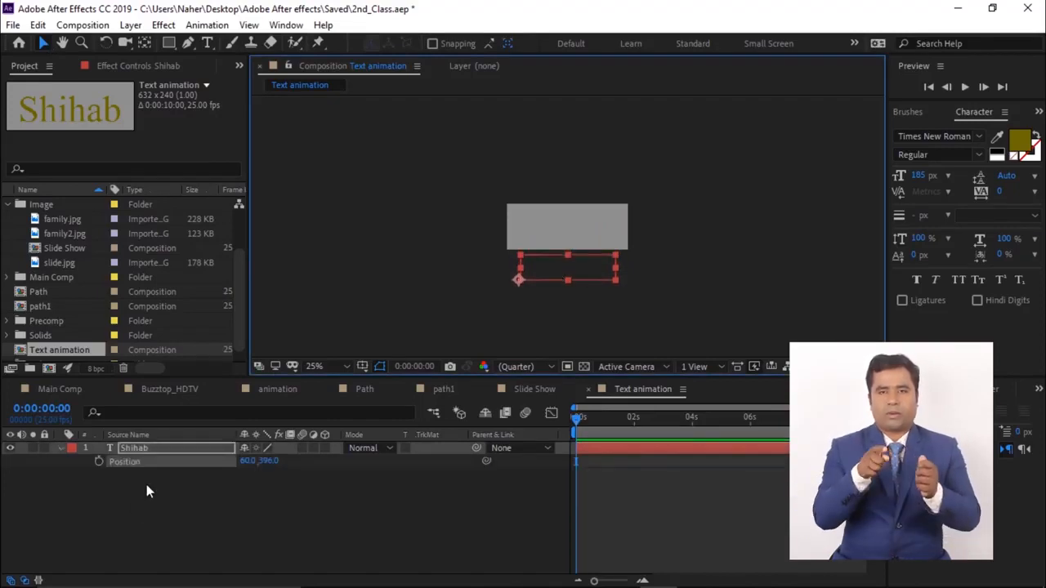
pyautogui.click(98, 462)
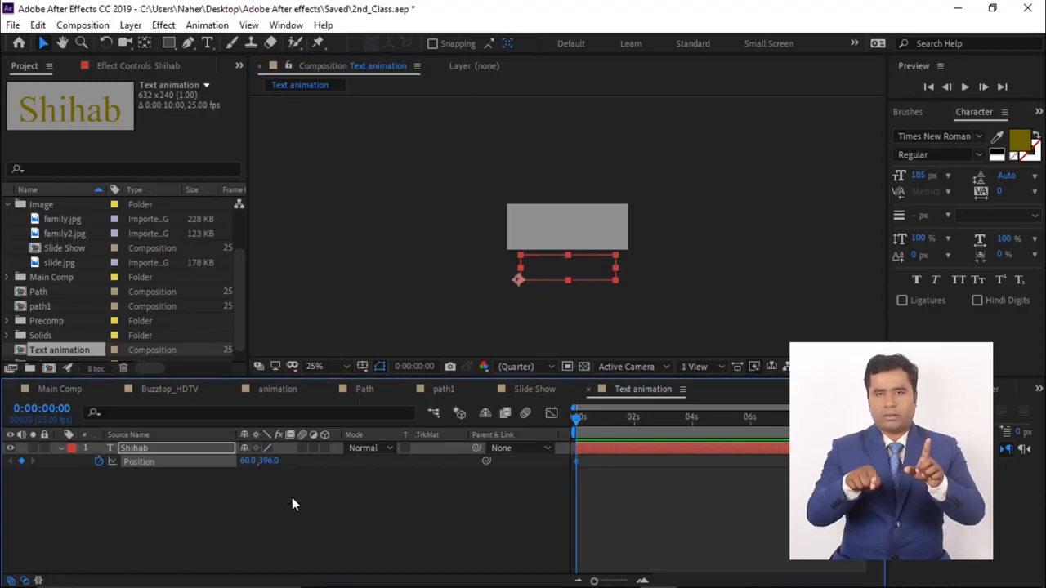
# - Move the text up into the frame at 0:00:00:10 and hold it with a keyframe at 0:00:01:05
pyautogui.hotkey('shift', 'pagedown')
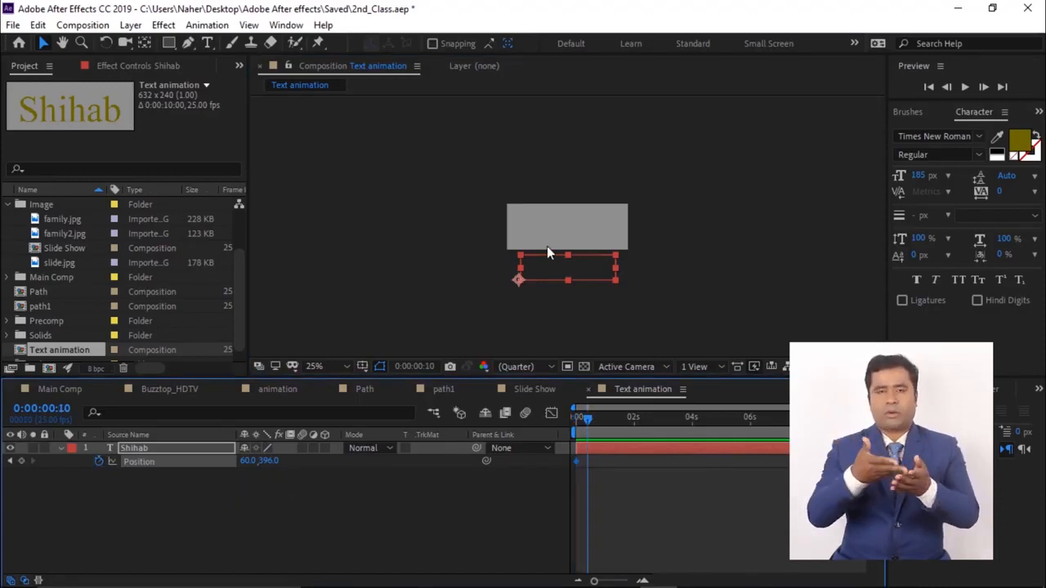
pyautogui.moveTo(567, 264); pyautogui.dragTo(567, 231)
pyautogui.hotkey('shift', 'pagedown')
pyautogui.hotkey('shift', 'pagedown')
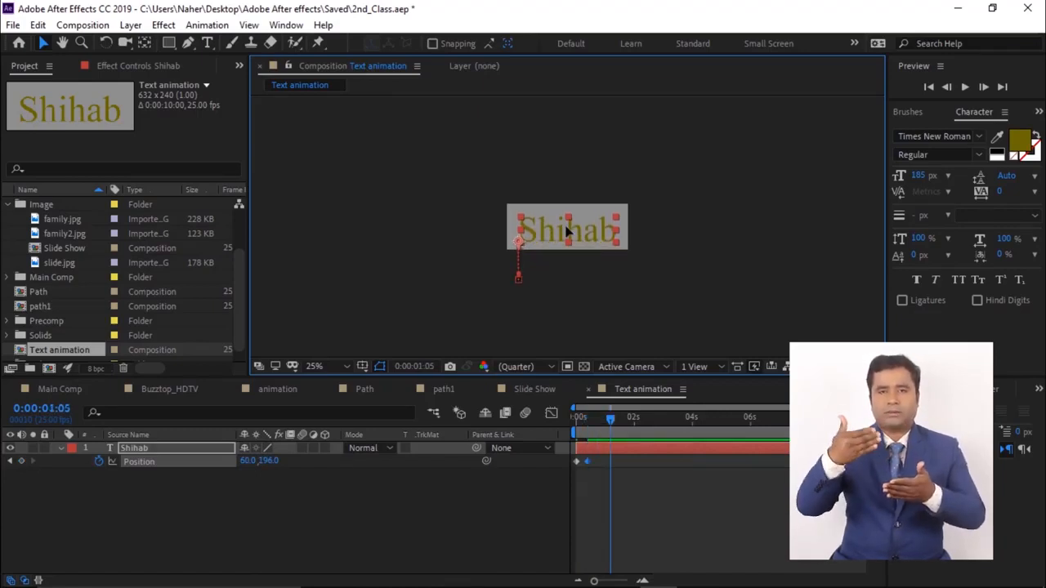
pyautogui.click(21, 462)
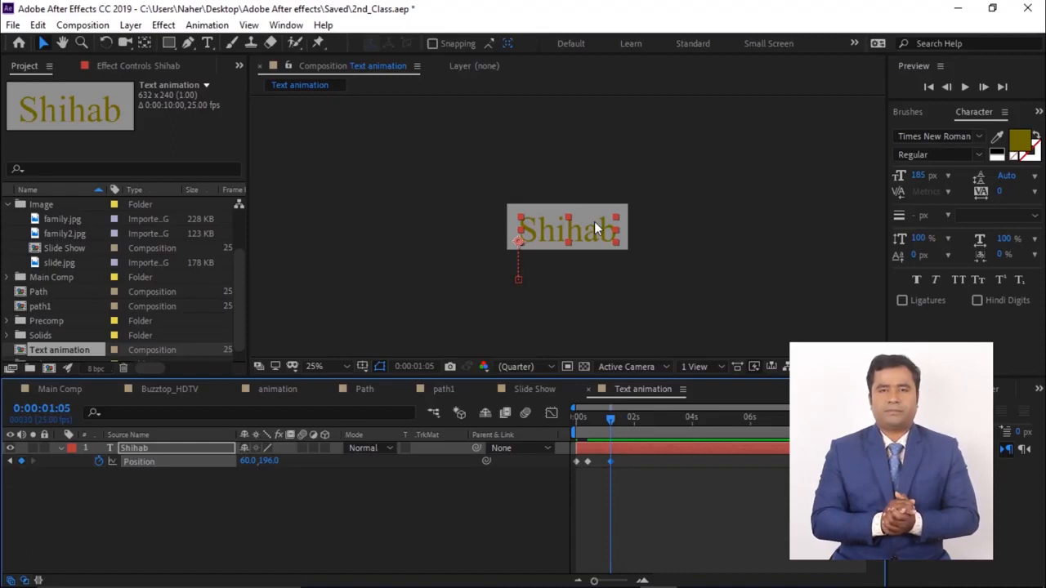
# - Move the text back down out of frame at 0:00:01:15 and preview the animation
pyautogui.hotkey('shift', 'pagedown')
pyautogui.moveTo(599, 227); pyautogui.dragTo(593, 266)
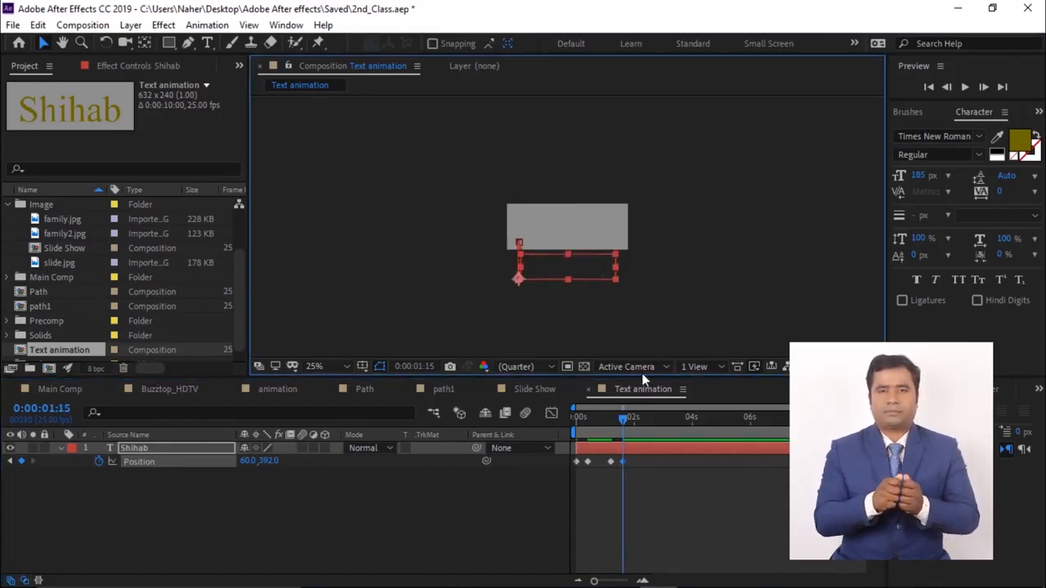
pyautogui.press('space')
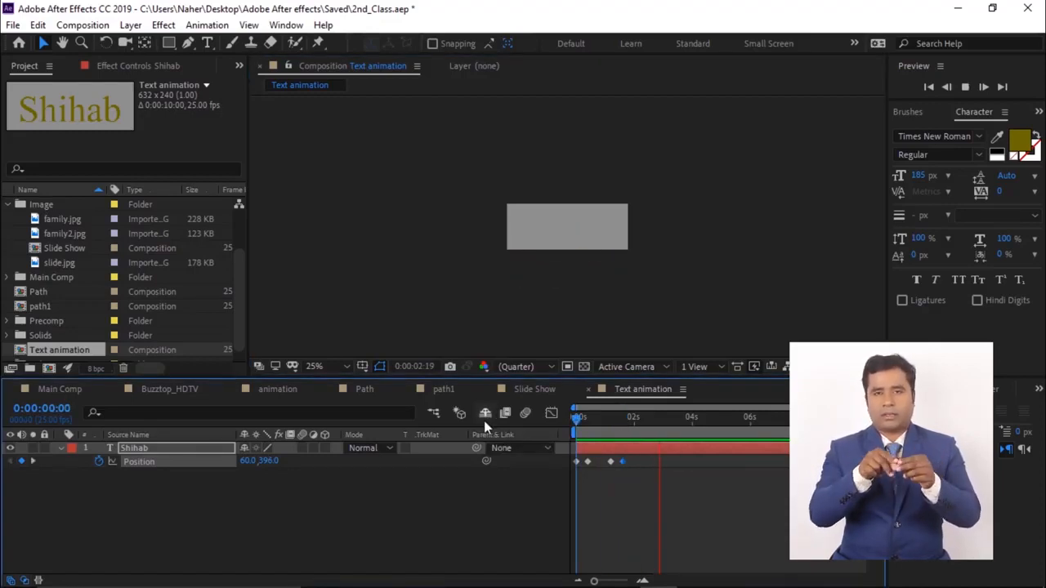
# - Apply Easy Ease to all of the text layer's Position keyframes
pyautogui.press('space')
pyautogui.moveTo(625, 465); pyautogui.dragTo(574, 471)
pyautogui.rightClick(574, 472)
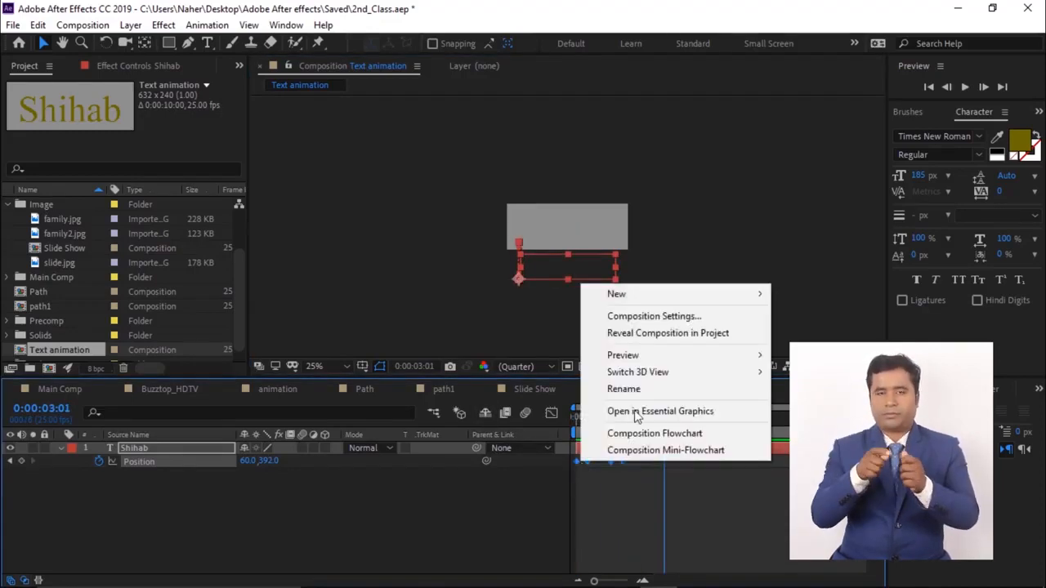
pyautogui.rightClick(577, 462)
pyautogui.moveTo(699, 452)
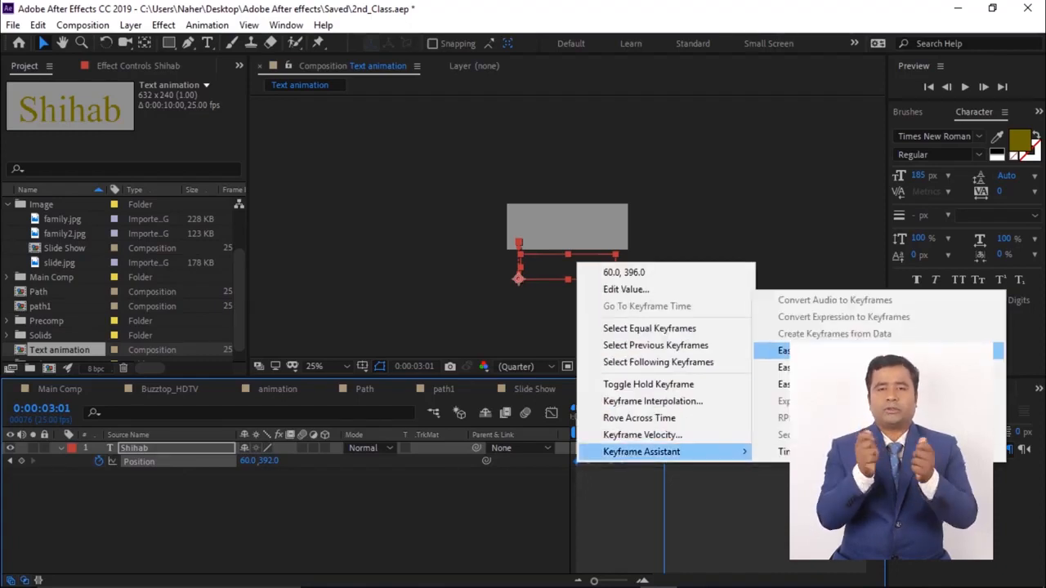
pyautogui.click(797, 350)
pyautogui.press('Home')
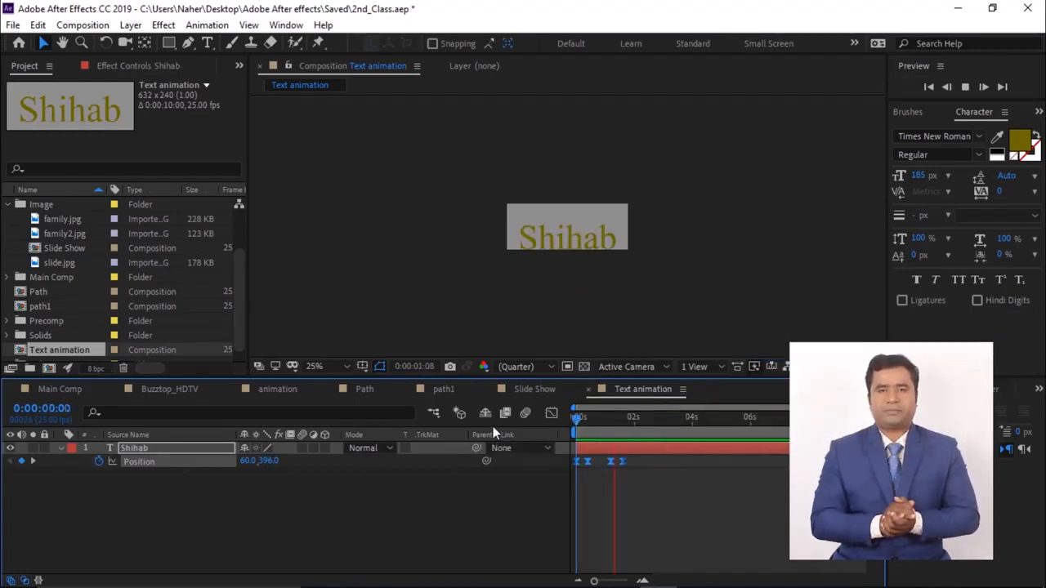
# - Trim the work area to the end of the text animation, move the last Position keyframe slightly earlier, and preview
pyautogui.click(639, 420)
pyautogui.moveTo(639, 421); pyautogui.dragTo(643, 421)
pyautogui.press('n')
pyautogui.press('Home')
pyautogui.press('space')
pyautogui.press('space')
pyautogui.moveTo(622, 462); pyautogui.dragTo(611, 461)
pyautogui.moveTo(604, 422); pyautogui.dragTo(543, 423)
pyautogui.press('space')
pyautogui.press('space')
# - Add the Text animation composition as a layer at the top of the Slide Show composition
pyautogui.click(208, 389)
pyautogui.click(535, 389)
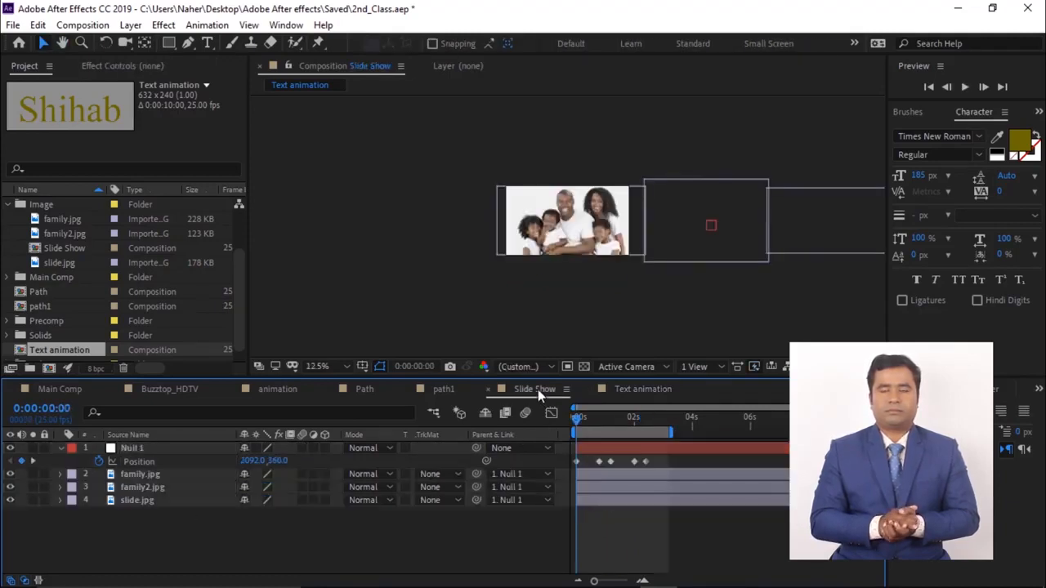
pyautogui.moveTo(23, 351); pyautogui.dragTo(164, 447)
pyautogui.scroll(1, 573, 222)
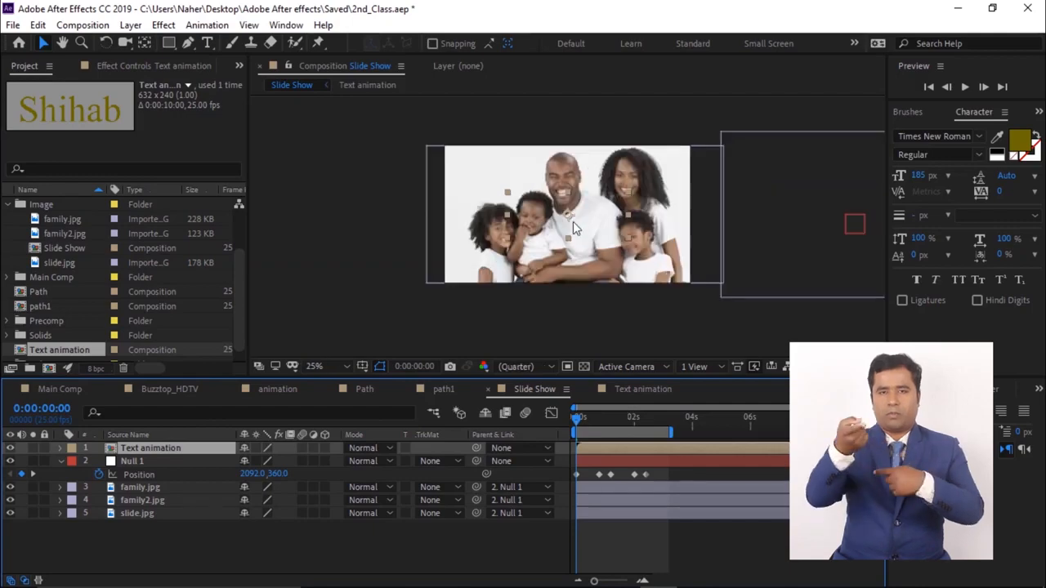
# - Move the Text animation layer to the lower-left area of the first image
pyautogui.press('space')
pyautogui.moveTo(569, 221); pyautogui.dragTo(516, 255)
pyautogui.moveTo(593, 420); pyautogui.dragTo(558, 426)
pyautogui.press('space')
pyautogui.press('space')
# - Shift the null's later Position keyframes further apart in time and preview the slide show
pyautogui.moveTo(660, 470); pyautogui.dragTo(571, 481)
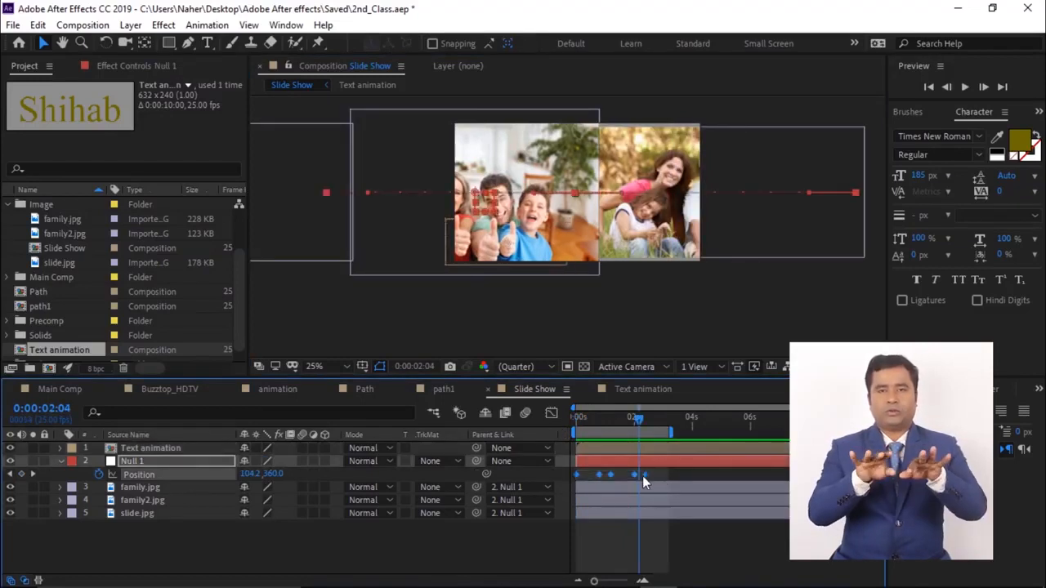
pyautogui.moveTo(646, 475); pyautogui.dragTo(668, 480)
pyautogui.press('space')
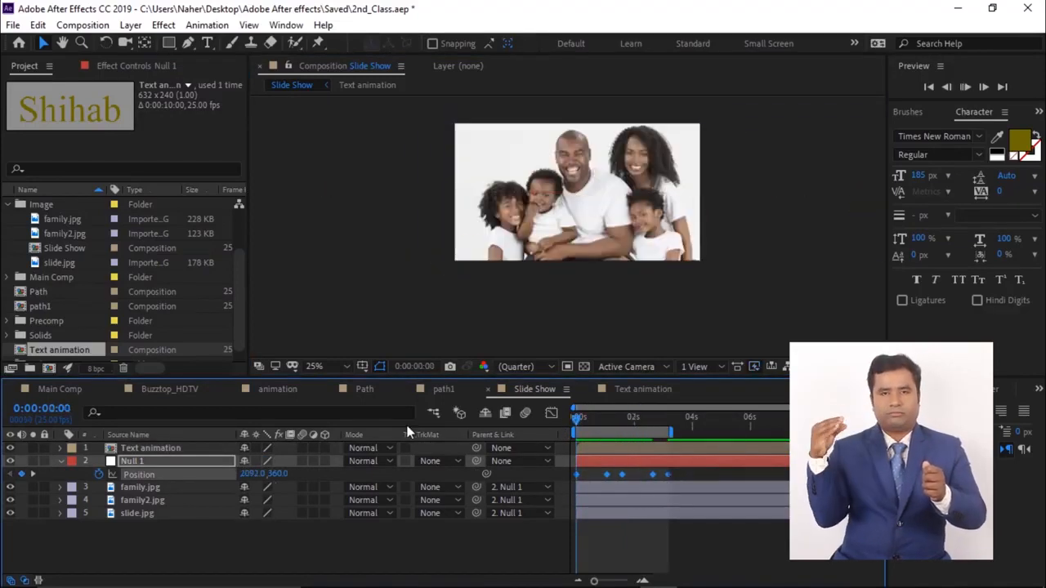
# - Rename the Text animation composition to Shihab
pyautogui.moveTo(654, 420); pyautogui.dragTo(636, 421)
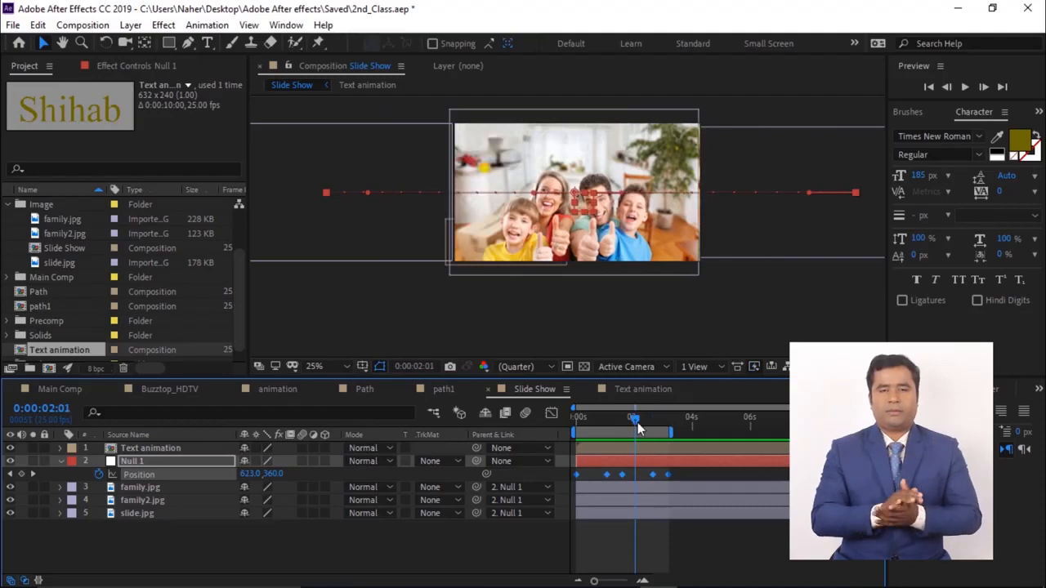
pyautogui.click(67, 351)
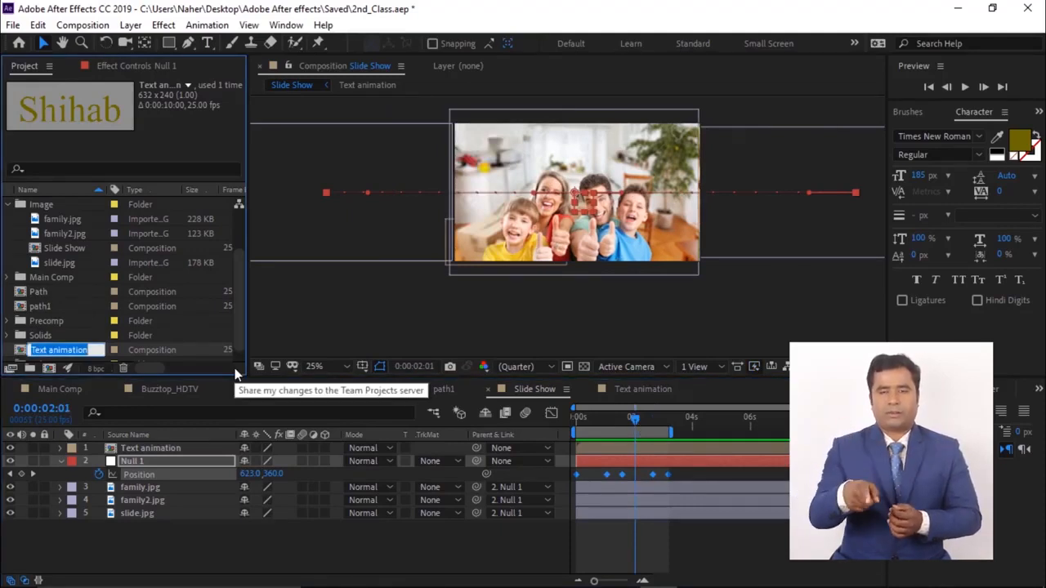
pyautogui.write('Shihab')
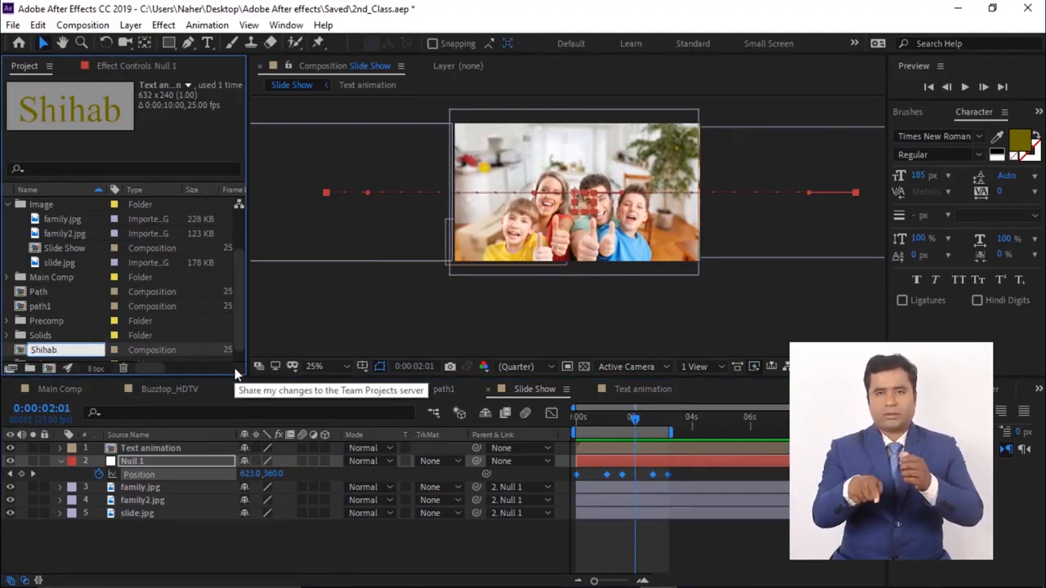
pyautogui.click(135, 570)
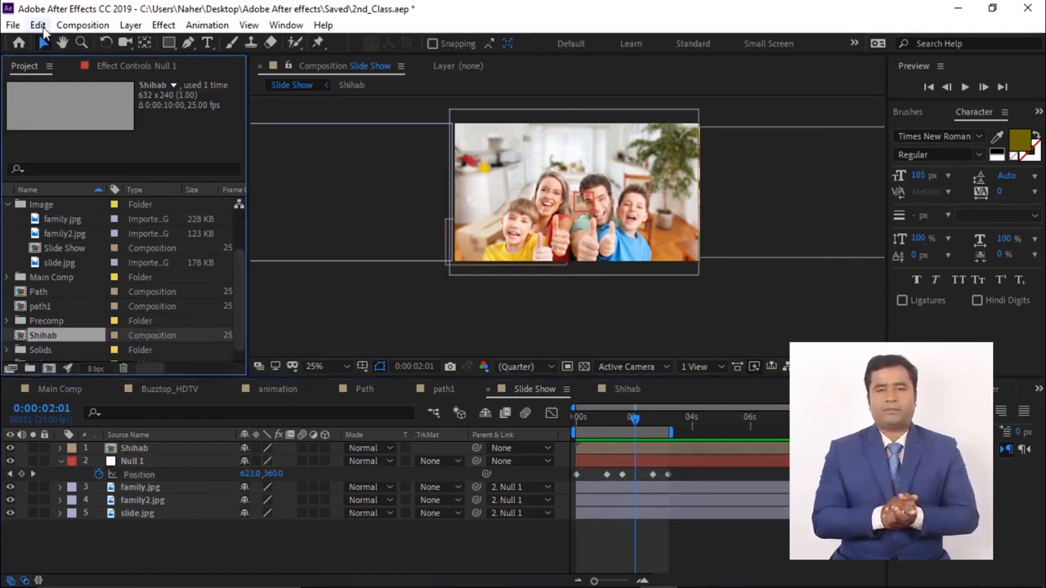
# - Copy and paste the Shihab composition in the project and rename the copy Sajid
pyautogui.click(38, 25)
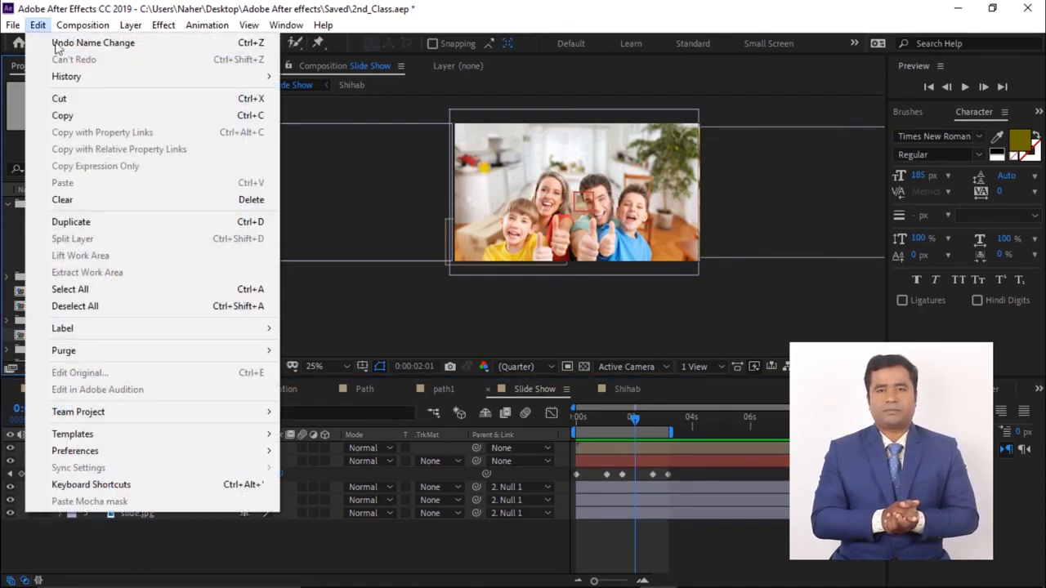
pyautogui.click(82, 116)
pyautogui.click(38, 25)
pyautogui.click(62, 182)
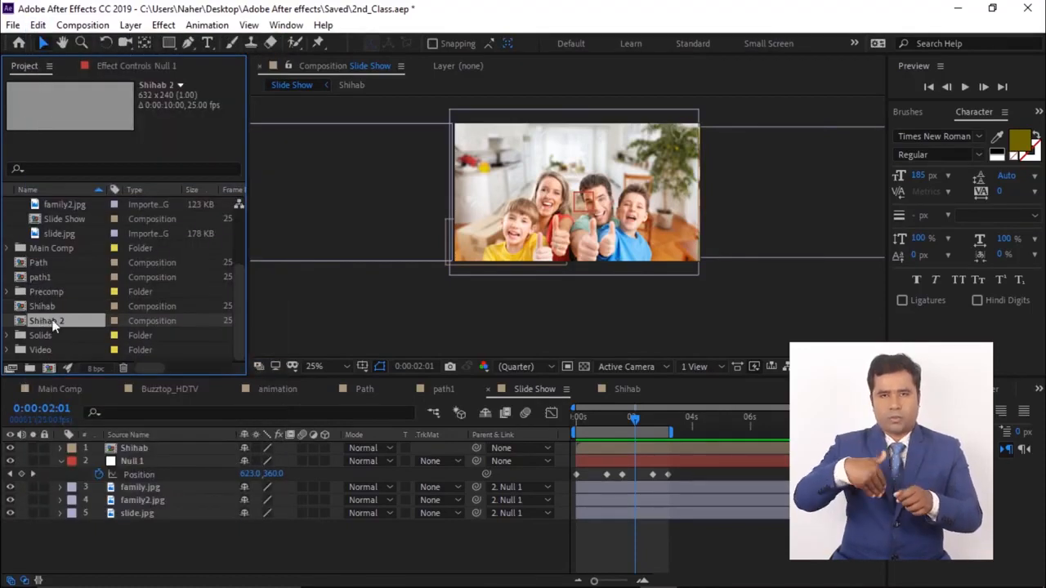
pyautogui.press('Return')
pyautogui.write('Sajid')
pyautogui.press('Return')
# - Add the Sajid composition to the Slide Show timeline at about 0:00:01:05
pyautogui.moveTo(22, 307); pyautogui.dragTo(132, 447)
pyautogui.moveTo(635, 420); pyautogui.dragTo(611, 420)
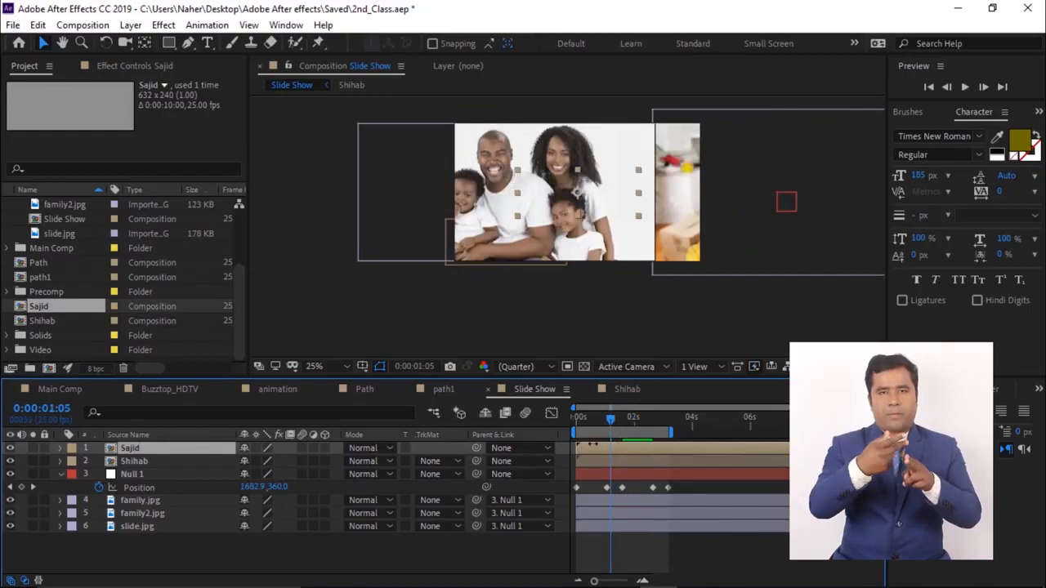
pyautogui.click(625, 420)
# - Open the Sajid composition and change its text to Sajid
pyautogui.doubleClick(130, 447)
pyautogui.doubleClick(131, 447)
pyautogui.write('Sajid')
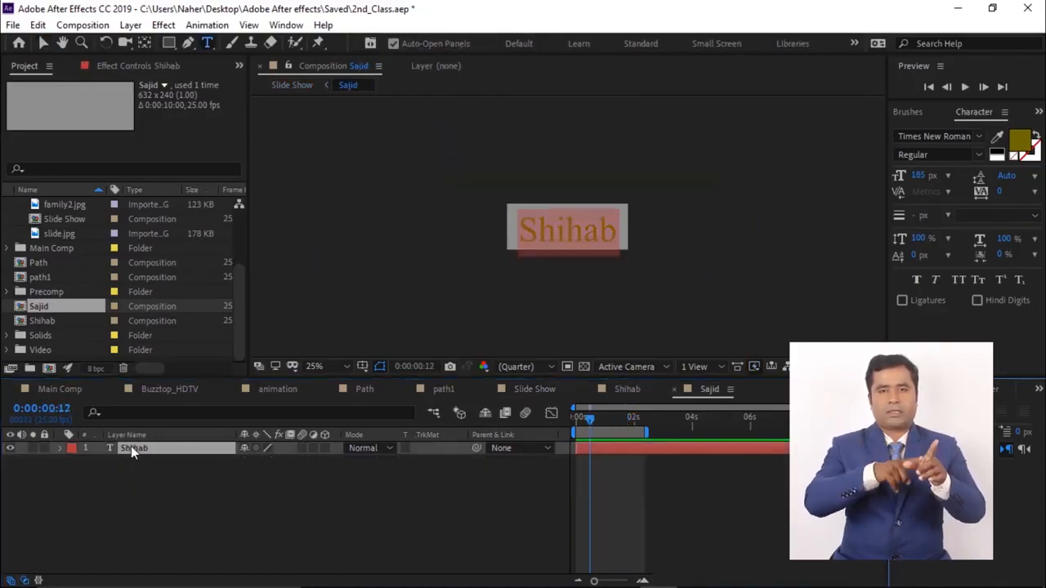
pyautogui.click(164, 500)
pyautogui.click(534, 390)
# - Move the Sajid layer to the lower-left of the second image and preview from the start
pyautogui.moveTo(624, 419); pyautogui.dragTo(626, 424)
pyautogui.click(43, 43)
pyautogui.moveTo(555, 202); pyautogui.dragTo(486, 249)
pyautogui.moveTo(625, 420); pyautogui.dragTo(570, 425)
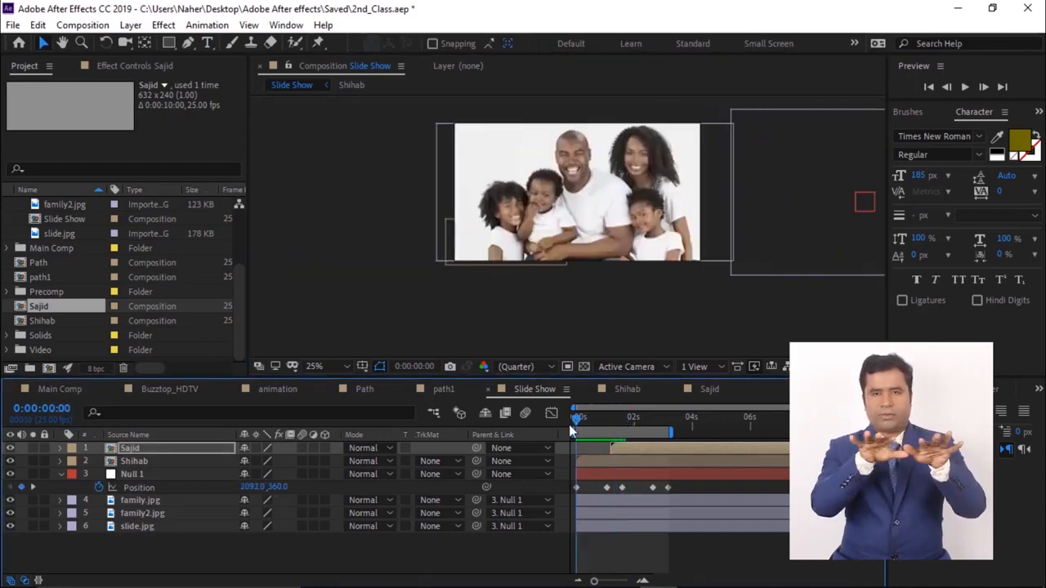
pyautogui.press('space')
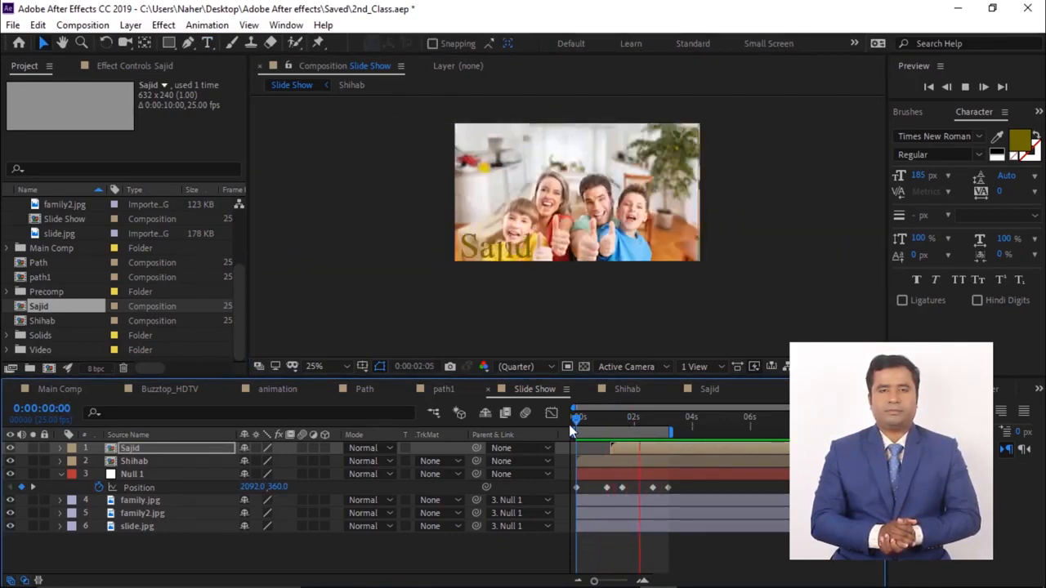
# - Import teacher.ai as Composition - Retain Layer Sizes
pyautogui.hotkey('ctrl', 'i')
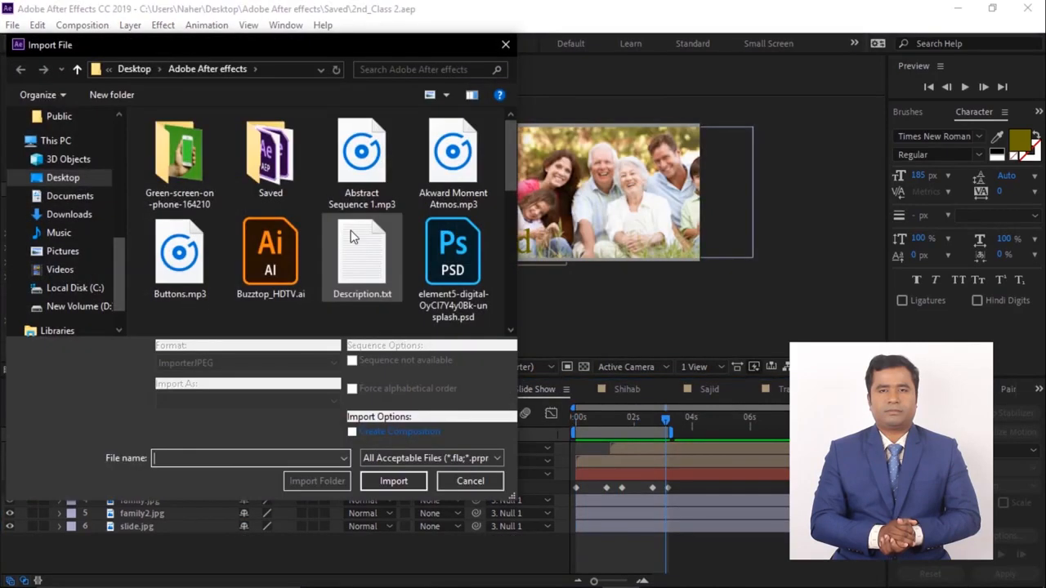
pyautogui.scroll(-5, 316, 229)
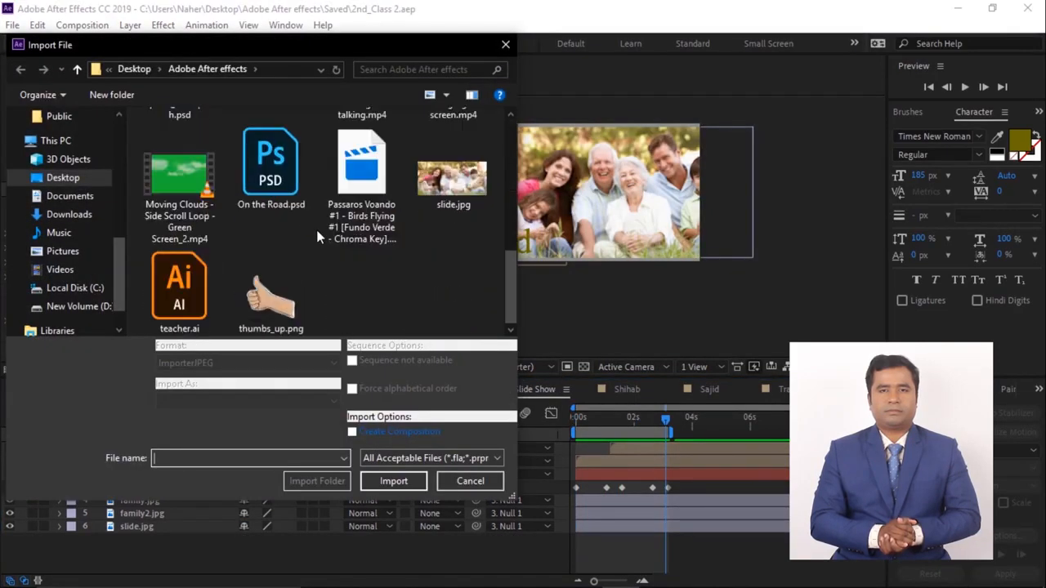
pyautogui.click(181, 278)
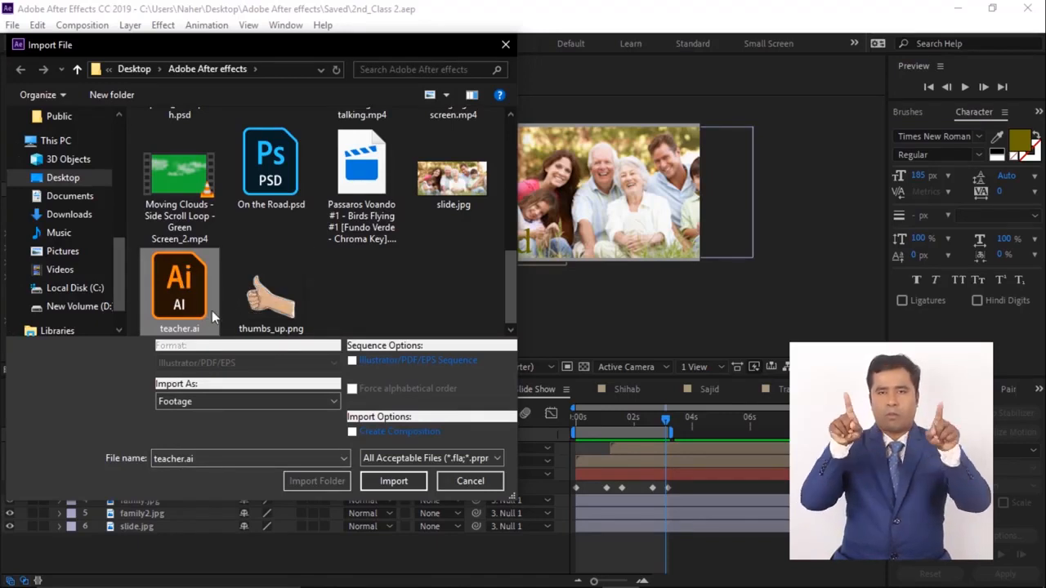
pyautogui.click(238, 401)
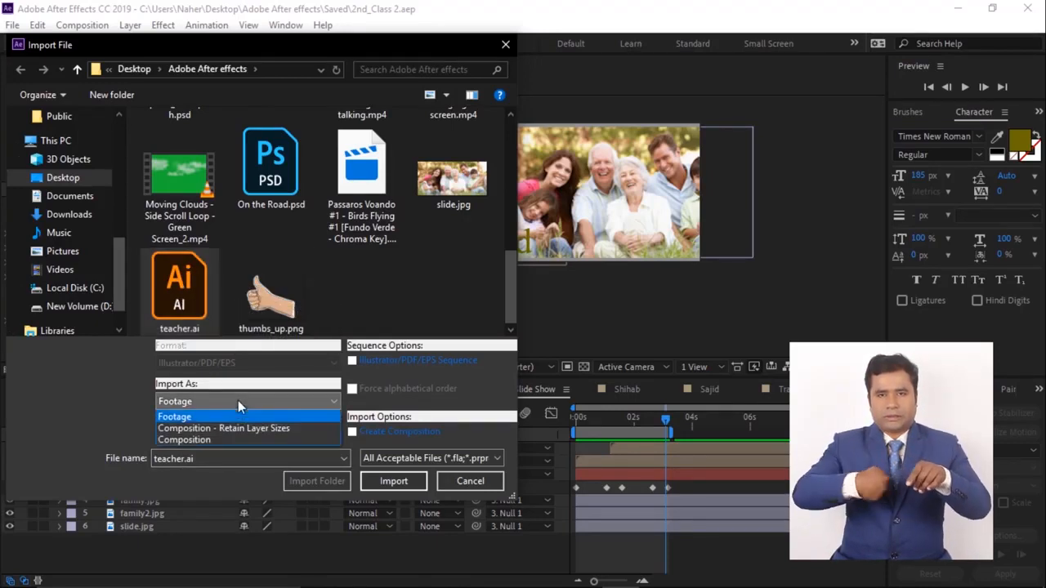
pyautogui.click(211, 428)
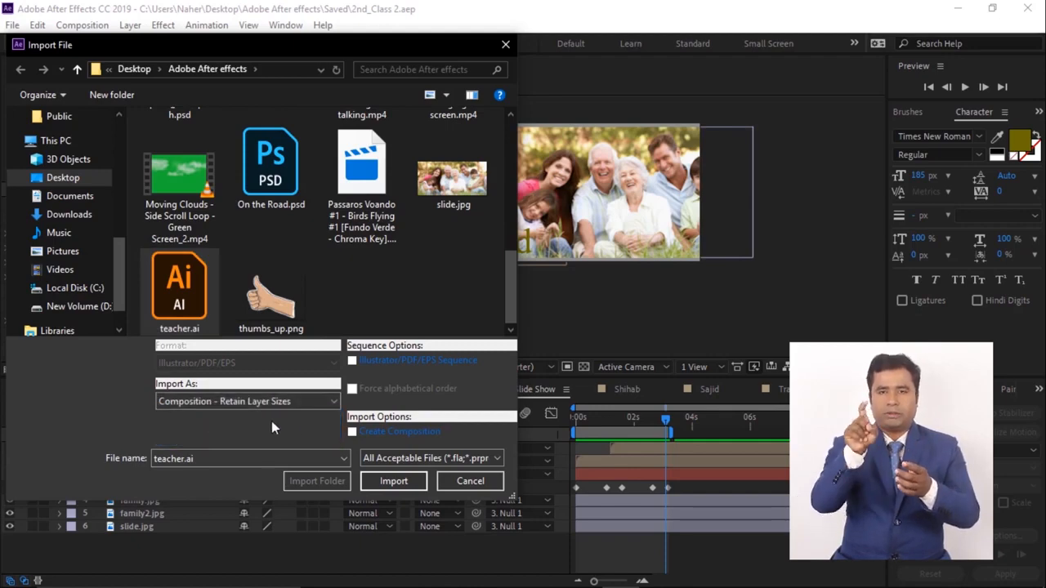
pyautogui.click(392, 480)
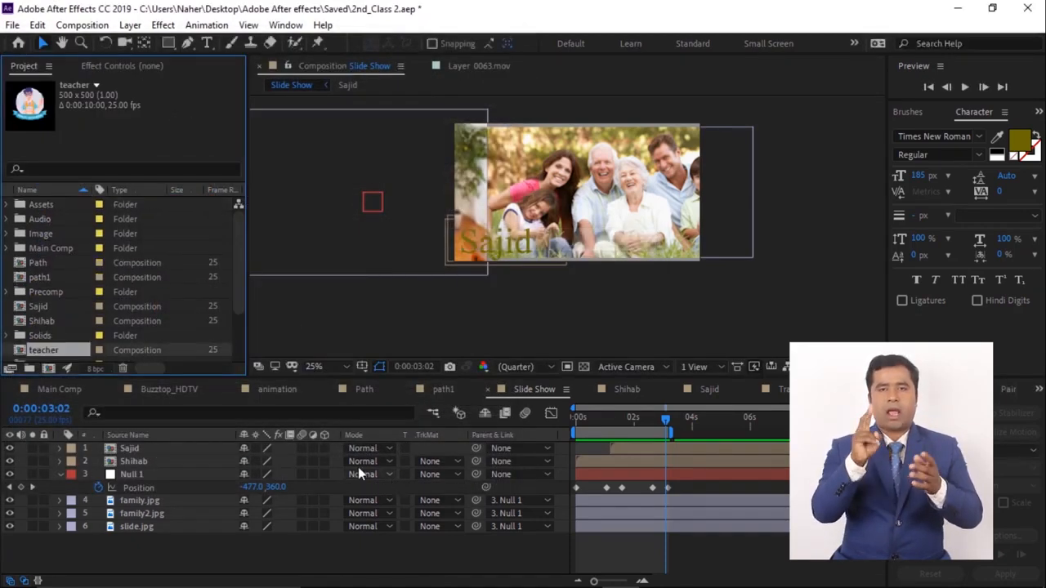
# - Open the teacher composition and rename Layer 2 to Text
pyautogui.press('.')
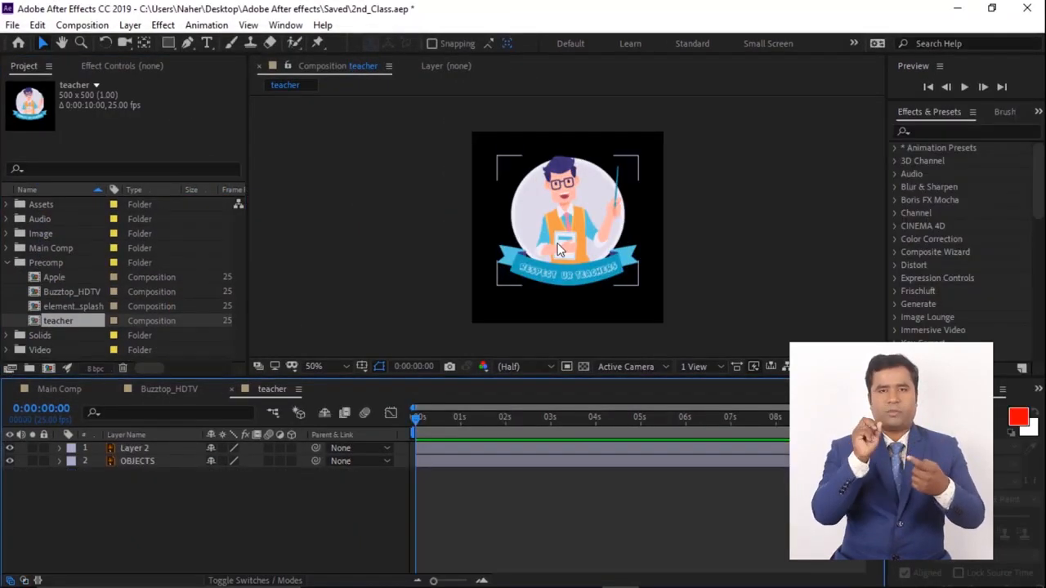
pyautogui.click(142, 448)
pyautogui.press('Return')
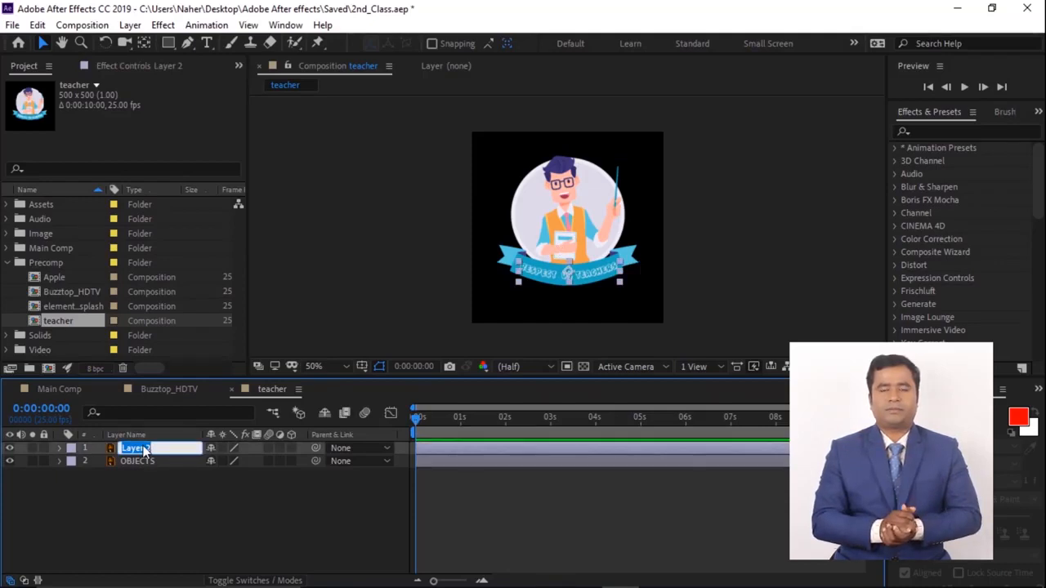
pyautogui.write('Text')
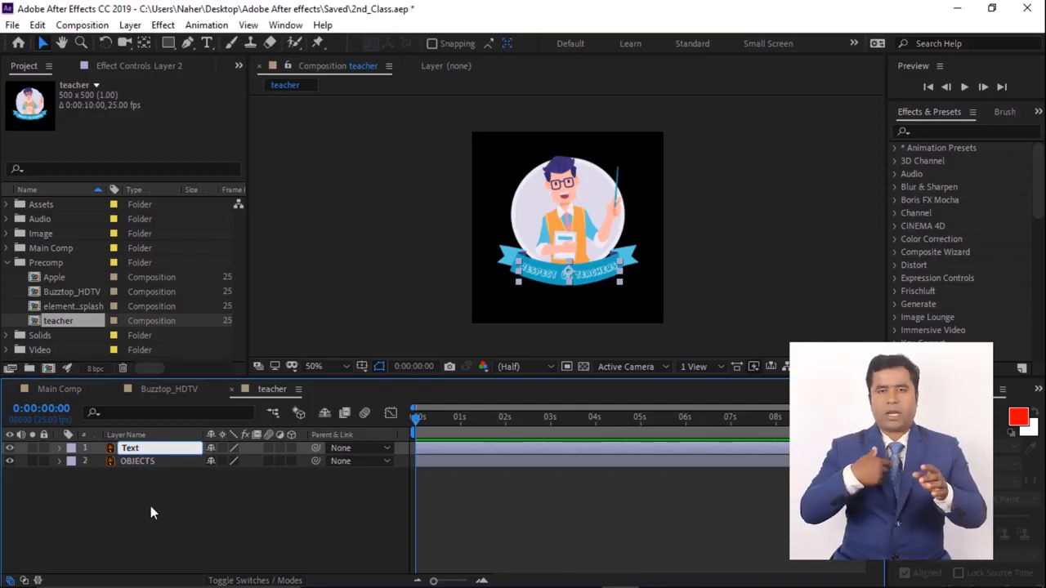
pyautogui.click(151, 508)
pyautogui.click(147, 447)
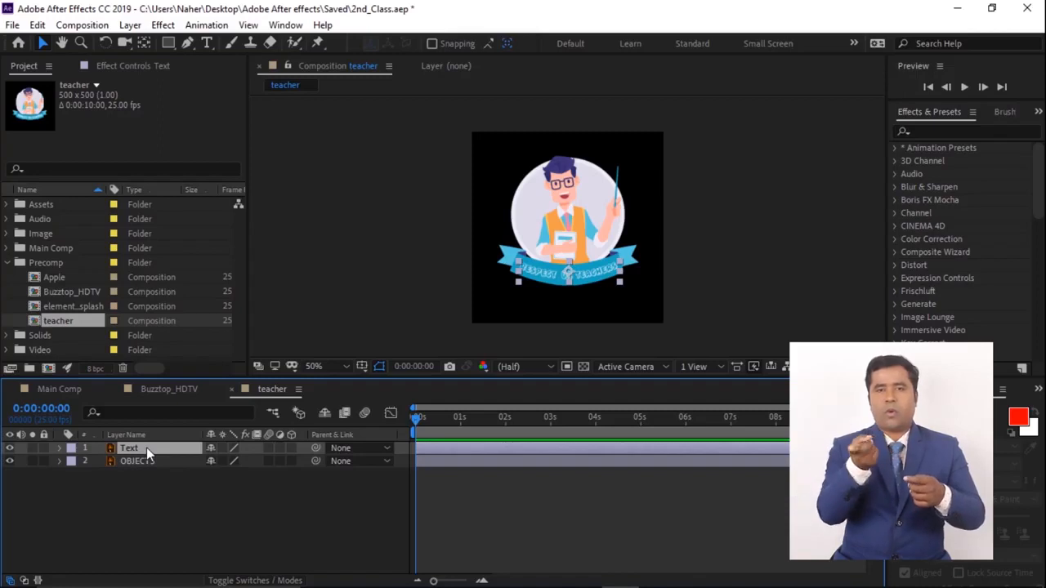
pyautogui.click(145, 493)
pyautogui.click(136, 446)
pyautogui.click(151, 512)
pyautogui.click(132, 447)
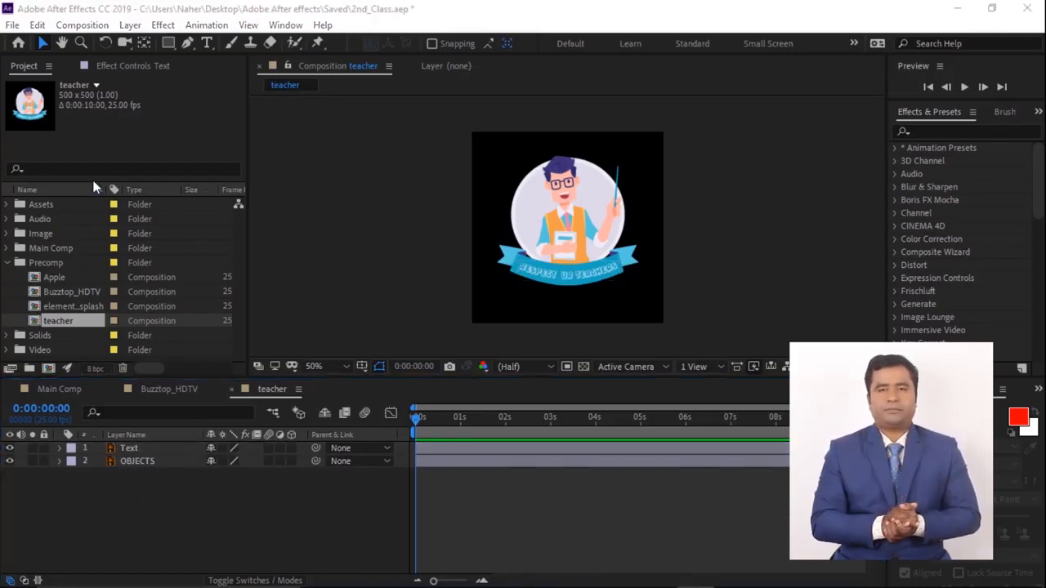
# - Start a Pen-tool stroke path across the top of the teacher artwork and set the stroke width to 30 px
pyautogui.click(187, 44)
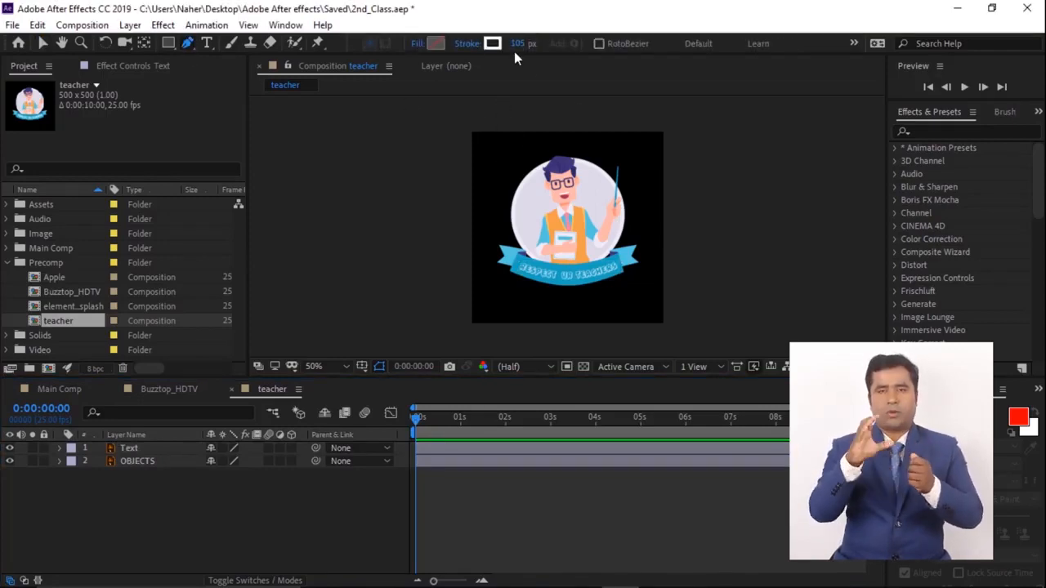
pyautogui.click(477, 148)
pyautogui.click(650, 150)
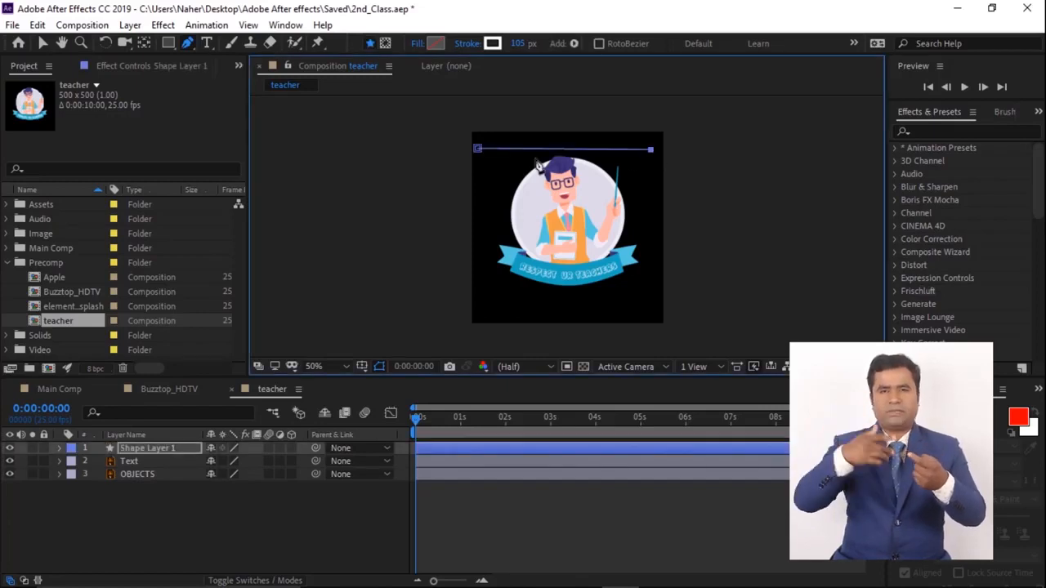
pyautogui.moveTo(518, 43); pyautogui.dragTo(476, 44)
# - Continue the stroke path in a zigzag of horizontal lines down to the bottom of the artwork, covering it completely
pyautogui.click(479, 166)
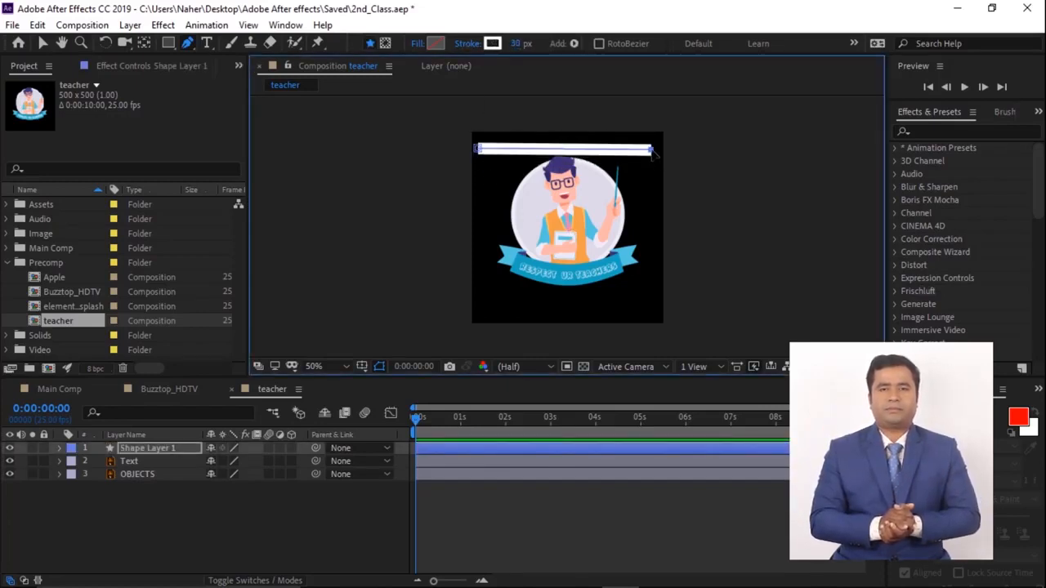
pyautogui.click(632, 169)
pyautogui.click(653, 164)
pyautogui.click(480, 176)
pyautogui.click(654, 177)
pyautogui.click(482, 189)
pyautogui.click(656, 192)
pyautogui.click(483, 202)
pyautogui.click(654, 204)
pyautogui.click(493, 216)
pyautogui.click(642, 218)
pyautogui.click(478, 230)
pyautogui.click(653, 232)
pyautogui.click(481, 243)
pyautogui.click(654, 245)
pyautogui.click(482, 257)
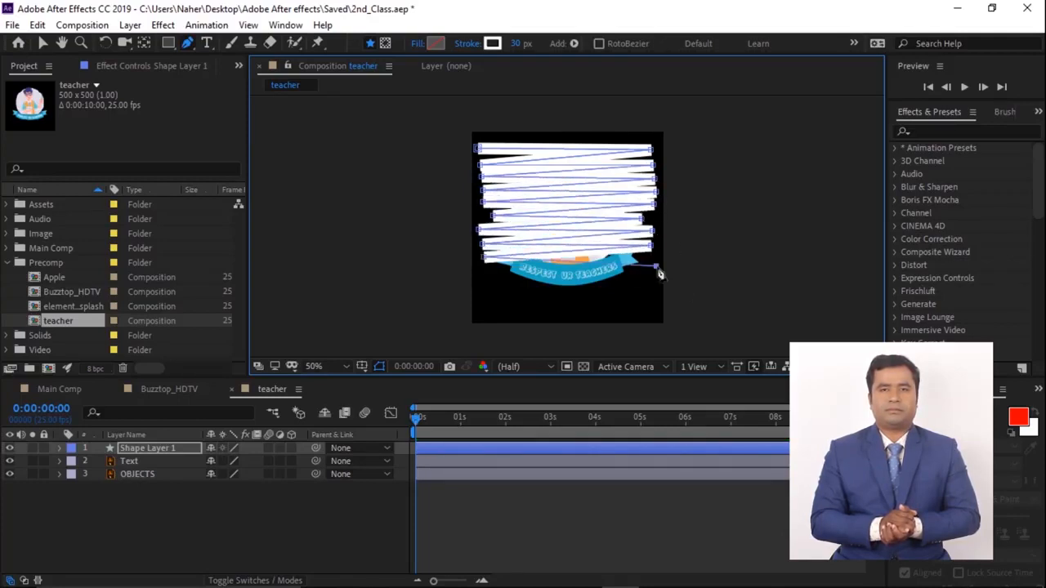
pyautogui.click(656, 259)
pyautogui.click(487, 273)
pyautogui.click(645, 274)
pyautogui.click(488, 283)
pyautogui.click(631, 289)
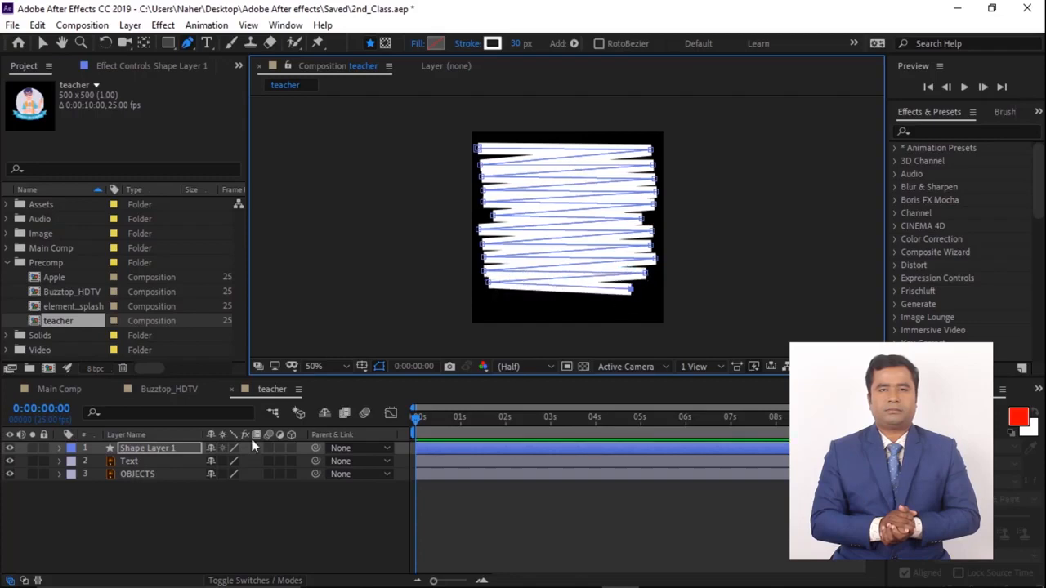
pyautogui.click(59, 449)
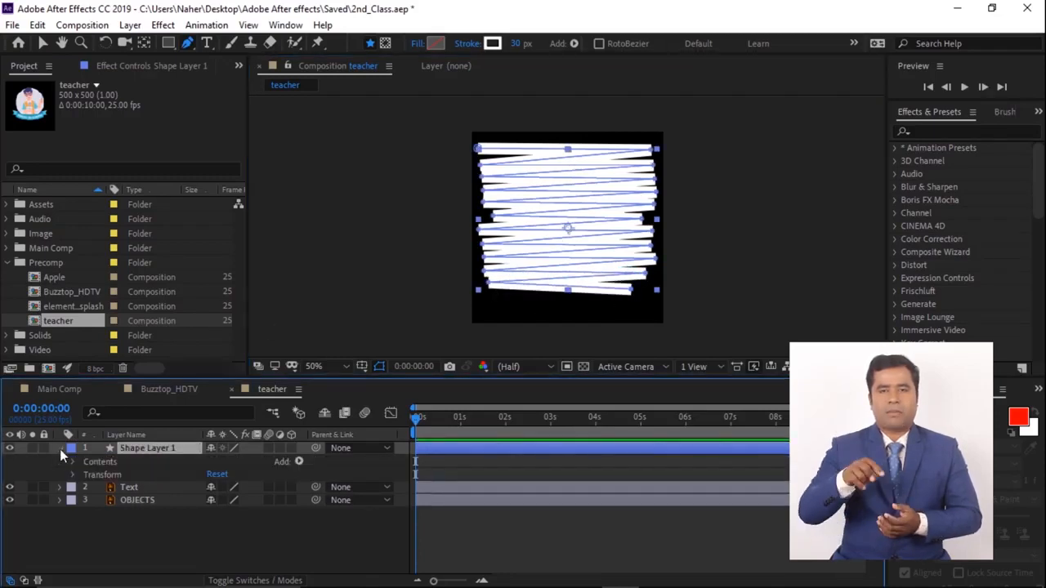
pyautogui.click(60, 448)
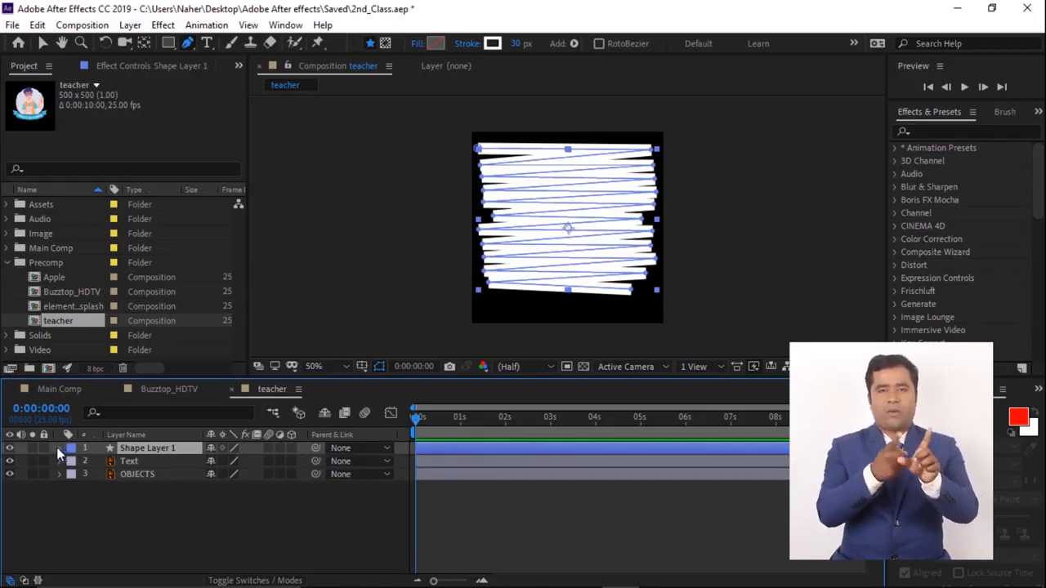
# - Add Trim Paths to the shape layer's contents
pyautogui.click(60, 449)
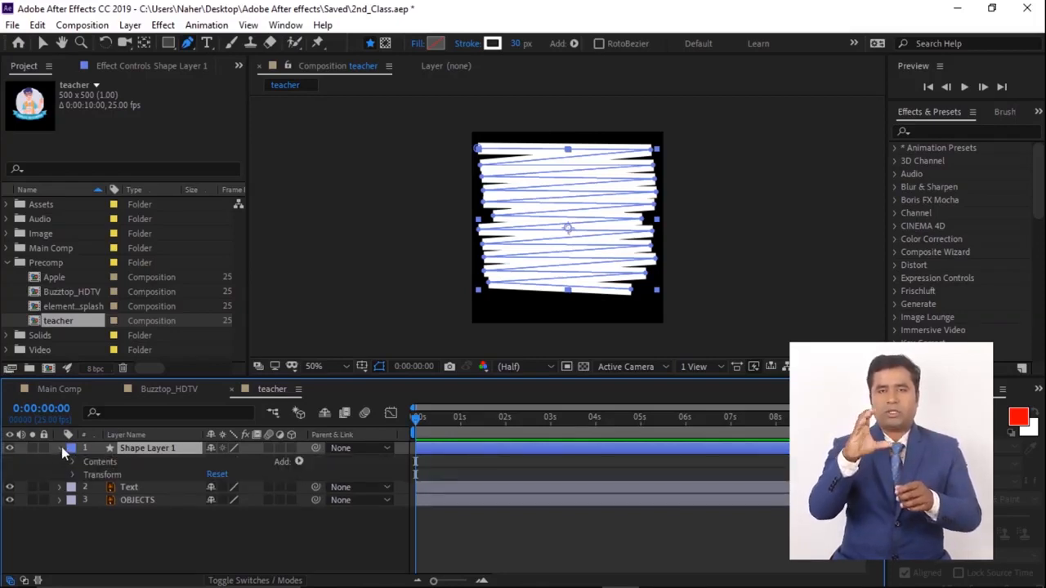
pyautogui.click(298, 462)
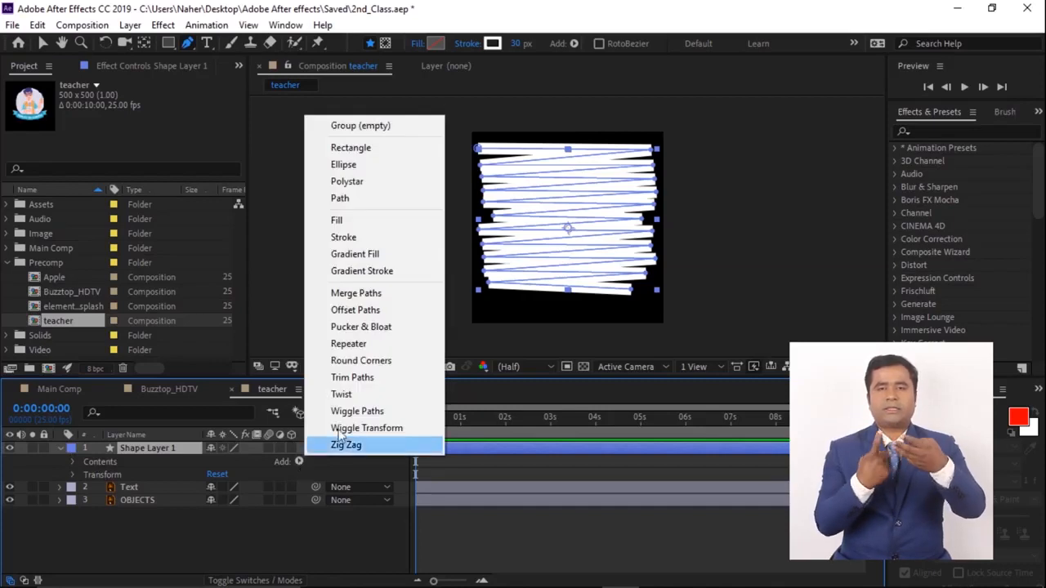
pyautogui.click(352, 377)
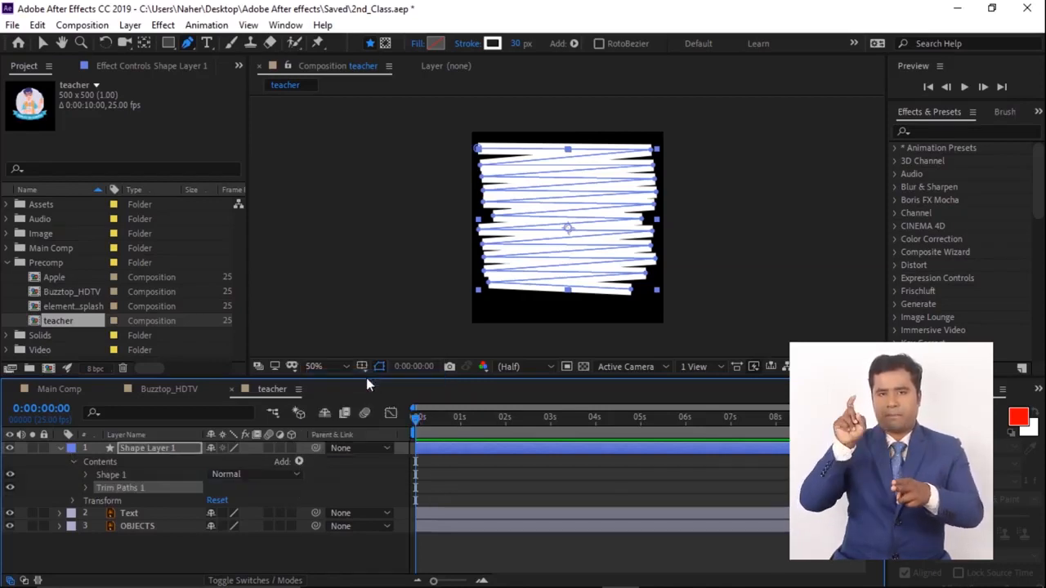
# - Keyframe Trim Paths Start from 0% at the beginning to 100% at 20 frames, and end the work area at about 2 seconds
pyautogui.click(87, 488)
pyautogui.click(111, 500)
pyautogui.hotkey('shift', 'pagedown')
pyautogui.hotkey('shift', 'pagedown')
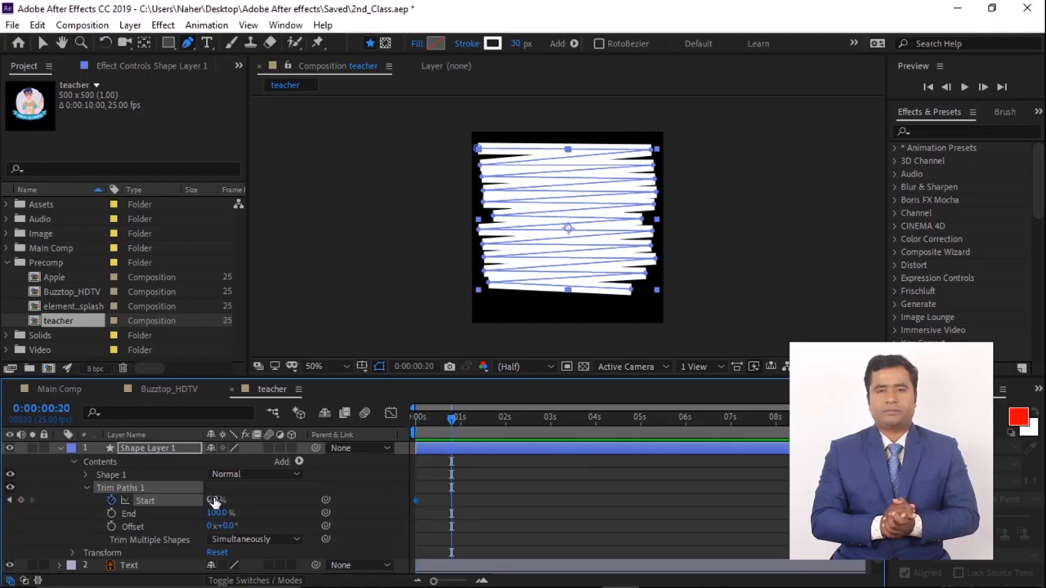
pyautogui.moveTo(215, 500); pyautogui.dragTo(301, 499)
pyautogui.press('Home')
pyautogui.moveTo(414, 420); pyautogui.dragTo(469, 428)
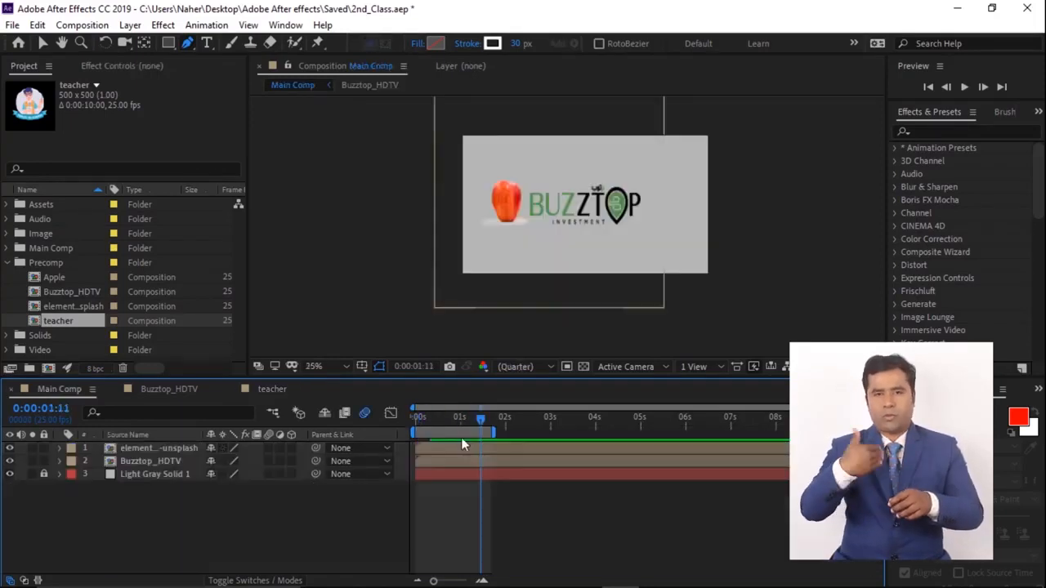
pyautogui.moveTo(492, 433); pyautogui.dragTo(505, 433)
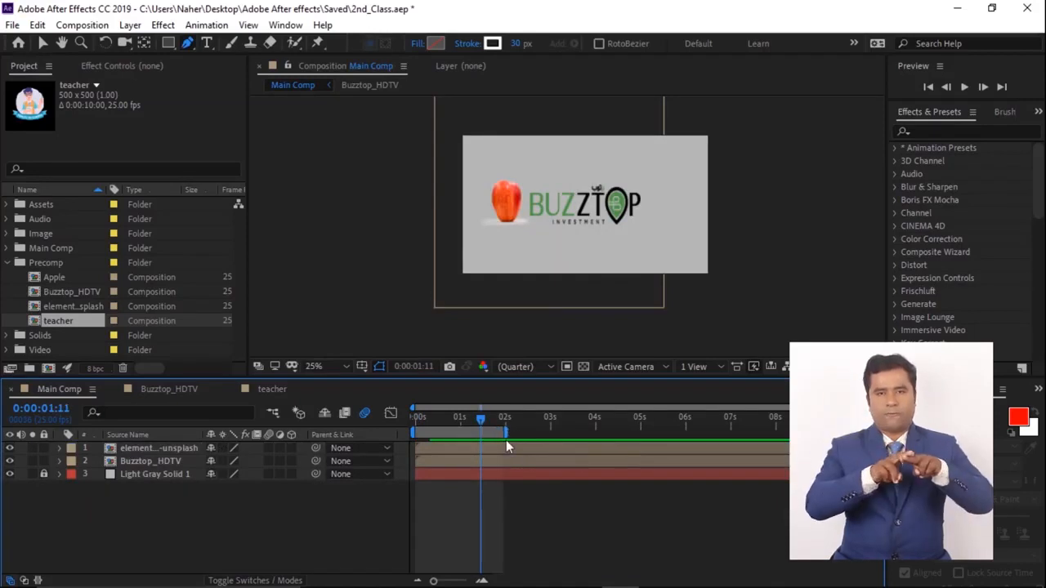
# - Return to the teacher composition and preview the trim-path animation
pyautogui.click(279, 390)
pyautogui.press('space')
pyautogui.press('space')
pyautogui.moveTo(475, 433); pyautogui.dragTo(455, 423)
# - Move the last Start keyframe later, to about 1.6 seconds, to slow the stroke animation
pyautogui.hotkey('shift', 'pagedown')
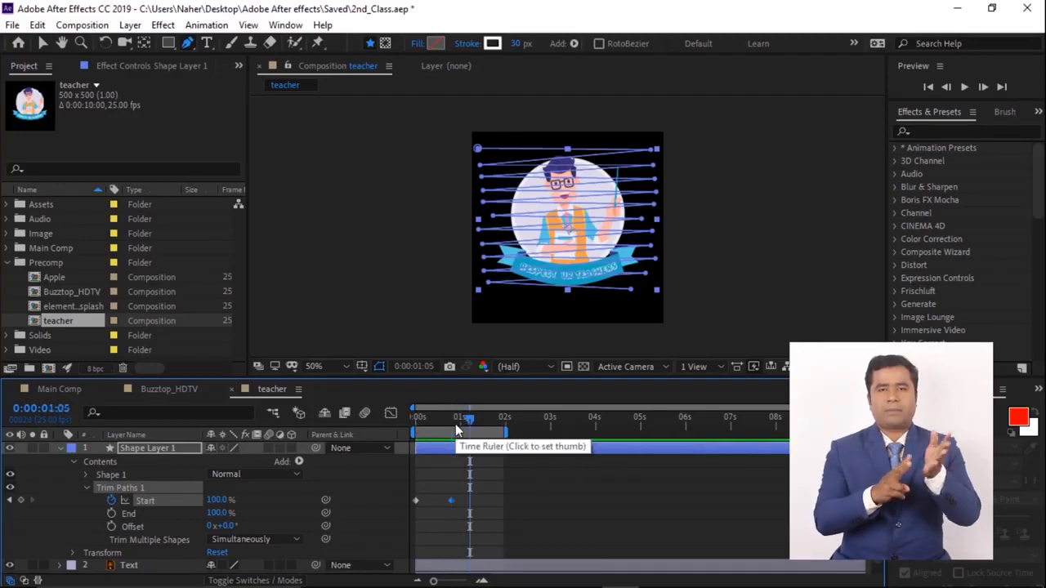
pyautogui.moveTo(451, 500); pyautogui.dragTo(470, 500)
pyautogui.press('space')
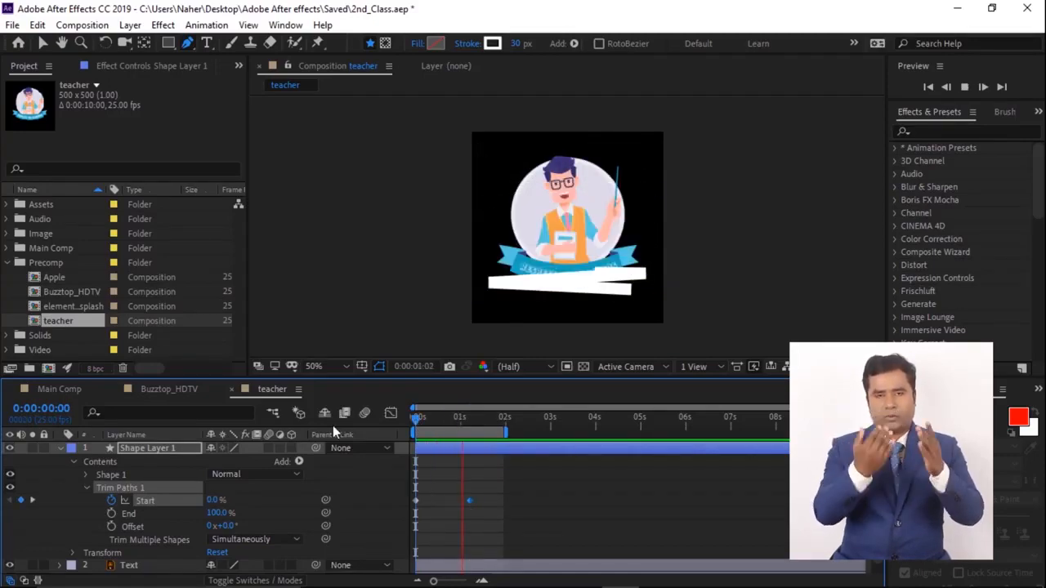
pyautogui.press('space')
pyautogui.hotkey('shift', 'pagedown')
pyautogui.moveTo(470, 501); pyautogui.dragTo(488, 500)
# - Import hand3_01.png as Footage
pyautogui.press('Home')
pyautogui.hotkey('ctrl', 'i')
pyautogui.click(149, 251)
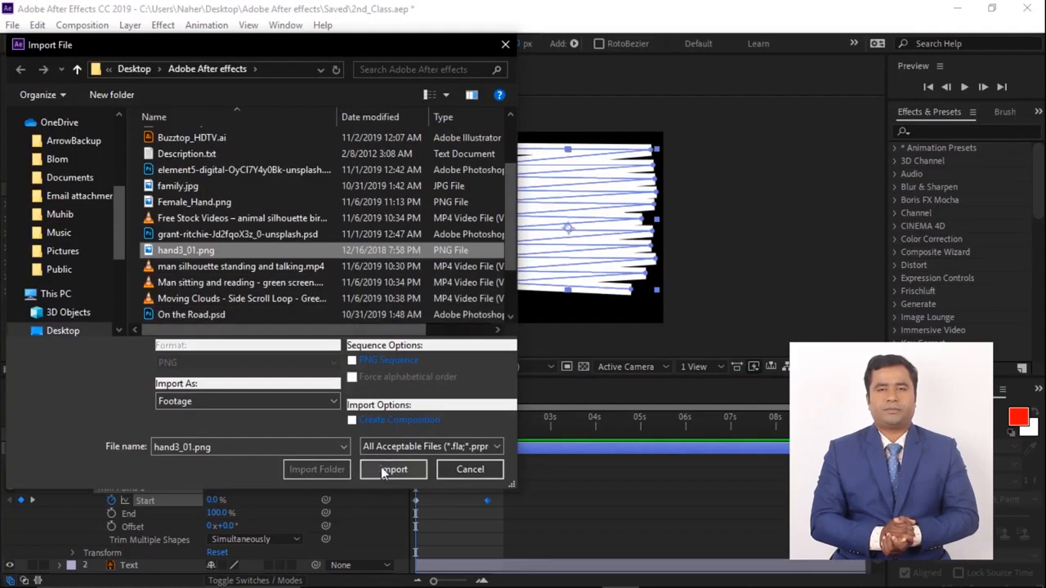
pyautogui.click(204, 401)
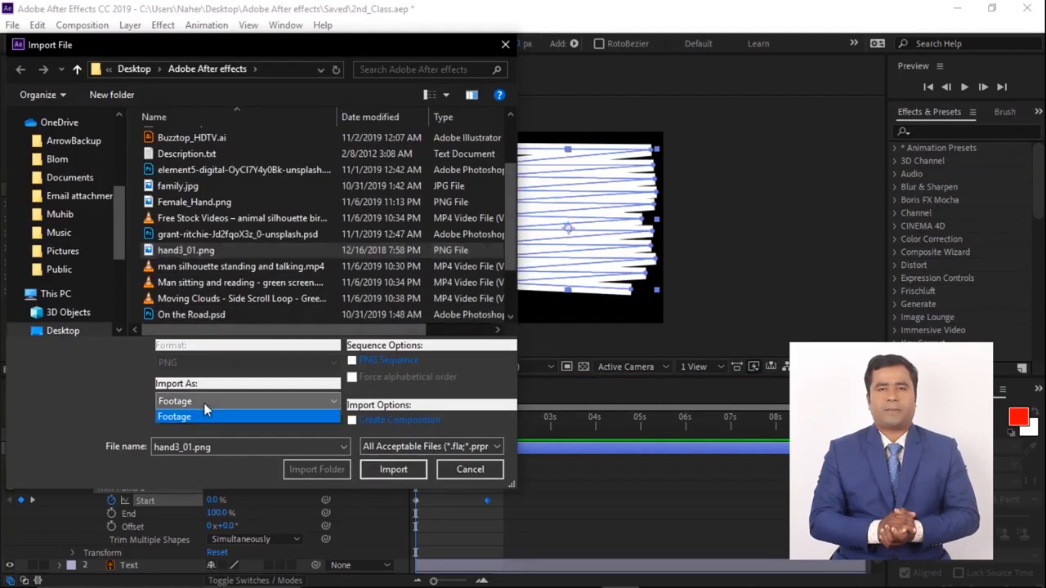
pyautogui.click(204, 414)
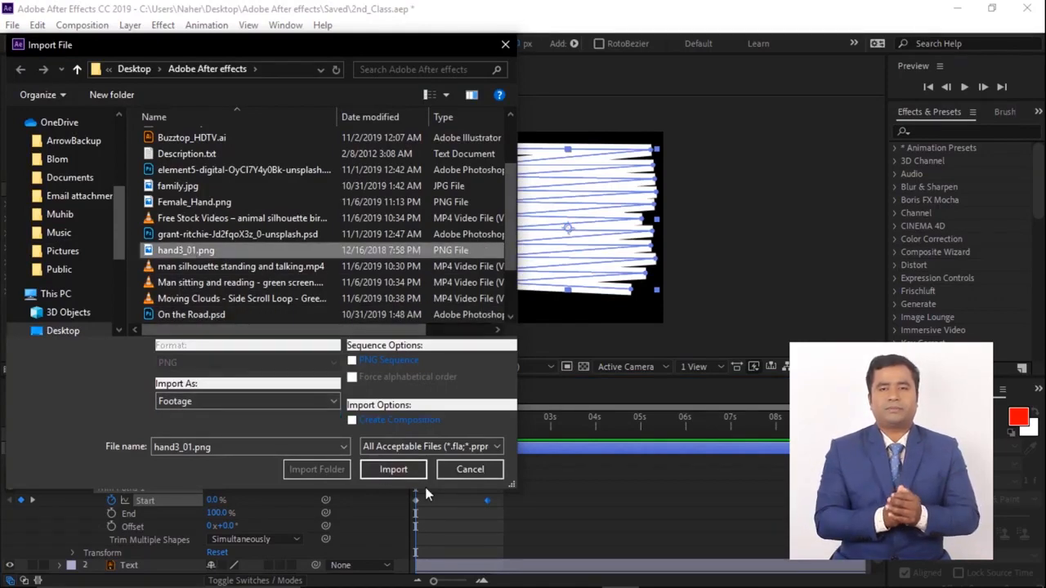
pyautogui.click(393, 468)
# - Add hand3_01.png to the teacher composition as a new top layer
pyautogui.click(49, 235)
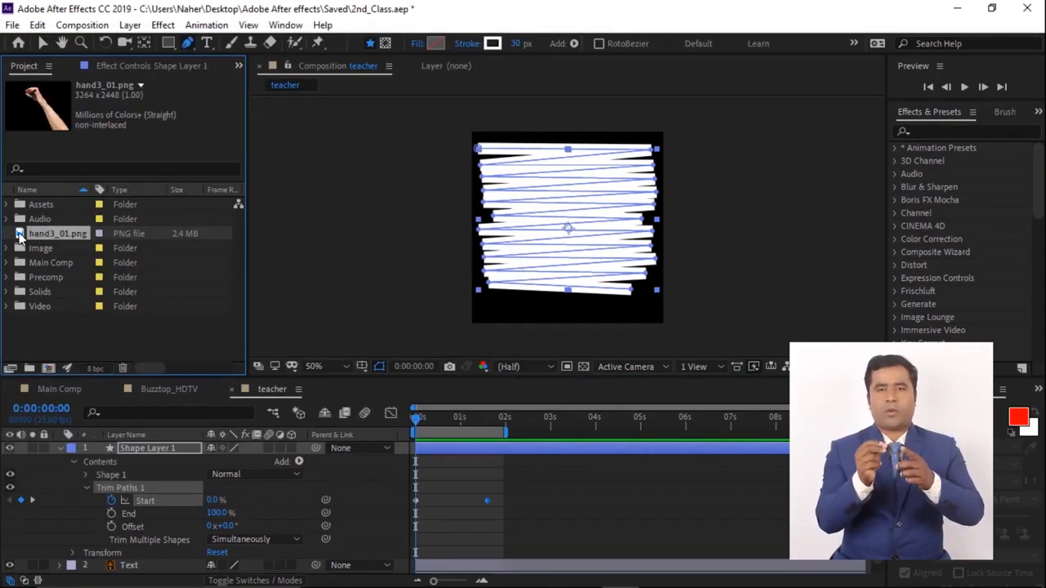
pyautogui.moveTo(49, 234); pyautogui.dragTo(162, 446)
pyautogui.click(61, 262)
pyautogui.scroll(-2, 599, 226)
pyautogui.scroll(-1, 598, 225)
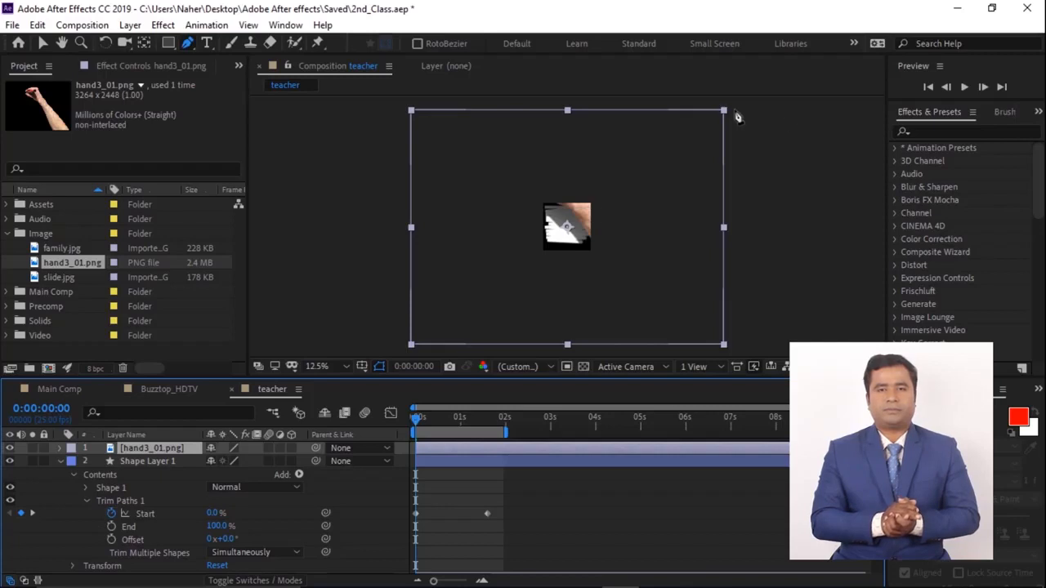
# - Scale the hand layer down to 22%
pyautogui.press('v')
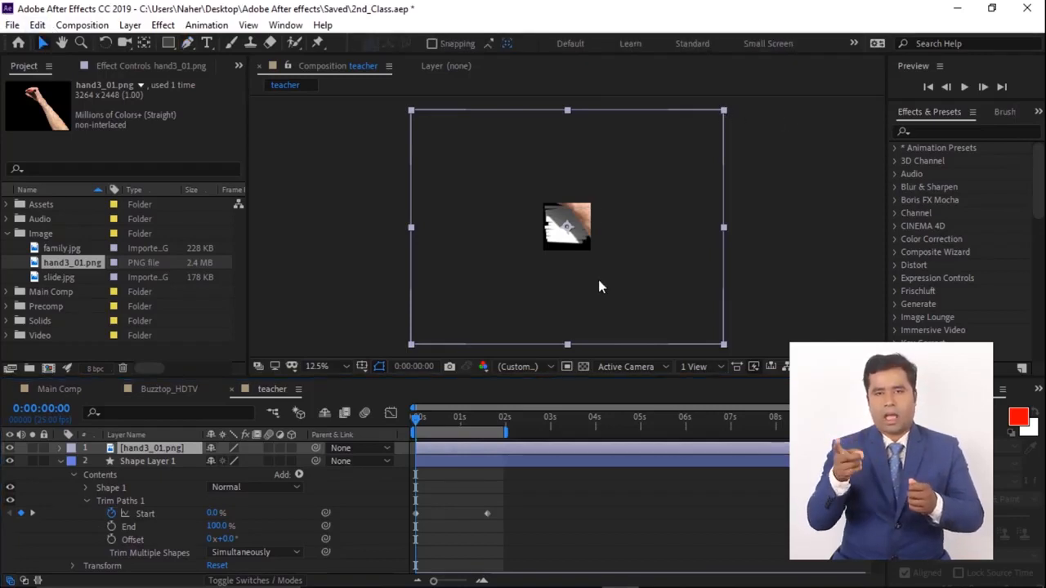
pyautogui.press('s')
pyautogui.moveTo(227, 461); pyautogui.dragTo(169, 461)
pyautogui.scroll(4, 502, 240)
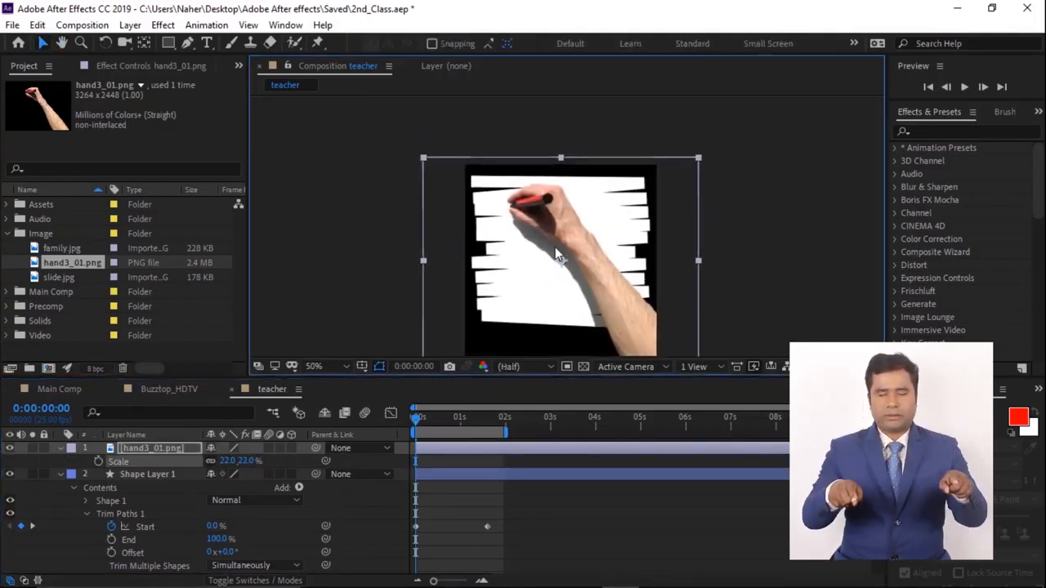
# - Resize the hand to 20% and position it so the marker tip sits over the artwork
pyautogui.moveTo(419, 423); pyautogui.dragTo(472, 424)
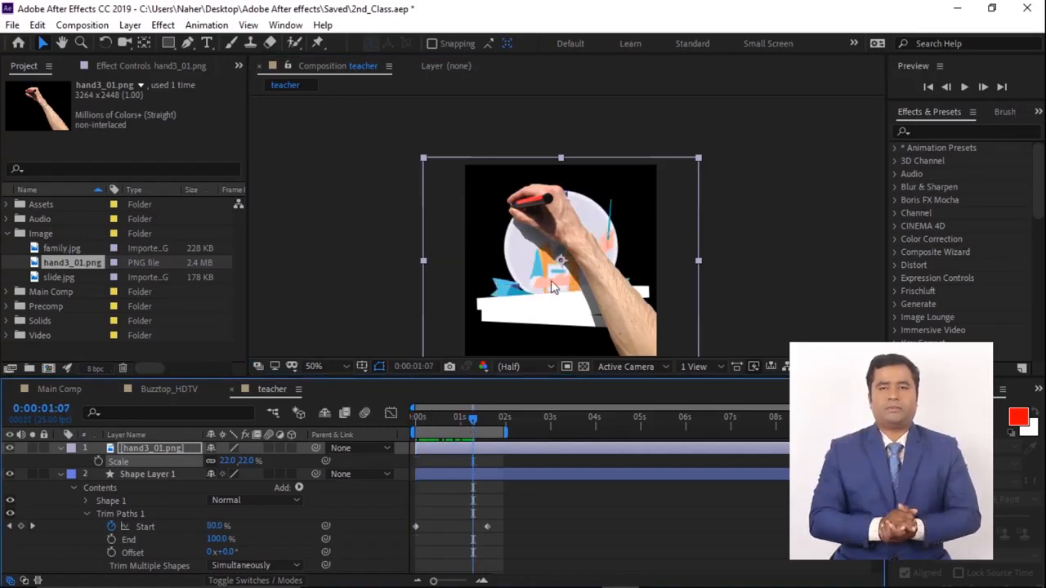
pyautogui.moveTo(553, 282); pyautogui.dragTo(543, 200)
pyautogui.moveTo(228, 462); pyautogui.dragTo(227, 462)
pyautogui.moveTo(628, 186); pyautogui.dragTo(598, 271)
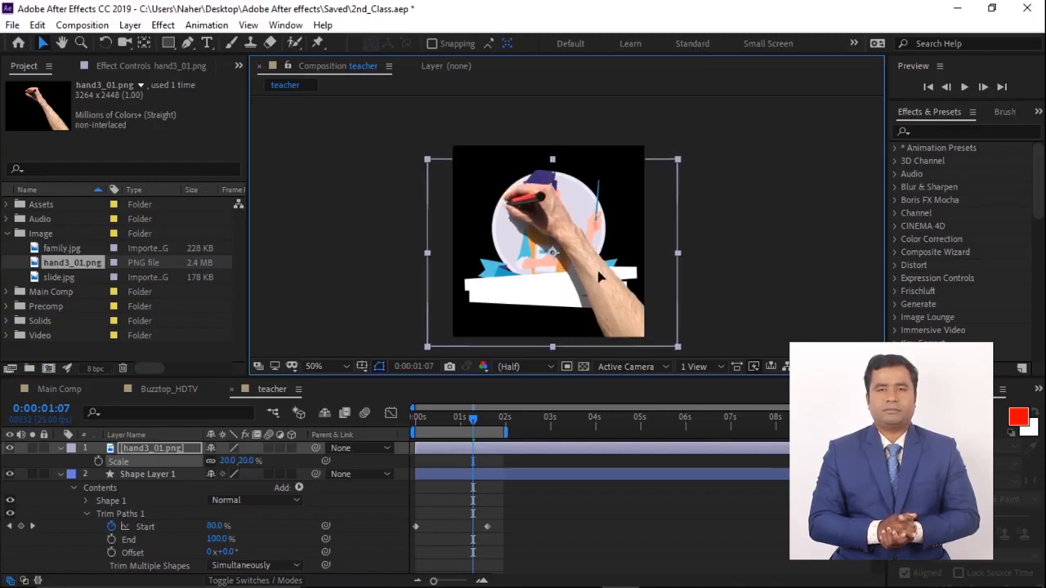
pyautogui.moveTo(664, 327); pyautogui.dragTo(625, 296)
pyautogui.moveTo(226, 461); pyautogui.dragTo(232, 461)
pyautogui.moveTo(530, 178); pyautogui.dragTo(532, 229)
# - Keyframe the hand's Position frame by frame so the marker follows the zigzag stroke down the artwork
pyautogui.press('p')
pyautogui.click(98, 461)
pyautogui.moveTo(415, 420); pyautogui.dragTo(417, 421)
pyautogui.moveTo(508, 182); pyautogui.dragTo(667, 174)
pyautogui.moveTo(418, 421); pyautogui.dragTo(415, 421)
pyautogui.moveTo(505, 184); pyautogui.dragTo(499, 234)
pyautogui.press('pagedown')
pyautogui.press('pagedown')
pyautogui.press('pagedown')
pyautogui.press('pagedown')
pyautogui.press('pagedown')
pyautogui.press('pagedown')
pyautogui.press('pagedown')
pyautogui.press('pagedown')
pyautogui.press('pagedown')
pyautogui.press('pagedown')
pyautogui.press('pagedown')
pyautogui.press('pagedown')
pyautogui.moveTo(535, 320); pyautogui.dragTo(531, 248)
pyautogui.press('pagedown')
pyautogui.press('pagedown')
pyautogui.press('pagedown')
pyautogui.press('pagedown')
pyautogui.press('pagedown')
pyautogui.press('pagedown')
pyautogui.press('pagedown')
pyautogui.moveTo(548, 263); pyautogui.dragTo(585, 305)
pyautogui.press('pagedown')
pyautogui.press('pagedown')
pyautogui.press('pagedown')
pyautogui.press('pagedown')
pyautogui.press('pagedown')
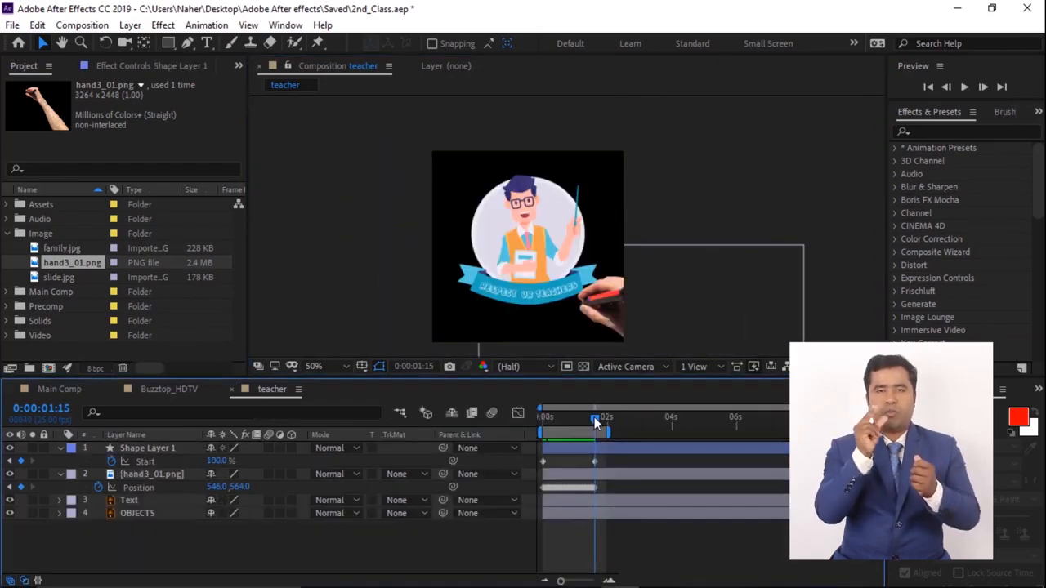
pyautogui.moveTo(595, 419); pyautogui.dragTo(542, 418)
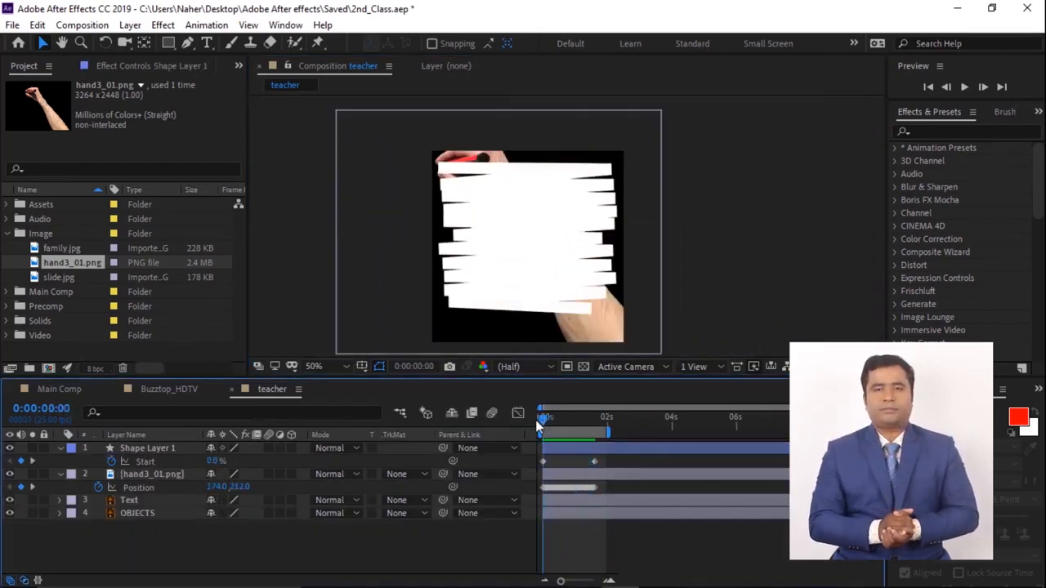
# - Pre-compose the Text and OBJECTS layers into a new composition named Whiteboard
pyautogui.click(138, 513)
pyautogui.keyDown('shift'); pyautogui.click(138, 499); pyautogui.keyUp('shift')
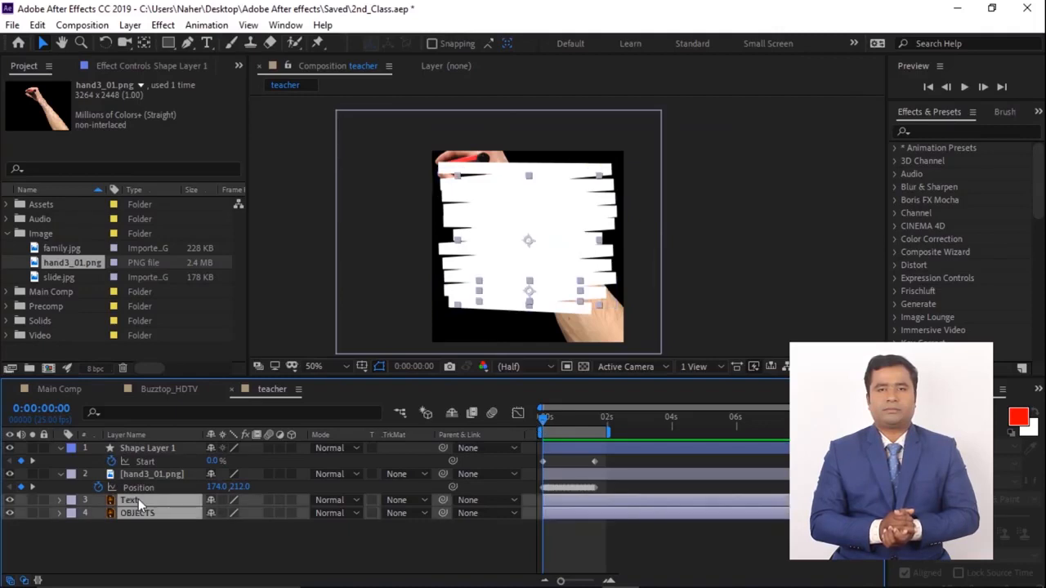
pyautogui.rightClick(166, 496)
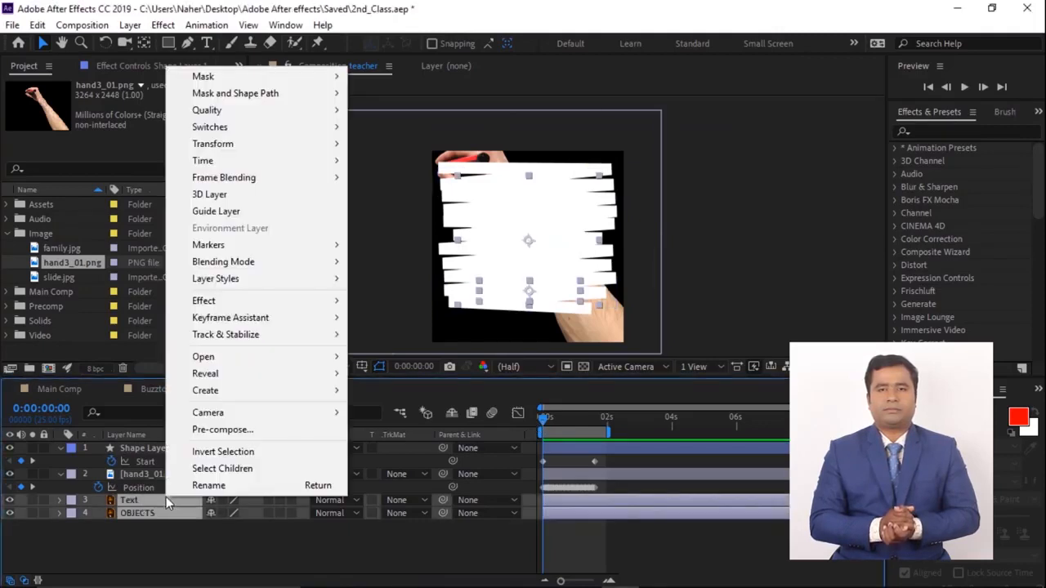
pyautogui.click(222, 430)
pyautogui.moveTo(507, 176); pyautogui.dragTo(729, 180)
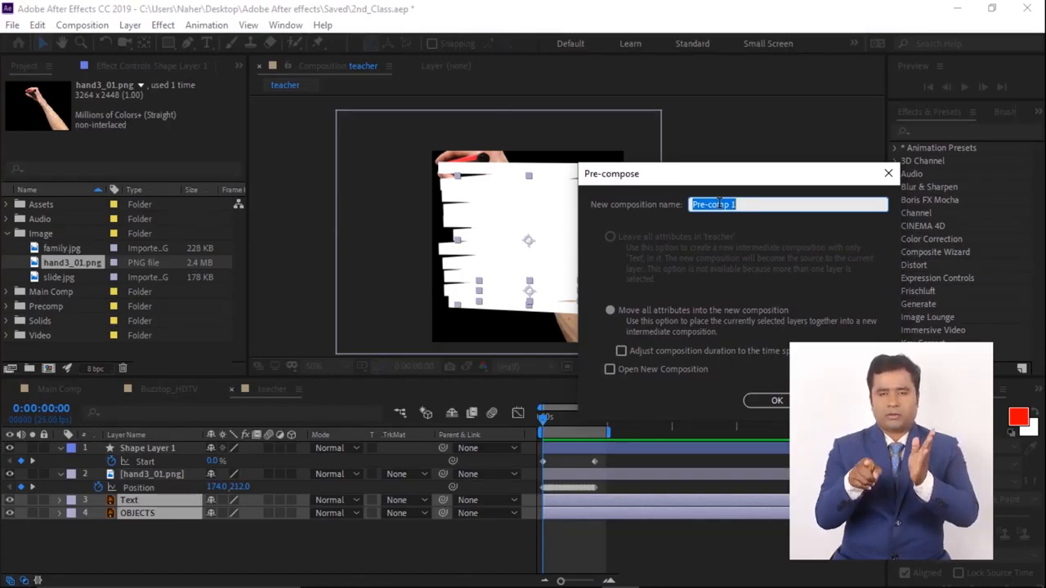
pyautogui.write('Whiteboard')
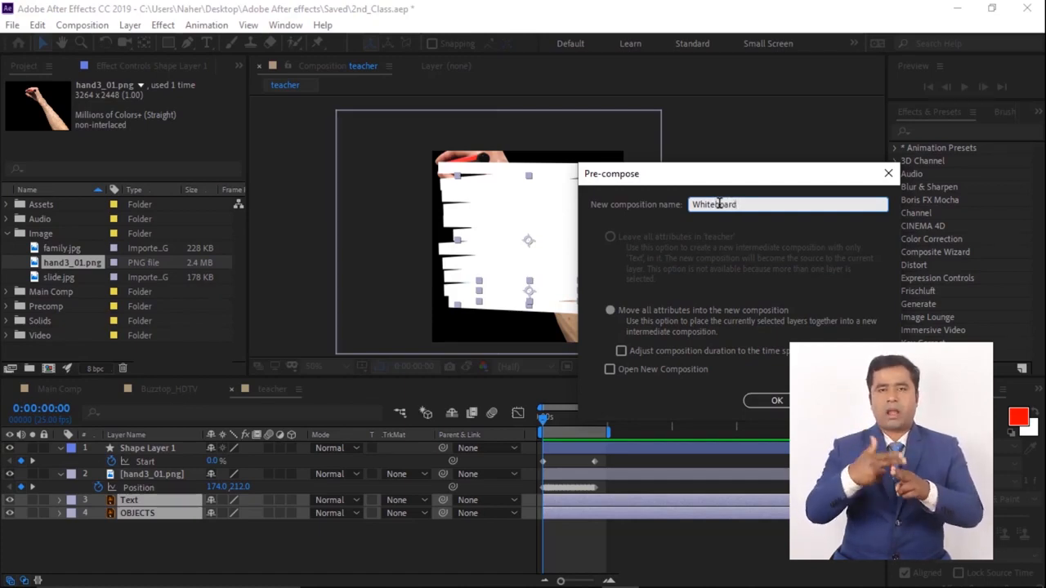
pyautogui.press('Return')
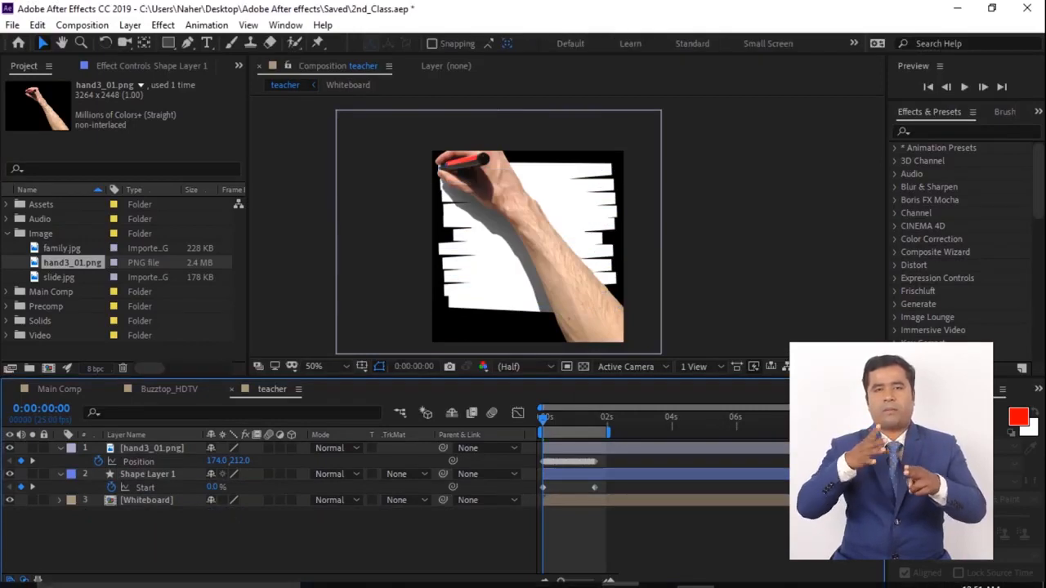
# - Set the Whiteboard layer's track matte to Alpha Matte "Shape Layer 1"
pyautogui.click(400, 500)
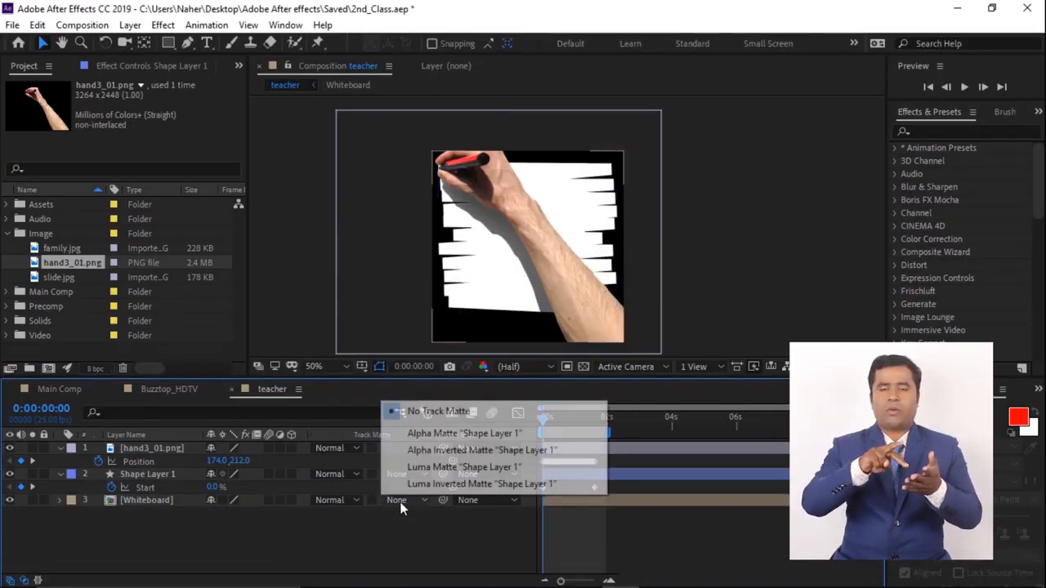
pyautogui.click(419, 437)
# - Time-reverse the hand's Position keyframes and the Trim Paths Start keyframes
pyautogui.moveTo(543, 418)
pyautogui.mouseDown()
pyautogui.moveTo(588, 417)
pyautogui.moveTo(541, 418)
pyautogui.mouseUp()
pyautogui.click(565, 465)
pyautogui.click(614, 482)
pyautogui.rightClick(543, 487)
pyautogui.click(746, 480)
# - Preview the hand-drawn reveal animation from the start
pyautogui.click(549, 419)
pyautogui.moveTo(548, 419); pyautogui.dragTo(584, 416)
pyautogui.click(393, 294)
pyautogui.press('Home')
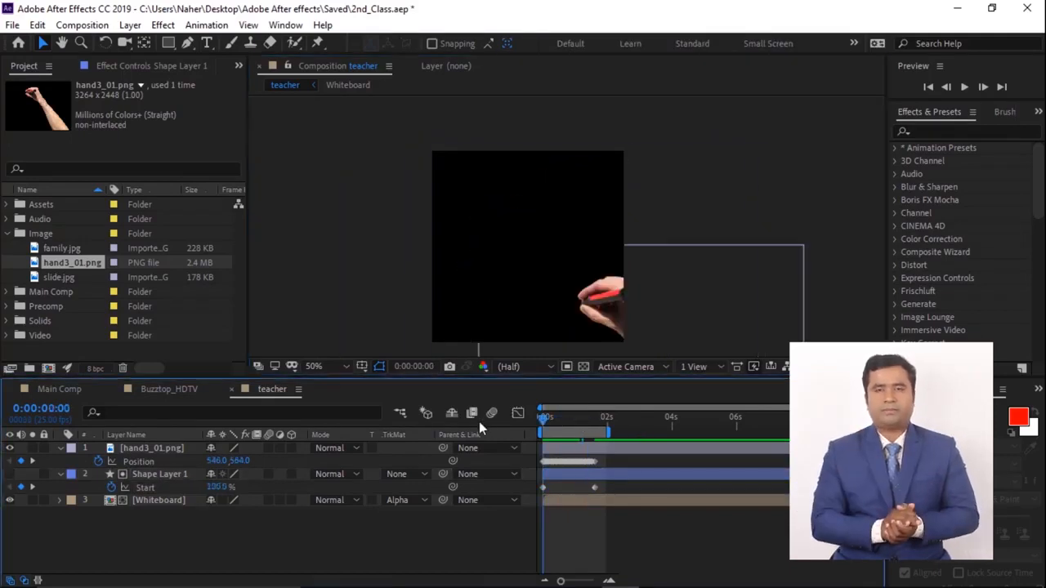
pyautogui.press('space')
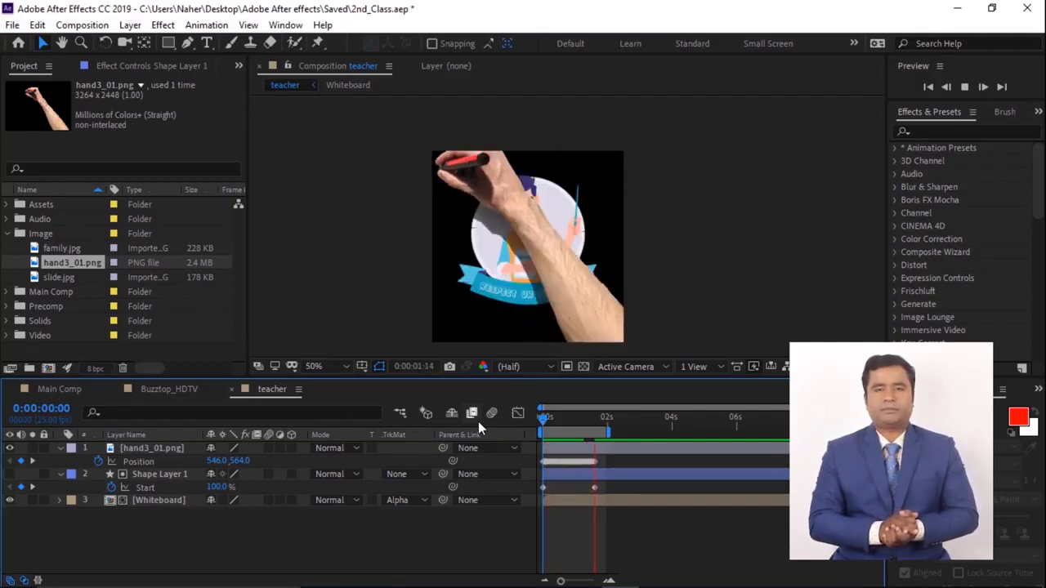
# - Import Female_Hand.png and move it into the Image folder
pyautogui.hotkey('ctrl', 'i')
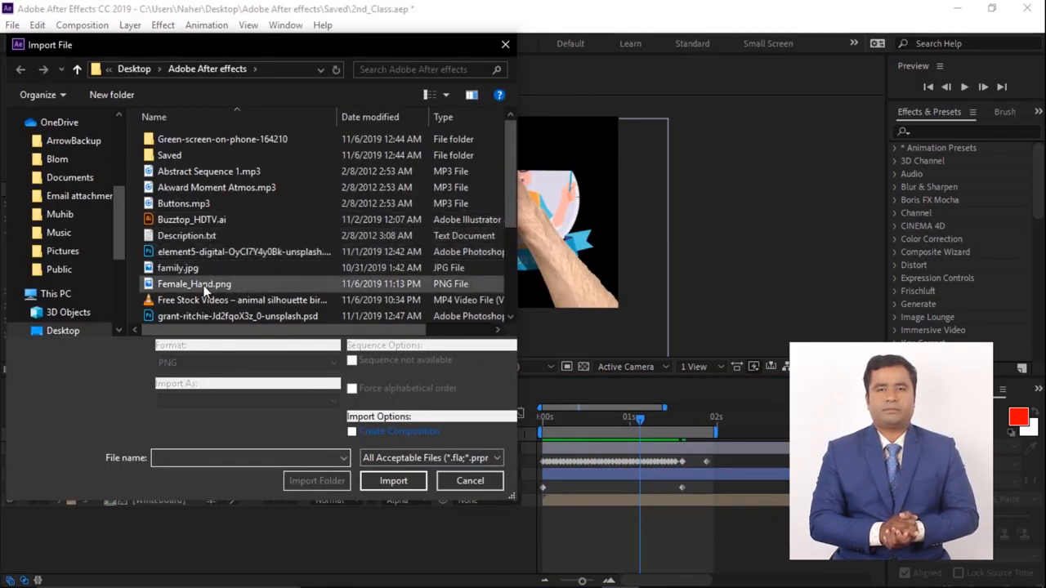
pyautogui.click(190, 284)
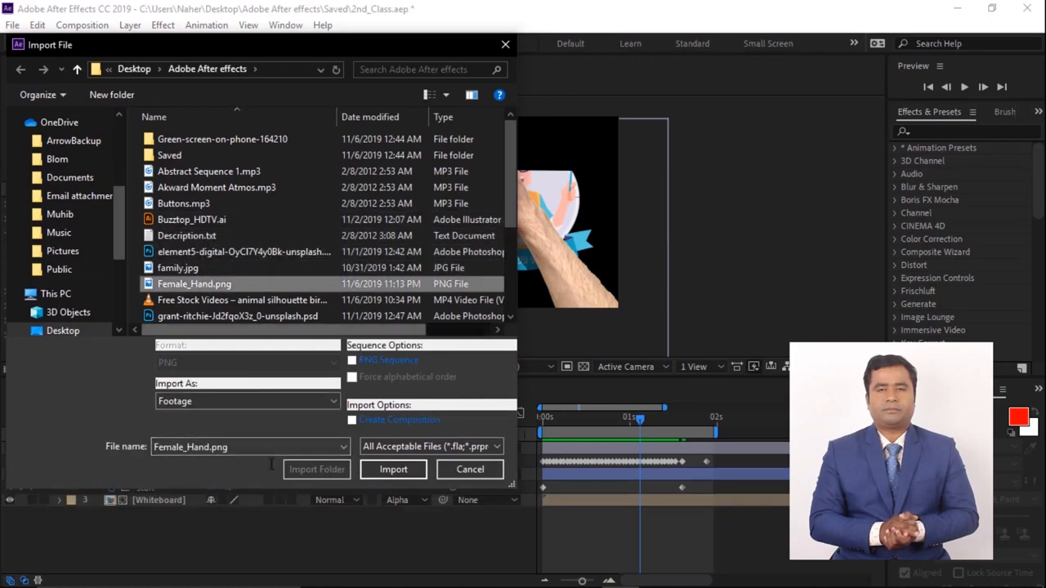
pyautogui.click(409, 470)
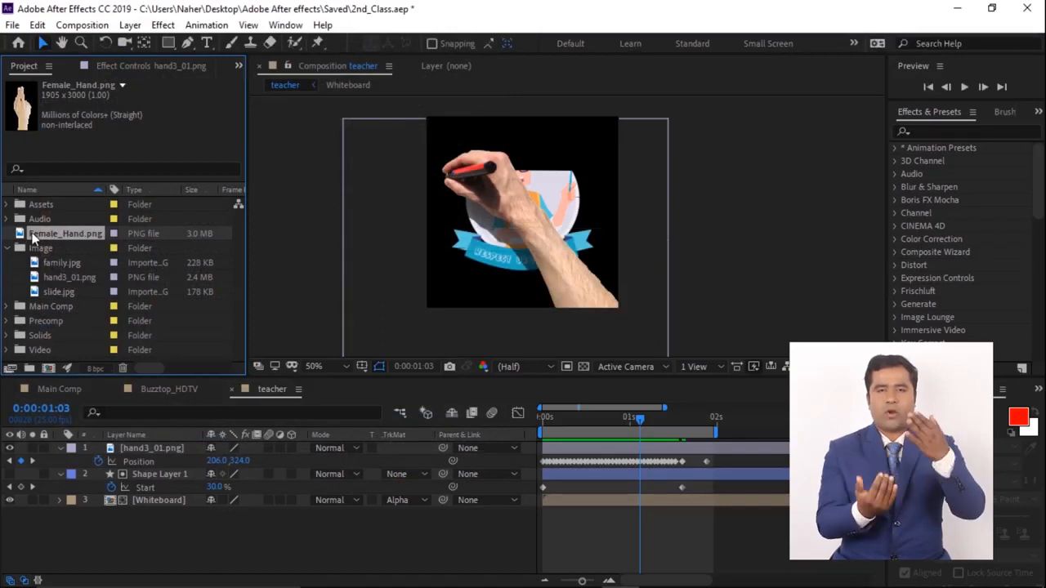
pyautogui.moveTo(35, 239); pyautogui.dragTo(42, 247)
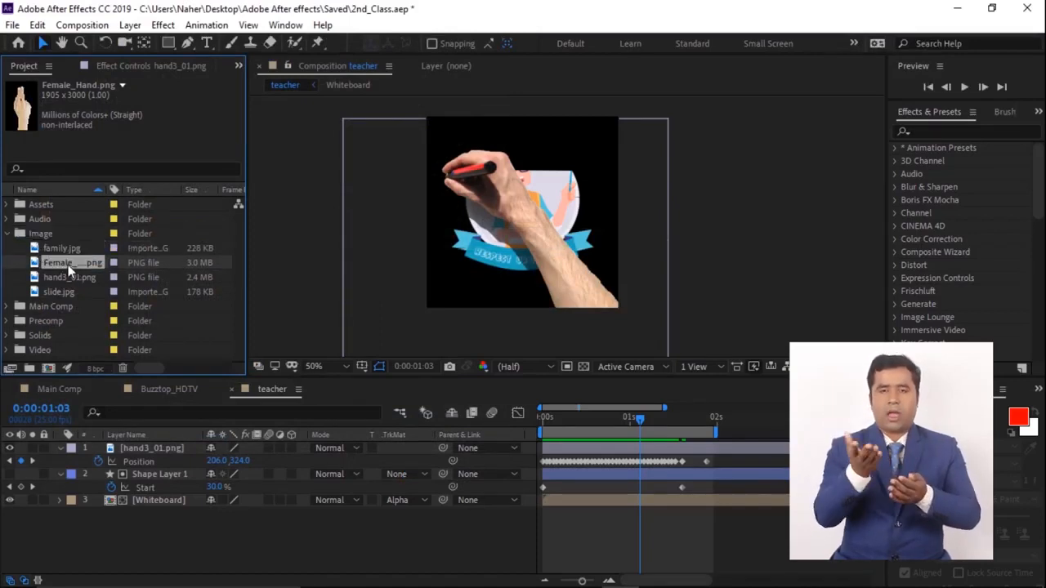
# - Open the Whiteboard composition and delay the Text layer to start at about 2 seconds
pyautogui.doubleClick(107, 501)
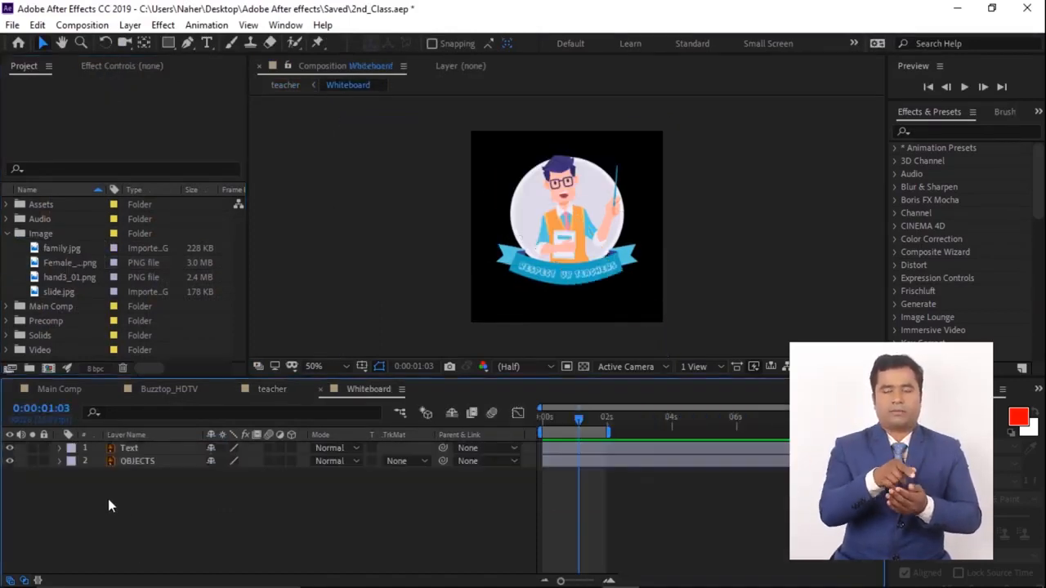
pyautogui.click(585, 448)
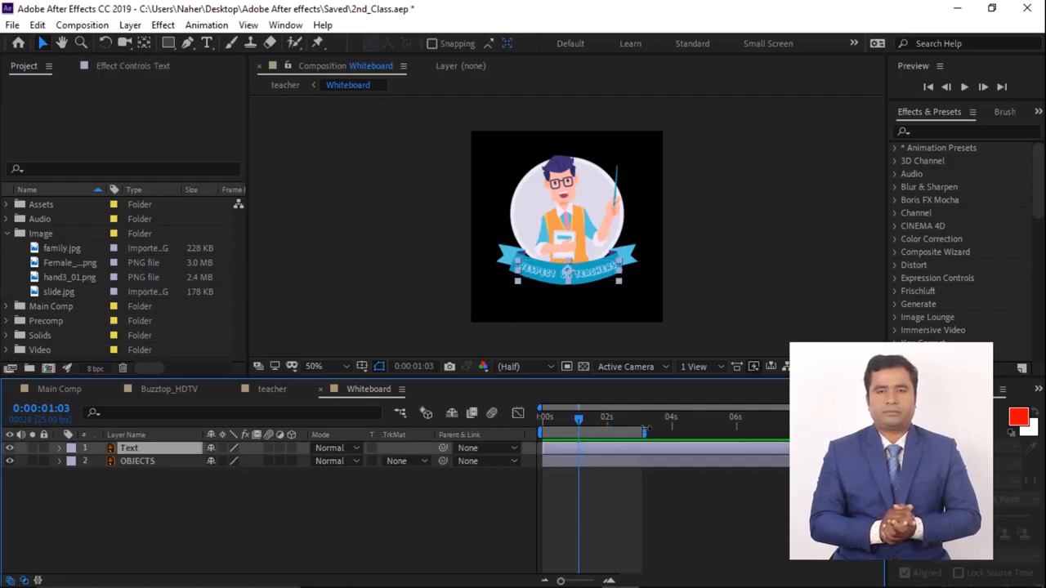
pyautogui.moveTo(588, 450); pyautogui.dragTo(716, 424)
pyautogui.click(272, 389)
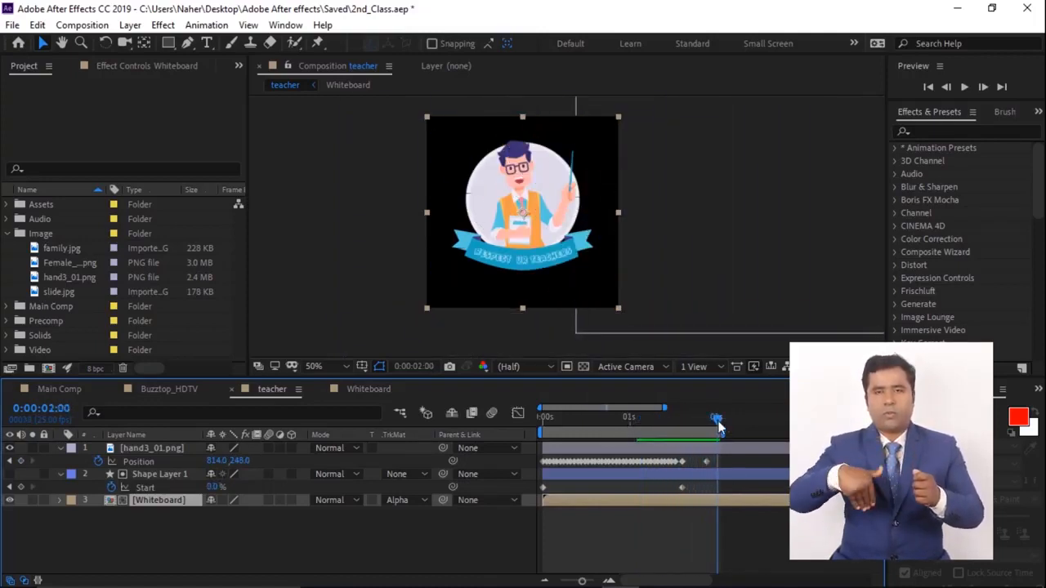
pyautogui.click(366, 388)
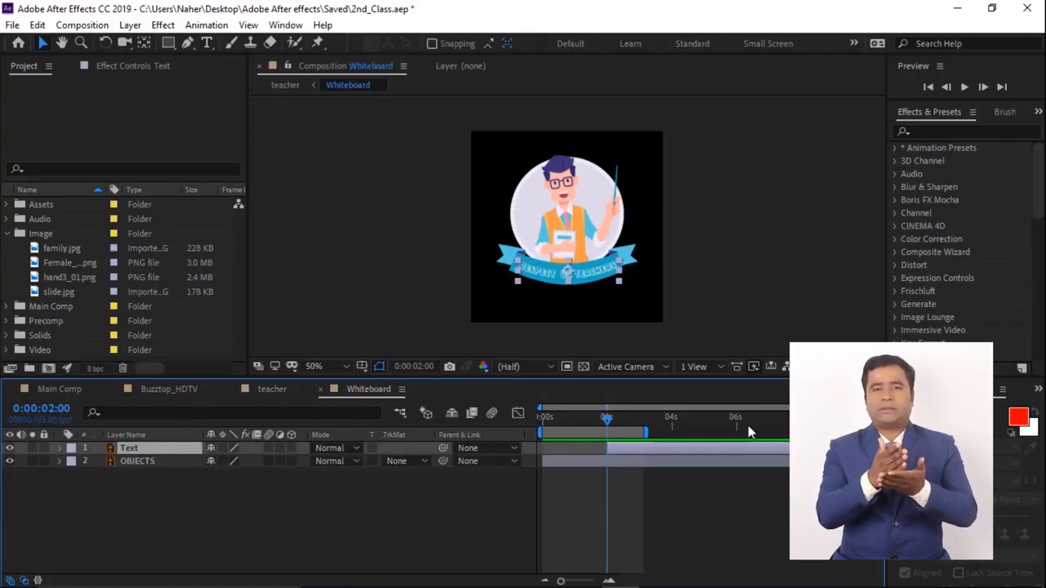
# - Add the Female_Hand image as a layer in the Whiteboard composition at about 2 seconds and scale it to 25%
pyautogui.click(191, 524)
pyautogui.moveTo(607, 418); pyautogui.dragTo(603, 418)
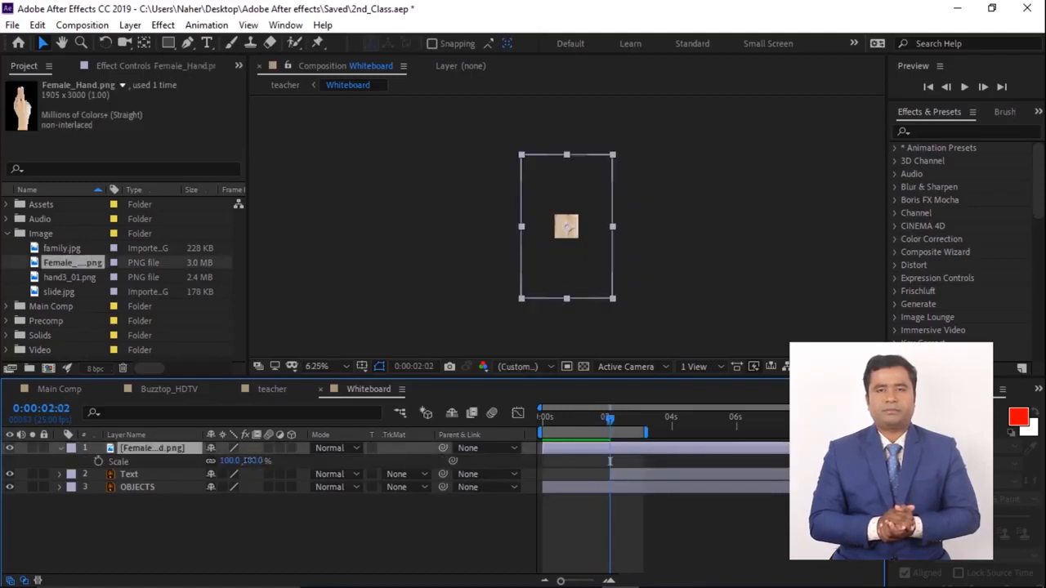
pyautogui.moveTo(245, 461); pyautogui.dragTo(203, 460)
pyautogui.scroll(2, 567, 242)
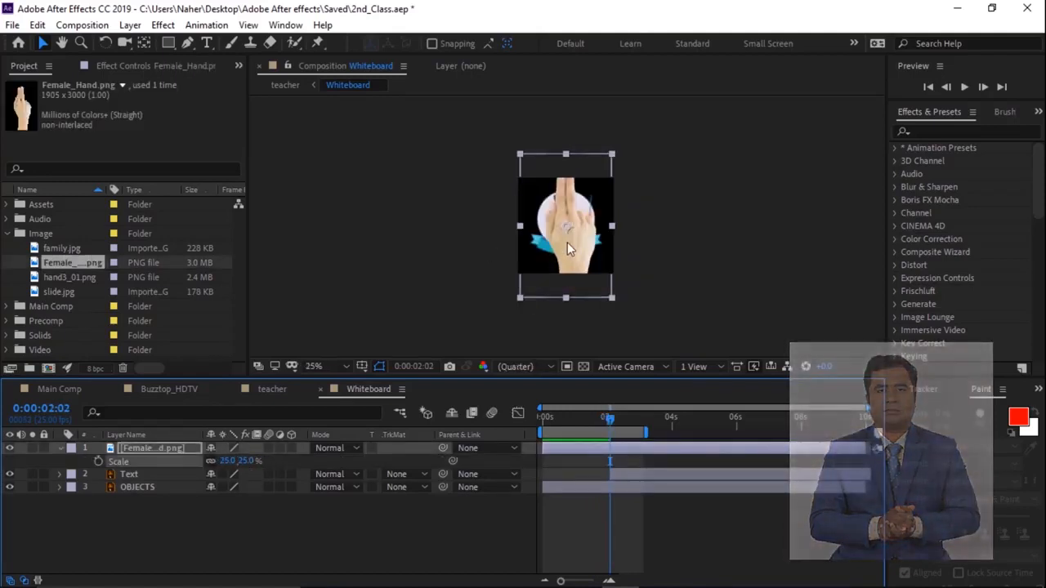
# - Scale the hand layer down to 12% and move it just below the teacher graphic
pyautogui.moveTo(567, 243); pyautogui.dragTo(560, 298)
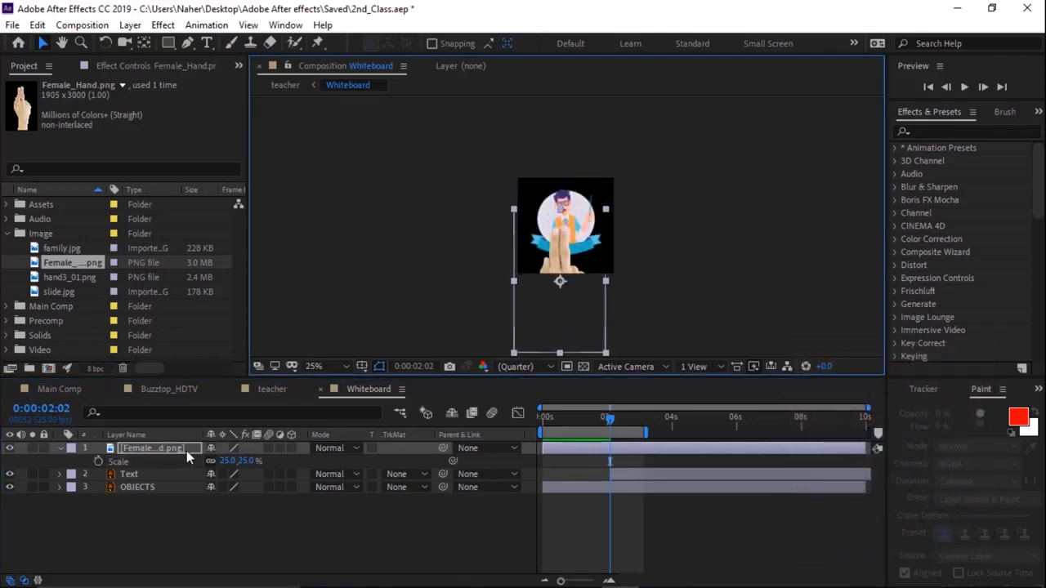
pyautogui.moveTo(230, 460); pyautogui.dragTo(225, 461)
pyautogui.scroll(2, 509, 233)
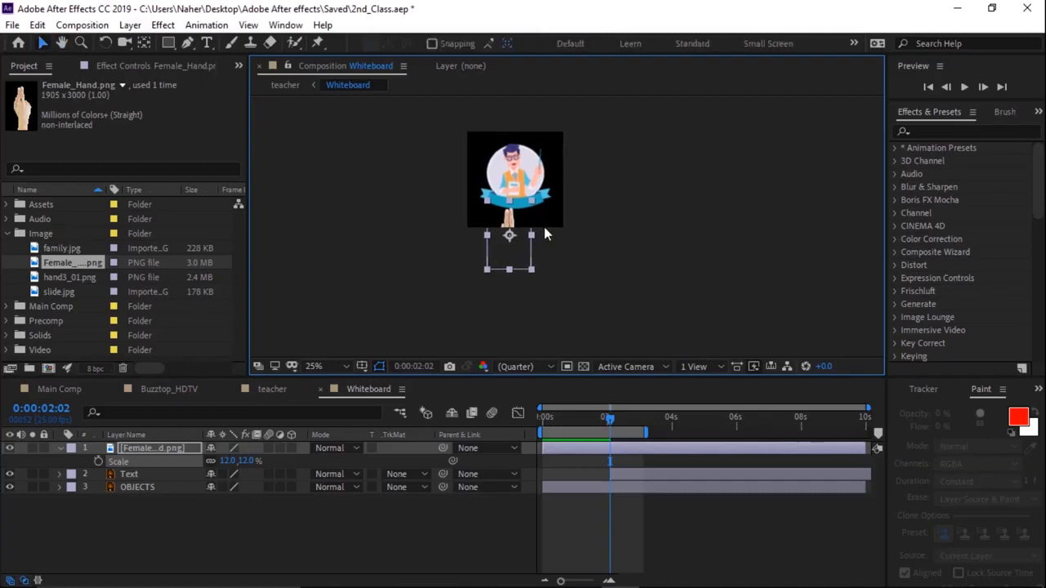
pyautogui.moveTo(458, 223); pyautogui.dragTo(530, 217)
# - Rotate the hand to point horizontally and move it just off the frame's right side
pyautogui.press('space')
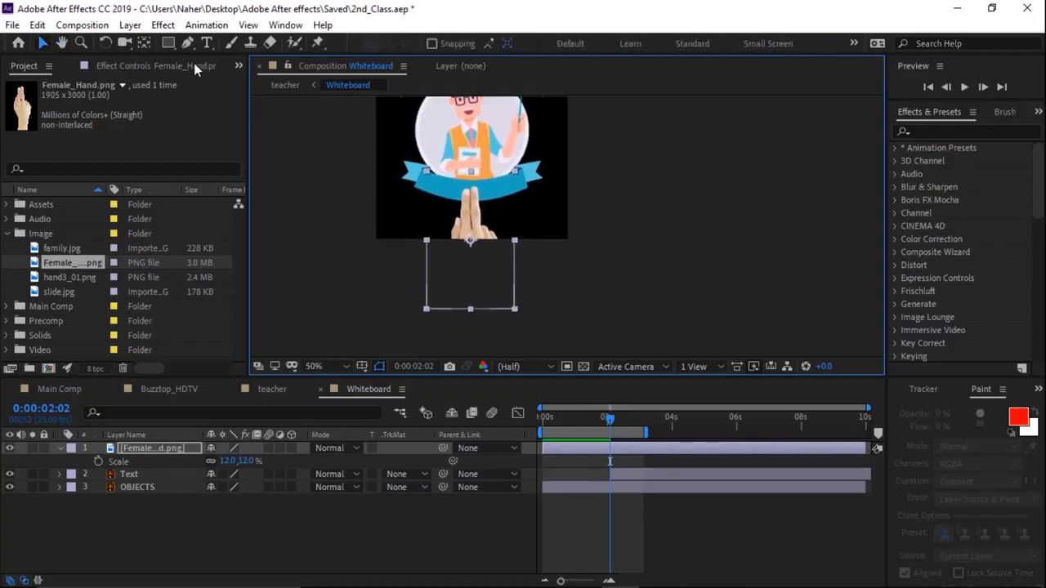
pyautogui.click(106, 45)
pyautogui.moveTo(484, 298); pyautogui.dragTo(540, 245)
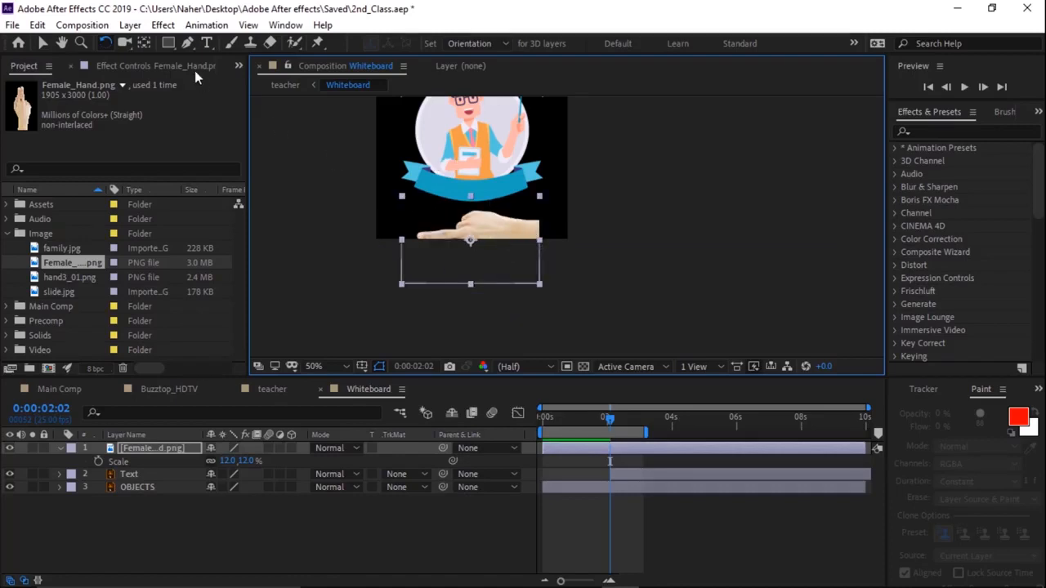
pyautogui.click(43, 44)
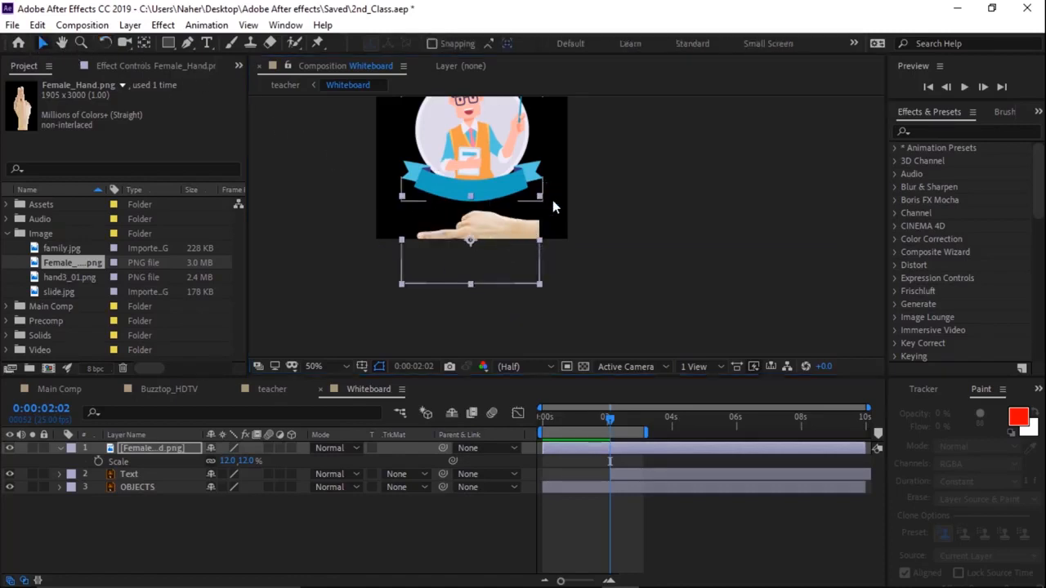
pyautogui.moveTo(480, 236); pyautogui.dragTo(612, 191)
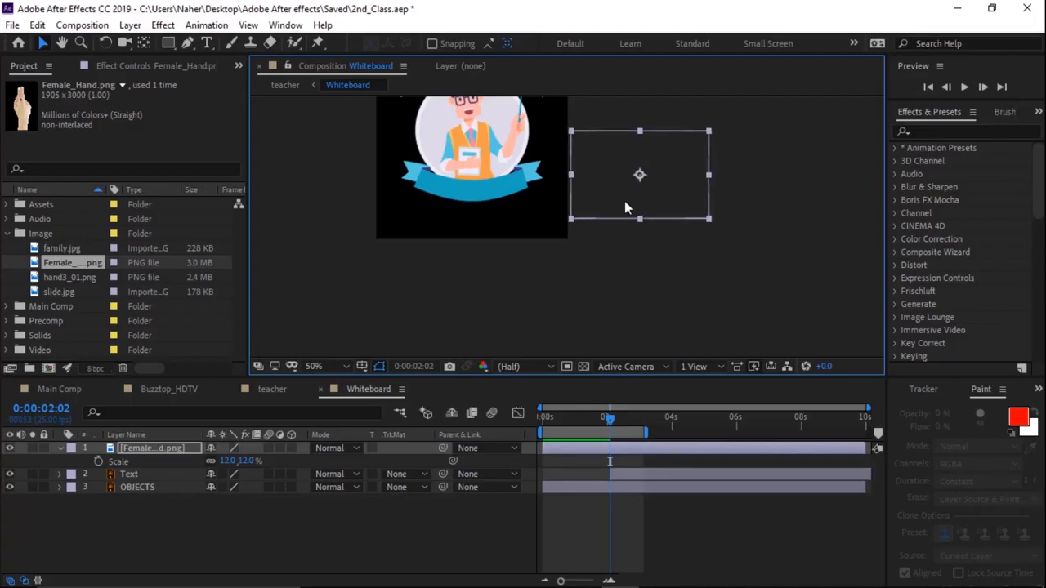
# - Show the hand layer's Position property and set a starting Position keyframe at 2:02
pyautogui.click(135, 447)
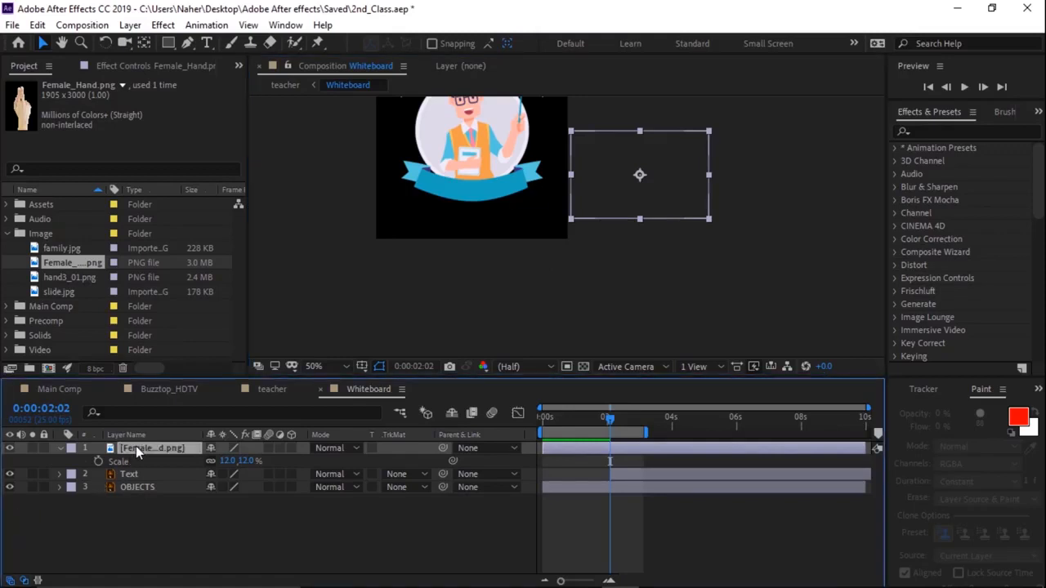
pyautogui.press('p')
pyautogui.click(99, 462)
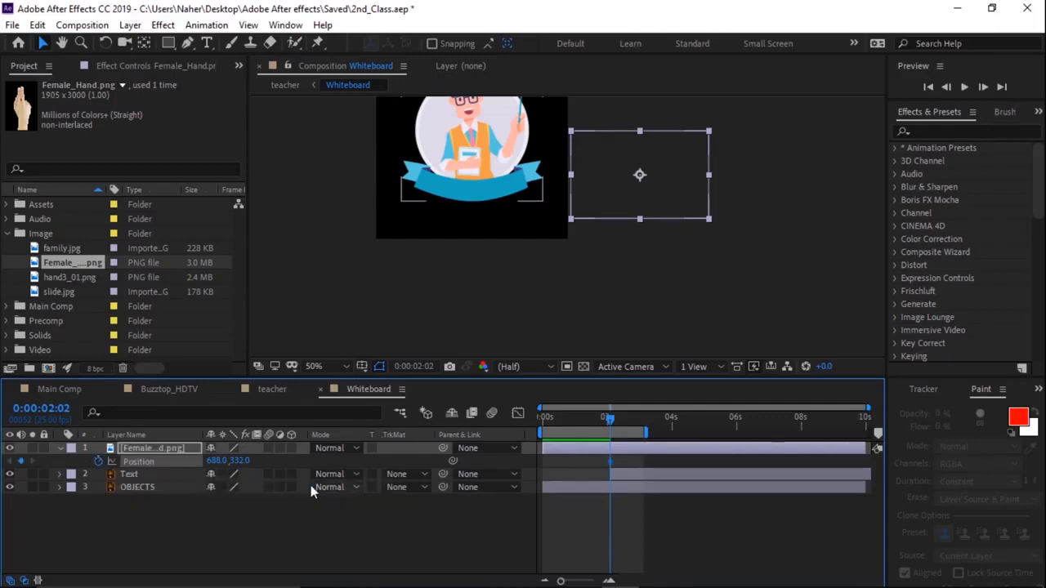
# - Move the hand onto the ribbon at 2:22 and set the work area to end near 4 seconds
pyautogui.press('space')
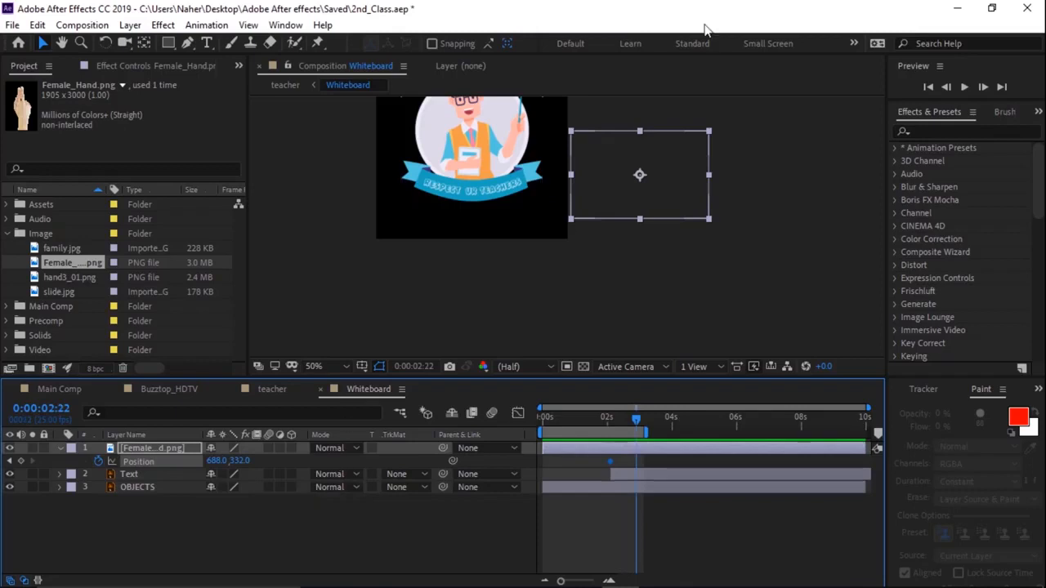
pyautogui.moveTo(671, 191); pyautogui.dragTo(556, 210)
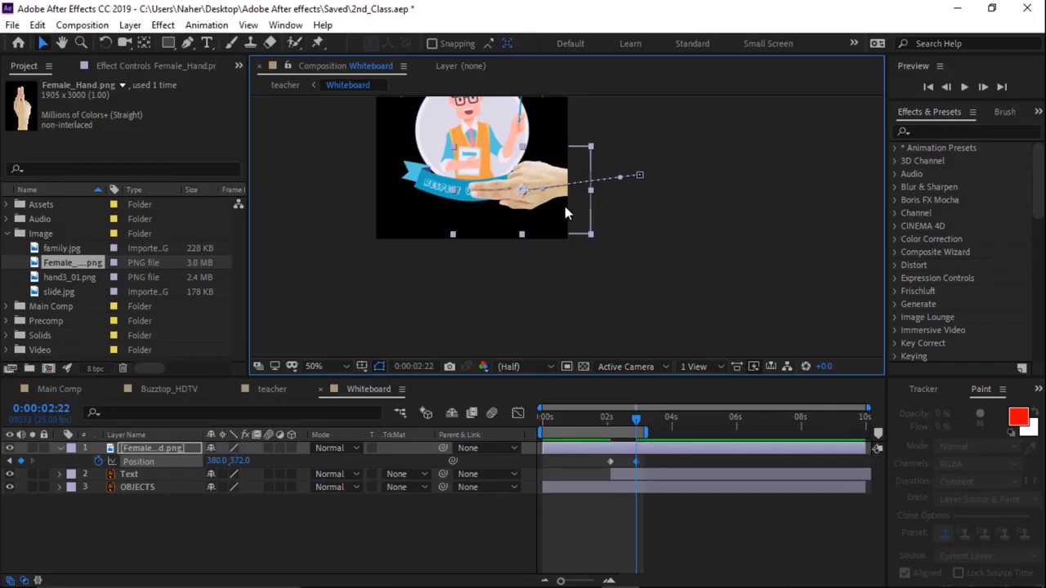
pyautogui.moveTo(649, 431); pyautogui.dragTo(688, 431)
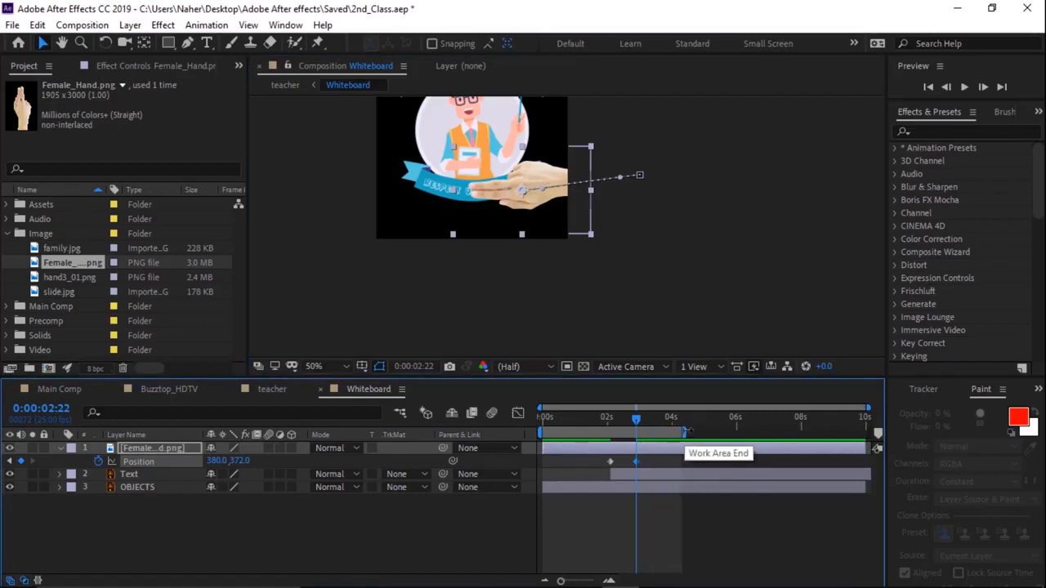
pyautogui.press('space')
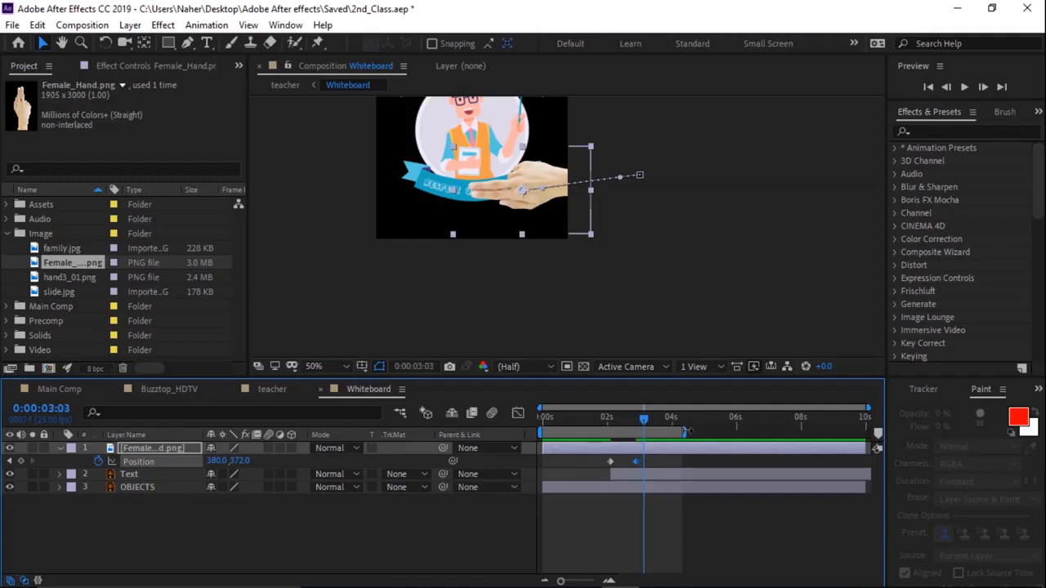
# - Add a Position keyframe at 3:03, then move the hand back off-frame at 3:13
pyautogui.click(21, 460)
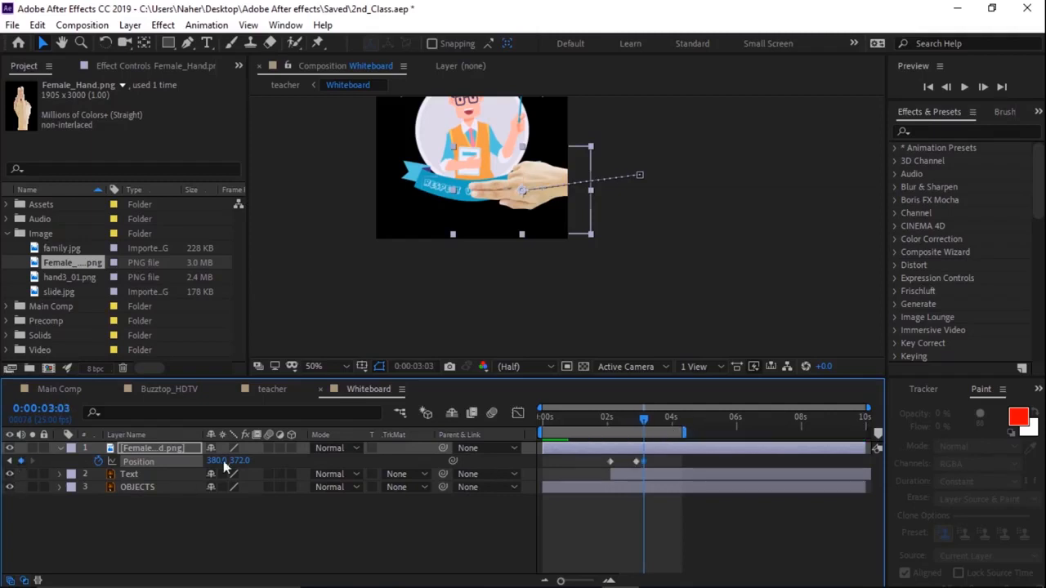
pyautogui.hotkey('shift', 'pagedown')
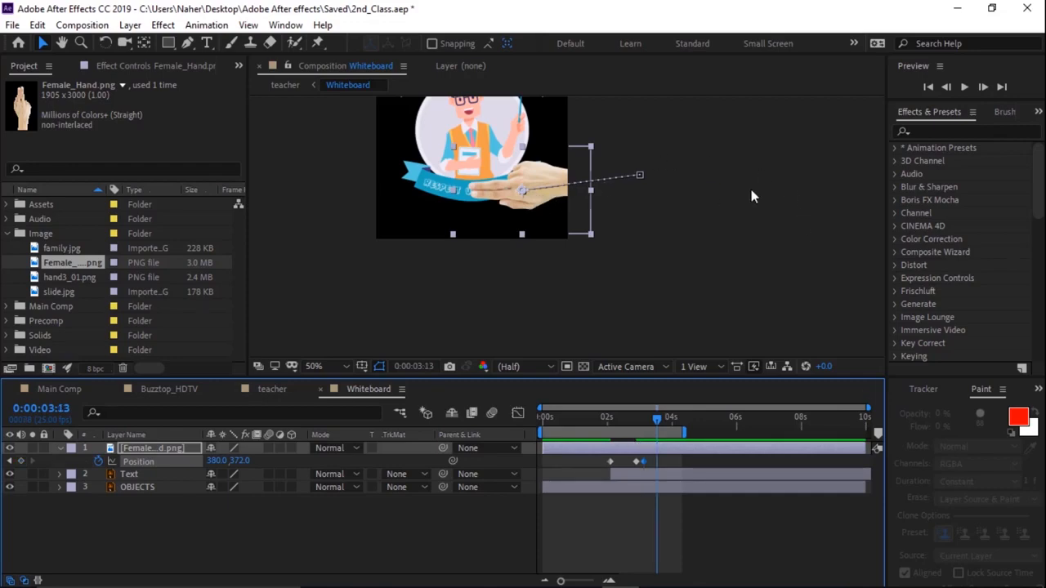
pyautogui.moveTo(531, 204); pyautogui.dragTo(649, 188)
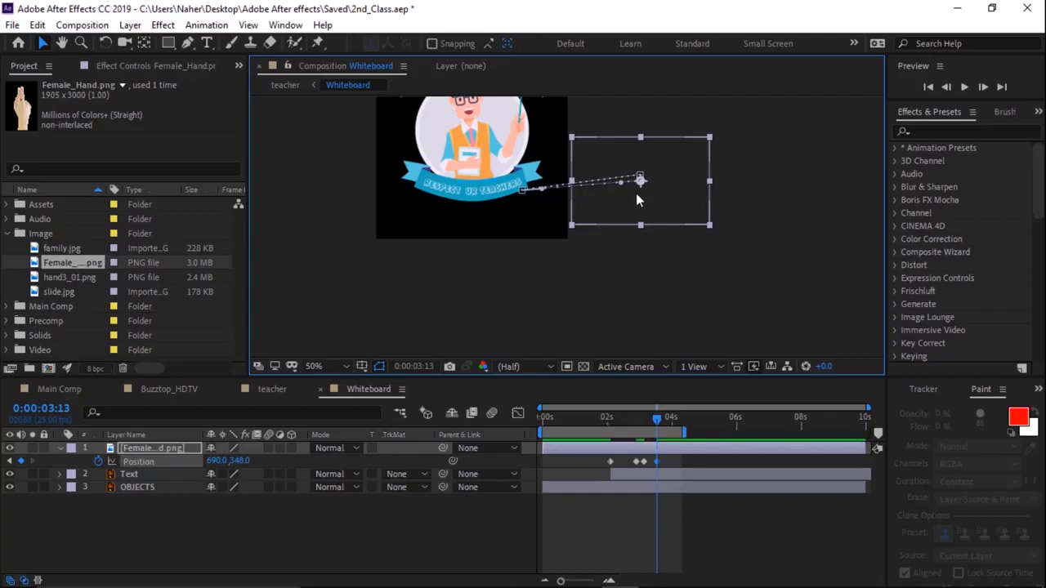
# - Preview the hand's slide-in and slide-out motion from about 1:22
pyautogui.moveTo(656, 419); pyautogui.dragTo(602, 438)
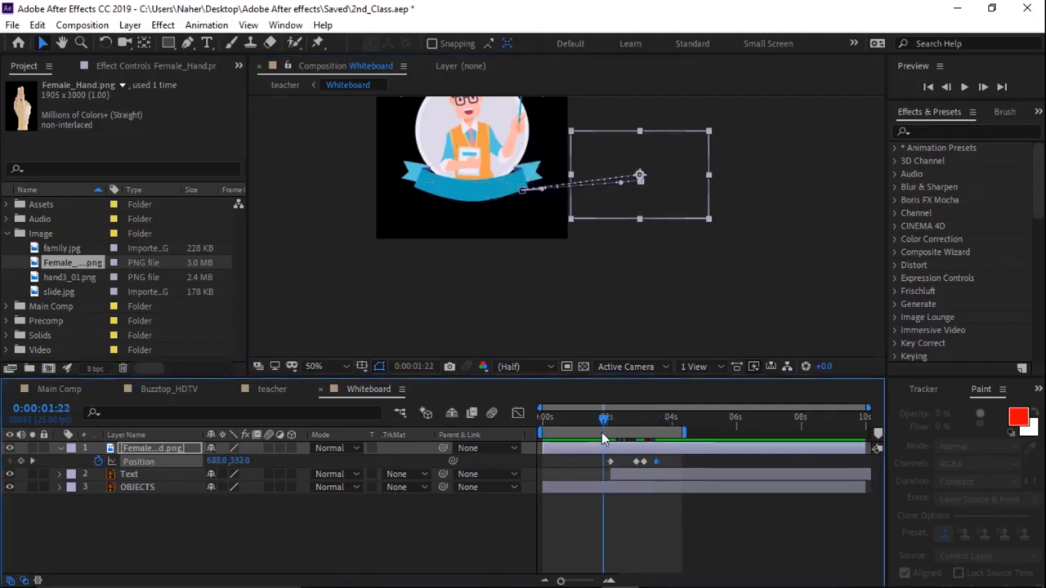
pyautogui.press('space')
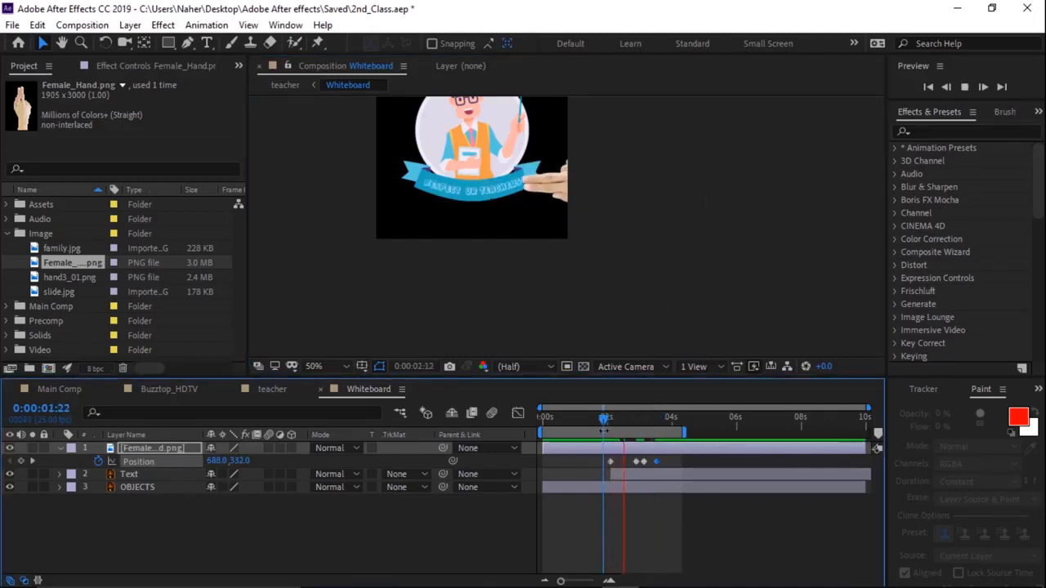
pyautogui.press('space')
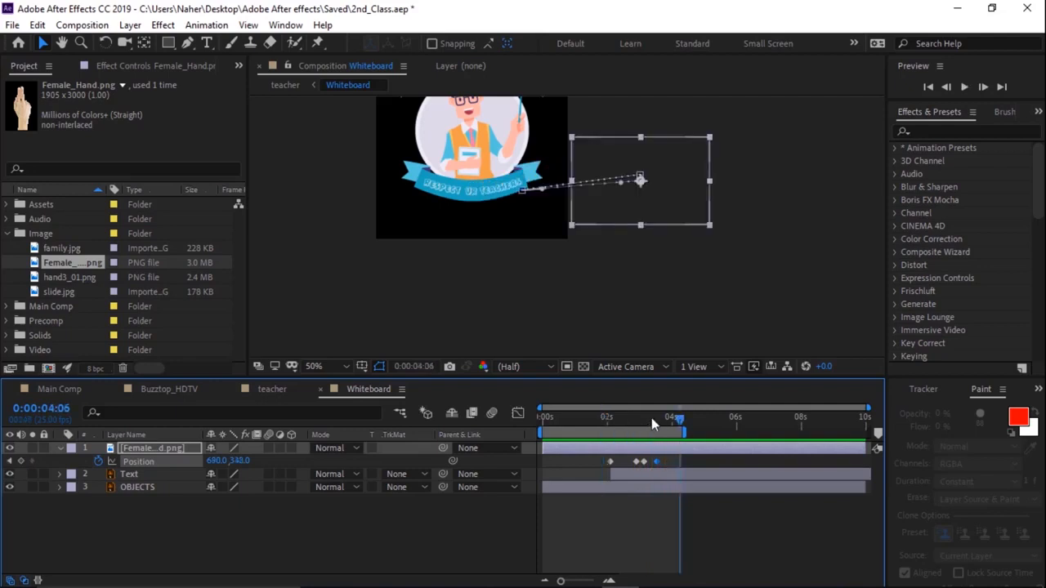
pyautogui.moveTo(681, 422); pyautogui.dragTo(605, 436)
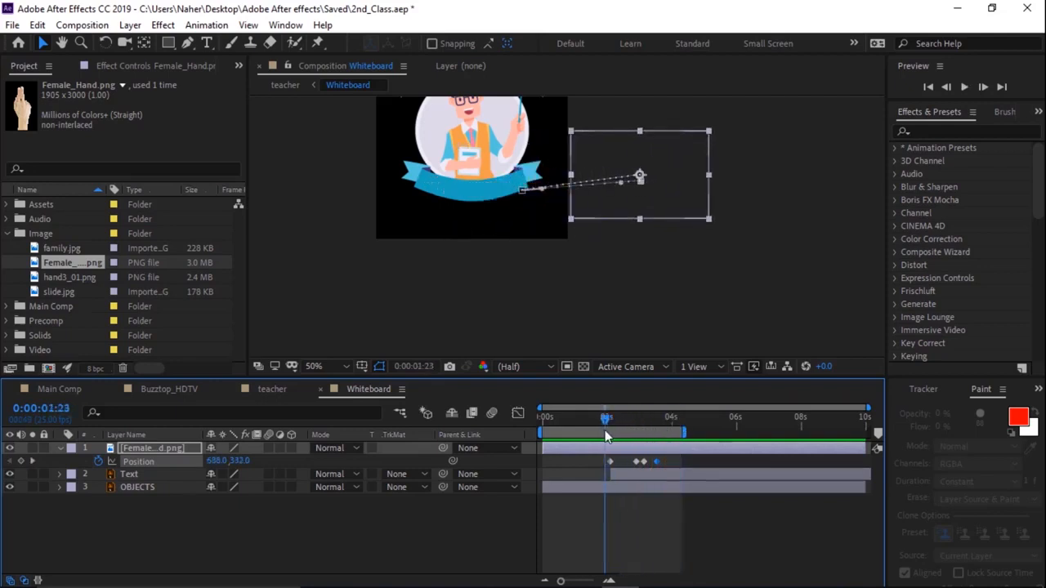
pyautogui.press('space')
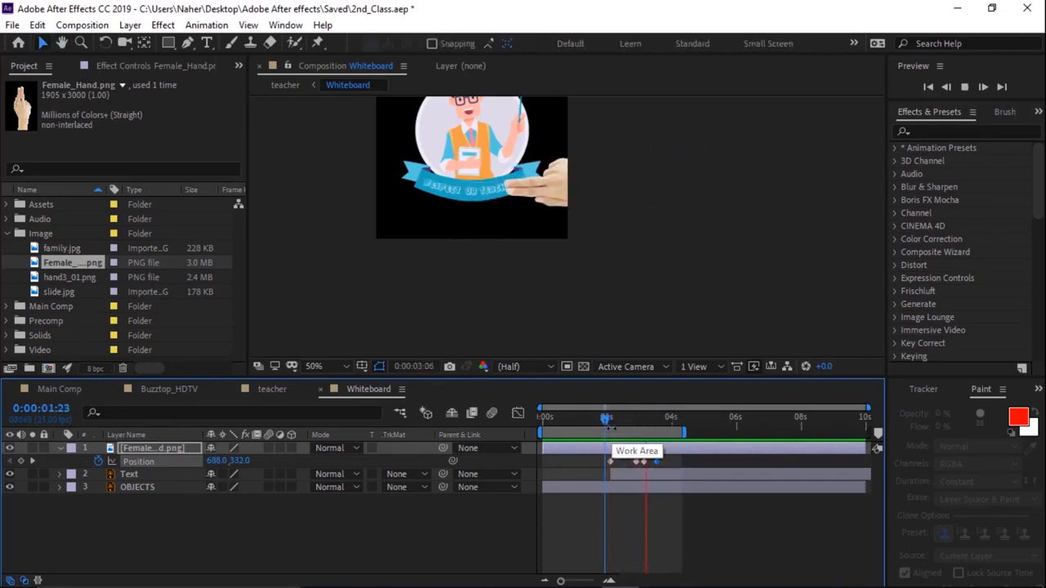
pyautogui.press('space')
# - Shift the hand's later Position keyframes slightly earlier to tighten the timing, previewing the result
pyautogui.moveTo(627, 458)
pyautogui.mouseDown()
pyautogui.moveTo(670, 463)
pyautogui.moveTo(630, 466)
pyautogui.mouseUp()
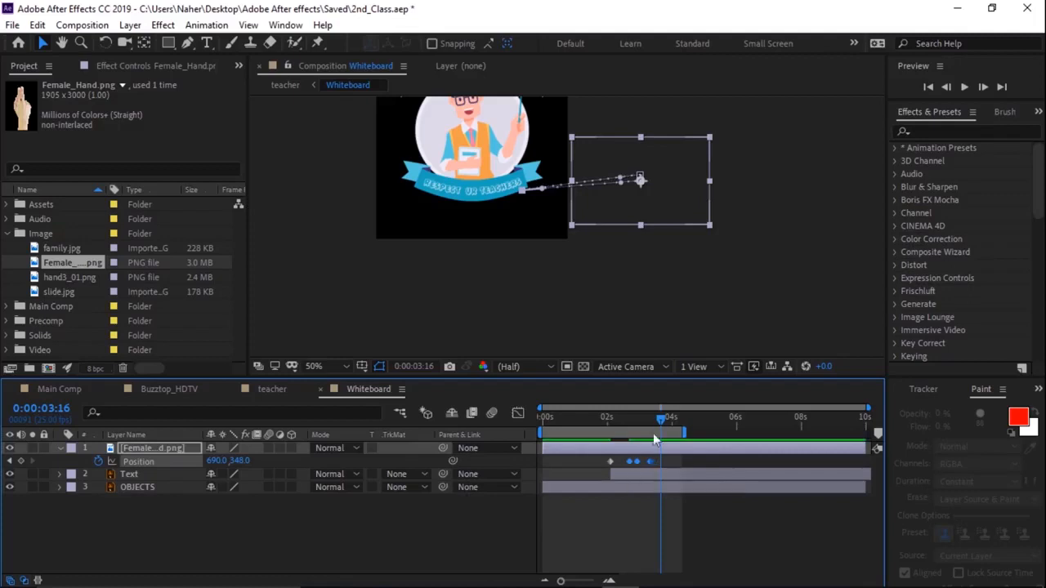
pyautogui.moveTo(661, 417); pyautogui.dragTo(604, 431)
pyautogui.press('space')
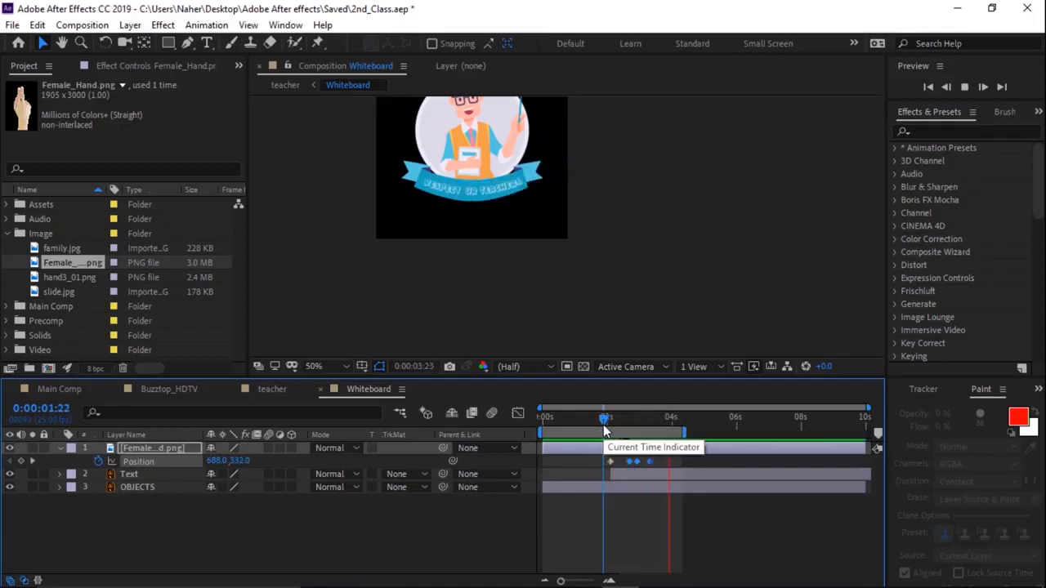
pyautogui.press('space')
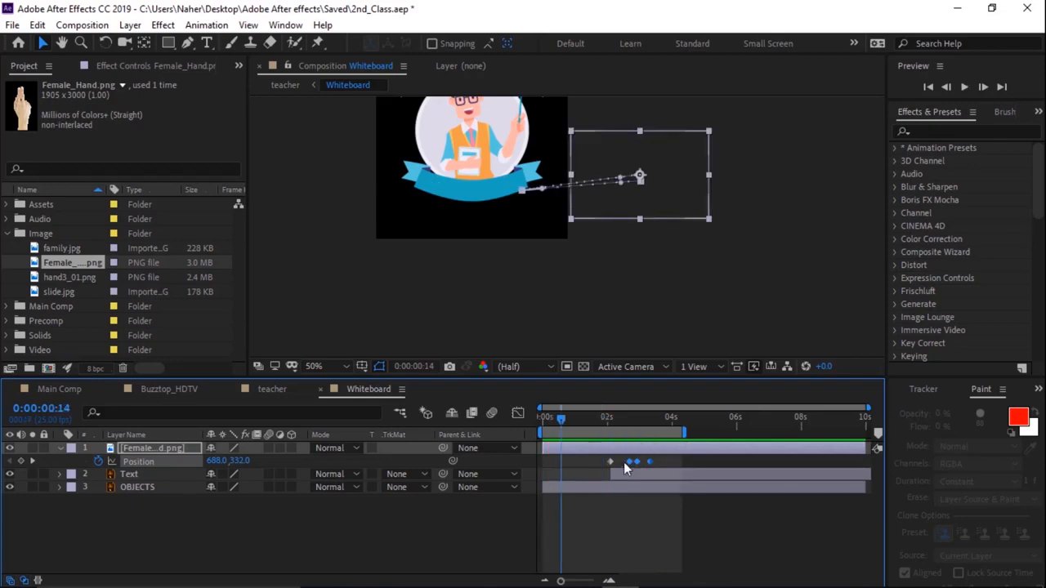
pyautogui.moveTo(628, 462); pyautogui.dragTo(624, 462)
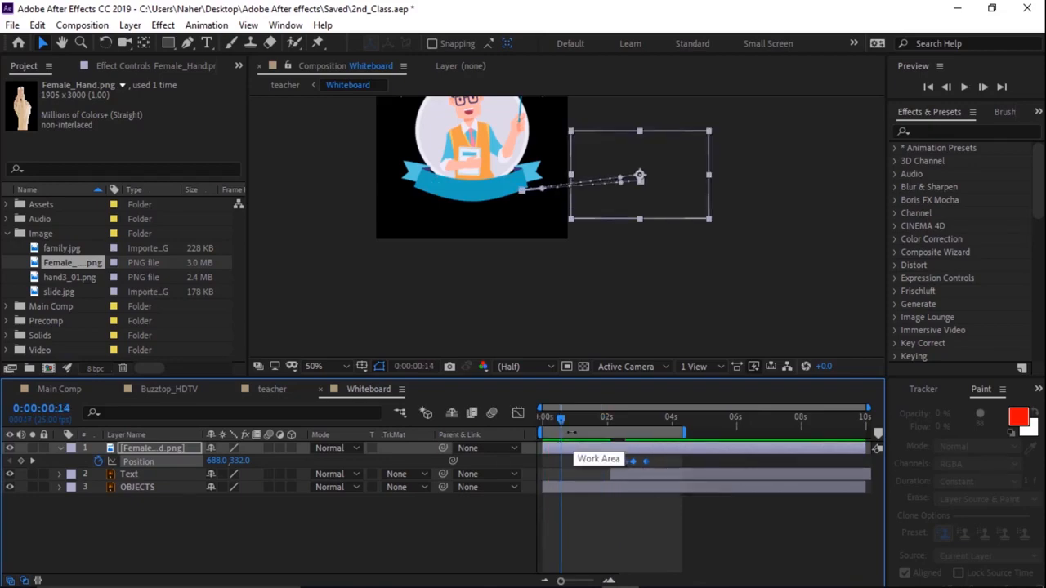
pyautogui.moveTo(561, 418); pyautogui.dragTo(600, 421)
pyautogui.click(604, 420)
pyautogui.press('space')
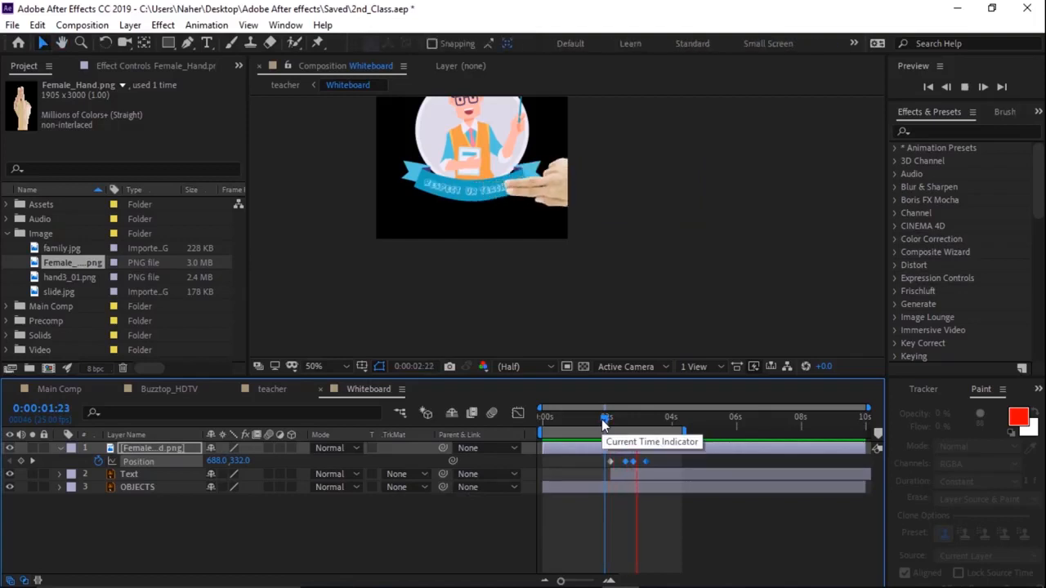
pyautogui.press('space')
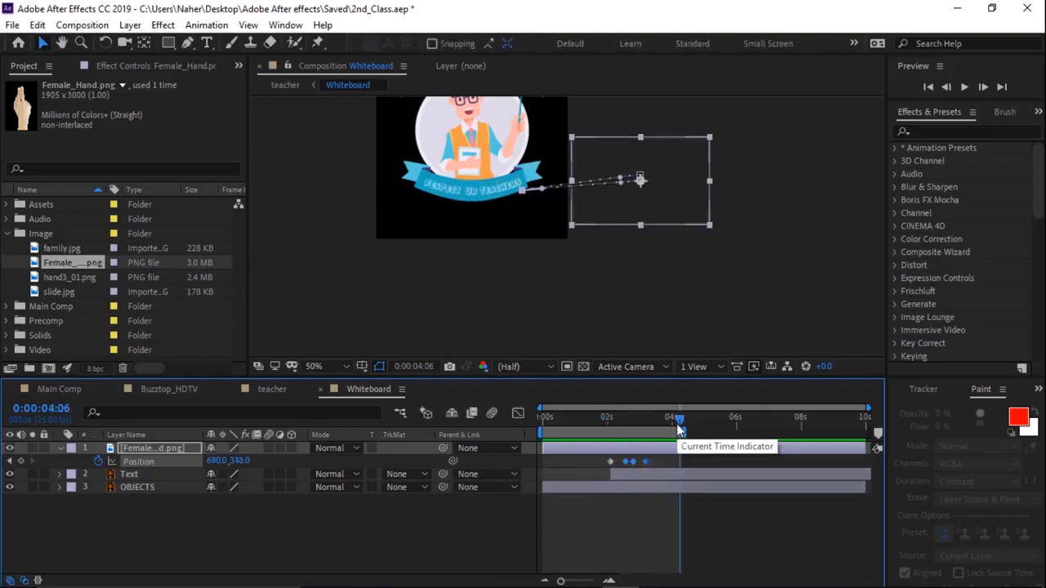
# - Select all of the hand's Position keyframes and apply Easy Ease to them
pyautogui.moveTo(654, 458); pyautogui.dragTo(605, 466)
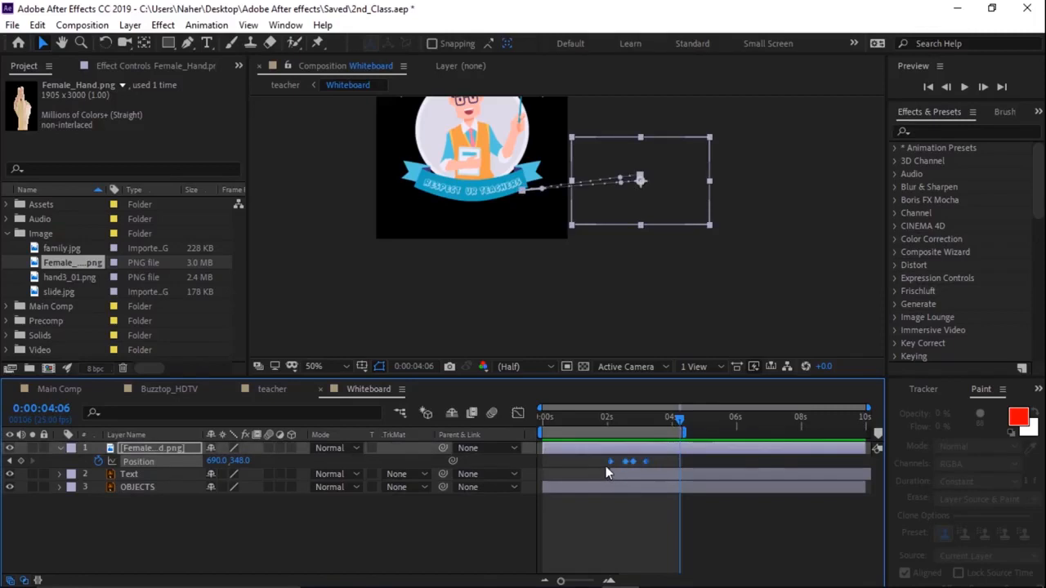
pyautogui.rightClick(616, 461)
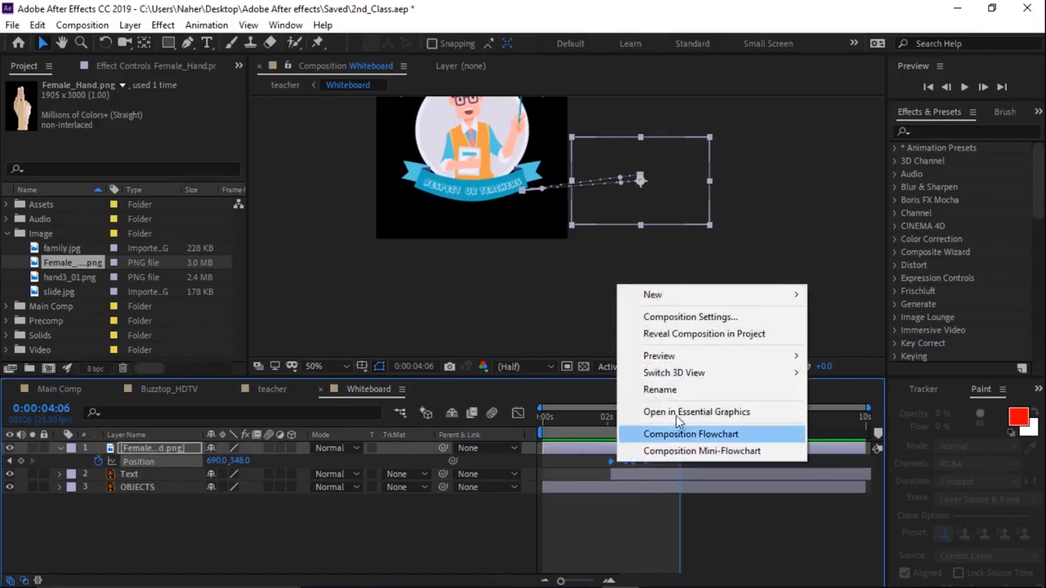
pyautogui.click(610, 458)
pyautogui.rightClick(609, 459)
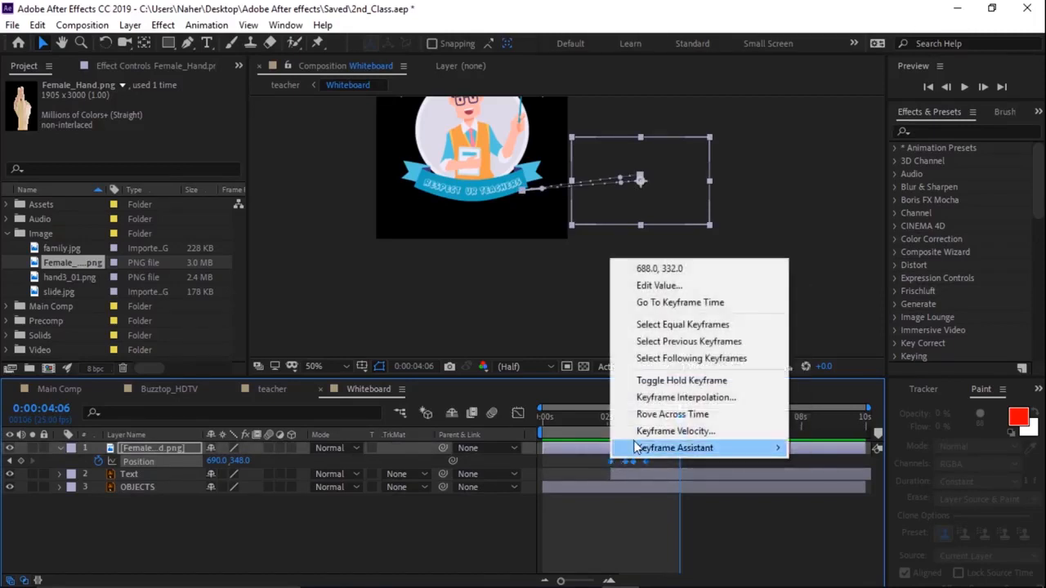
pyautogui.moveTo(707, 448)
pyautogui.click(842, 346)
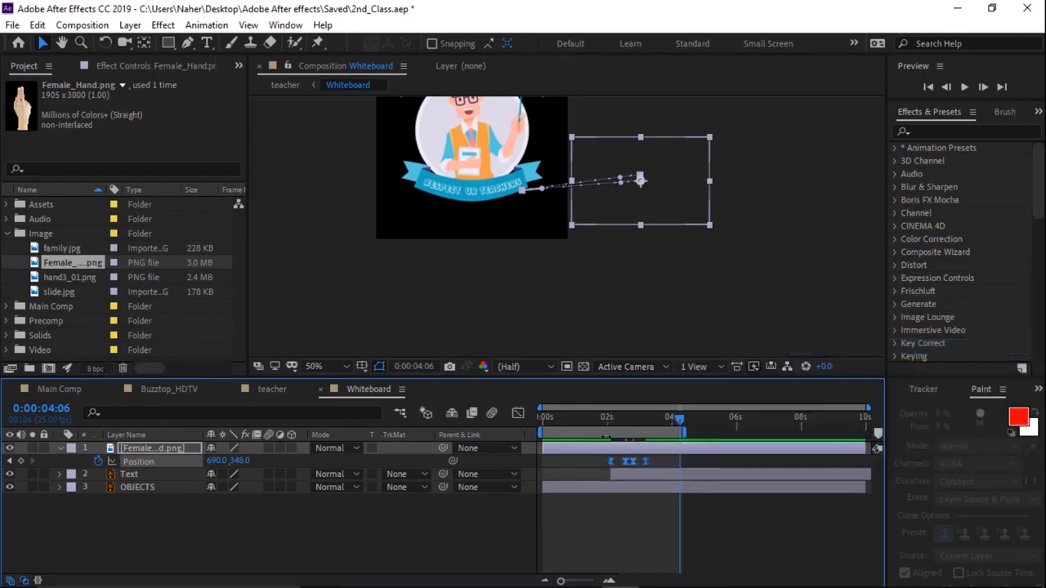
# - Preview the eased hand animation from about 1:24
pyautogui.moveTo(682, 424); pyautogui.dragTo(601, 437)
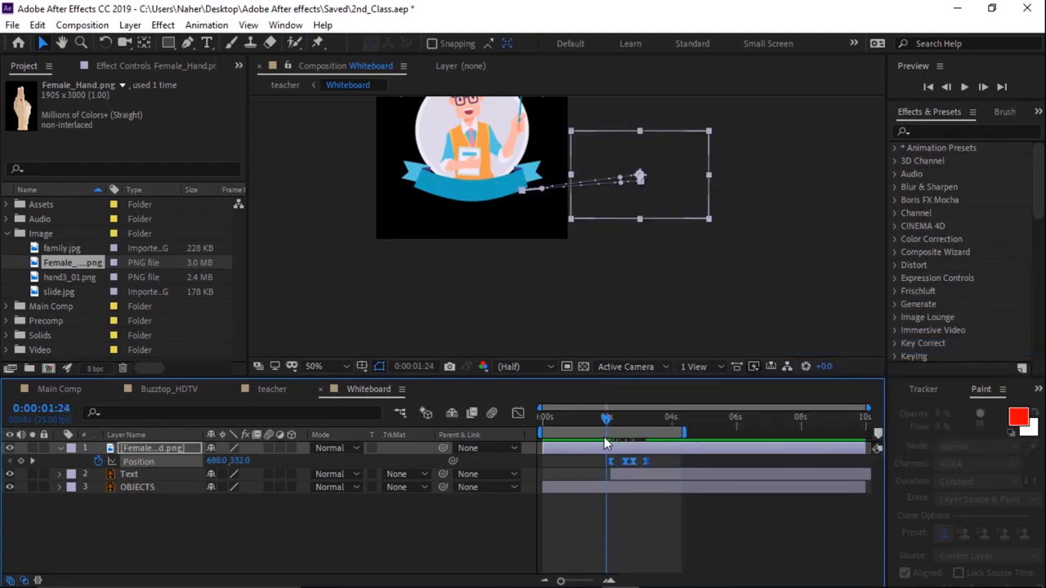
pyautogui.press('space')
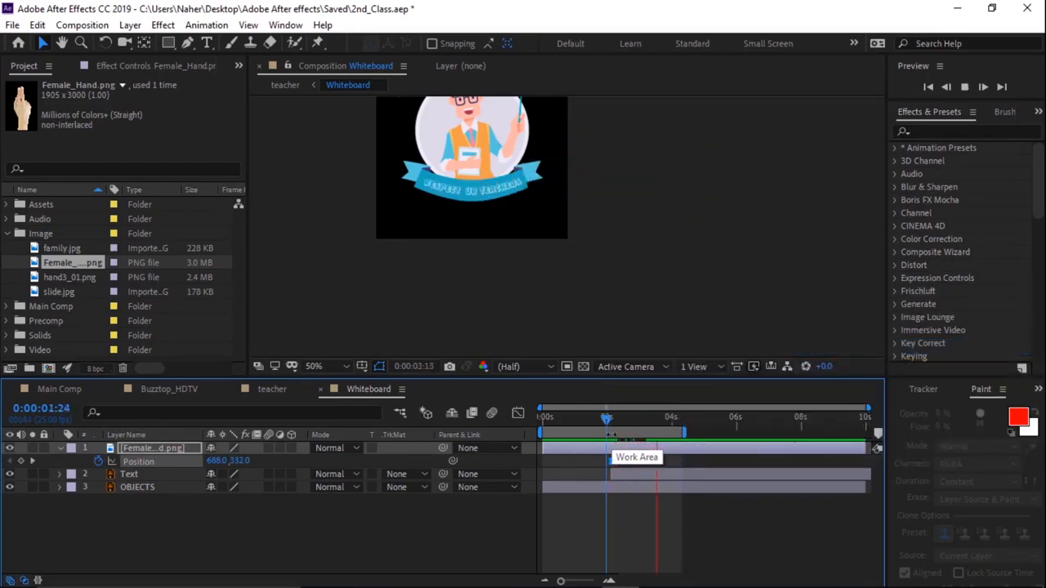
pyautogui.press('space')
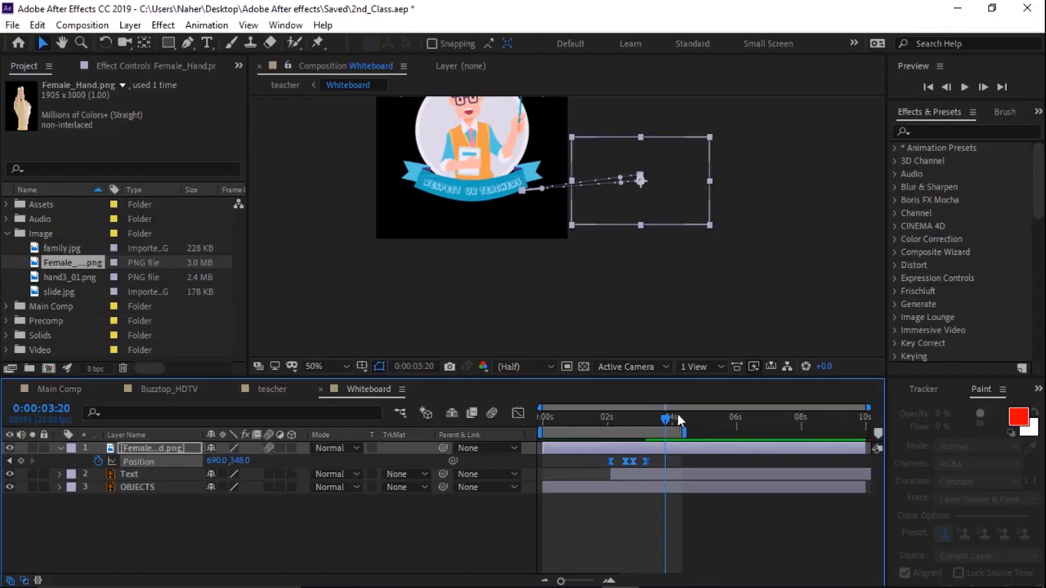
# - Animate the Text layer's Position from 635.9, 363.8 at 0:00:02:03 to about 241.9, 361.8 at 0:00:02:14, sliding it in with the hand
pyautogui.moveTo(668, 431); pyautogui.dragTo(642, 433)
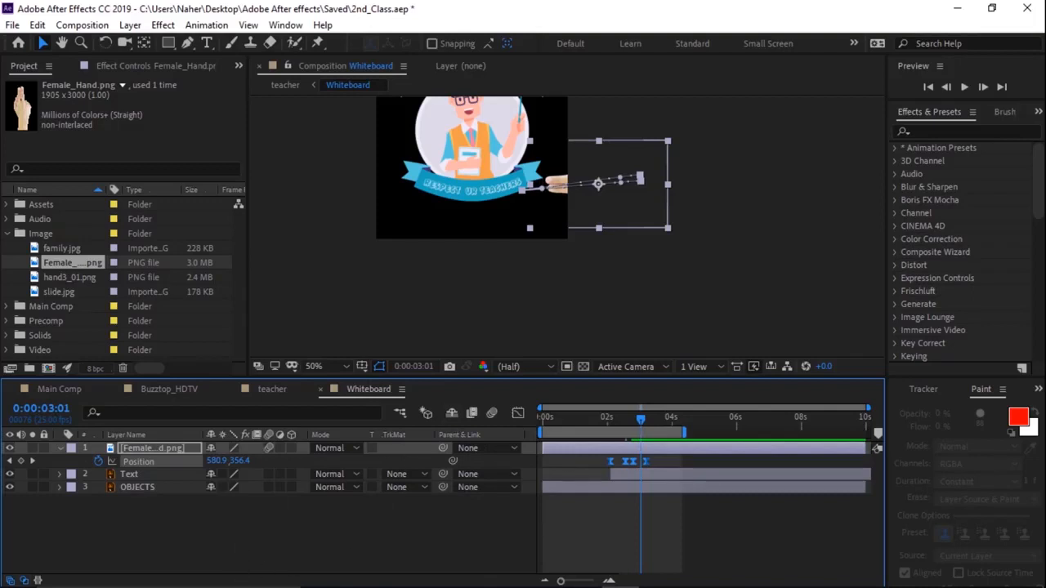
pyautogui.click(155, 512)
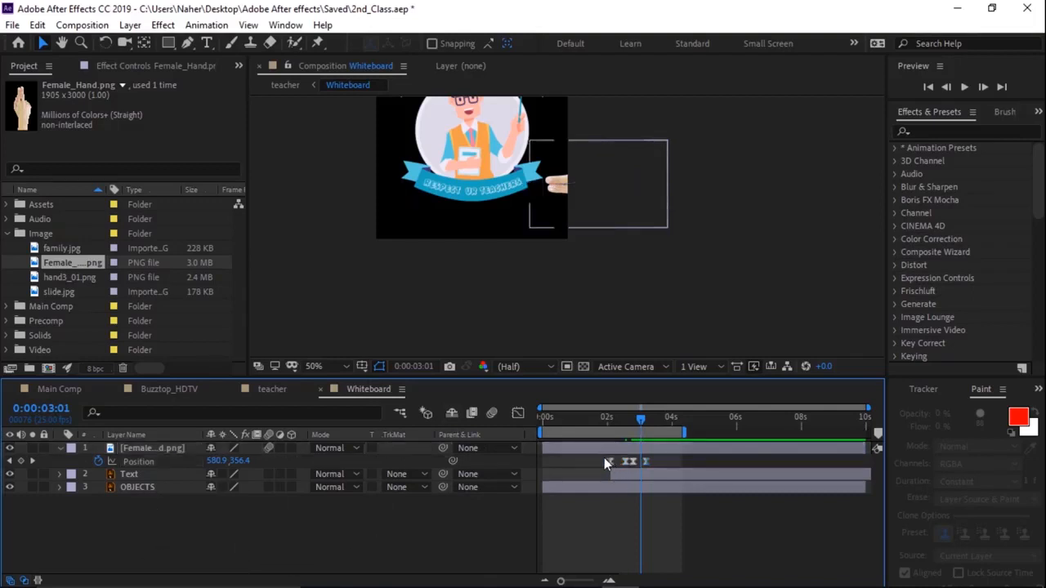
pyautogui.click(128, 475)
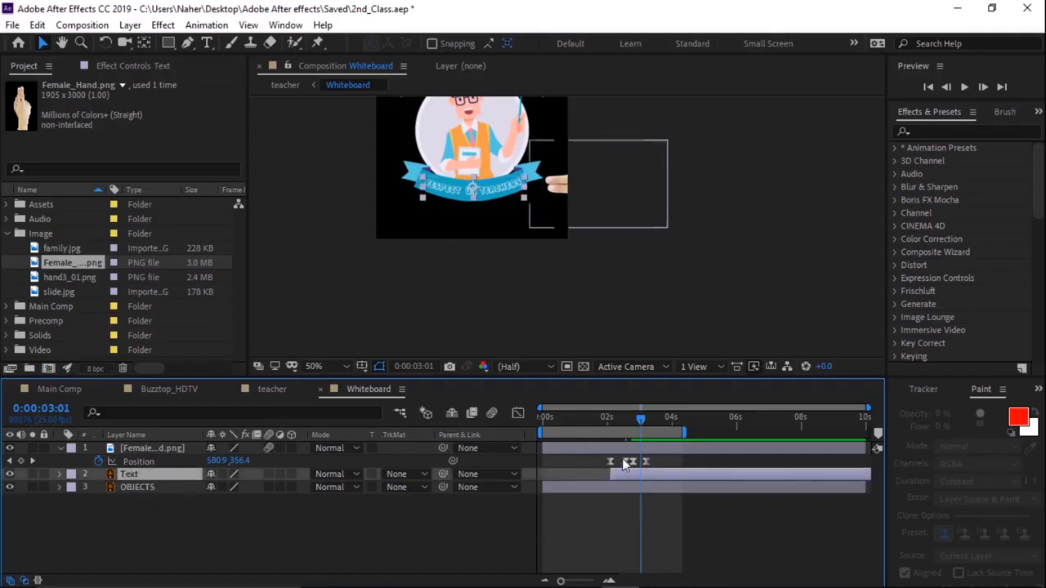
pyautogui.moveTo(642, 424); pyautogui.dragTo(610, 421)
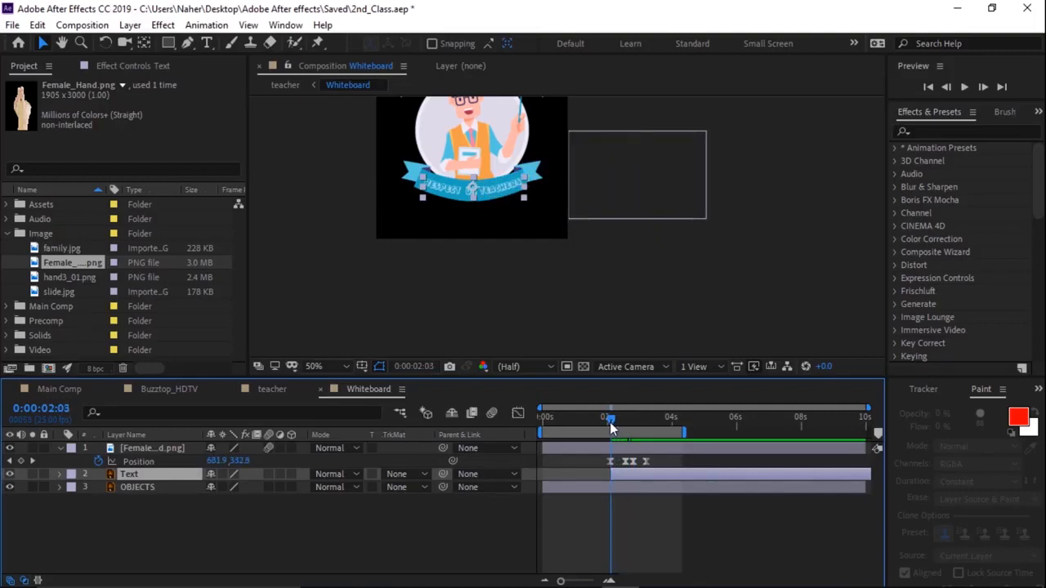
pyautogui.hotkey('alt', 'shift', 'p')
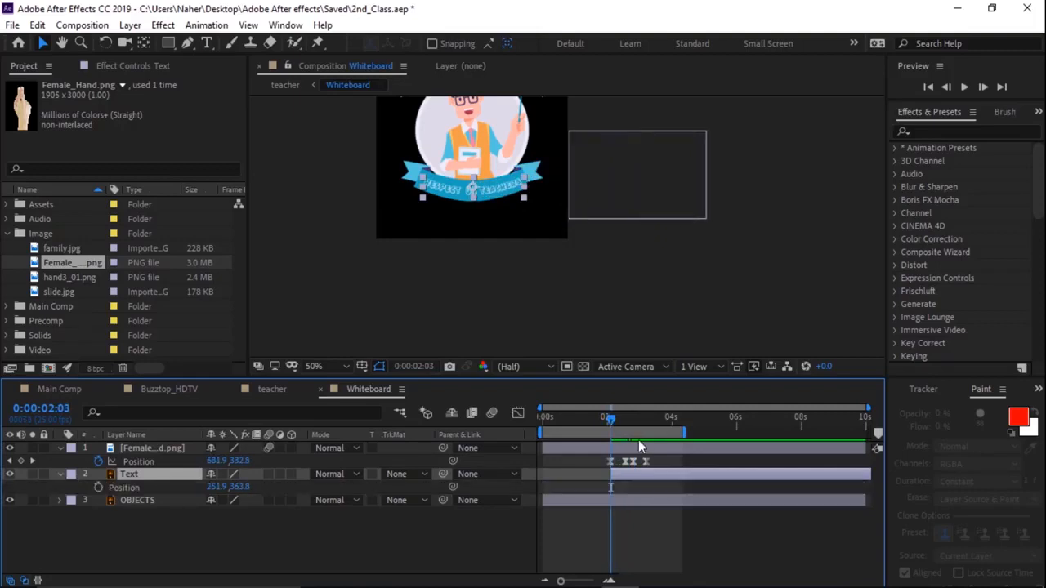
pyautogui.click(98, 488)
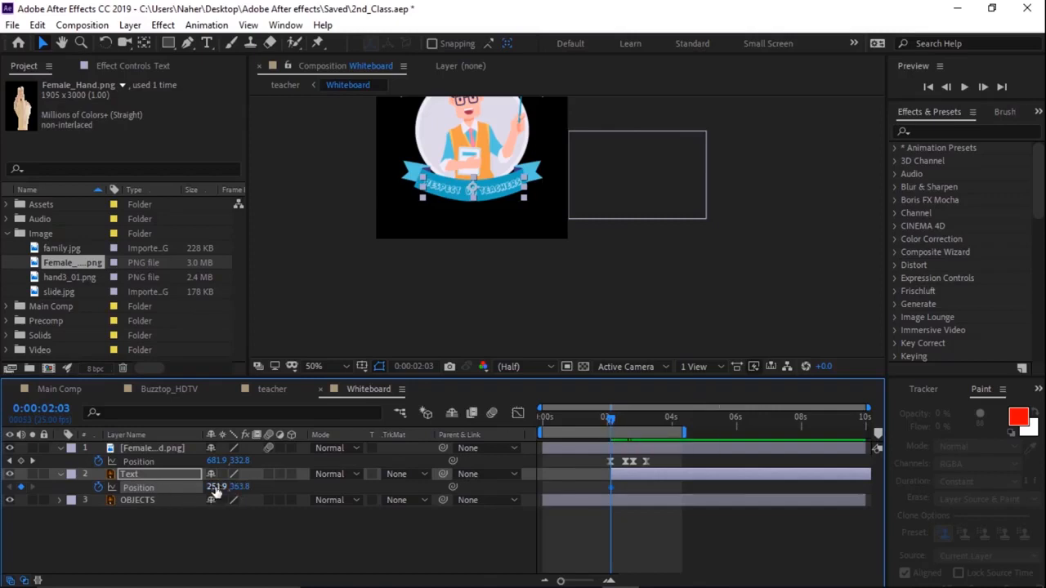
pyautogui.moveTo(214, 486); pyautogui.dragTo(488, 472)
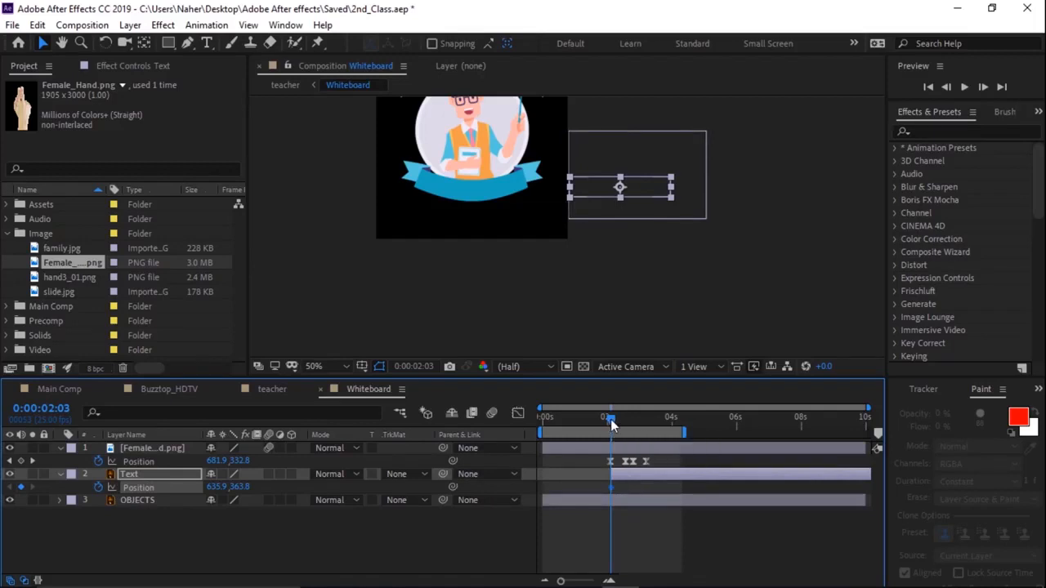
pyautogui.moveTo(614, 425); pyautogui.dragTo(626, 428)
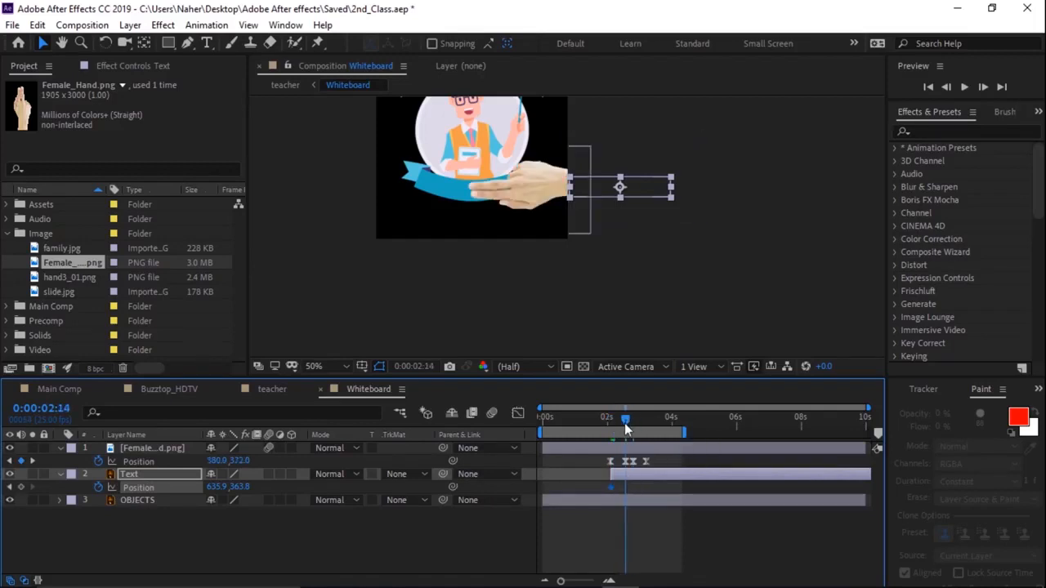
pyautogui.moveTo(641, 187); pyautogui.dragTo(491, 191)
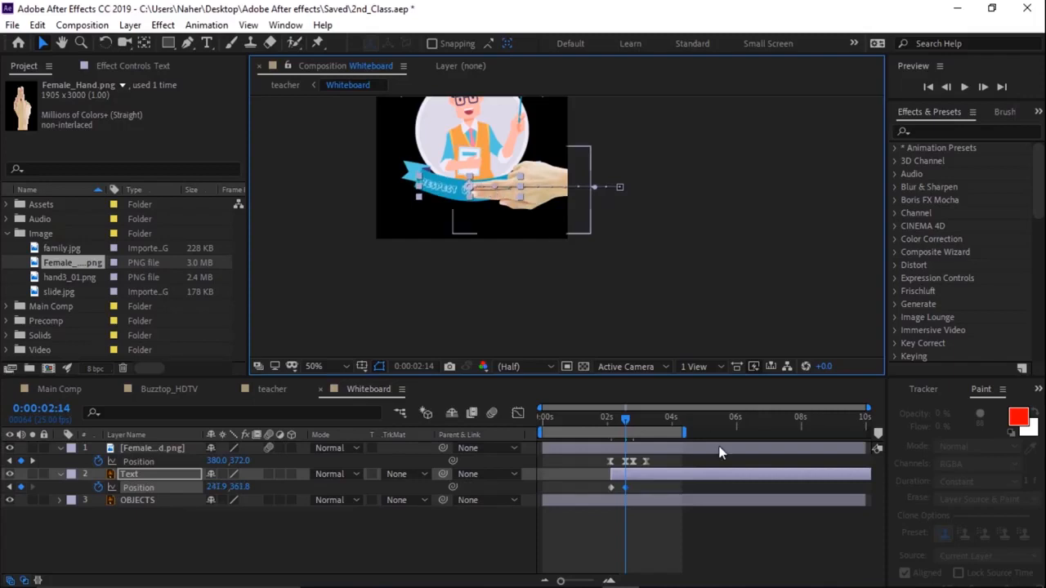
# - Preview the text sliding in behind the hand from about 0:00:01:22
pyautogui.moveTo(624, 424)
pyautogui.mouseDown()
pyautogui.moveTo(642, 423)
pyautogui.moveTo(577, 433)
pyautogui.moveTo(605, 424)
pyautogui.mouseUp()
pyautogui.press('space')
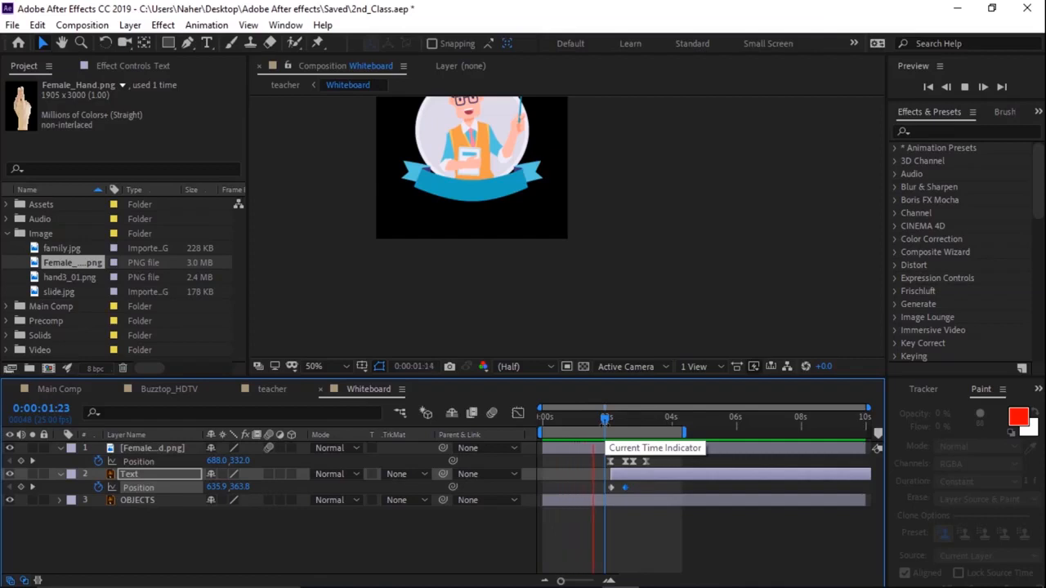
pyautogui.press('space')
pyautogui.moveTo(618, 421)
pyautogui.mouseDown()
pyautogui.moveTo(593, 423)
pyautogui.moveTo(608, 427)
pyautogui.mouseUp()
pyautogui.press('space')
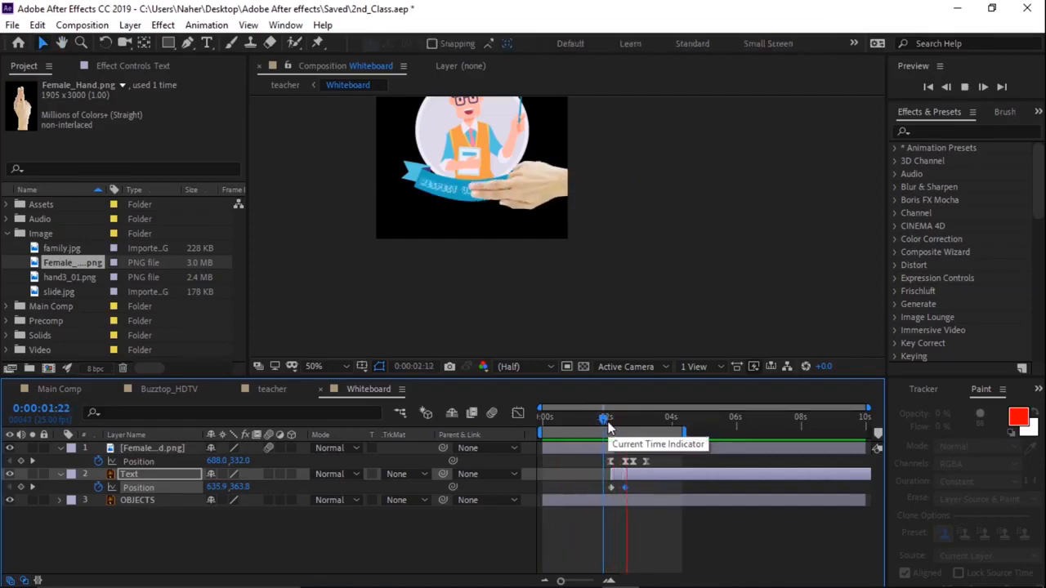
pyautogui.press('space')
pyautogui.moveTo(667, 419); pyautogui.dragTo(604, 439)
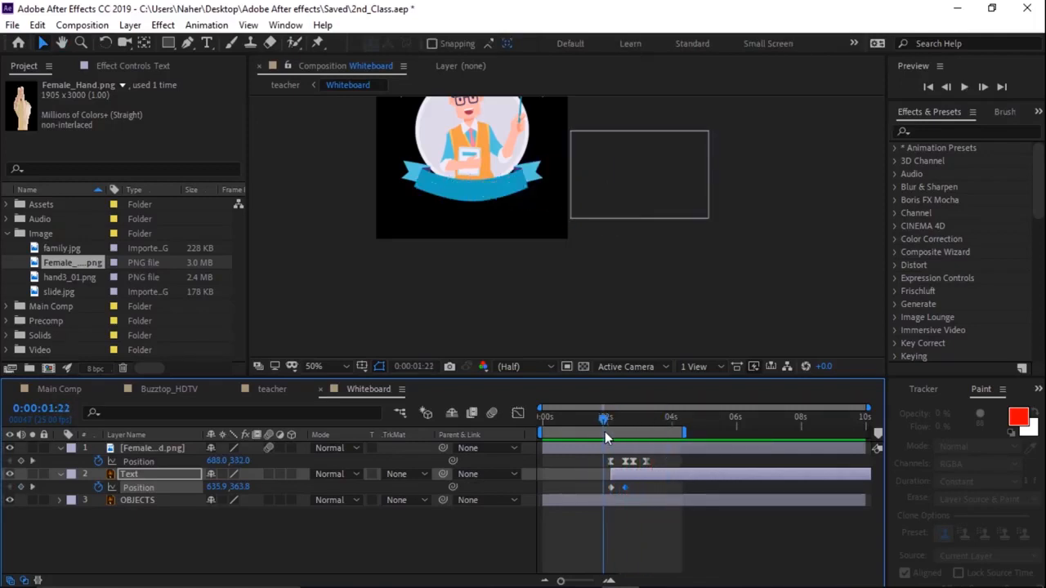
# - Add Opacity keyframes to the Text layer so it fades in from 0% at about 0:00:02:02 over a few frames
pyautogui.click(169, 473)
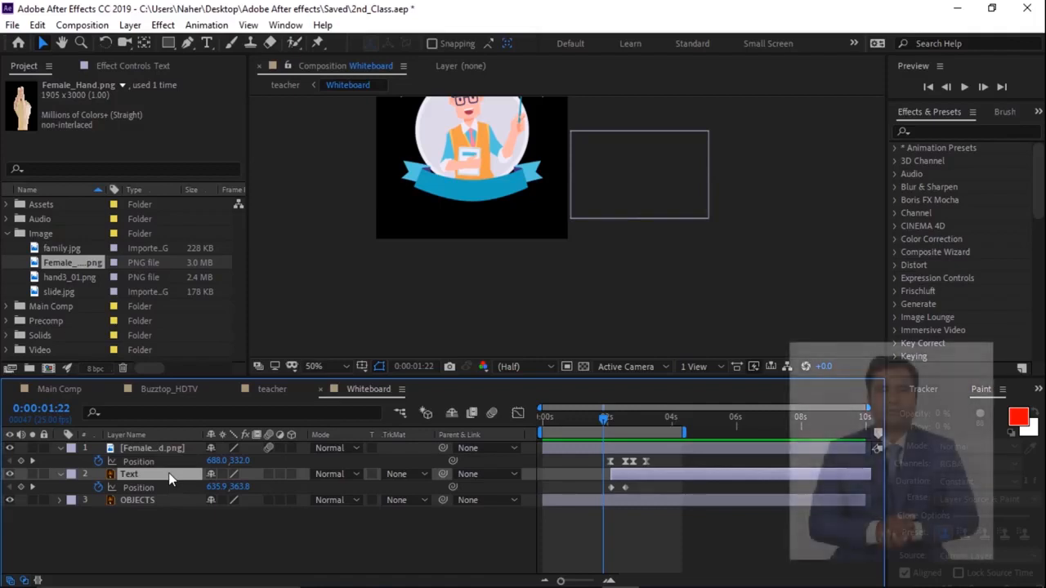
pyautogui.hotkey('shift', 't')
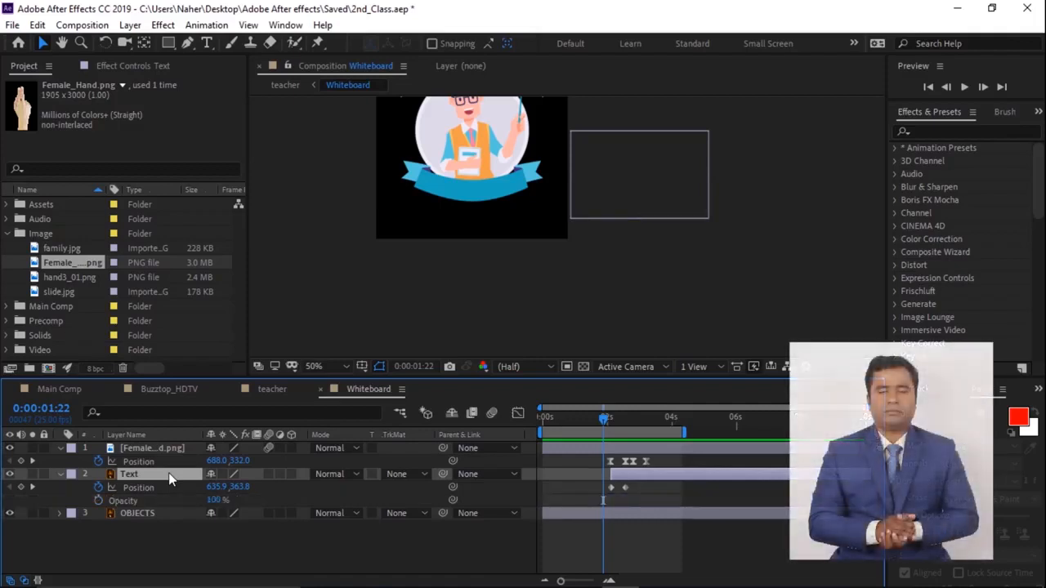
pyautogui.click(609, 417)
pyautogui.hotkey('alt', 'shift', 't')
pyautogui.moveTo(212, 501); pyautogui.dragTo(6, 502)
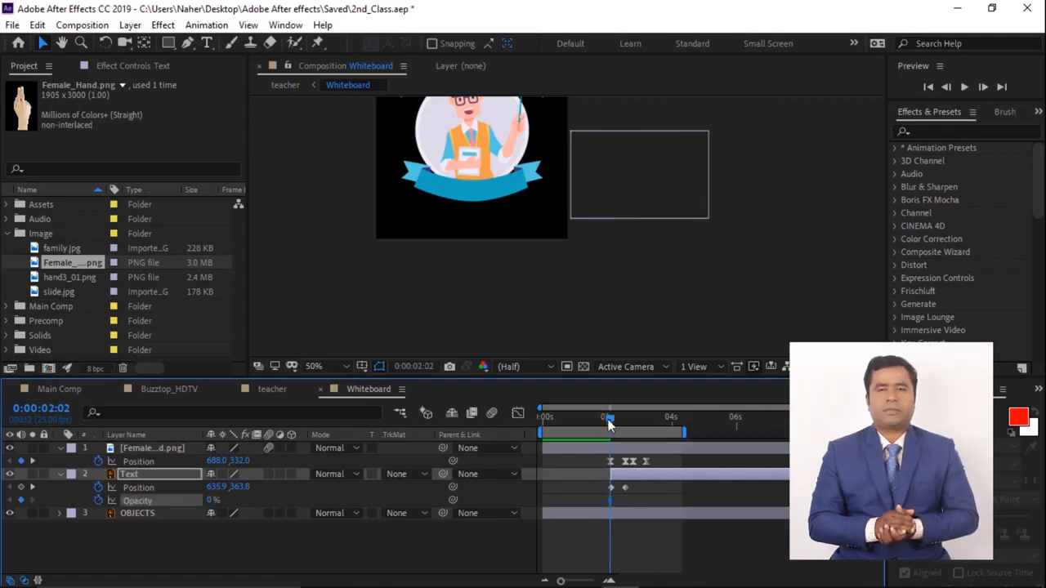
pyautogui.moveTo(610, 500); pyautogui.dragTo(617, 501)
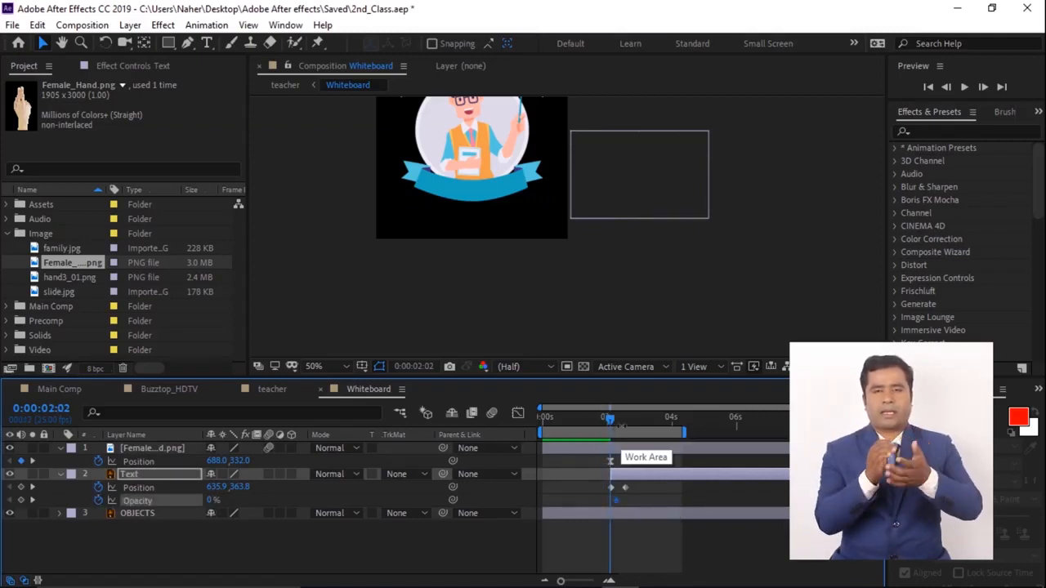
pyautogui.moveTo(608, 421); pyautogui.dragTo(619, 426)
pyautogui.moveTo(213, 500); pyautogui.dragTo(267, 495)
# - Preview the text fade-in from about 0:00:01:17
pyautogui.moveTo(619, 420); pyautogui.dragTo(612, 428)
pyautogui.press('space')
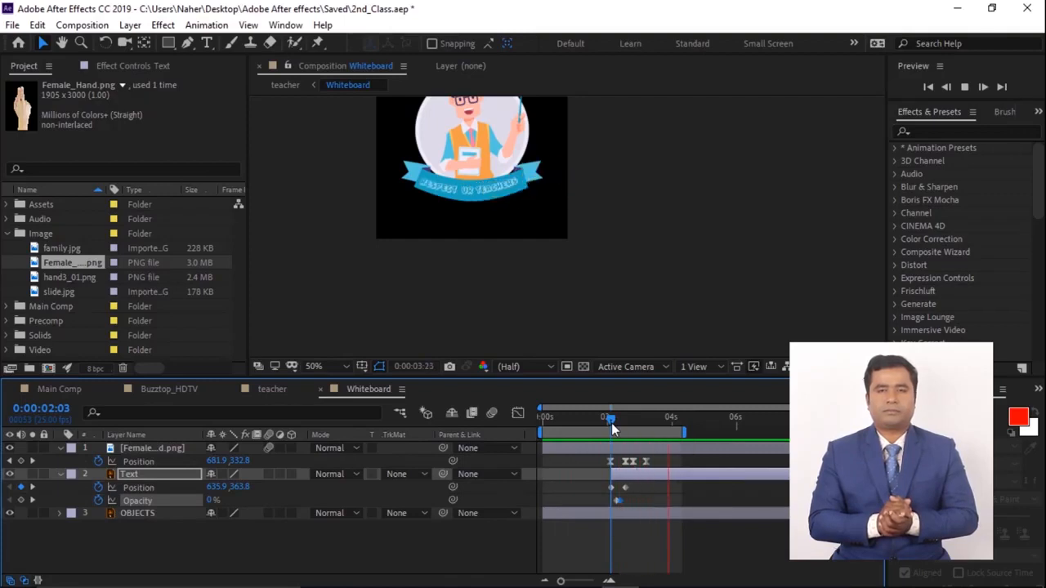
pyautogui.press('space')
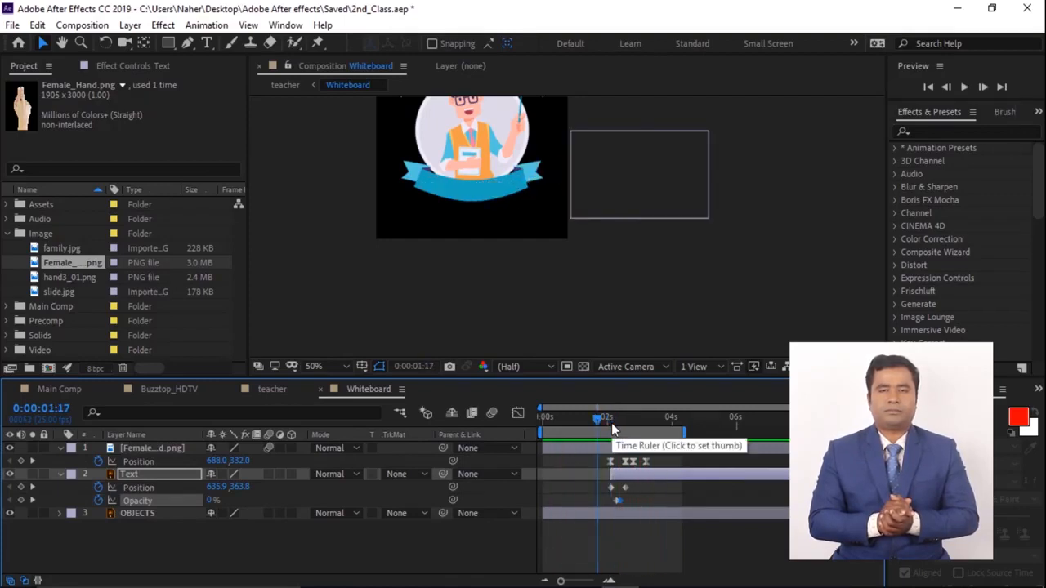
# - Save the project under the new name 3nd_Class.aep in the same Saved folder
pyautogui.click(12, 26)
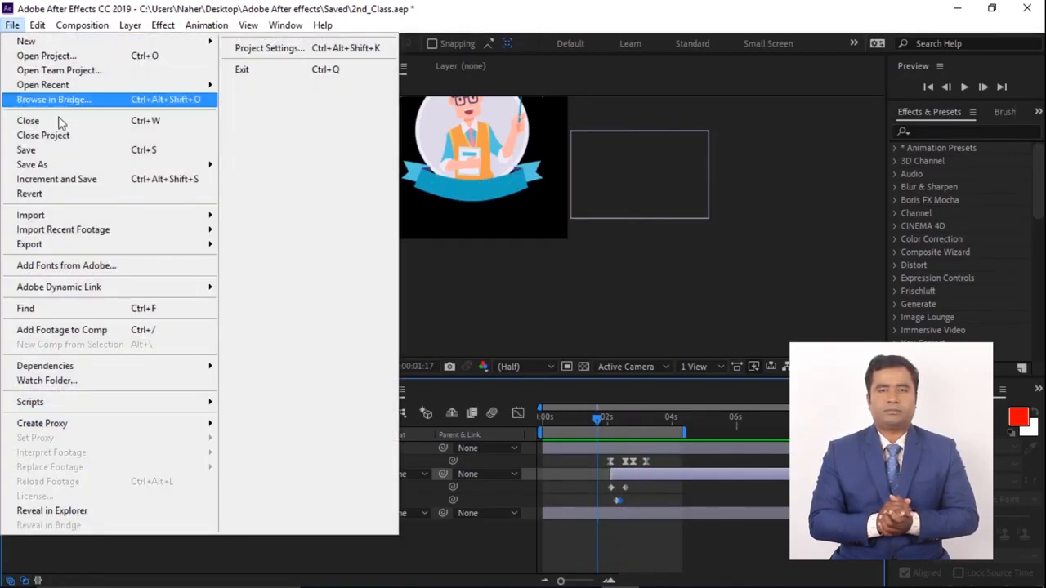
pyautogui.moveTo(122, 164)
pyautogui.click(345, 168)
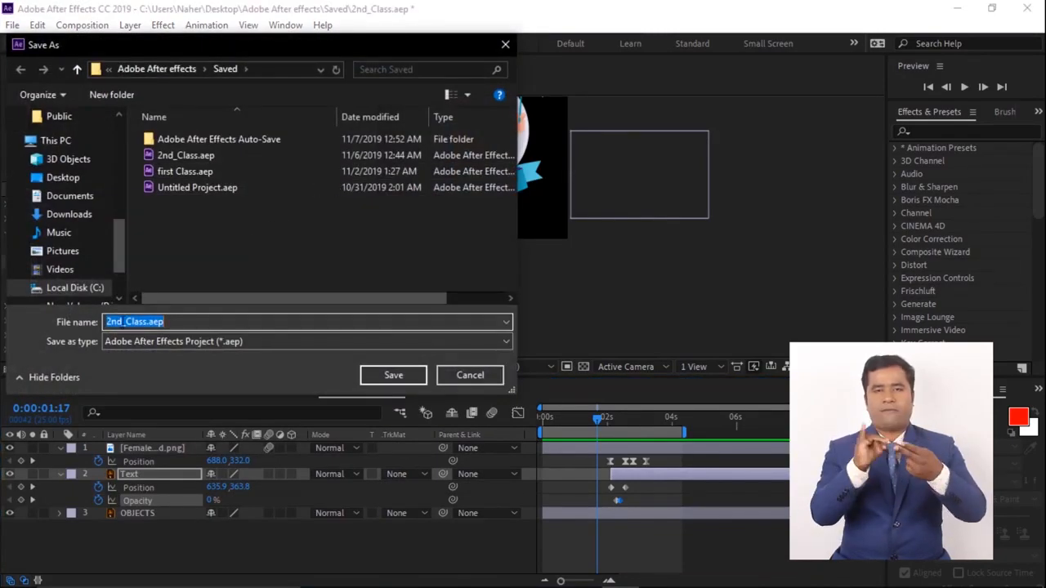
pyautogui.click(111, 322)
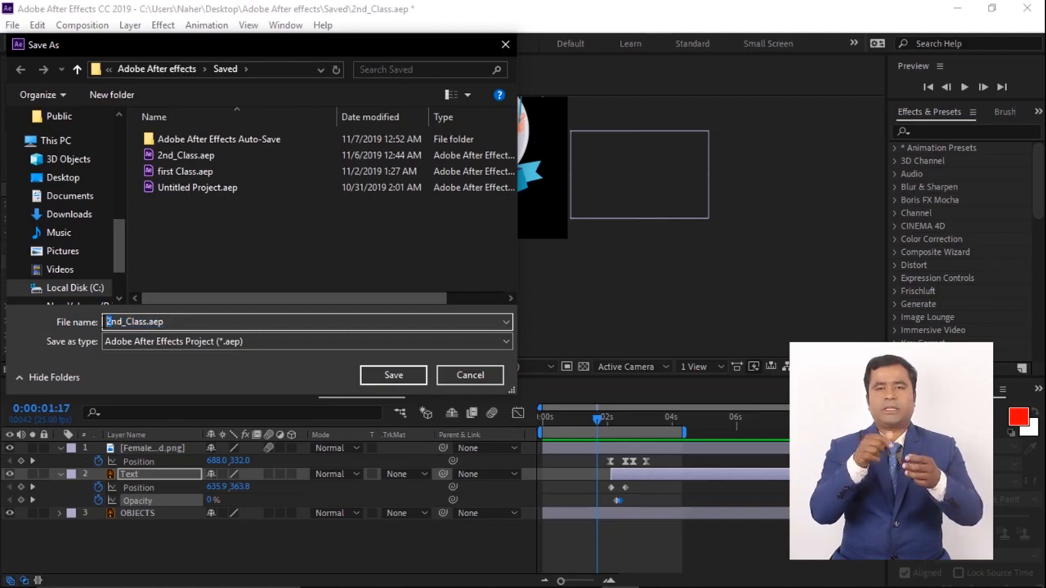
pyautogui.write('3')
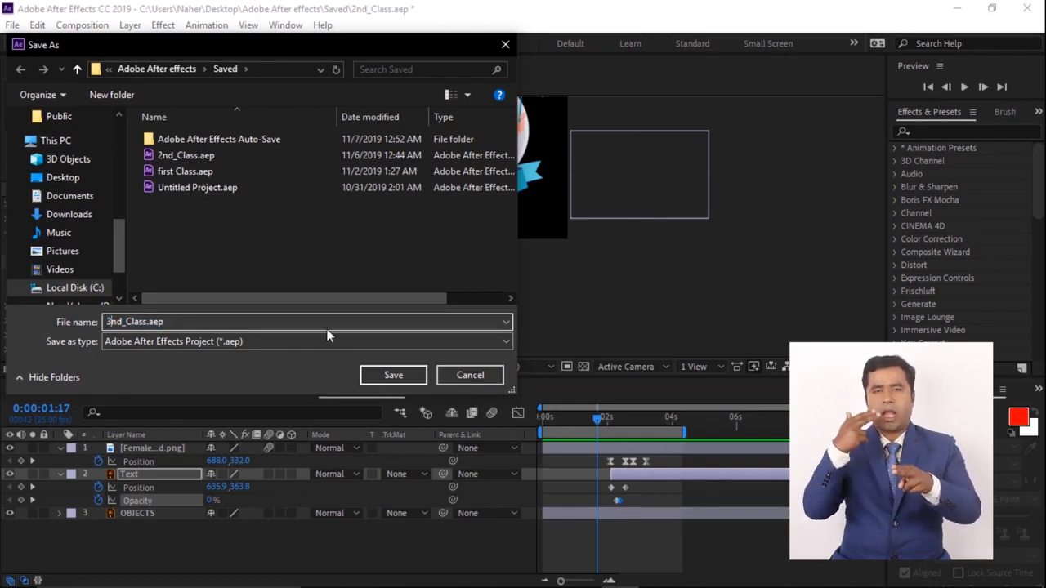
pyautogui.click(386, 376)
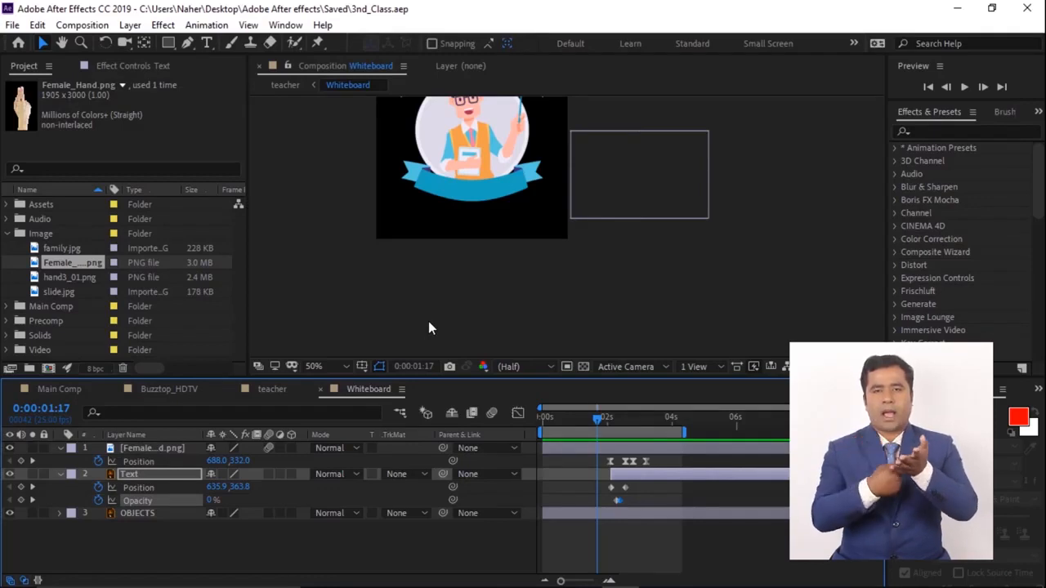
# - In the teacher composition, place a duplicate of the Whiteboard layer at the bottom of the layer stack
pyautogui.click(272, 388)
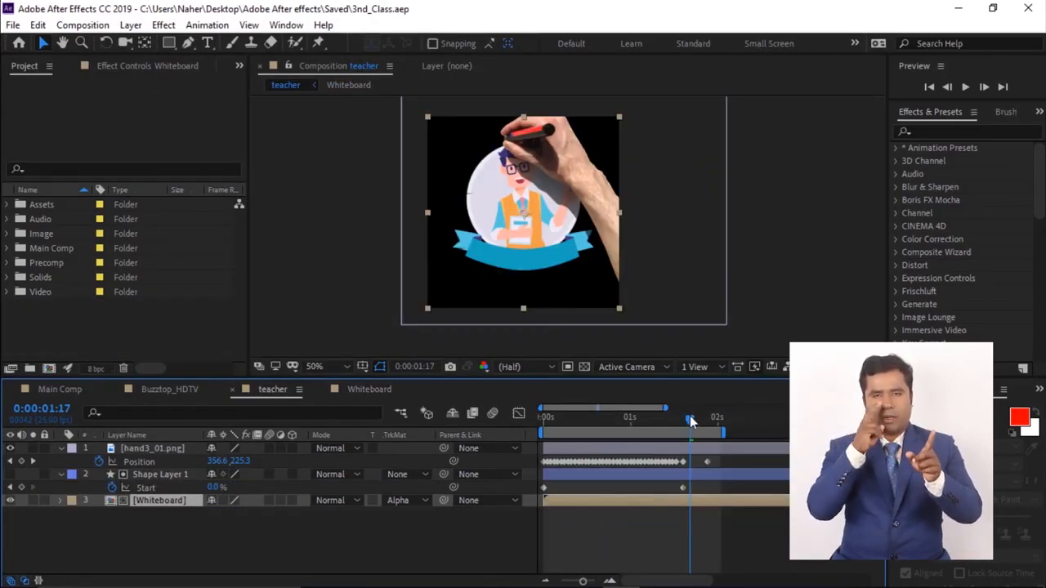
pyautogui.moveTo(662, 426); pyautogui.dragTo(529, 438)
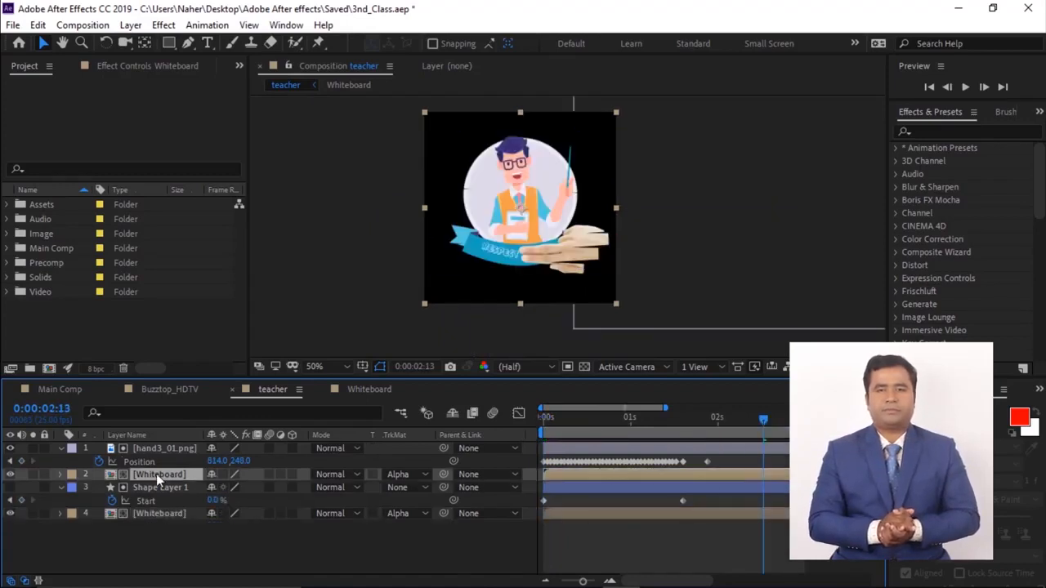
pyautogui.moveTo(157, 474); pyautogui.dragTo(149, 527)
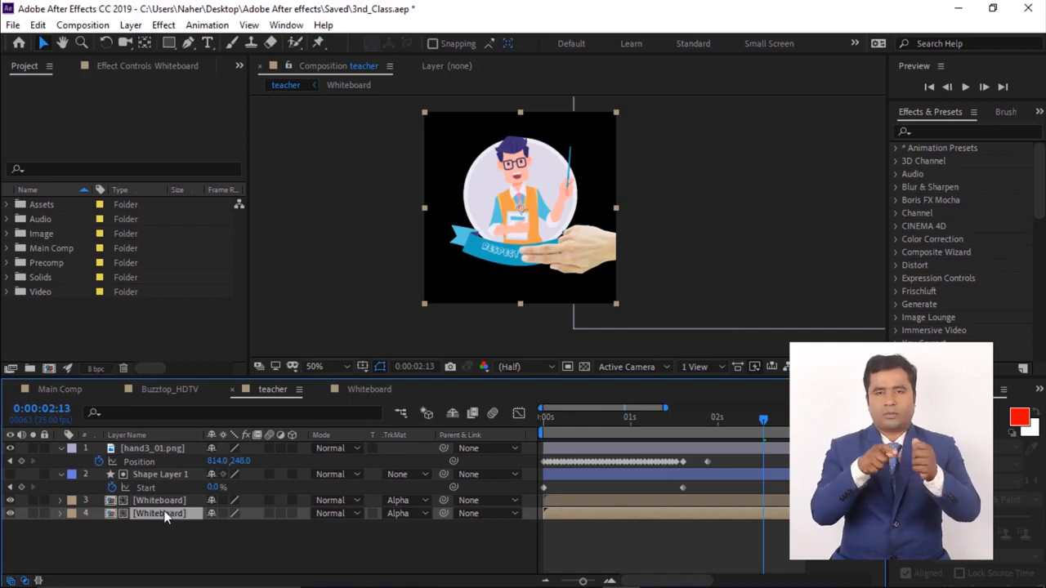
# - Rename the bottom Whiteboard layer to Whiteboard2
pyautogui.press('Return')
pyautogui.click(180, 513)
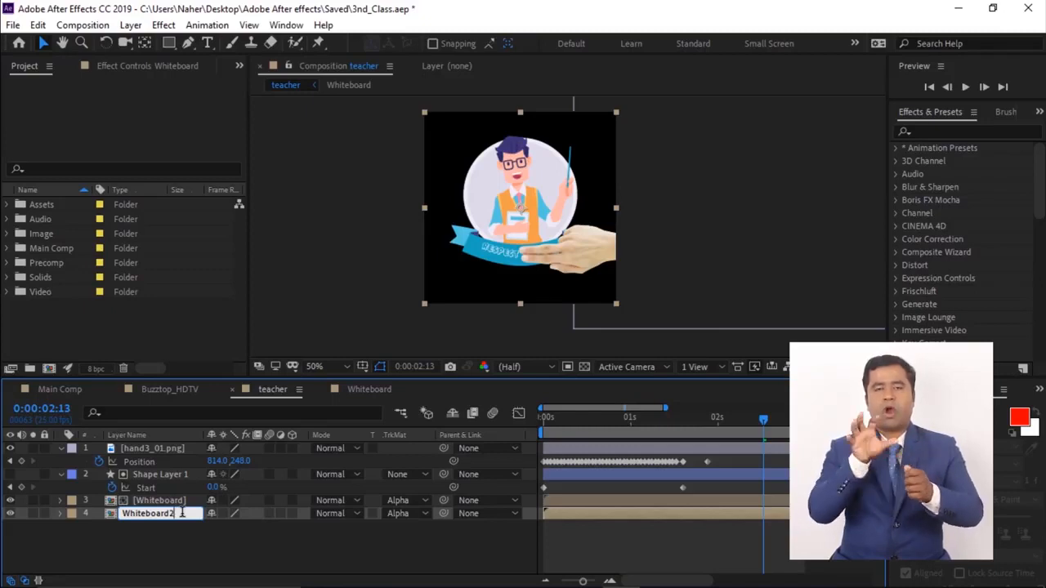
pyautogui.write('2')
pyautogui.press('Return')
# - Slide the Whiteboard2 layer so it starts at about 0:00:01:22, where the hand finishes drawing
pyautogui.moveTo(762, 420); pyautogui.dragTo(631, 423)
pyautogui.click(148, 501)
pyautogui.click(420, 514)
pyautogui.click(433, 422)
pyautogui.moveTo(595, 514); pyautogui.dragTo(756, 515)
pyautogui.moveTo(634, 420)
pyautogui.mouseDown()
pyautogui.moveTo(764, 440)
pyautogui.moveTo(707, 435)
pyautogui.mouseUp()
pyautogui.click(726, 500)
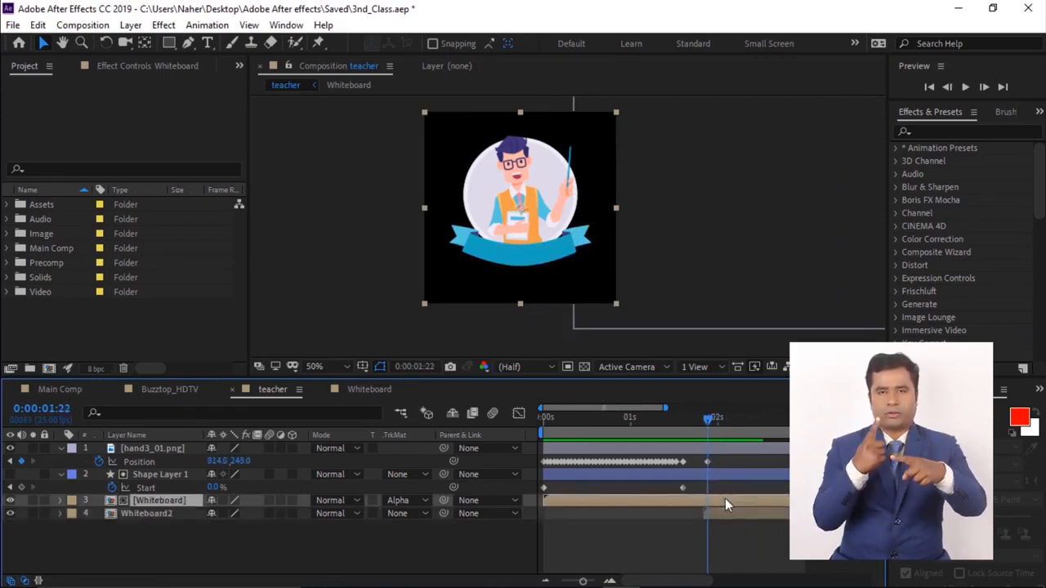
# - Trim the upper Whiteboard layer to end at 0:00:01:22, where Whiteboard2 begins
pyautogui.hotkey('alt', ']')
pyautogui.moveTo(708, 422)
pyautogui.mouseDown()
pyautogui.moveTo(733, 429)
pyautogui.moveTo(713, 436)
pyautogui.mouseUp()
pyautogui.click(161, 531)
pyautogui.click(161, 515)
pyautogui.click(756, 421)
pyautogui.moveTo(735, 429); pyautogui.dragTo(725, 430)
pyautogui.doubleClick(725, 514)
pyautogui.moveTo(616, 428); pyautogui.dragTo(631, 429)
# - Create a new composition named Tracking with the HDV/HDTV 720 25 preset
pyautogui.click(272, 389)
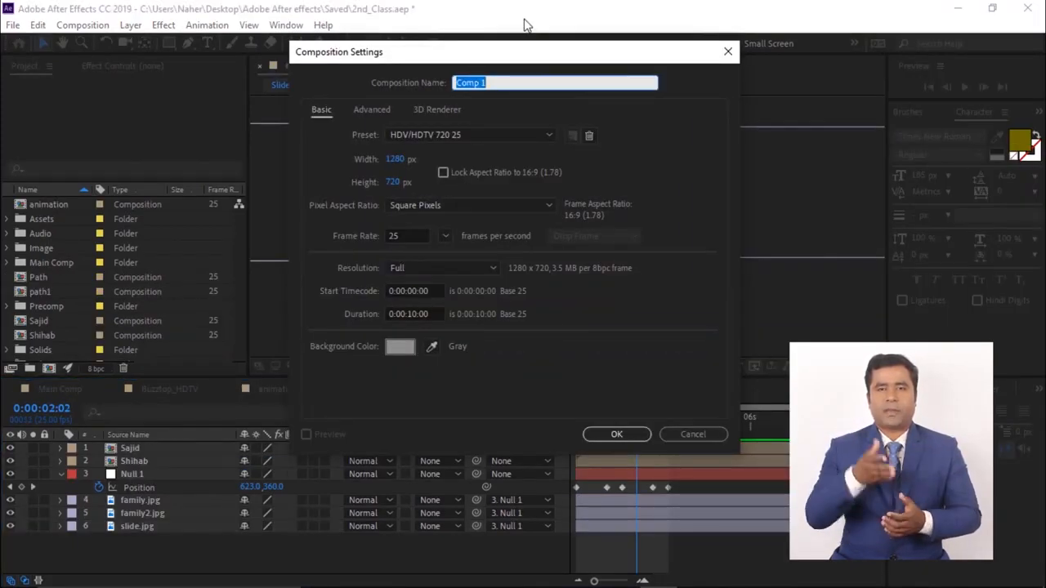
pyautogui.write('Ti')
pyautogui.write('a')
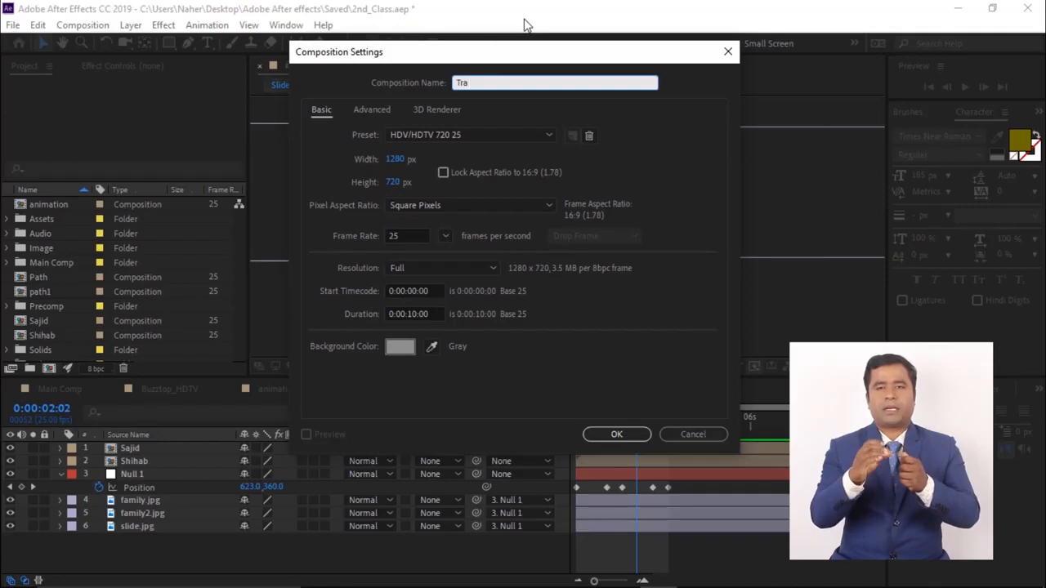
pyautogui.write('k')
pyautogui.write('cking')
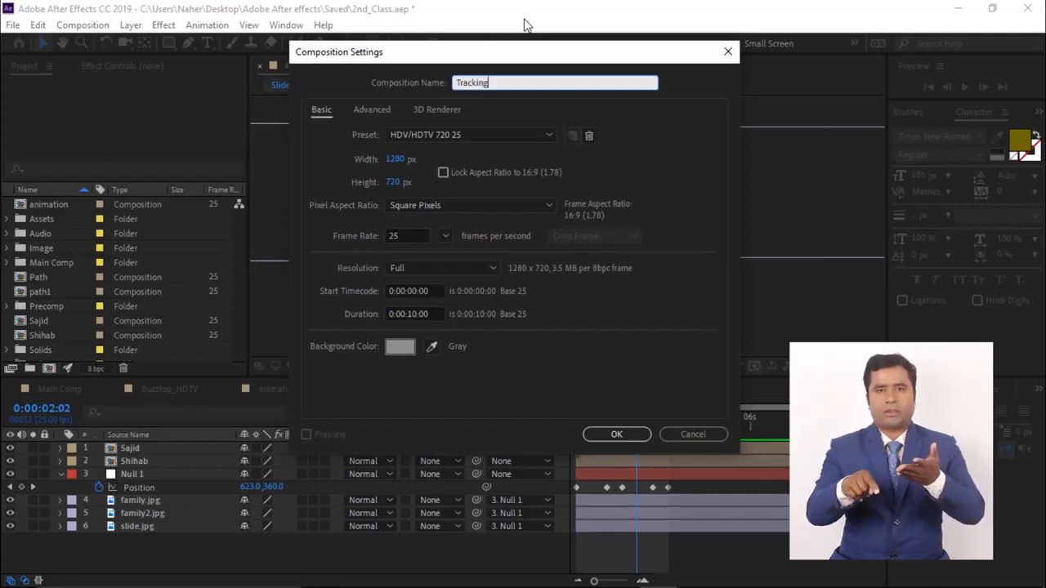
pyautogui.press('Return')
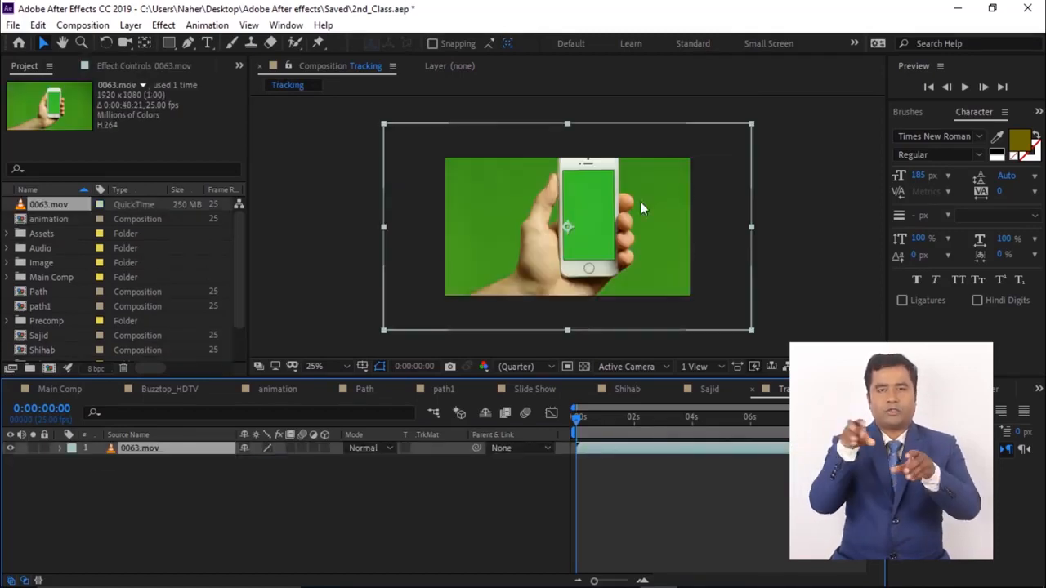
# - Scale the 0063.mov phone footage layer to 71% and scrub through it to about 0:00:03:18
pyautogui.press('s')
pyautogui.moveTo(265, 462); pyautogui.dragTo(244, 464)
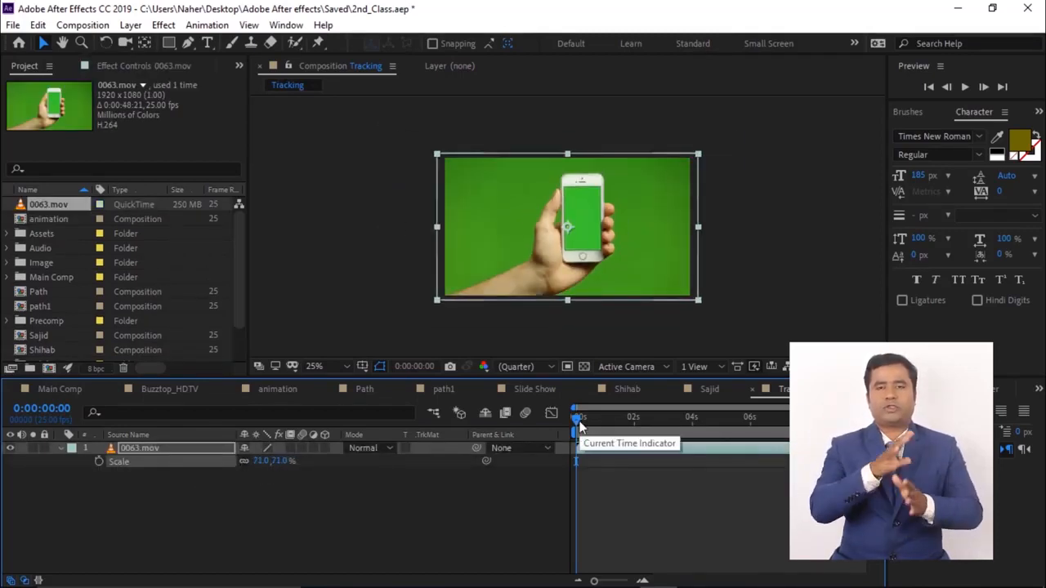
pyautogui.press('space')
pyautogui.moveTo(579, 425); pyautogui.dragTo(683, 418)
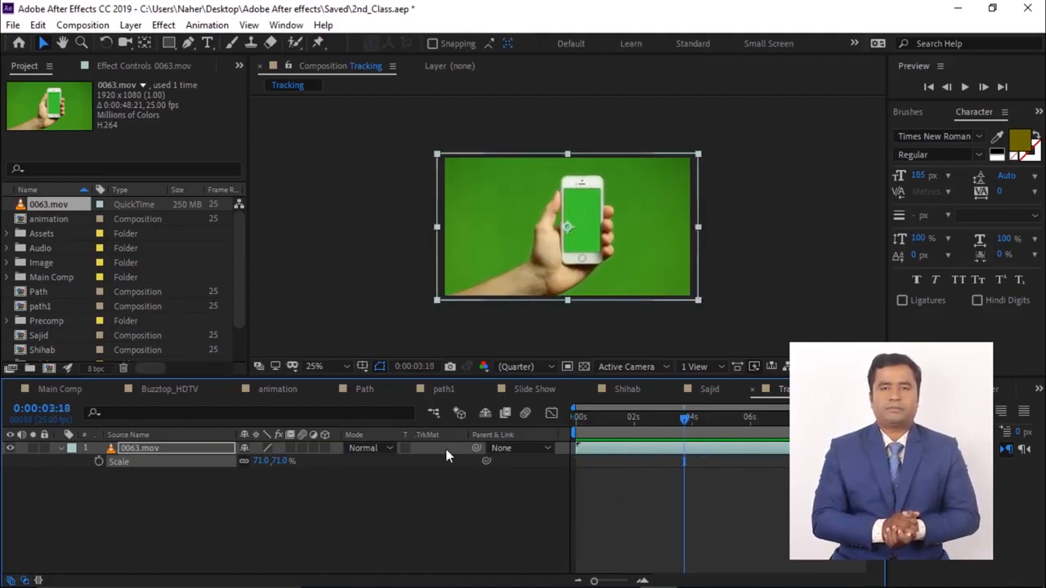
pyautogui.click(39, 25)
pyautogui.moveTo(17, 25)
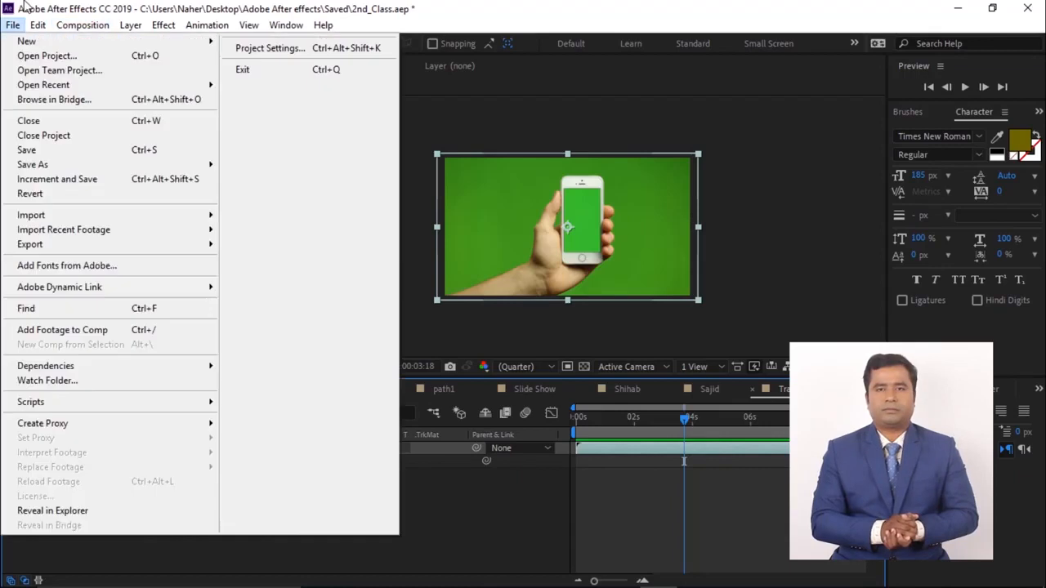
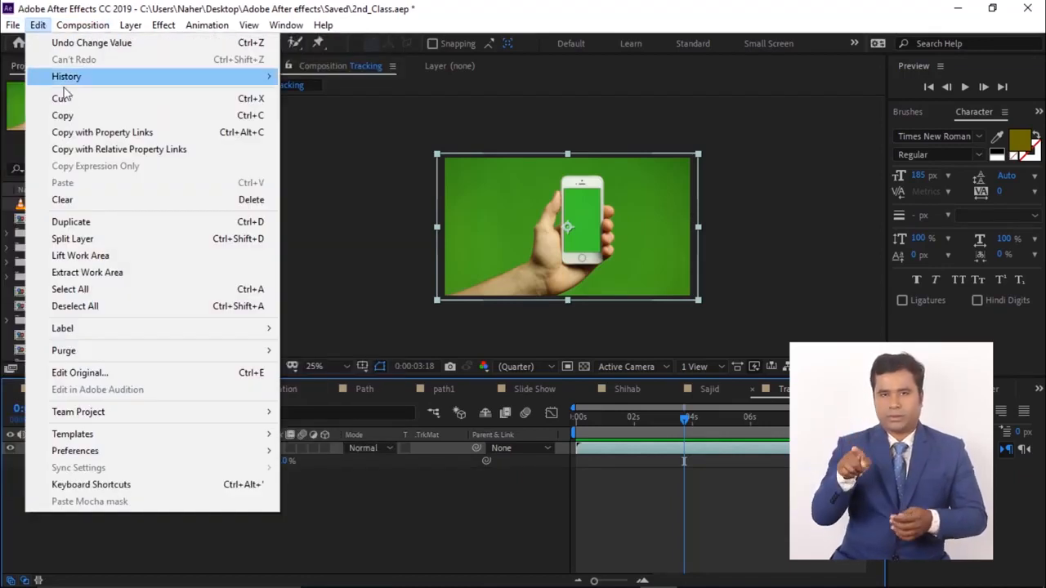
# - Split the 0063.mov layer at 0:00:03:18 and delete the split-off upper duplicate
pyautogui.click(72, 239)
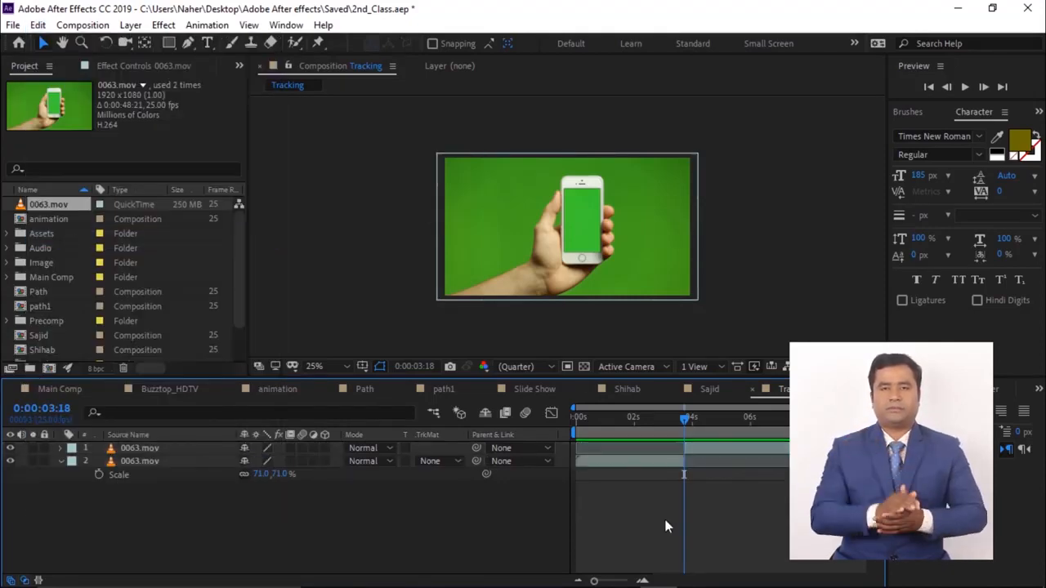
pyautogui.press('Delete')
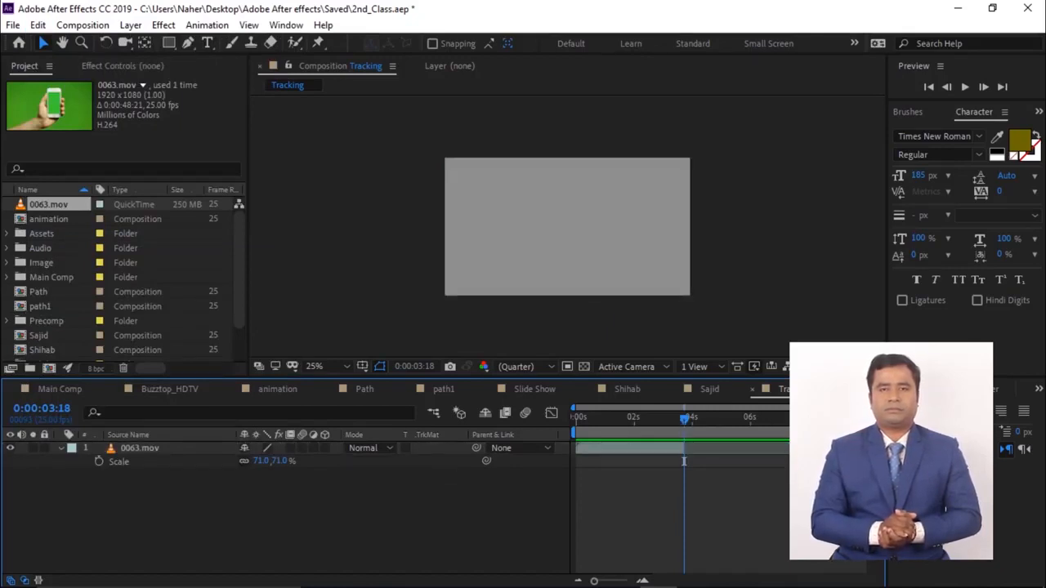
# - Set the work area end to about 0:00:03:17 and trim the composition to the work area
pyautogui.moveTo(684, 420); pyautogui.dragTo(683, 423)
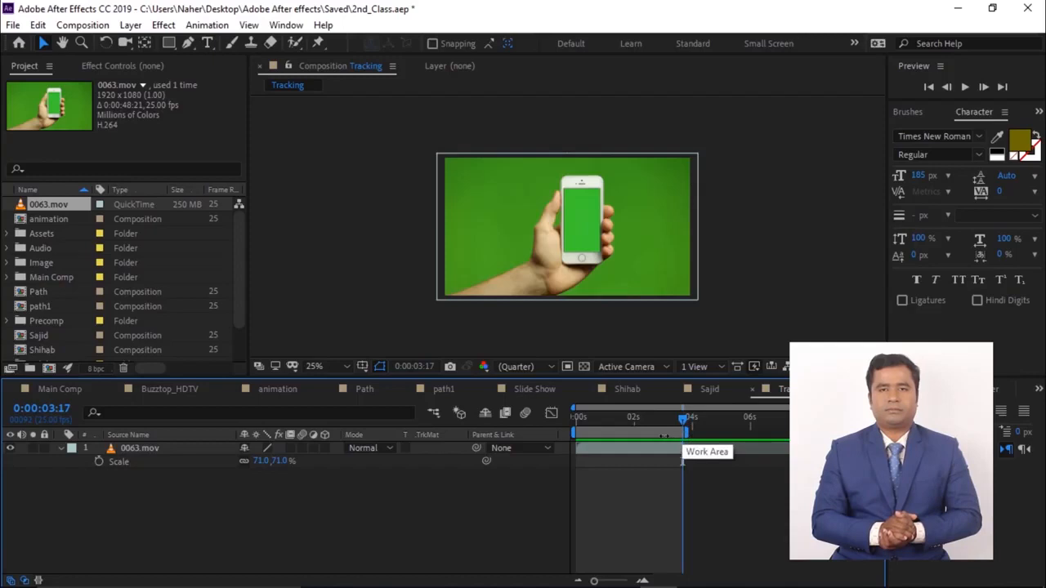
pyautogui.rightClick(652, 433)
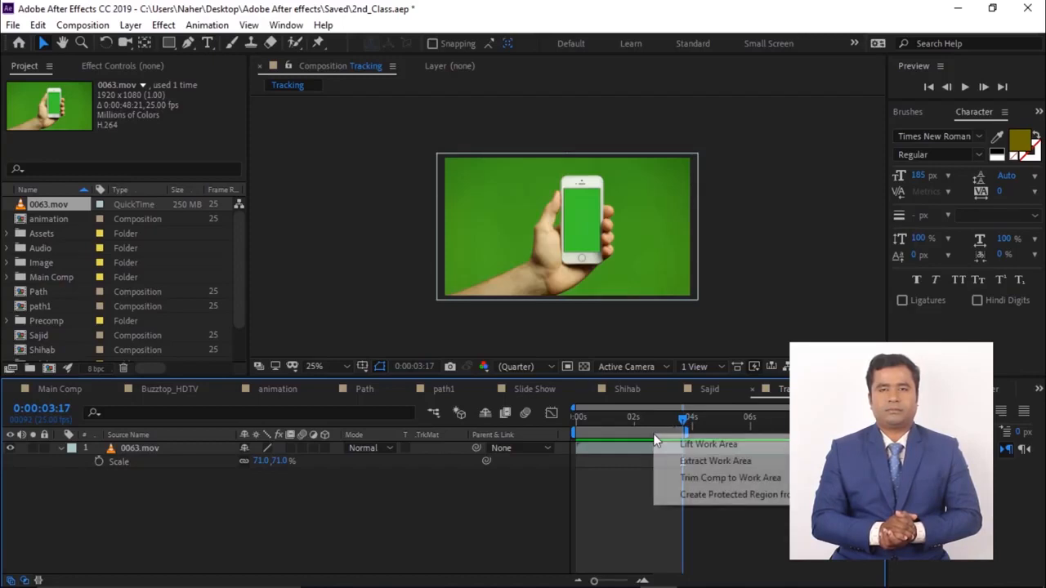
pyautogui.click(695, 478)
pyautogui.moveTo(863, 418); pyautogui.dragTo(745, 480)
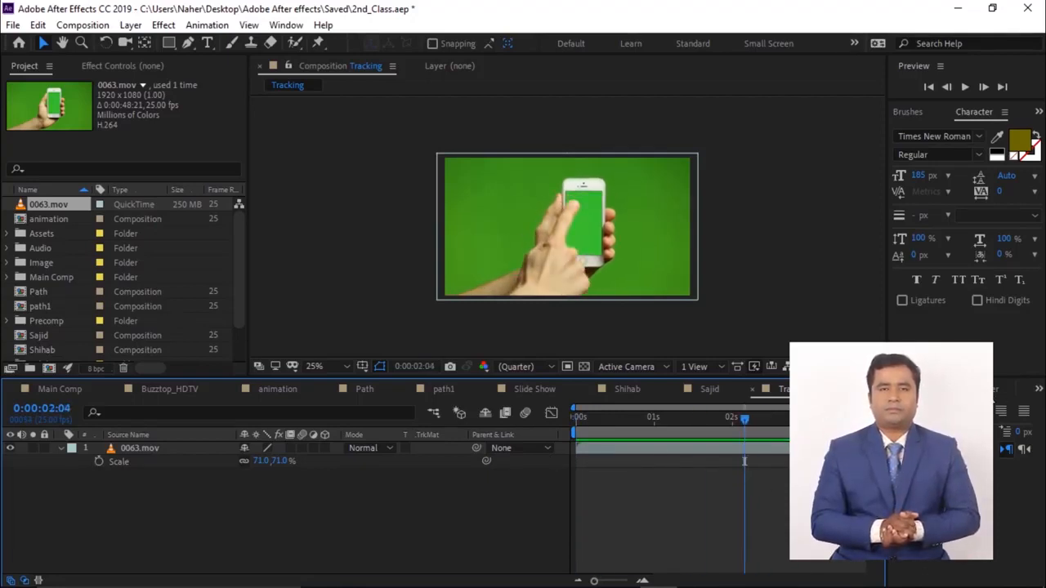
# - Open the Tracker panel and start a Track Motion on the 0063.mov layer
pyautogui.click(286, 24)
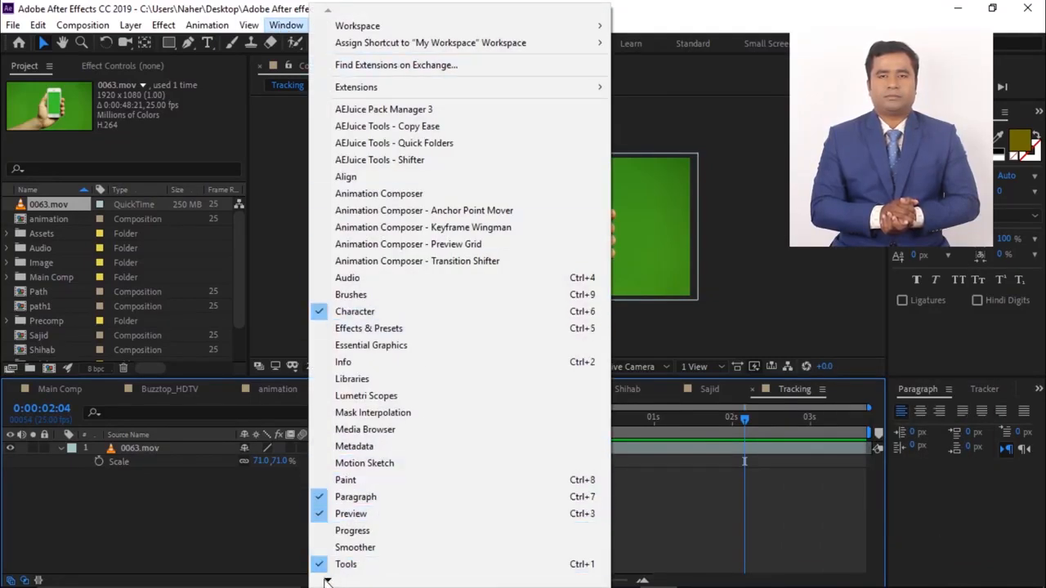
pyautogui.moveTo(328, 578)
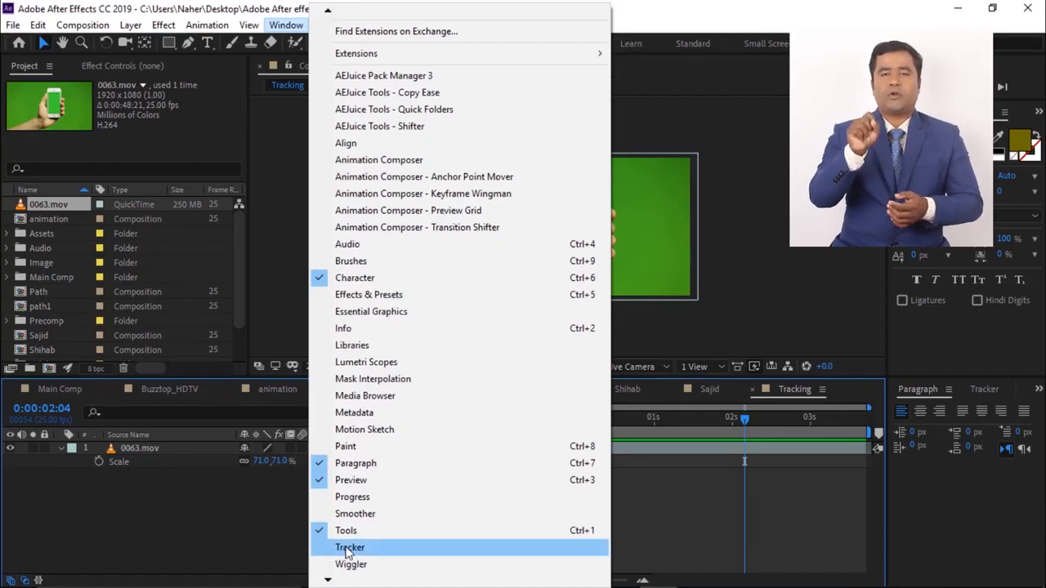
pyautogui.click(349, 548)
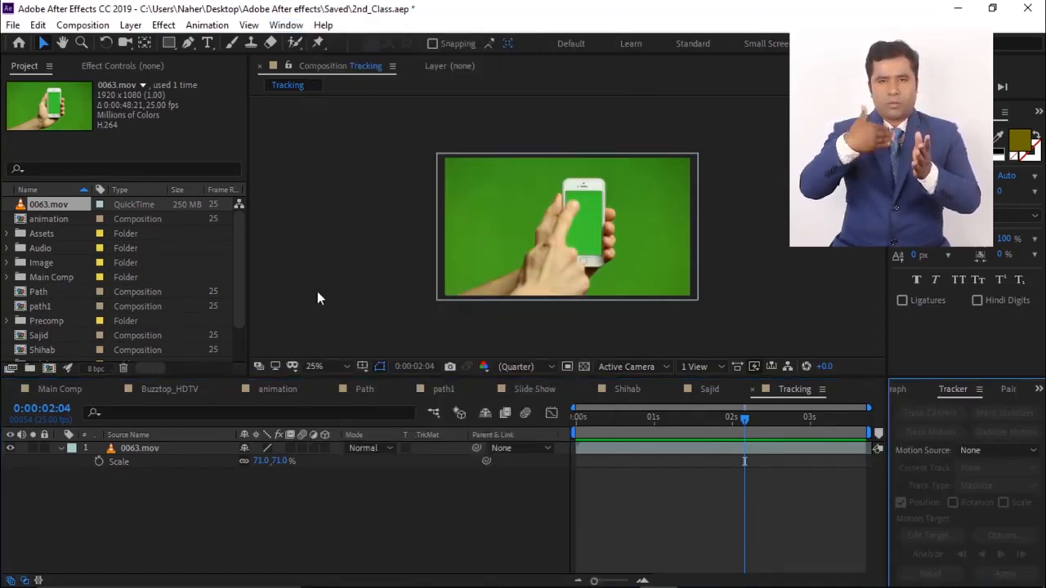
pyautogui.click(150, 450)
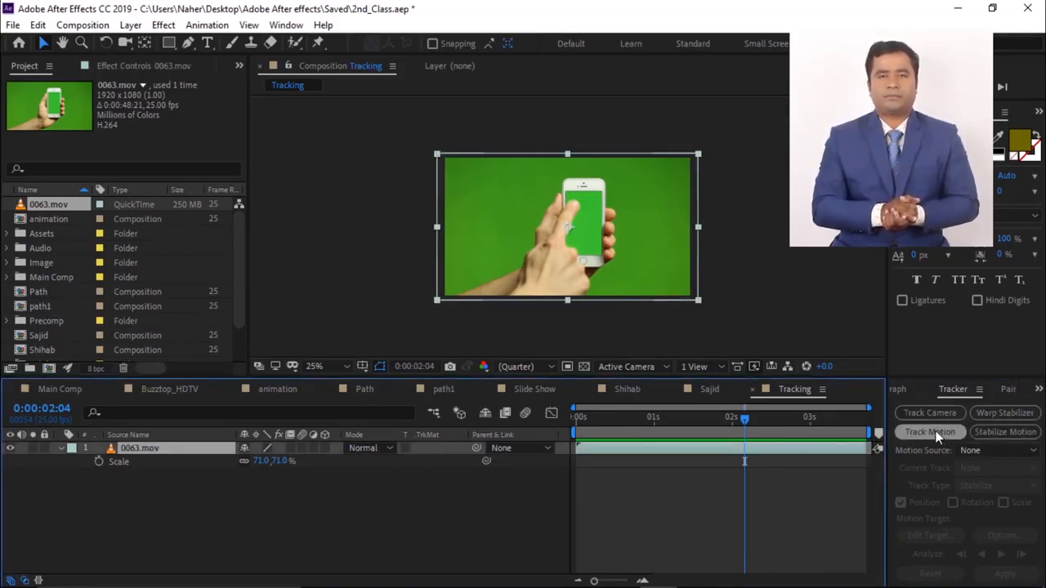
pyautogui.click(935, 434)
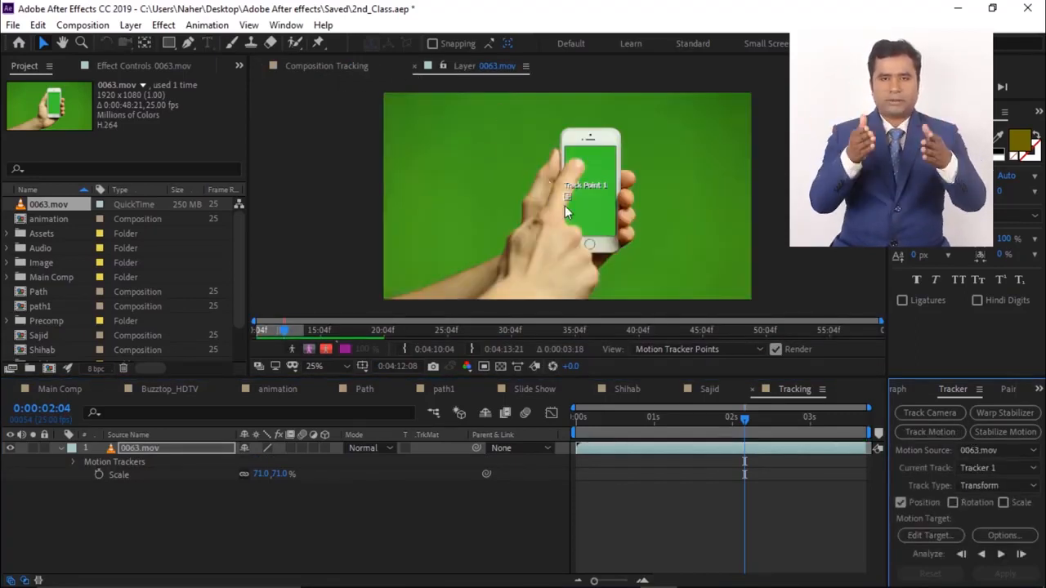
# - Move Track Point 1 onto the phone and return to the start of the timeline
pyautogui.scroll(4, 578, 210)
pyautogui.moveTo(563, 234); pyautogui.dragTo(487, 291)
pyautogui.moveTo(576, 202); pyautogui.dragTo(515, 219)
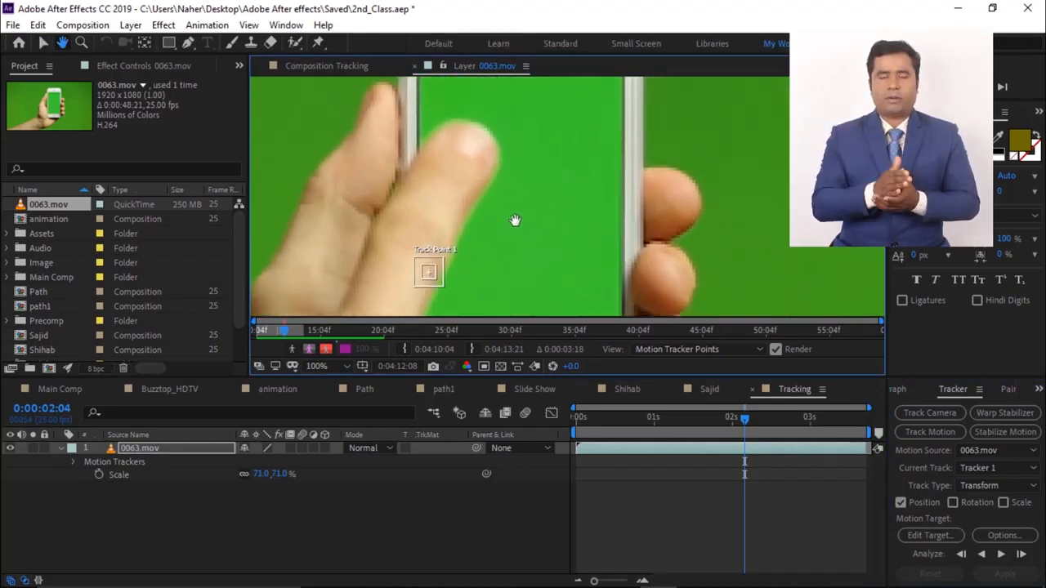
pyautogui.press('v')
pyautogui.scroll(-2, 454, 250)
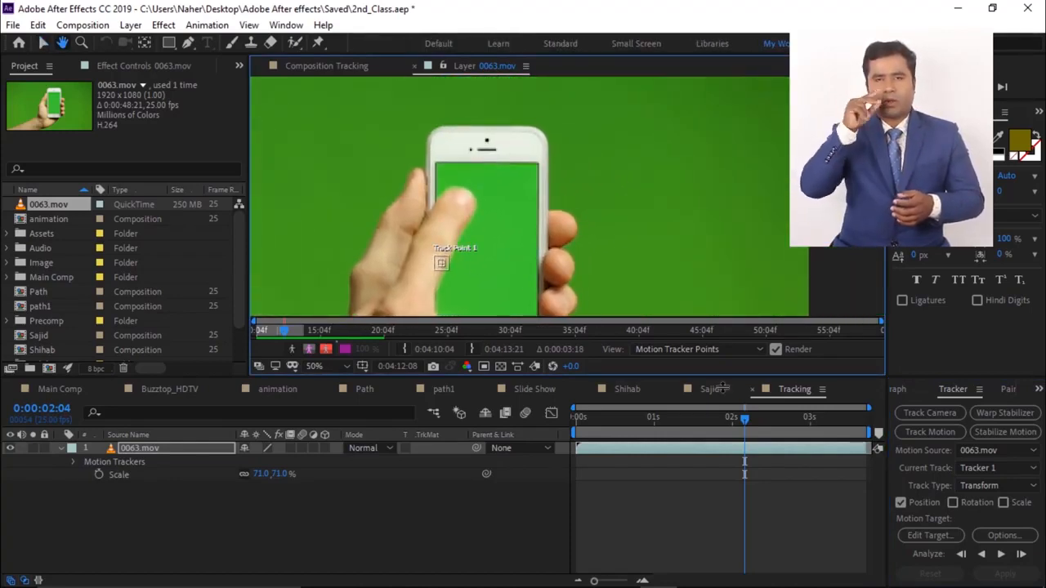
pyautogui.press('v')
pyautogui.moveTo(745, 420); pyautogui.dragTo(521, 464)
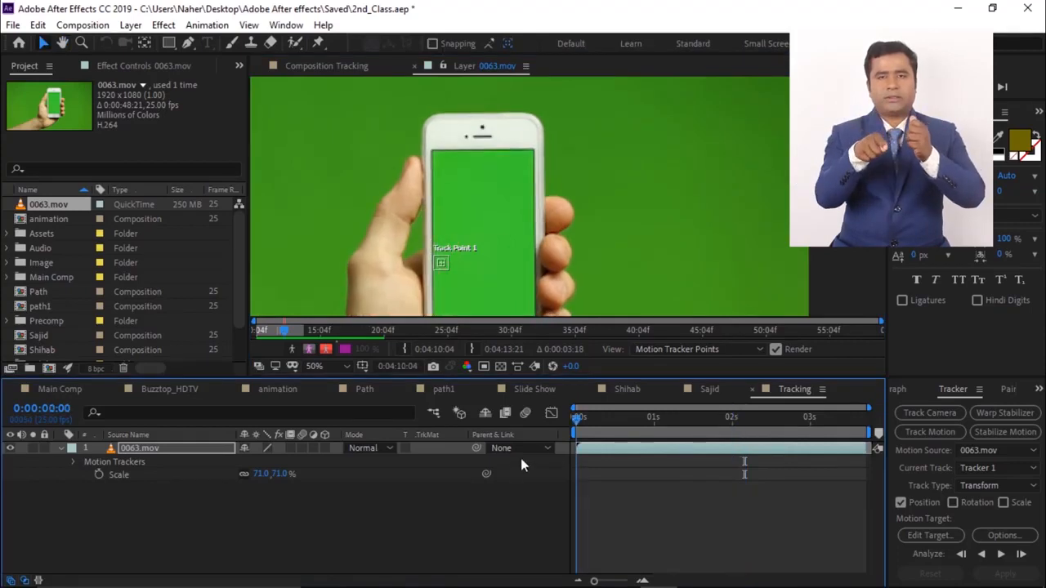
# - Try repositioning Track Point 1 lower on the phone and undo the last move
pyautogui.scroll(2, 440, 263)
pyautogui.moveTo(434, 256); pyautogui.dragTo(447, 276)
pyautogui.scroll(-2, 563, 205)
pyautogui.press('v')
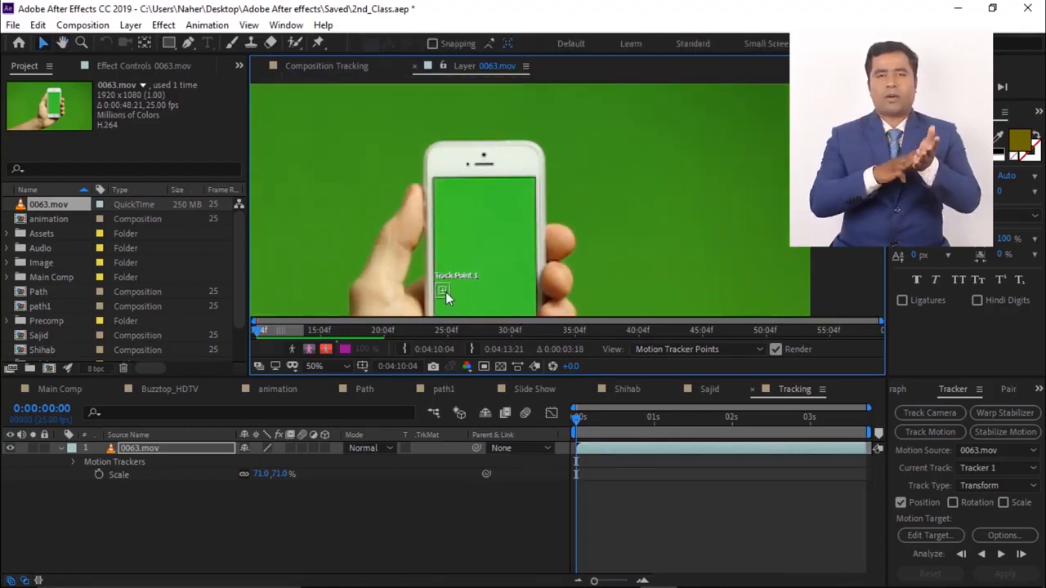
pyautogui.moveTo(445, 291); pyautogui.dragTo(482, 232)
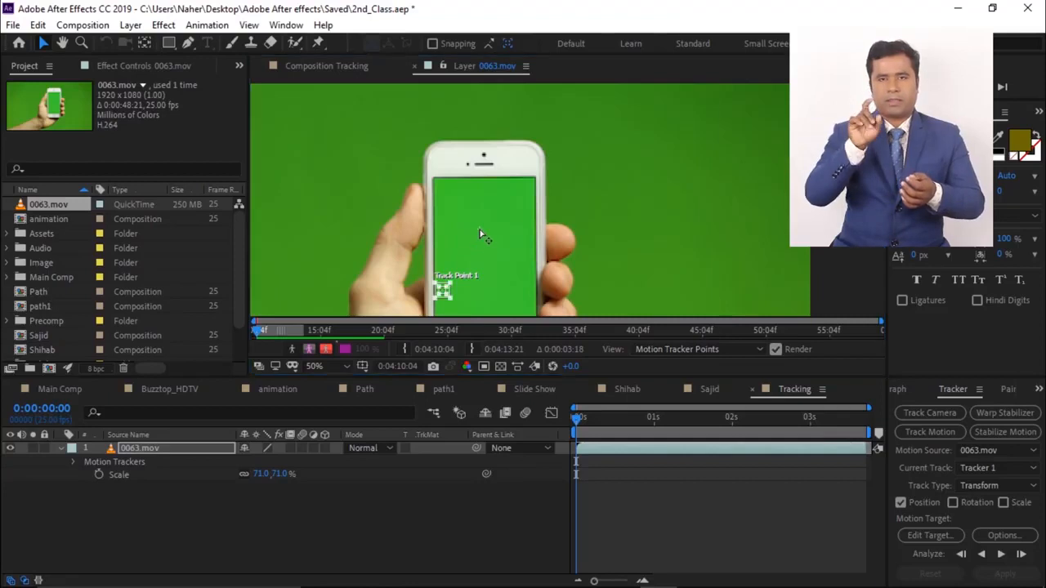
pyautogui.hotkey('ctrl', 'z')
# - Place Track Point 1 on the phone's earpiece at the top of the handset
pyautogui.scroll(1, 438, 295)
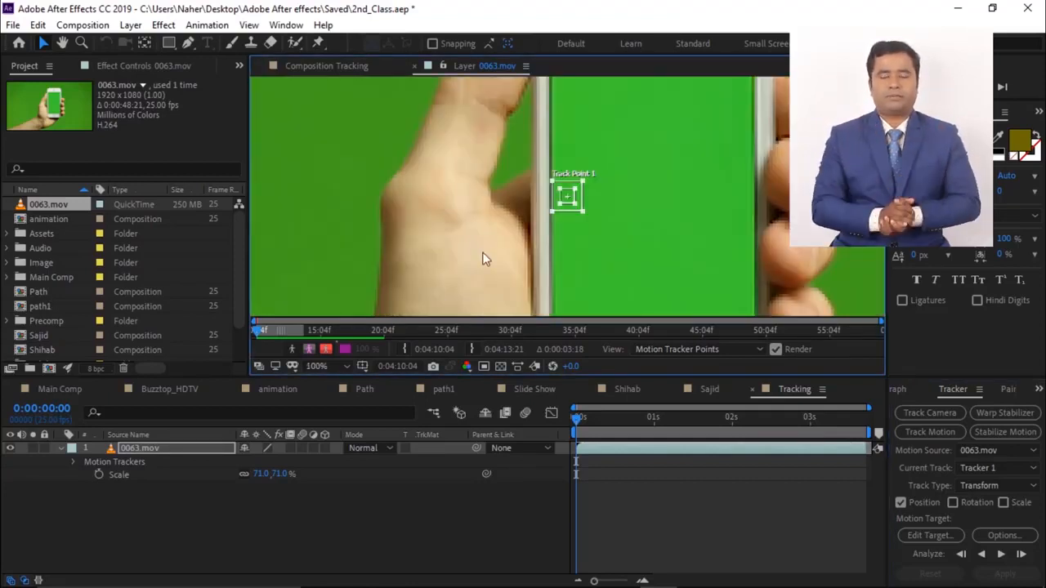
pyautogui.press('space')
pyautogui.moveTo(482, 251); pyautogui.dragTo(377, 313)
pyautogui.moveTo(475, 266); pyautogui.dragTo(572, 109)
pyautogui.press('space')
pyautogui.moveTo(491, 210); pyautogui.dragTo(438, 349)
pyautogui.moveTo(520, 237); pyautogui.dragTo(502, 131)
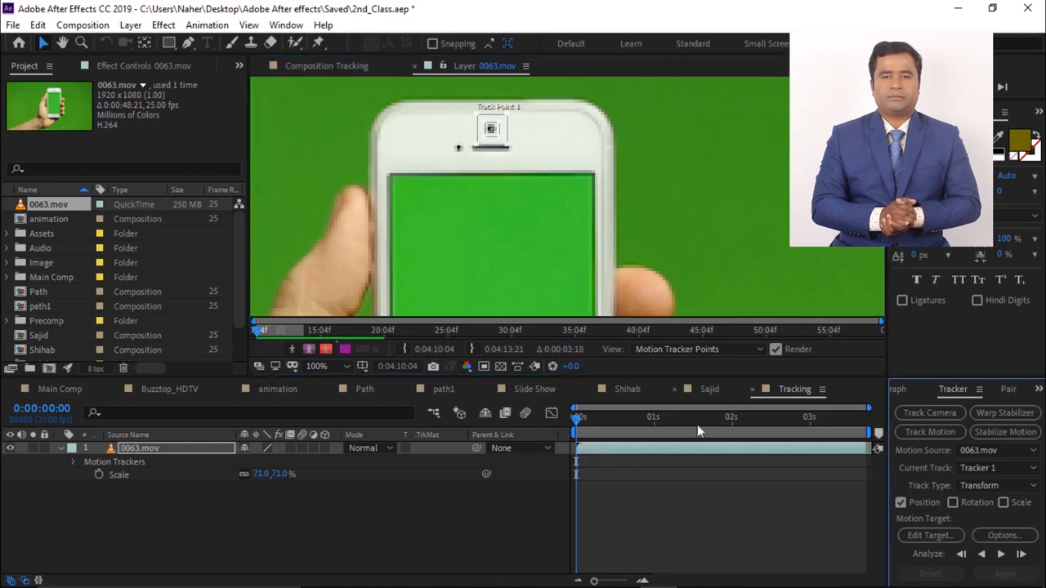
# - Analyze Track Point 1 forward through the footage and reveal the tracker's keyframed properties
pyautogui.click(1003, 555)
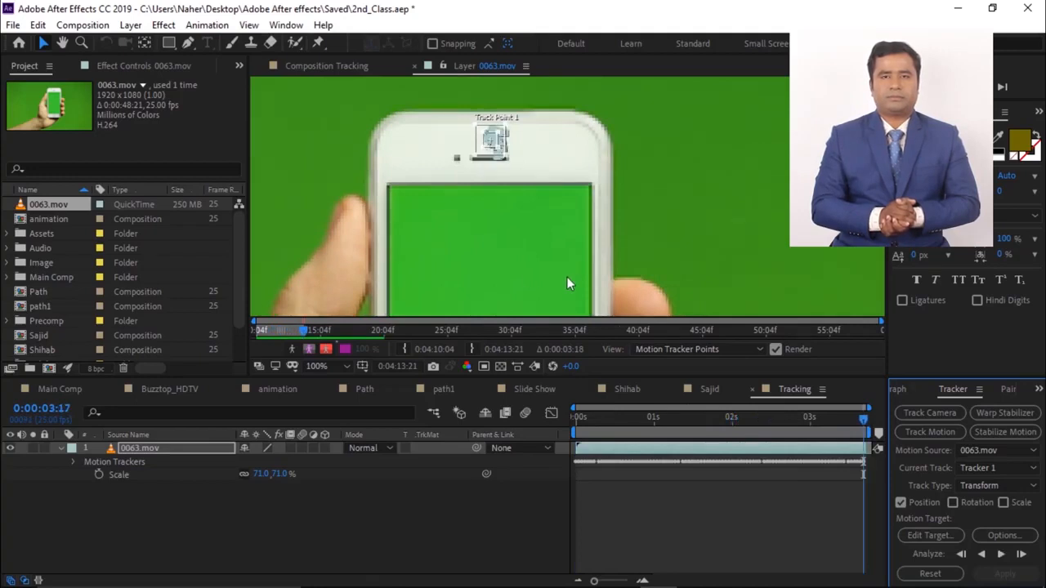
pyautogui.click(72, 461)
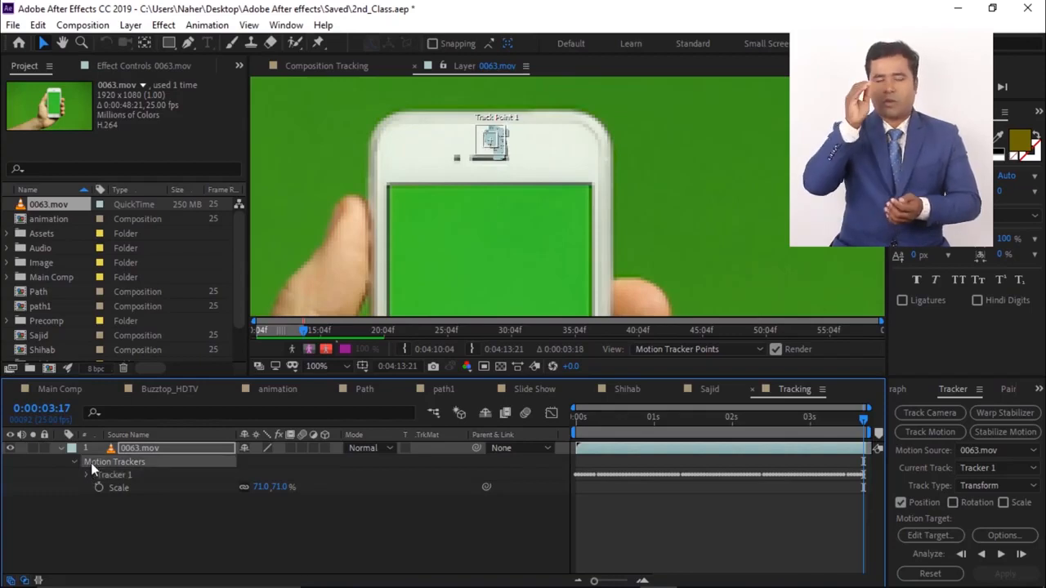
pyautogui.press('u')
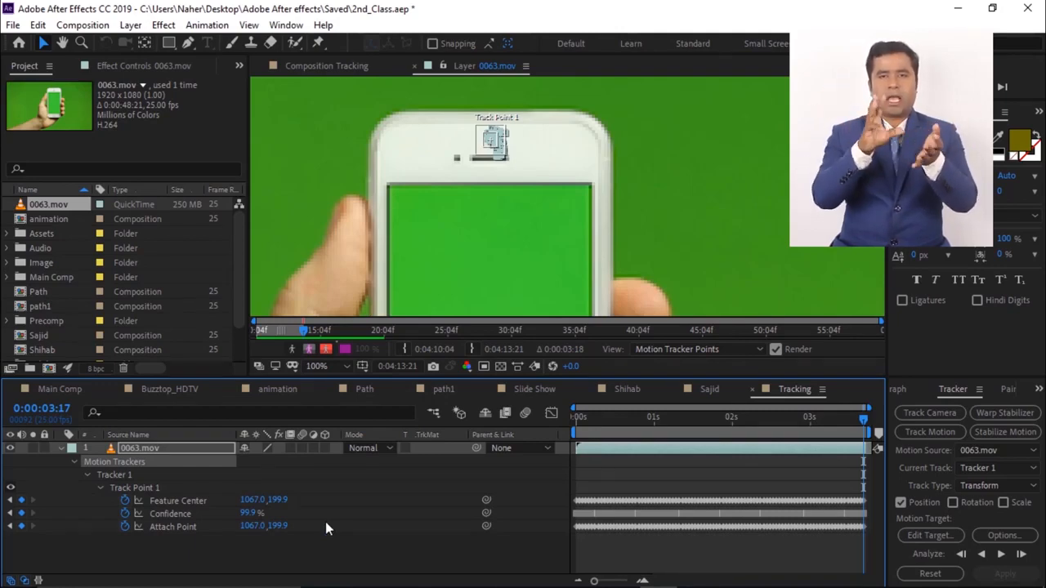
# - Collapse the tracker properties and add the Sajid composition as a layer above the footage
pyautogui.moveTo(863, 417); pyautogui.dragTo(551, 495)
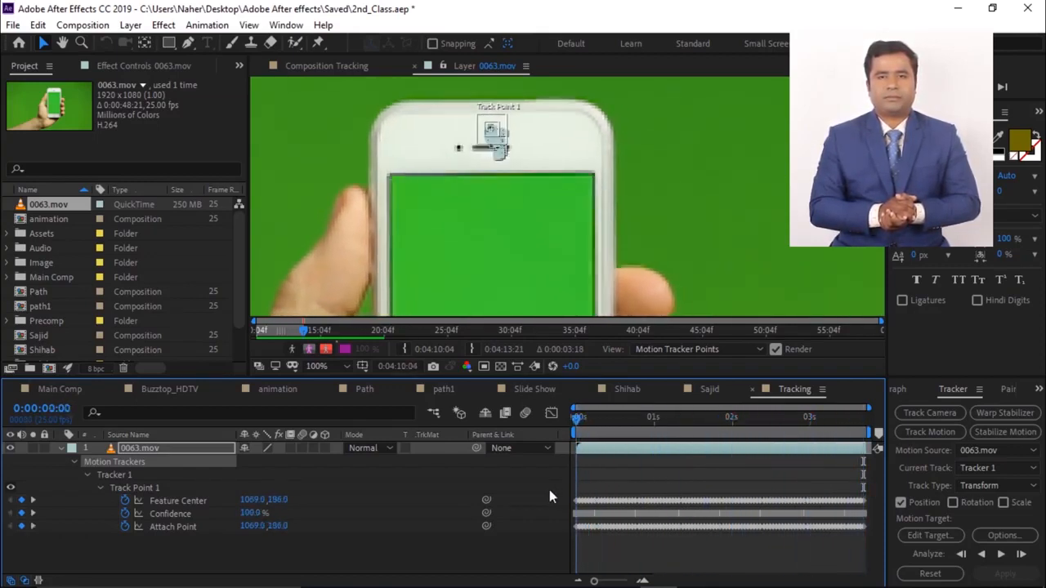
pyautogui.click(61, 448)
pyautogui.click(126, 486)
pyautogui.scroll(-2, 310, 235)
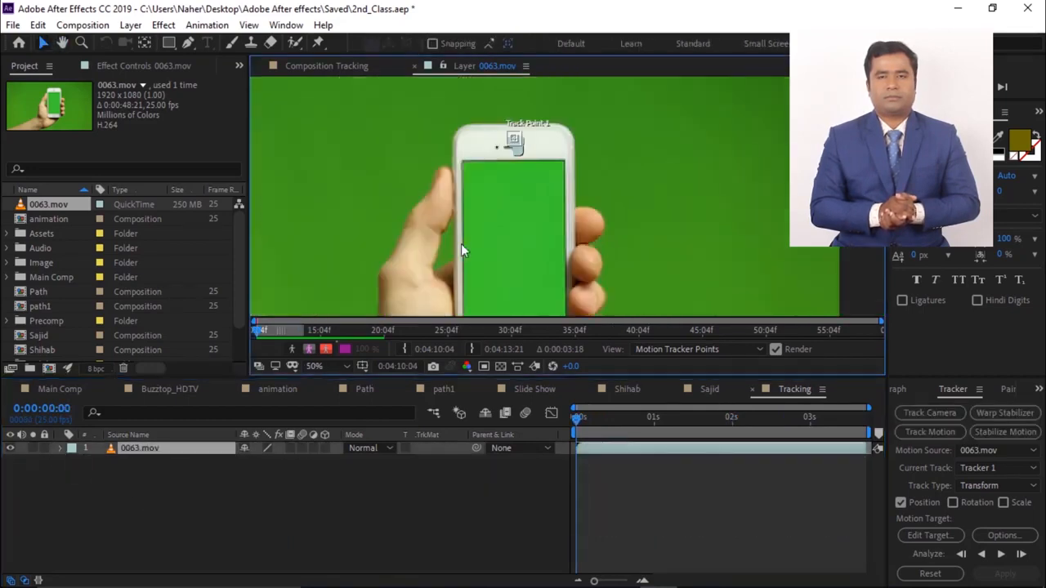
pyautogui.click(41, 336)
pyautogui.moveTo(53, 370); pyautogui.dragTo(66, 446)
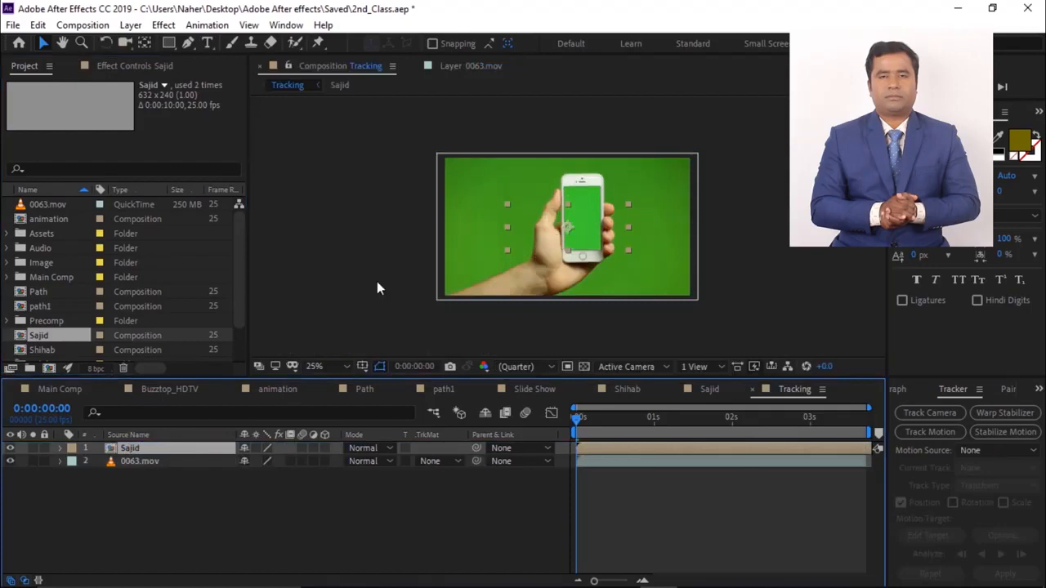
# - Set the tracker's motion source to 0063.mov from the Tracking composition
pyautogui.moveTo(581, 419); pyautogui.dragTo(614, 420)
pyautogui.click(695, 461)
pyautogui.click(996, 450)
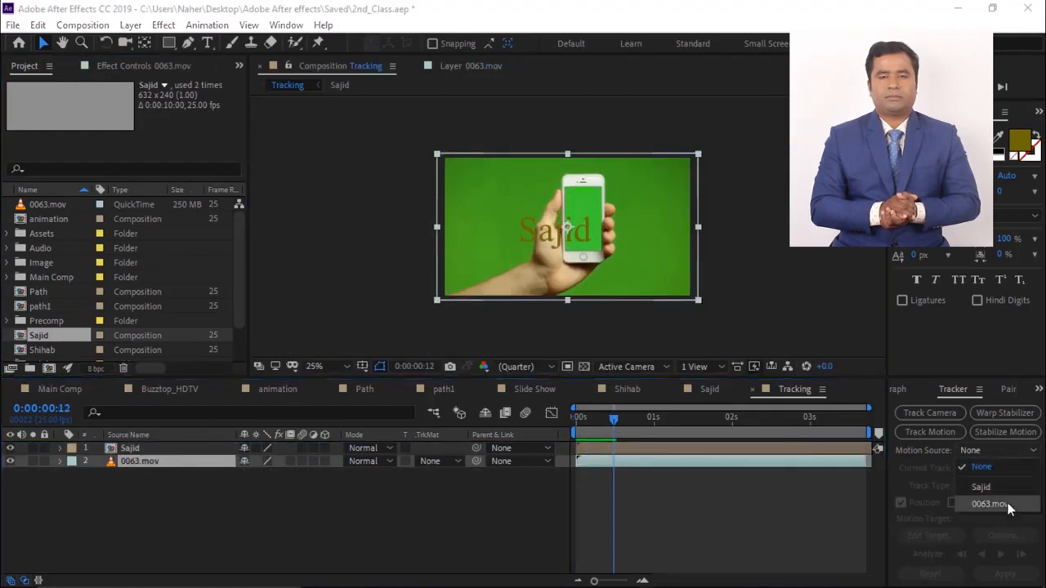
pyautogui.click(1002, 501)
pyautogui.press('Home')
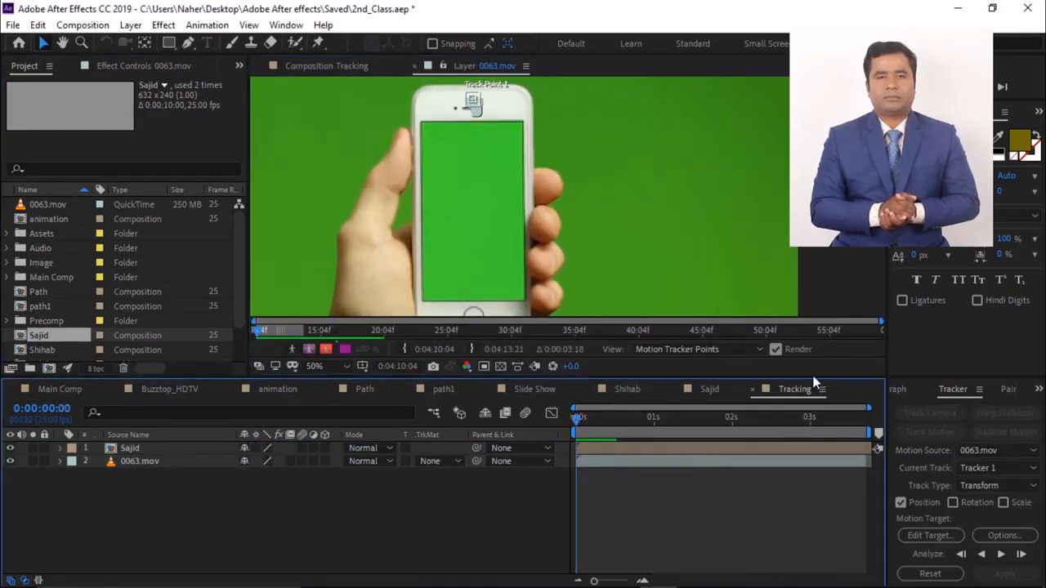
pyautogui.click(794, 390)
pyautogui.moveTo(578, 419); pyautogui.dragTo(645, 433)
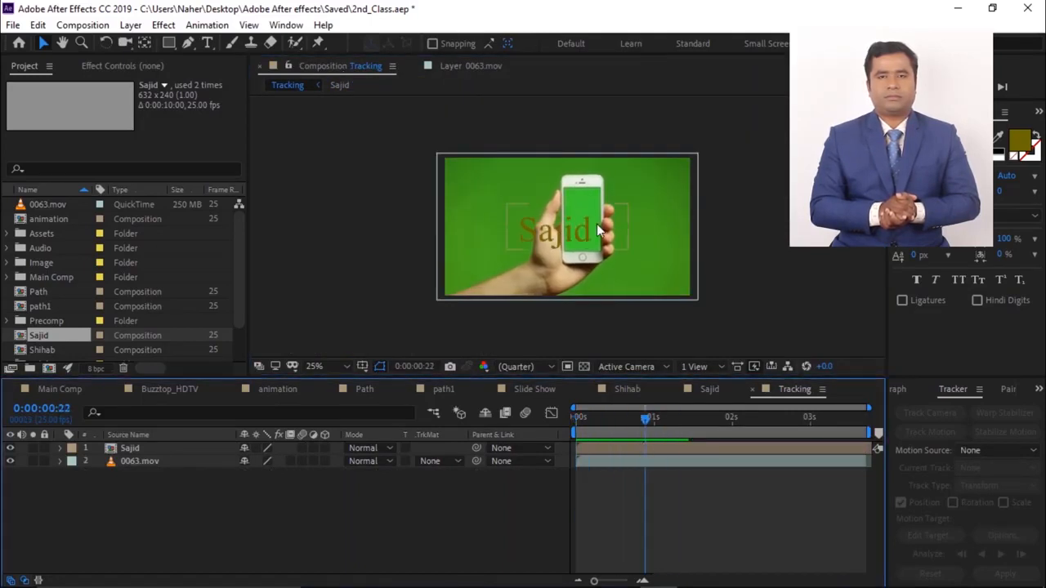
# - Set the motion source to 0063.mov and choose the Sajid layer as the motion target
pyautogui.click(203, 462)
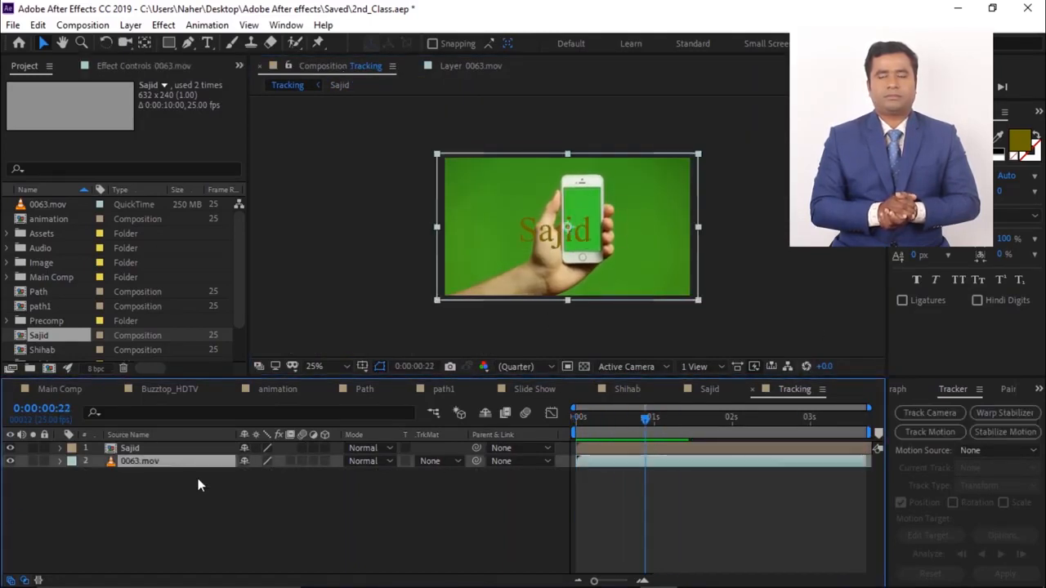
pyautogui.click(982, 456)
pyautogui.click(991, 502)
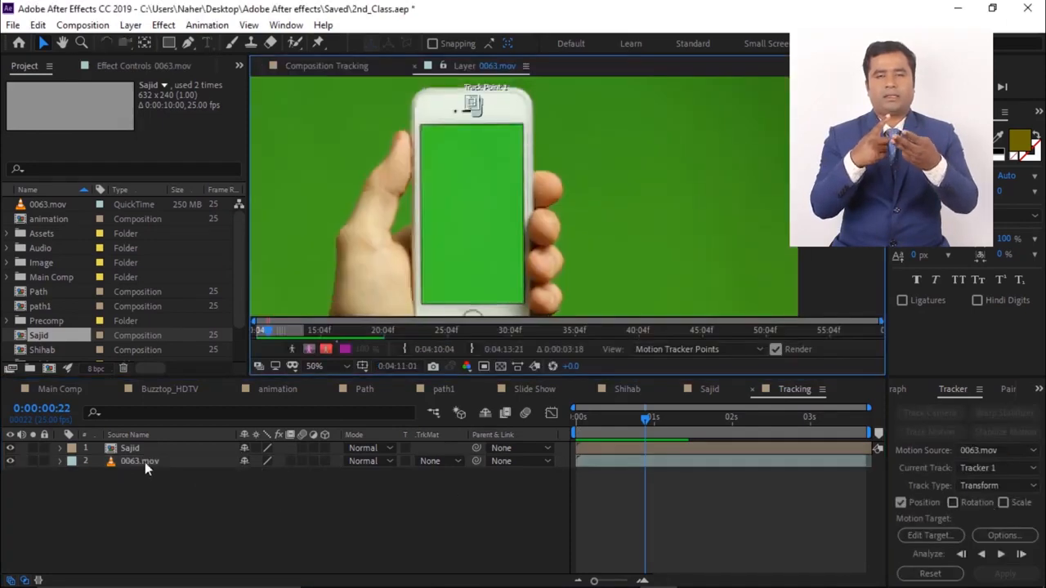
pyautogui.click(939, 535)
pyautogui.click(552, 346)
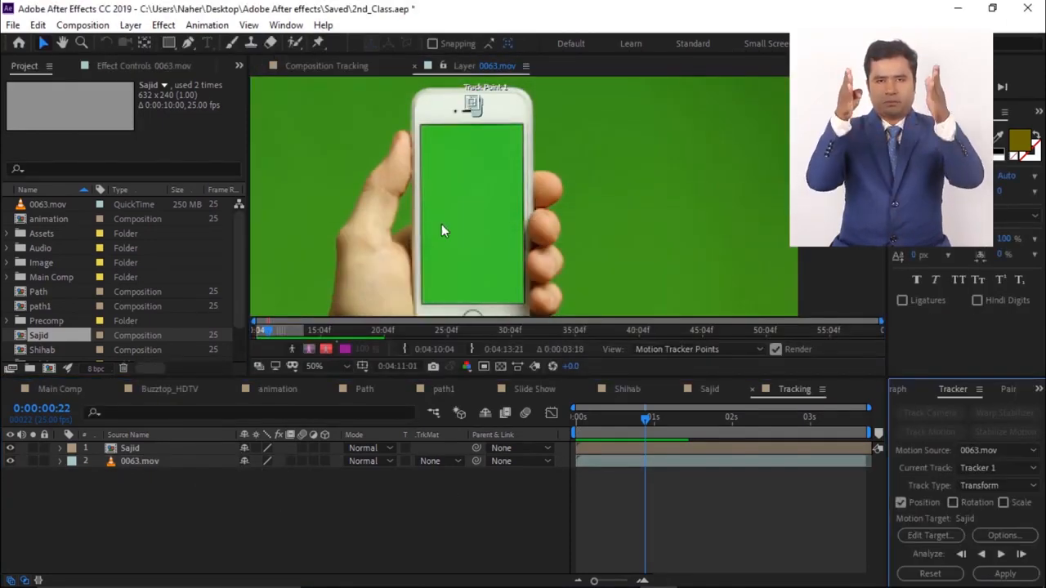
# - Apply the tracking data to the Sajid layer
pyautogui.scroll(-2, 441, 231)
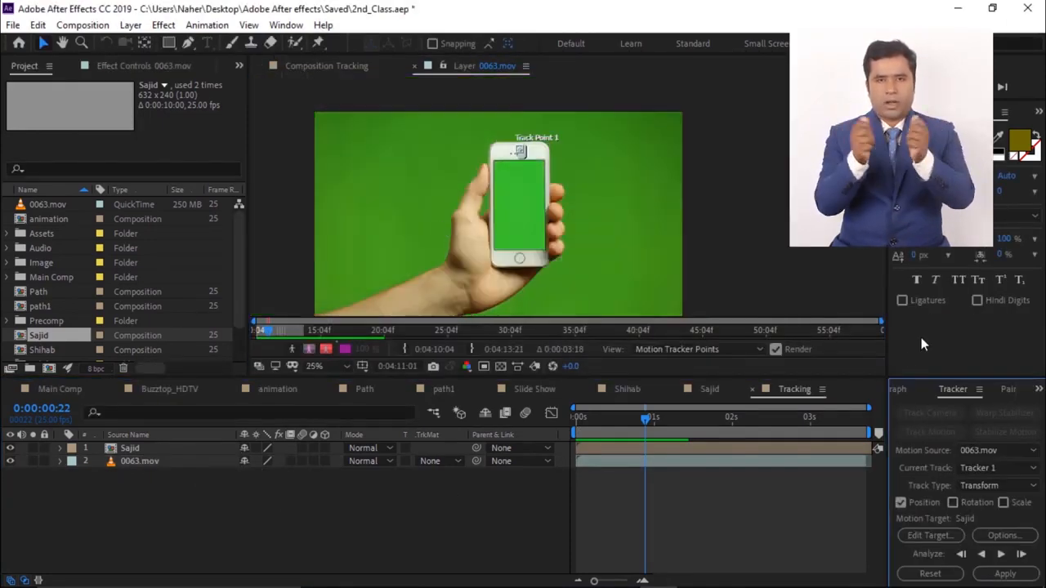
pyautogui.click(1004, 574)
pyautogui.click(511, 318)
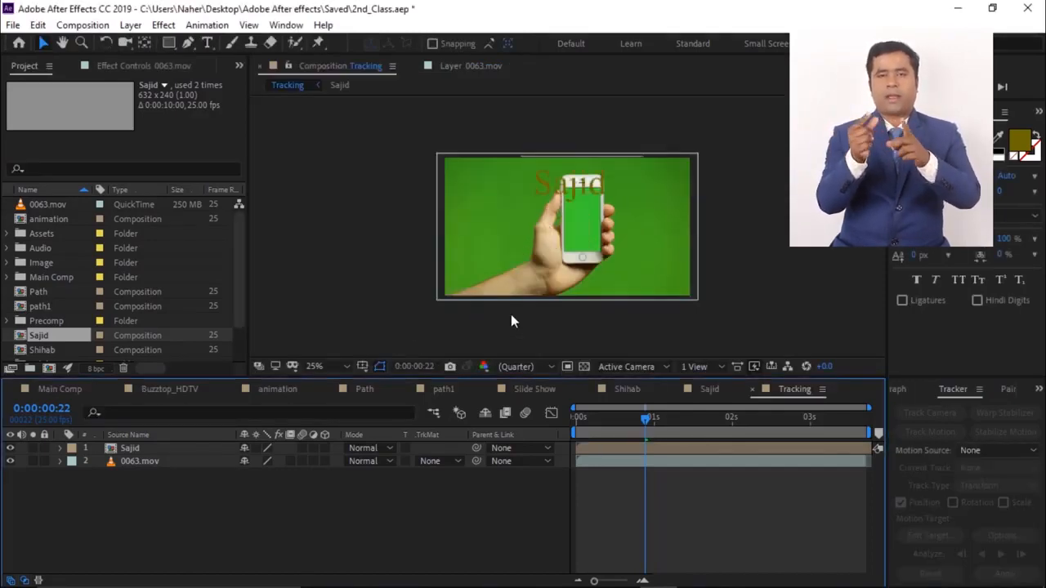
# - Preview the tracked Sajid text from the start of the composition
pyautogui.moveTo(642, 421); pyautogui.dragTo(578, 416)
pyautogui.click(393, 505)
pyautogui.press('space')
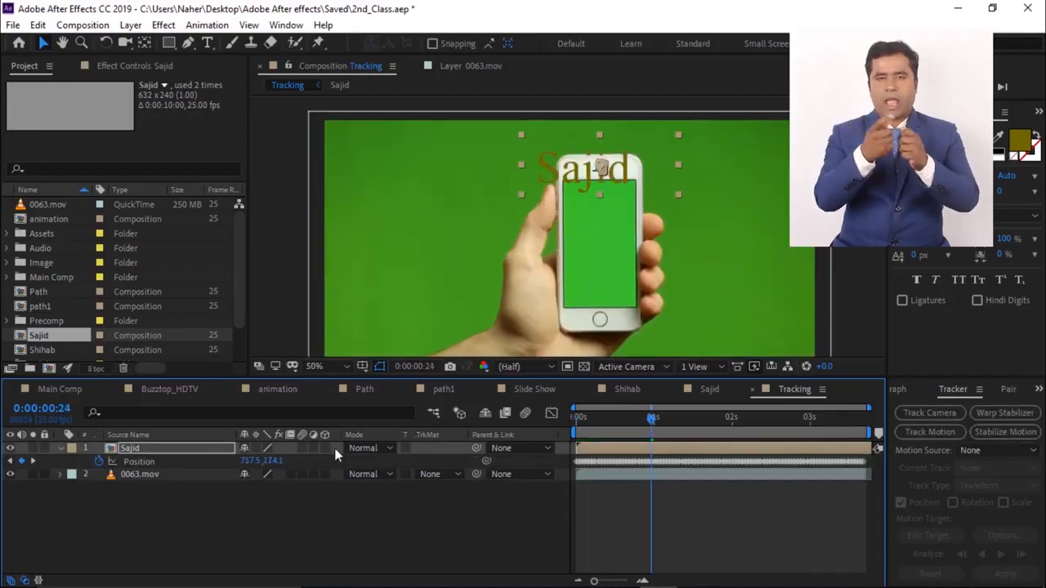
# - Lower the Sajid layer's position X value and open its Scale property, scrubbing to check the result
pyautogui.click(136, 447)
pyautogui.moveTo(272, 462); pyautogui.dragTo(244, 461)
pyautogui.click(169, 448)
pyautogui.press('s')
pyautogui.moveTo(651, 418); pyautogui.dragTo(760, 441)
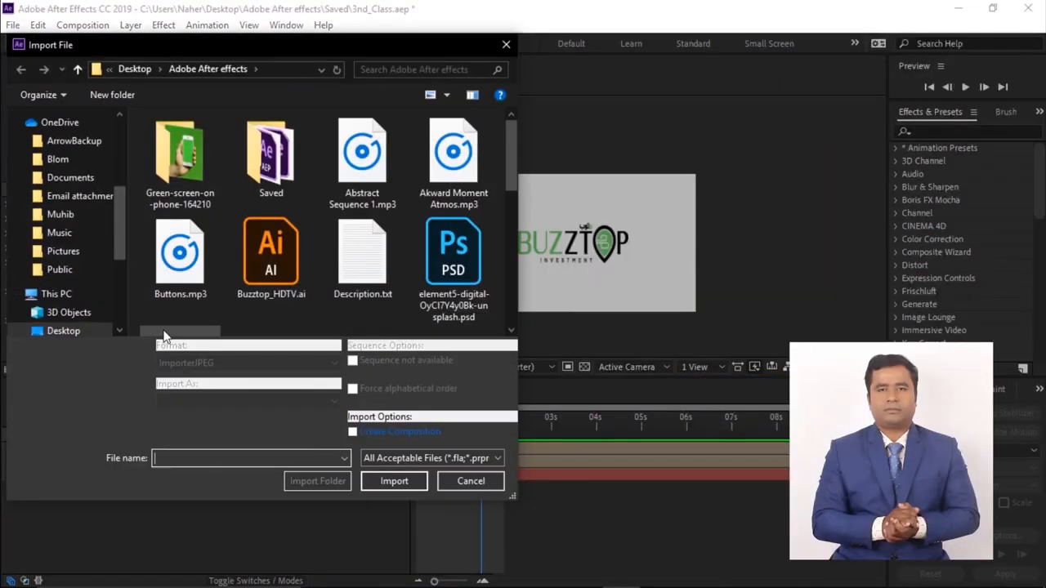
# - Import the green-screen clips: the hummingbird silhouette, standing man silhouette, man sitting and reading, and moving clouds videos
pyautogui.scroll(-5, 285, 229)
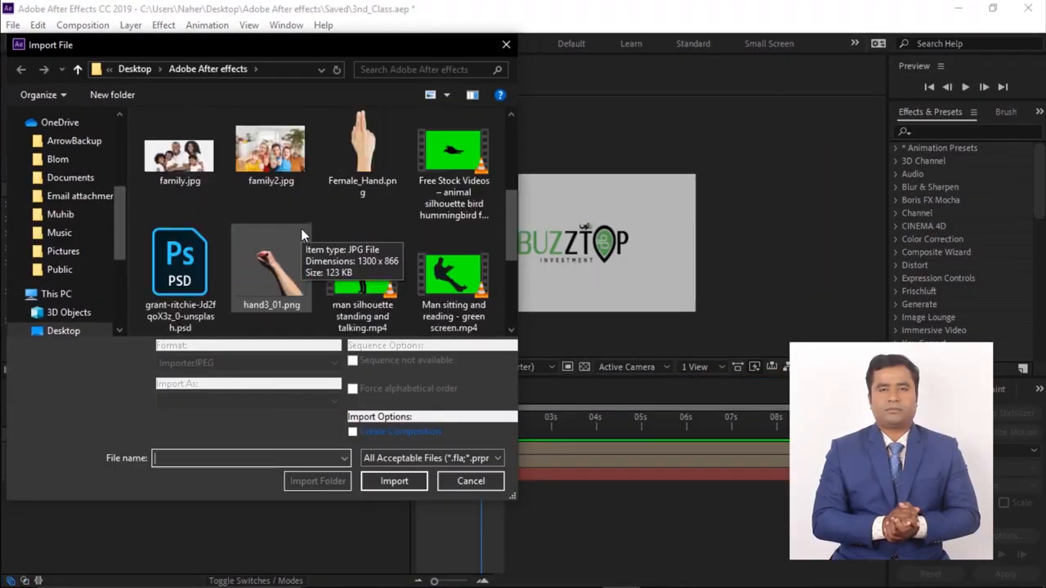
pyautogui.click(453, 163)
pyautogui.press('Down')
pyautogui.press('Right')
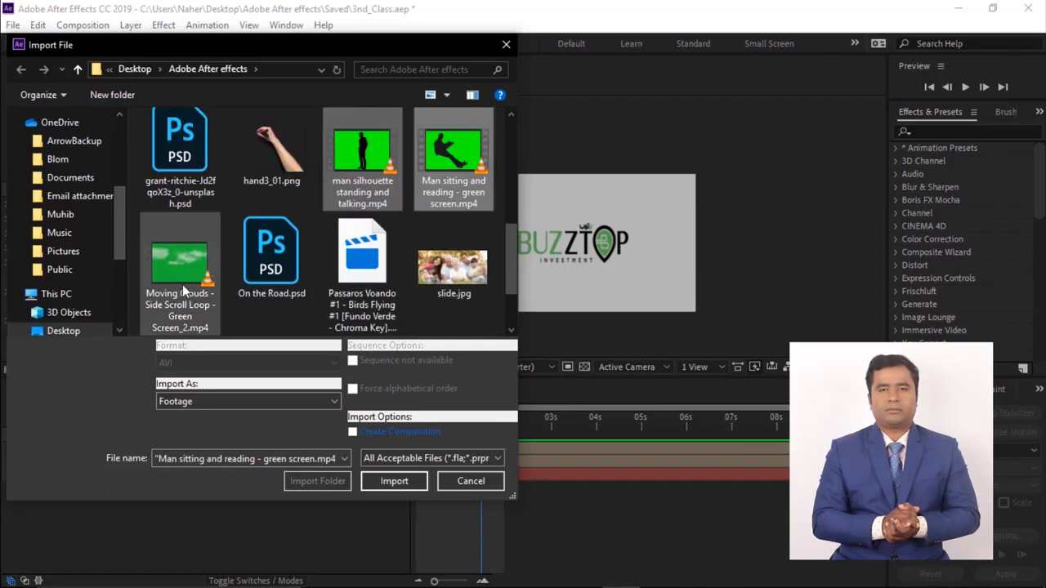
pyautogui.scroll(-2, 369, 285)
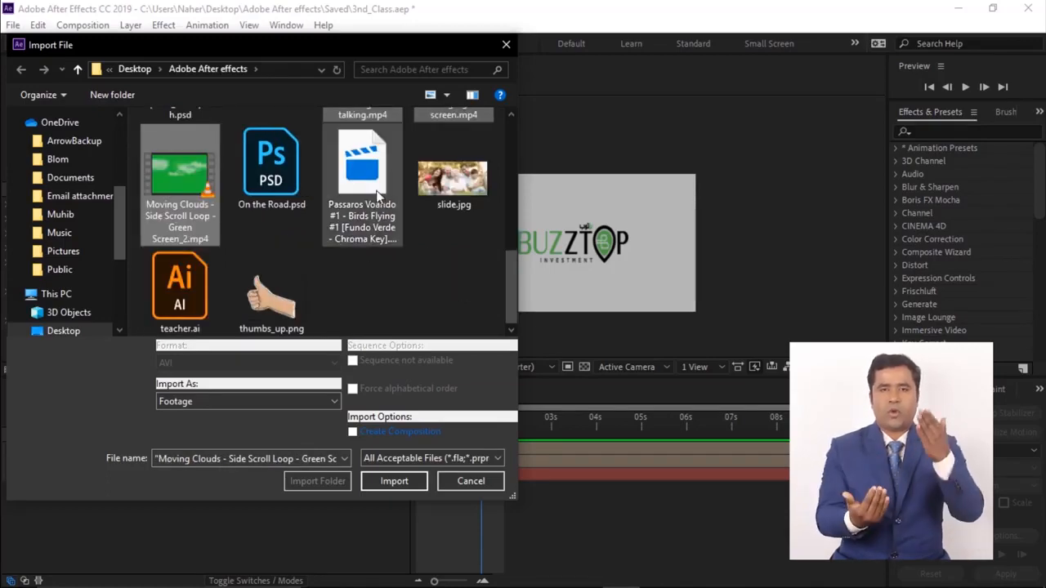
pyautogui.click(393, 480)
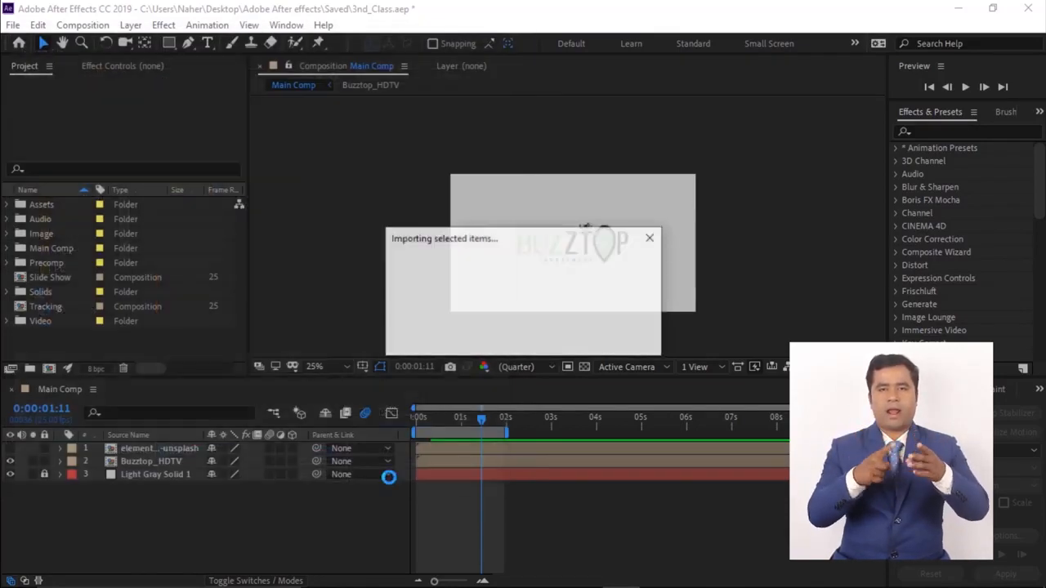
# - Move the imported green-screen clips into the Video folder of the project
pyautogui.scroll(-1, 44, 278)
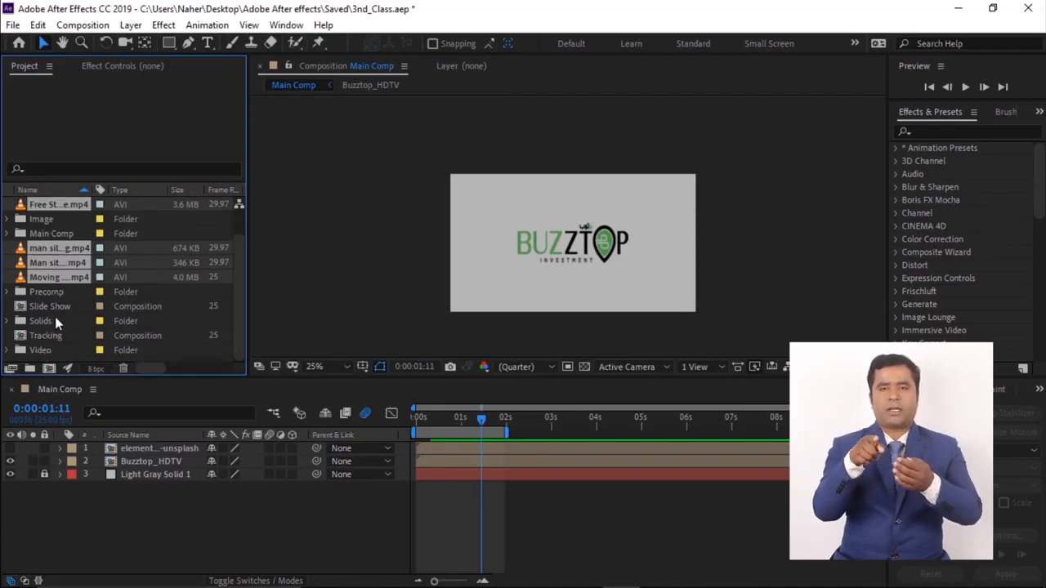
pyautogui.moveTo(43, 276); pyautogui.dragTo(36, 350)
pyautogui.moveTo(17, 307); pyautogui.dragTo(37, 248)
pyautogui.moveTo(25, 276); pyautogui.dragTo(25, 250)
pyautogui.click(6, 292)
pyautogui.click(65, 294)
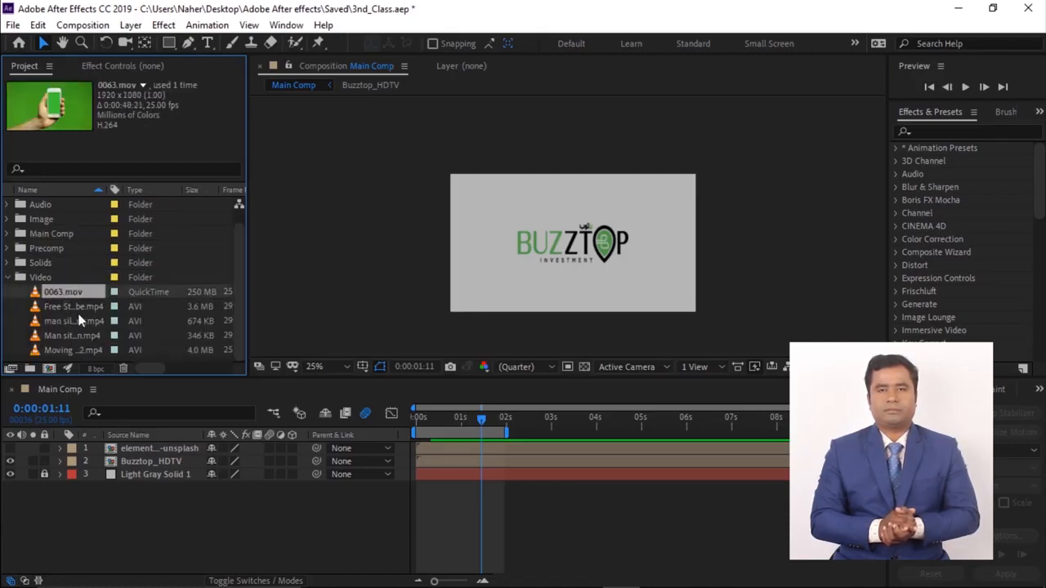
# - Delete the element unsplash layer from Main Comp
pyautogui.click(153, 449)
pyautogui.press('Delete')
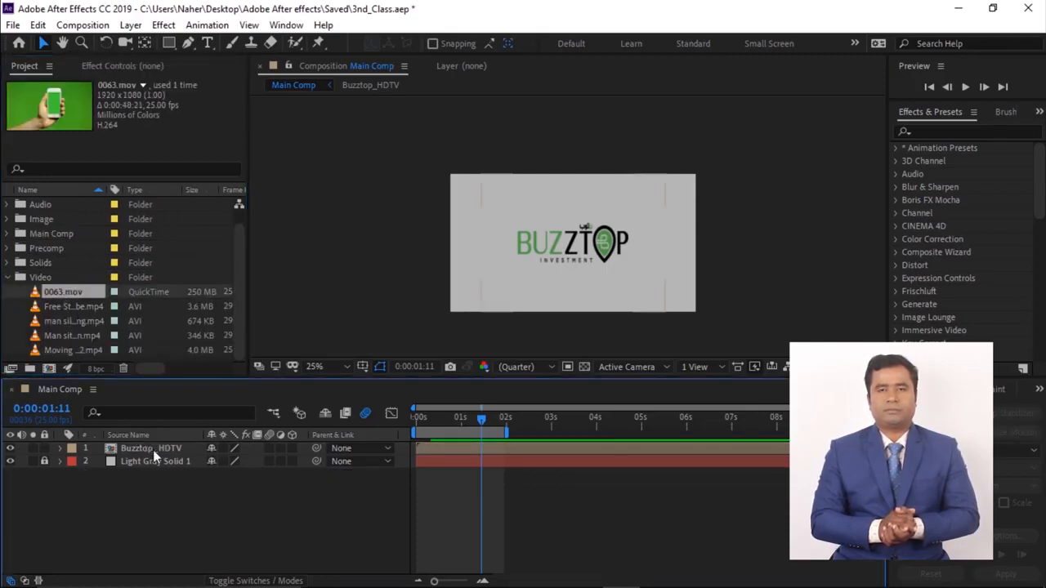
# - Open the Buzztop_HDTV composition and add the hummingbird silhouette clip to it
pyautogui.doubleClick(111, 450)
pyautogui.moveTo(66, 308); pyautogui.dragTo(111, 445)
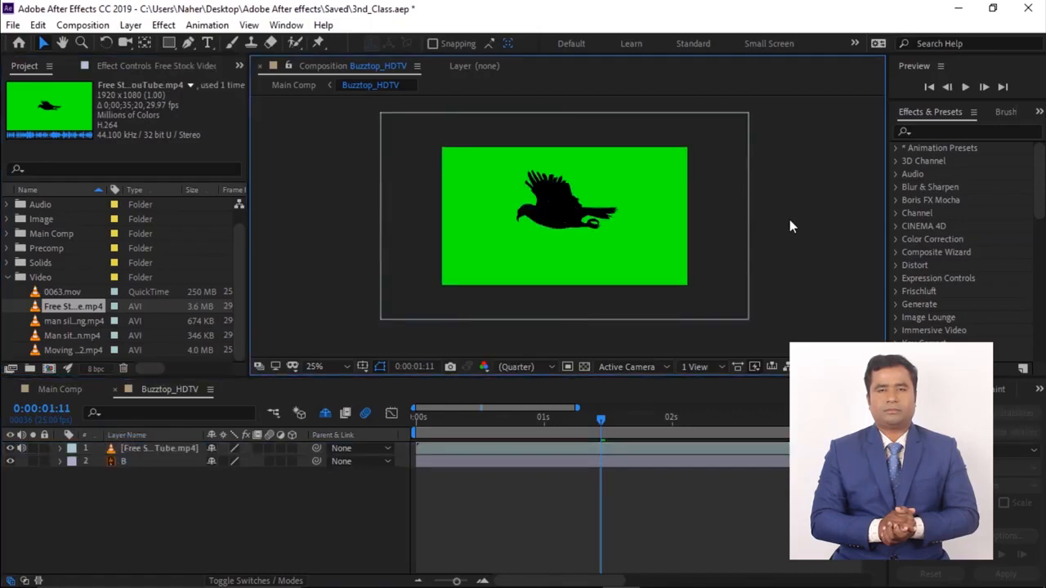
pyautogui.click(597, 219)
# - Apply Keylight (1.2) to the bird clip and sample its green background as the screen colour
pyautogui.click(932, 130)
pyautogui.write('key')
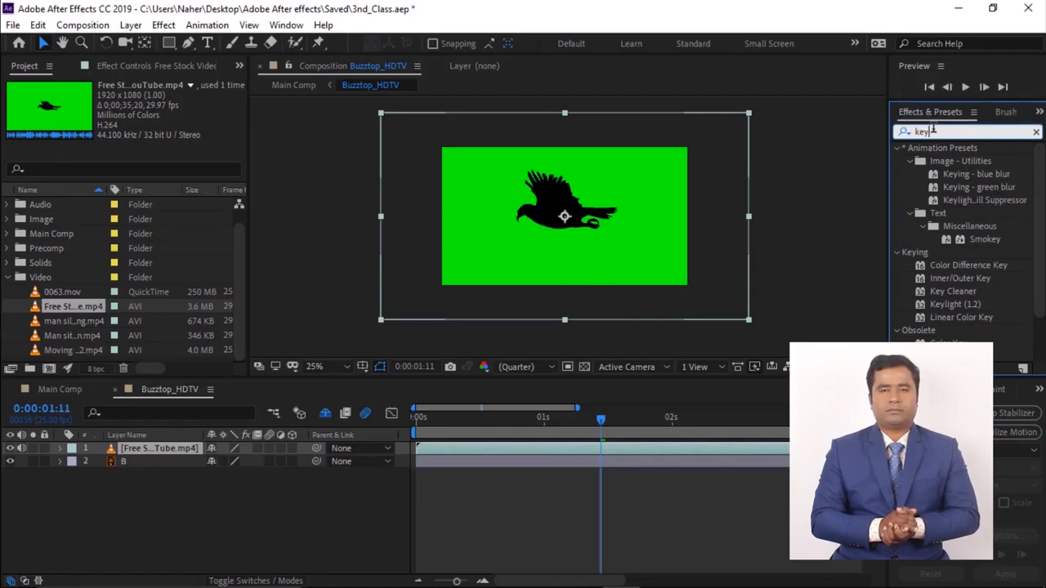
pyautogui.click(952, 304)
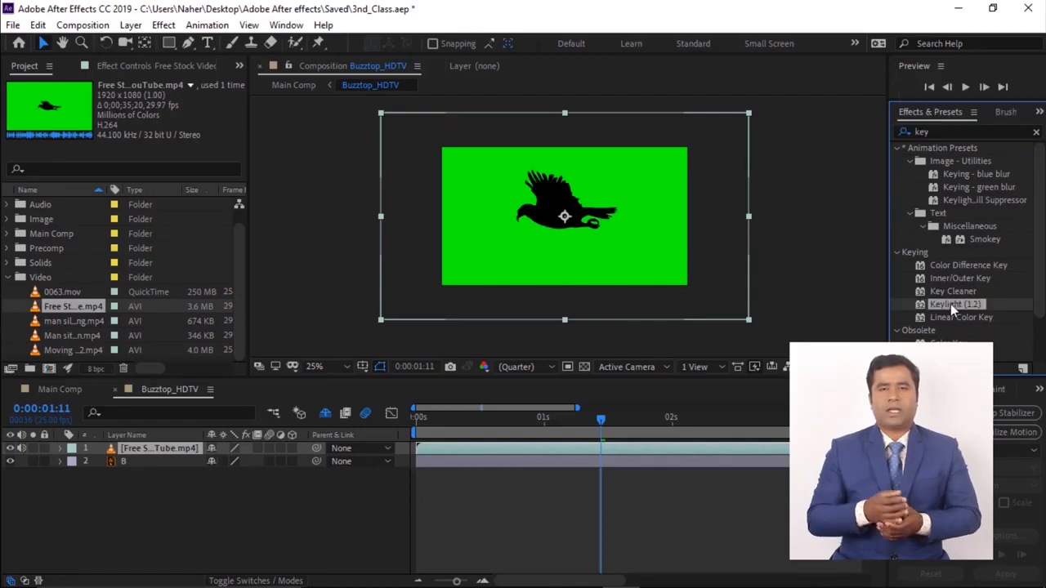
pyautogui.moveTo(948, 303); pyautogui.dragTo(616, 257)
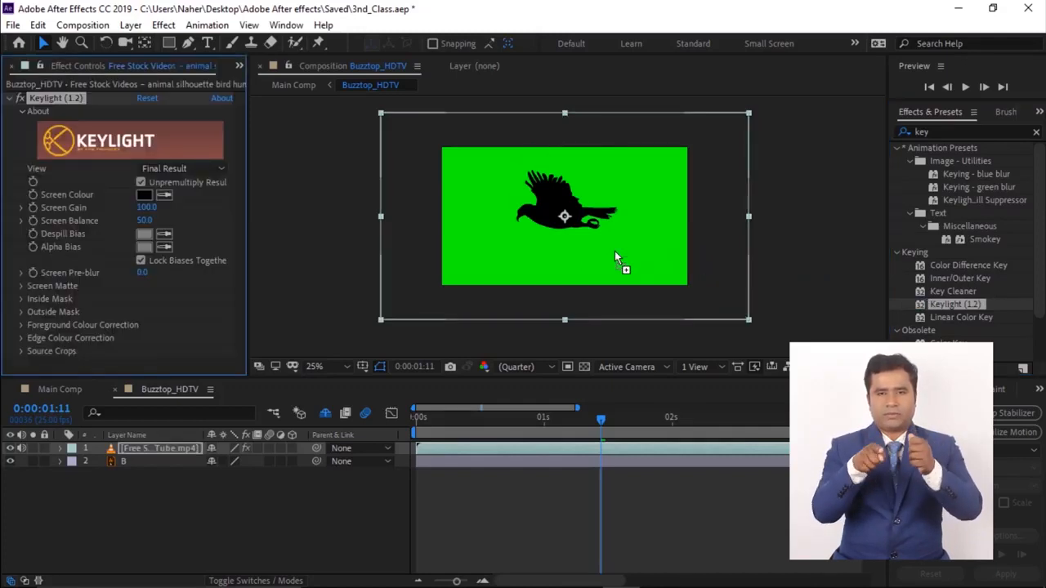
pyautogui.click(470, 216)
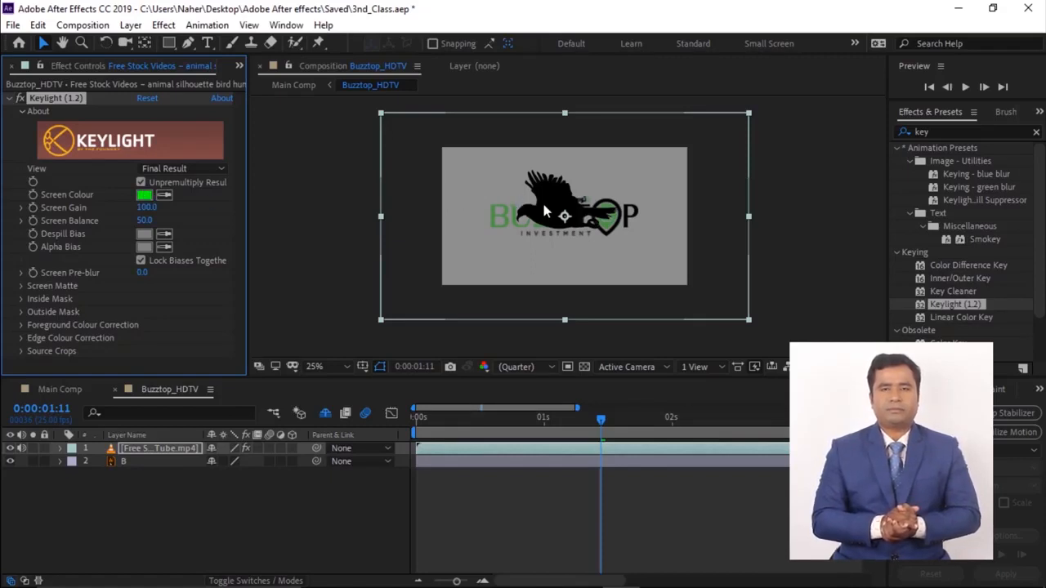
# - Scale the bird clip to 24% and move it to the logo's upper right corner
pyautogui.press('s')
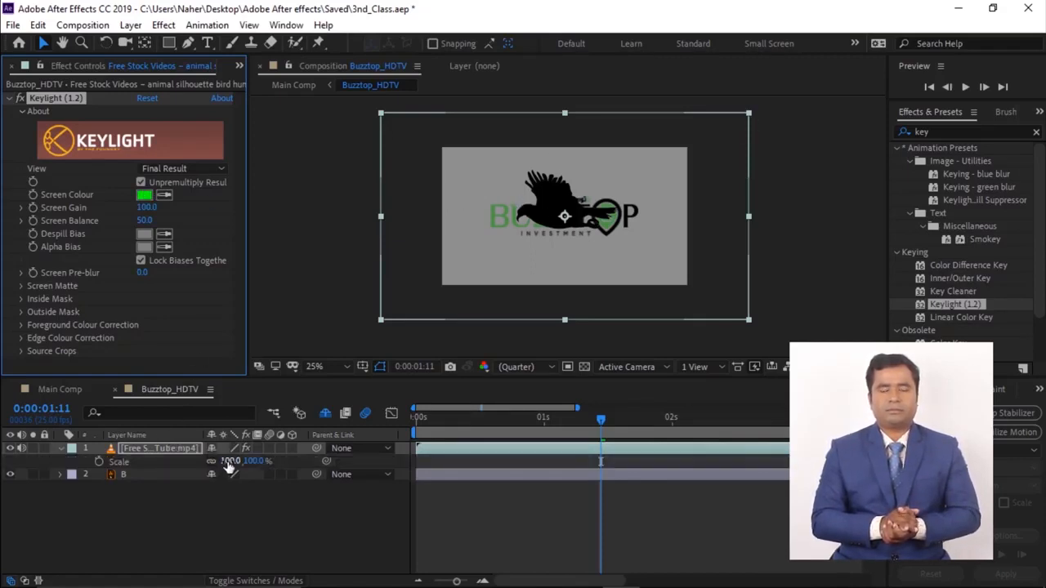
pyautogui.moveTo(229, 464); pyautogui.dragTo(174, 468)
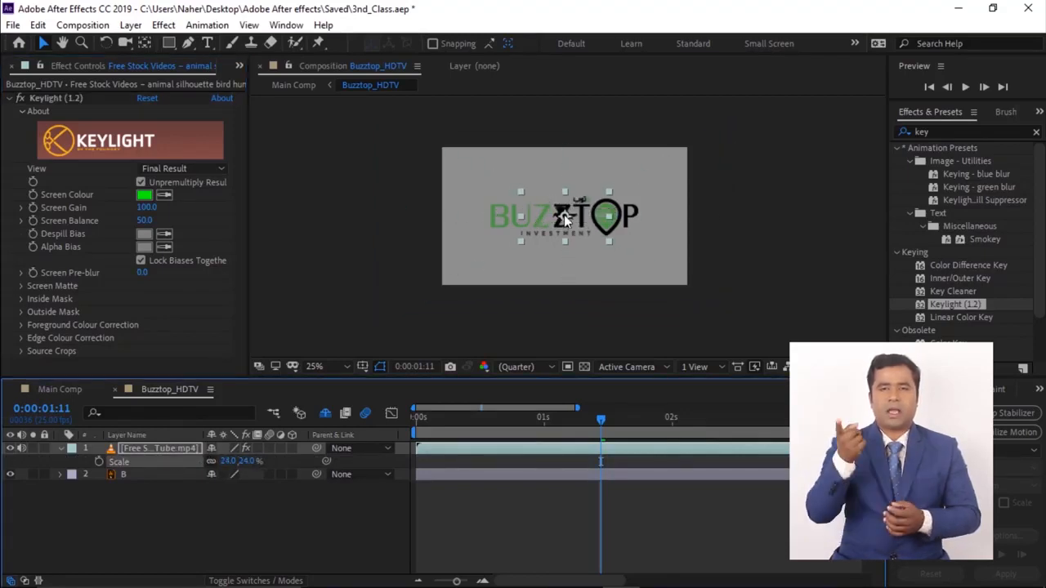
pyautogui.moveTo(561, 214); pyautogui.dragTo(670, 162)
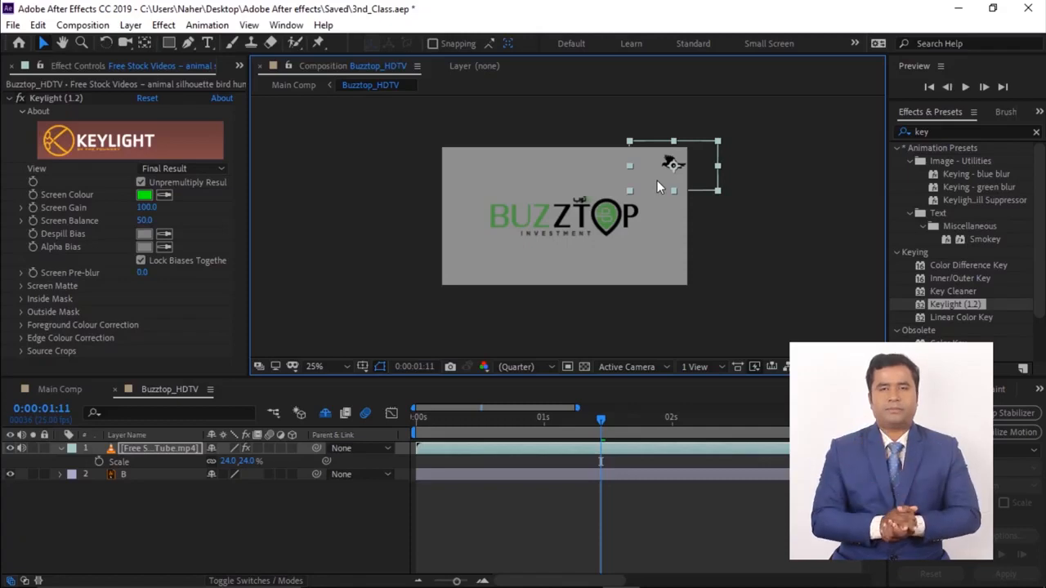
# - Preview the keyed bird over the logo
pyautogui.press('space')
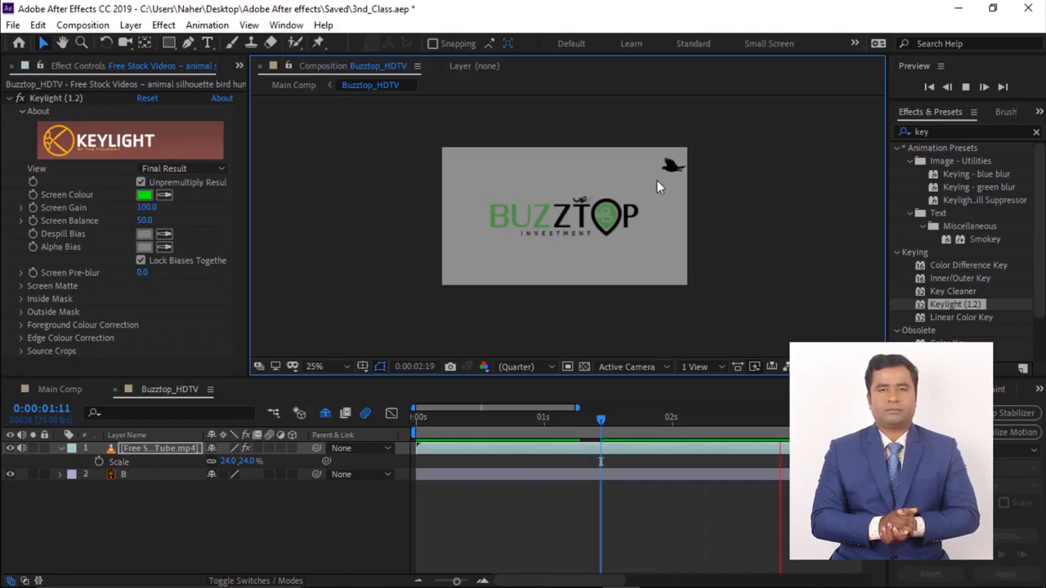
pyautogui.press('space')
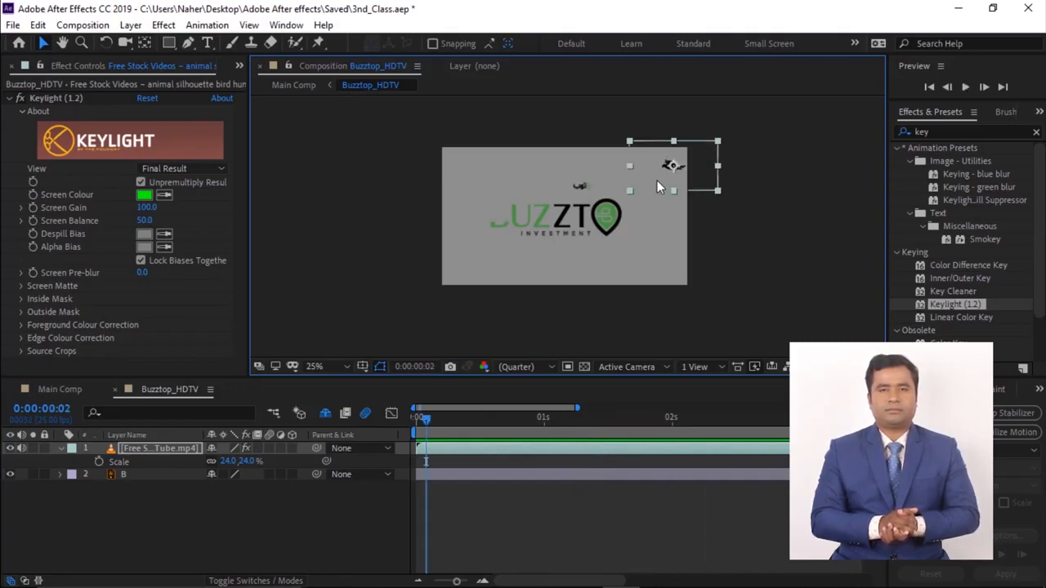
# - At the composition start, move the bird past the right edge and set a Position keyframe
pyautogui.click(169, 449)
pyautogui.press('p')
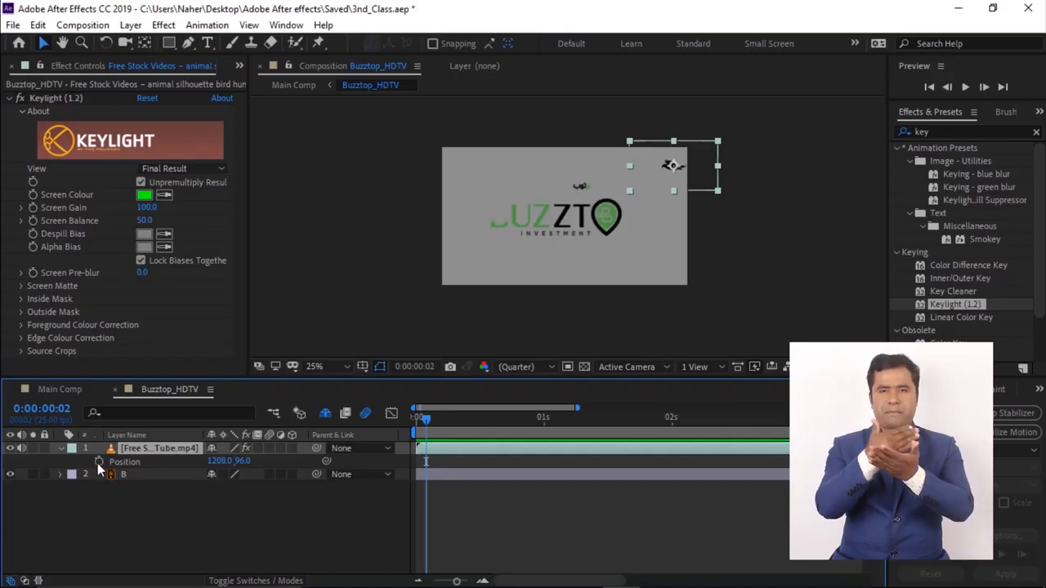
pyautogui.moveTo(425, 417); pyautogui.dragTo(395, 417)
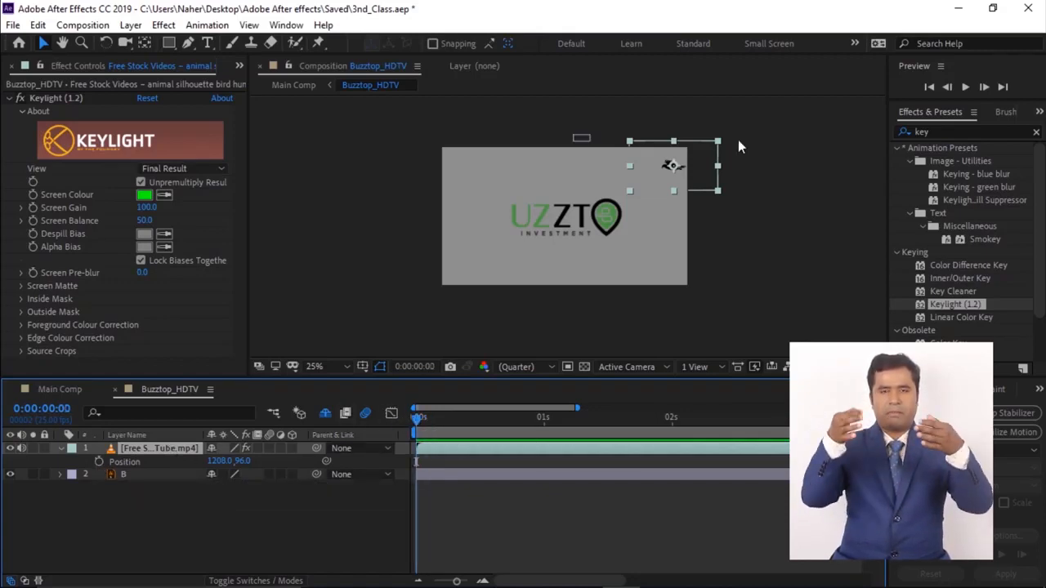
pyautogui.moveTo(666, 169); pyautogui.dragTo(700, 168)
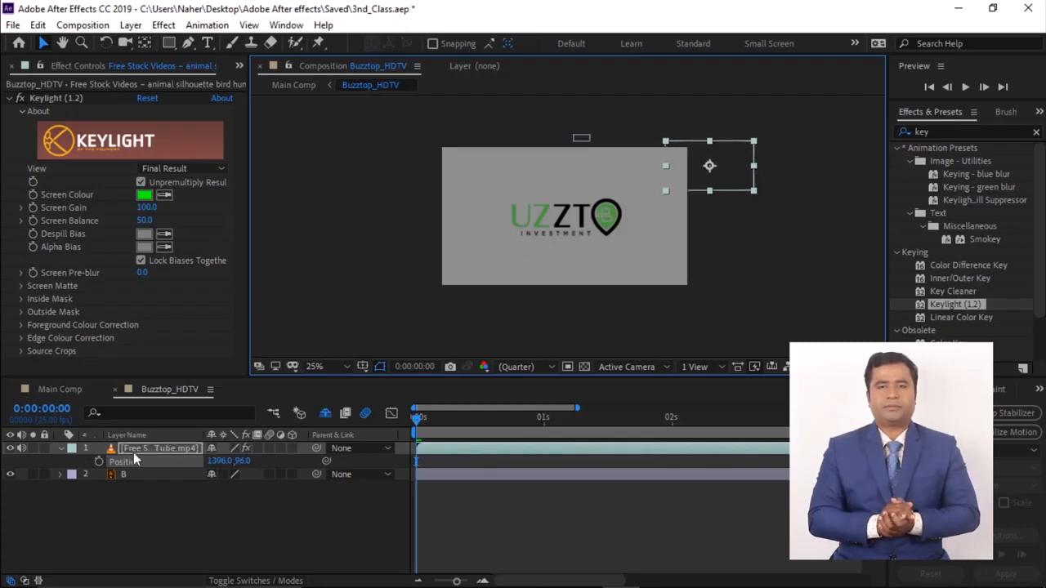
pyautogui.click(98, 461)
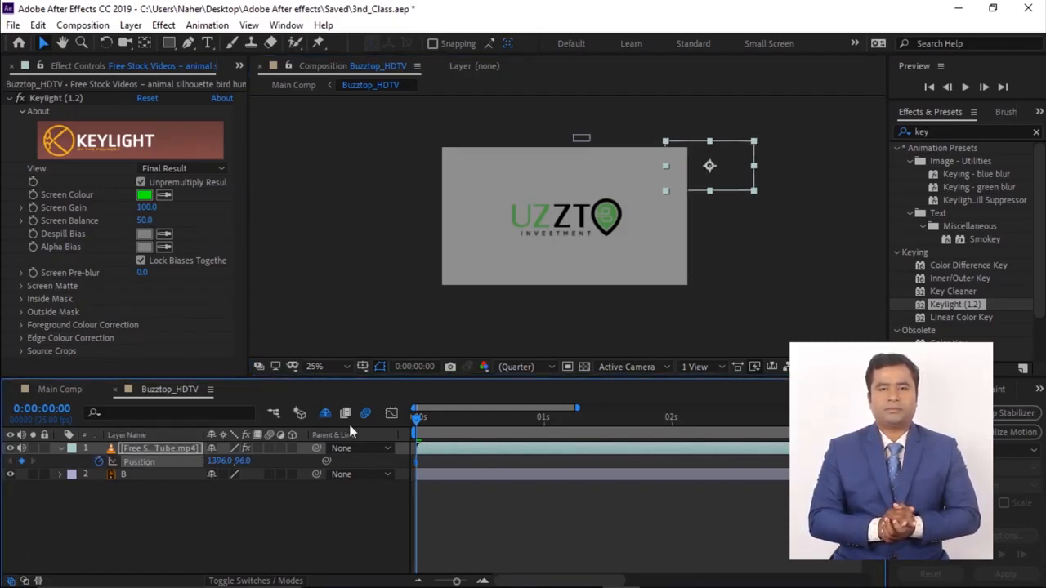
# - Move the bird to the left side at a later time to animate its flight, and preview it
pyautogui.press('space')
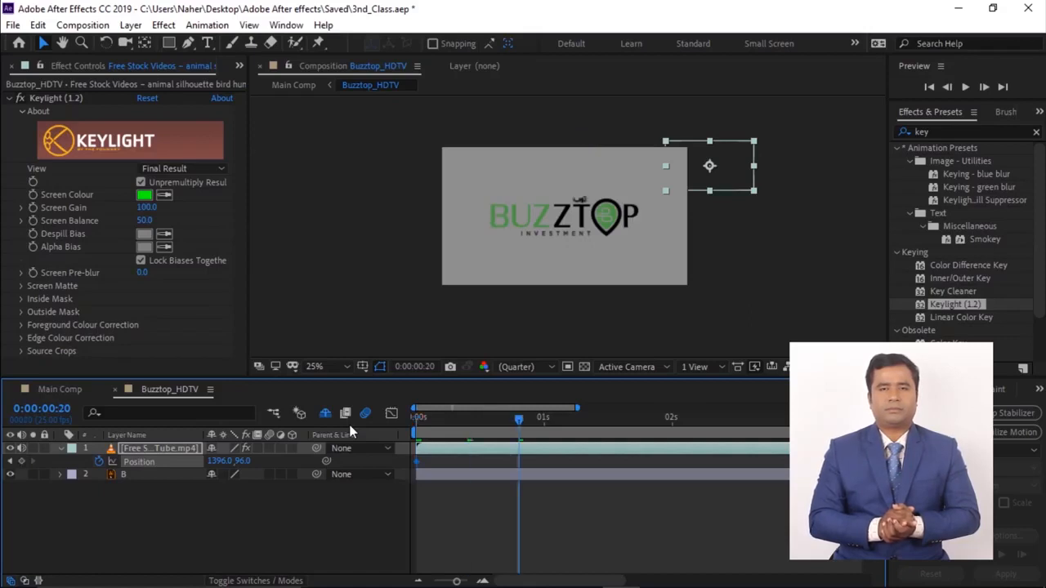
pyautogui.moveTo(731, 173); pyautogui.dragTo(446, 175)
pyautogui.moveTo(517, 422); pyautogui.dragTo(364, 445)
pyautogui.press('space')
pyautogui.press('space')
pyautogui.moveTo(519, 462); pyautogui.dragTo(838, 463)
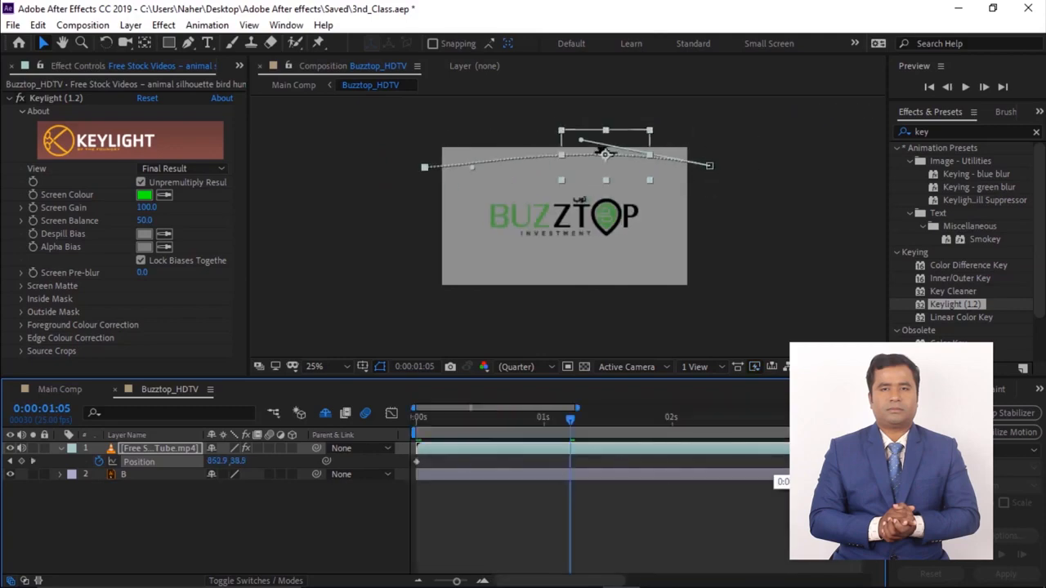
pyautogui.press('space')
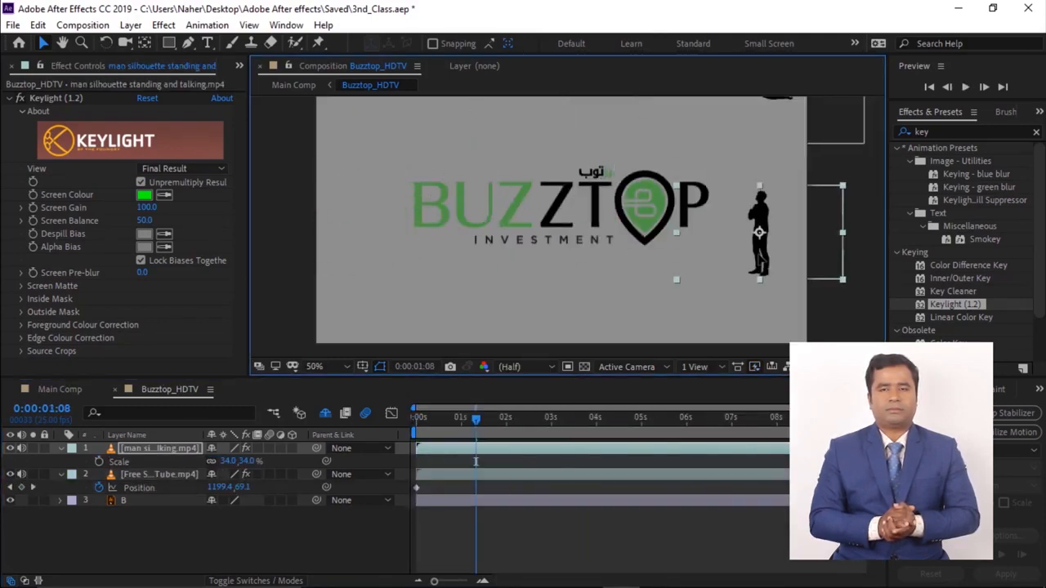
# - Add the man sitting and reading clip to the Buzztop_HDTV composition
pyautogui.click(580, 258)
pyautogui.scroll(1, 60, 67)
pyautogui.click(63, 337)
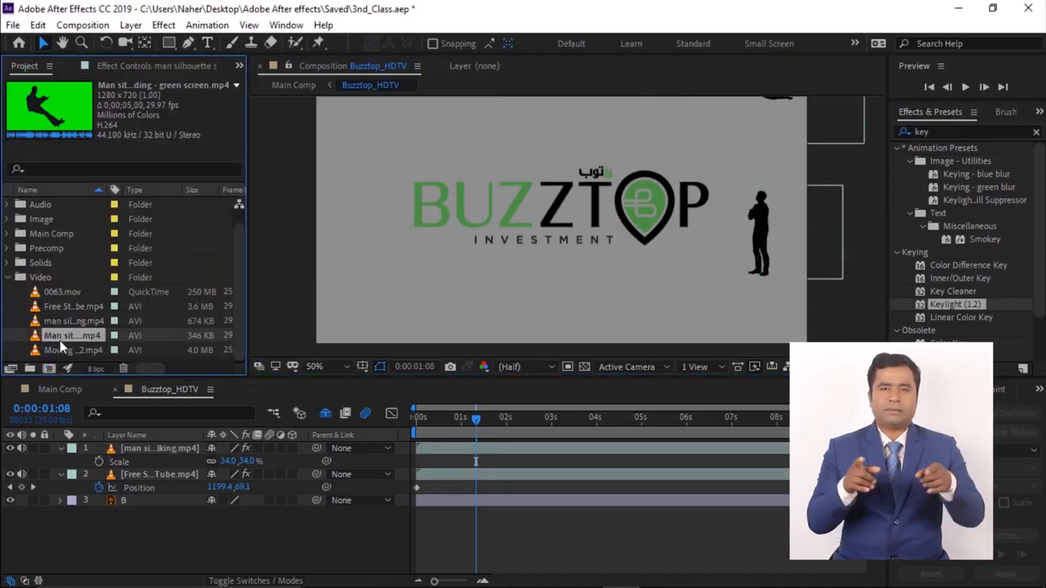
pyautogui.moveTo(33, 343); pyautogui.dragTo(119, 448)
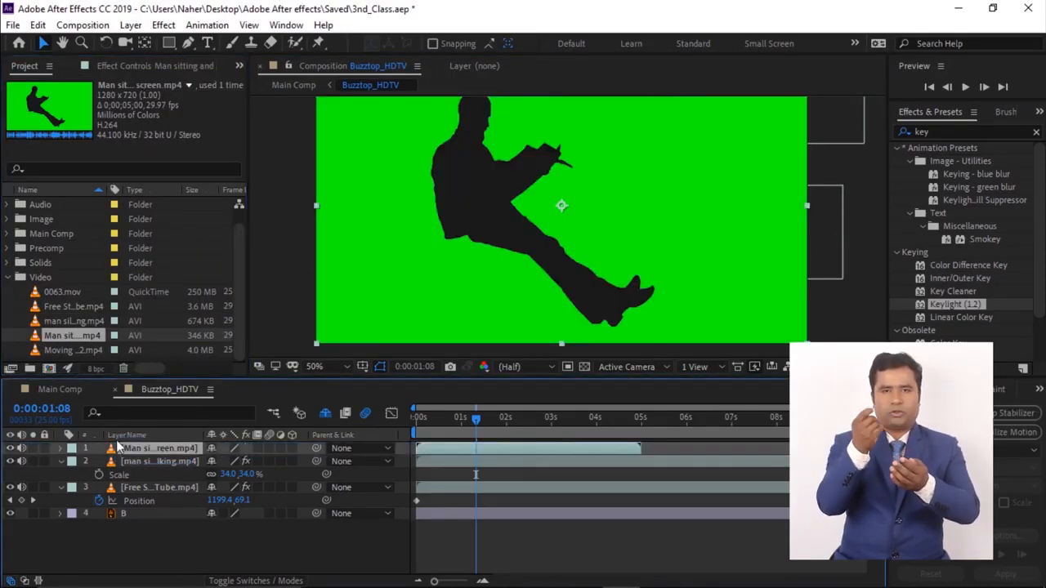
# - Apply Keylight to the man sitting clip and sample its green screen as the screen colour
pyautogui.scroll(-2, 566, 176)
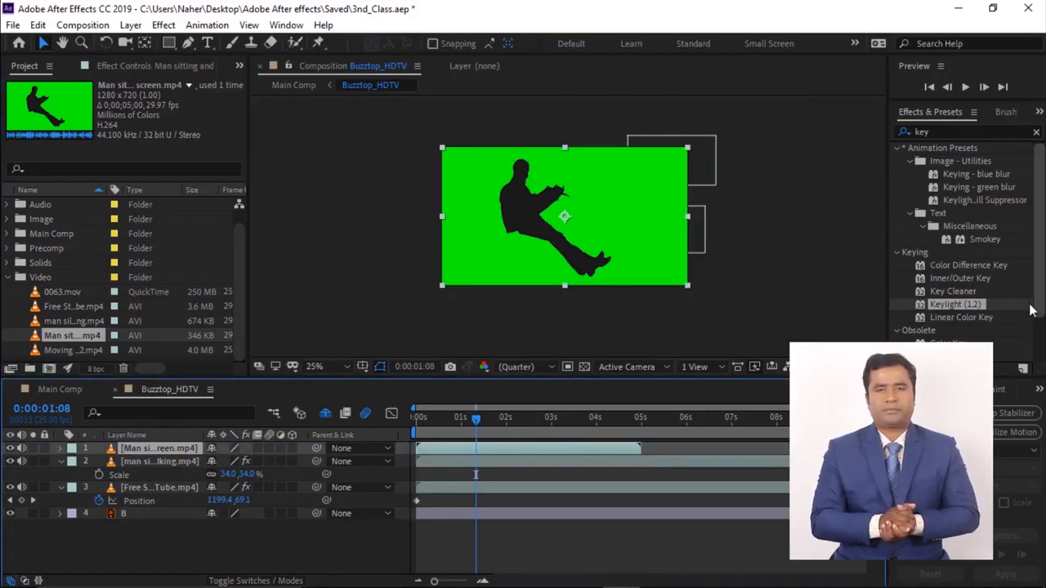
pyautogui.moveTo(955, 303); pyautogui.dragTo(626, 259)
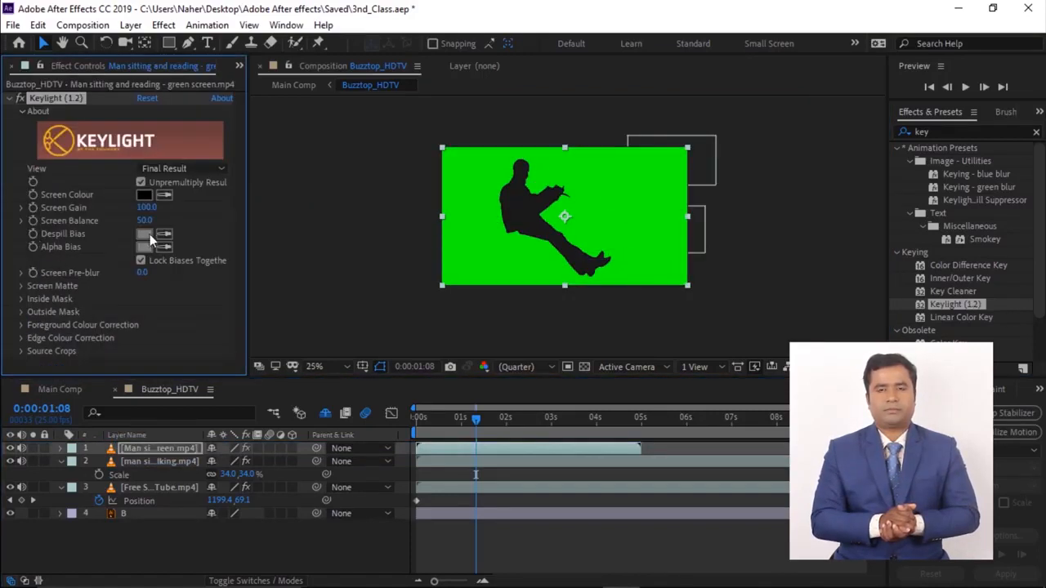
pyautogui.click(472, 183)
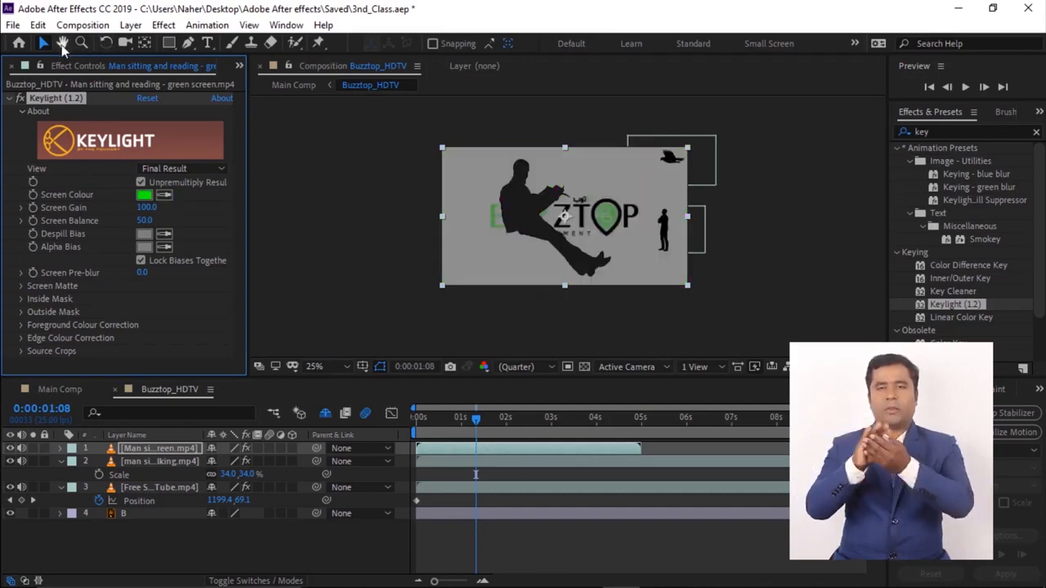
# - Flip the man sitting layer horizontally, then undo the flip
pyautogui.rightClick(517, 202)
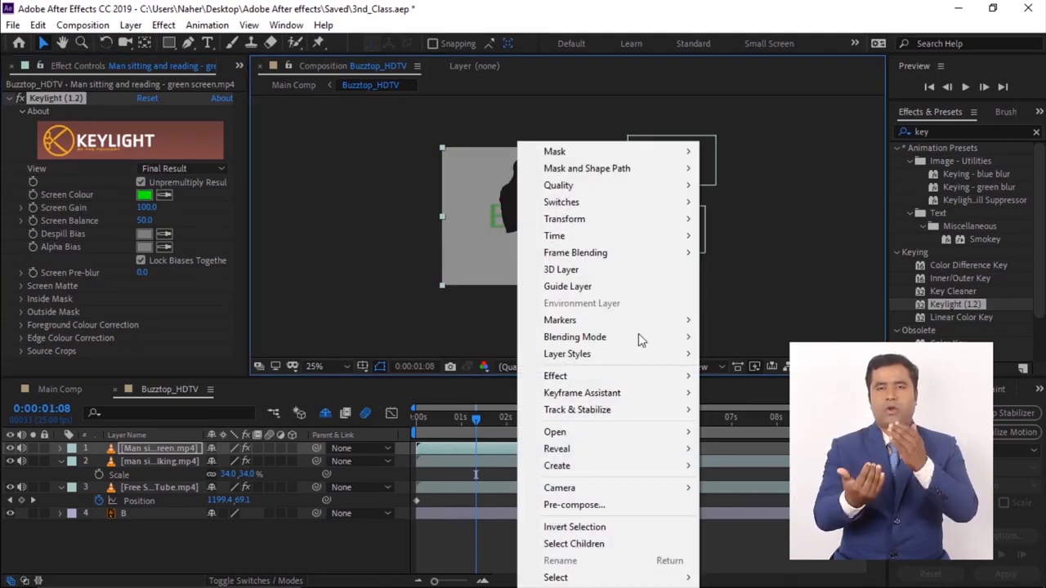
pyautogui.moveTo(610, 220)
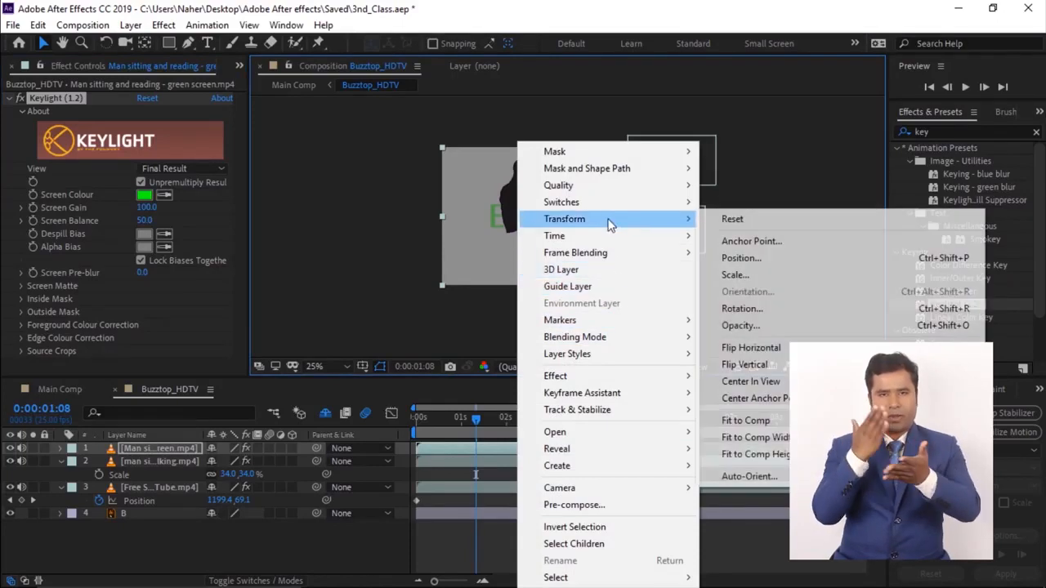
pyautogui.click(773, 348)
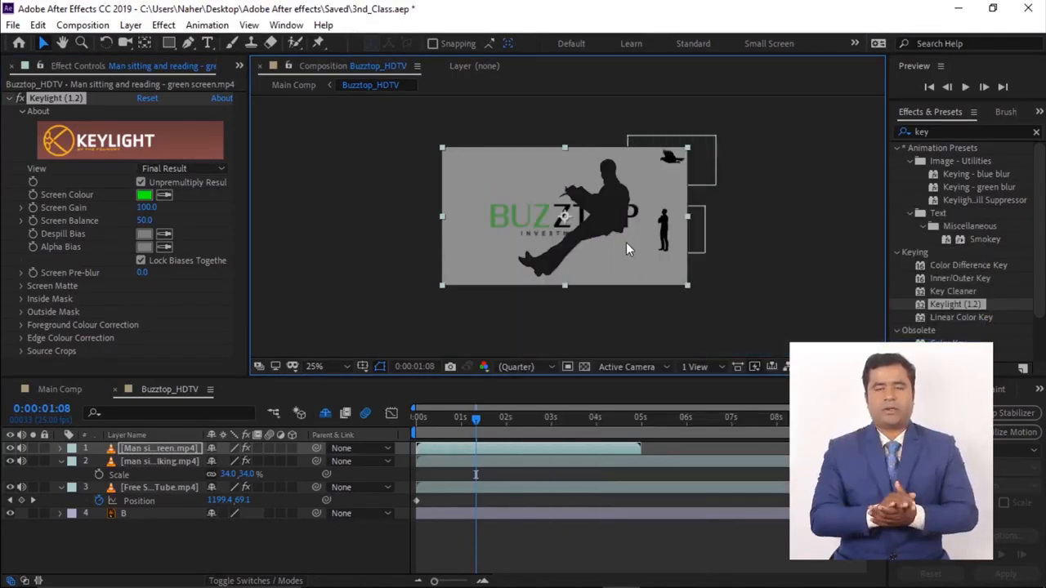
pyautogui.hotkey('ctrl', 'z')
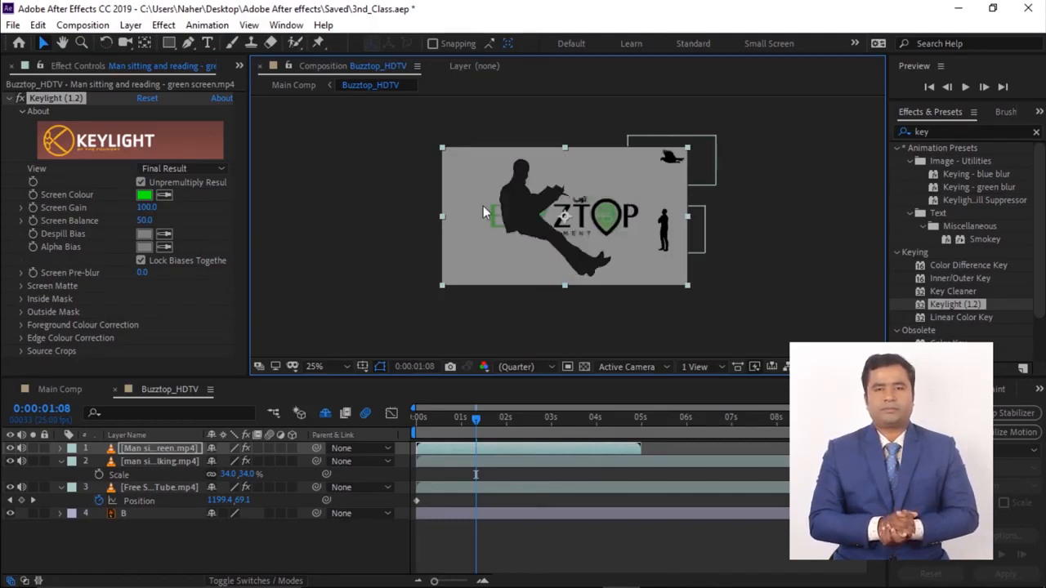
# - Scale the man sitting clip down to 13%
pyautogui.press('s')
pyautogui.moveTo(232, 462); pyautogui.dragTo(164, 462)
pyautogui.scroll(4, 566, 232)
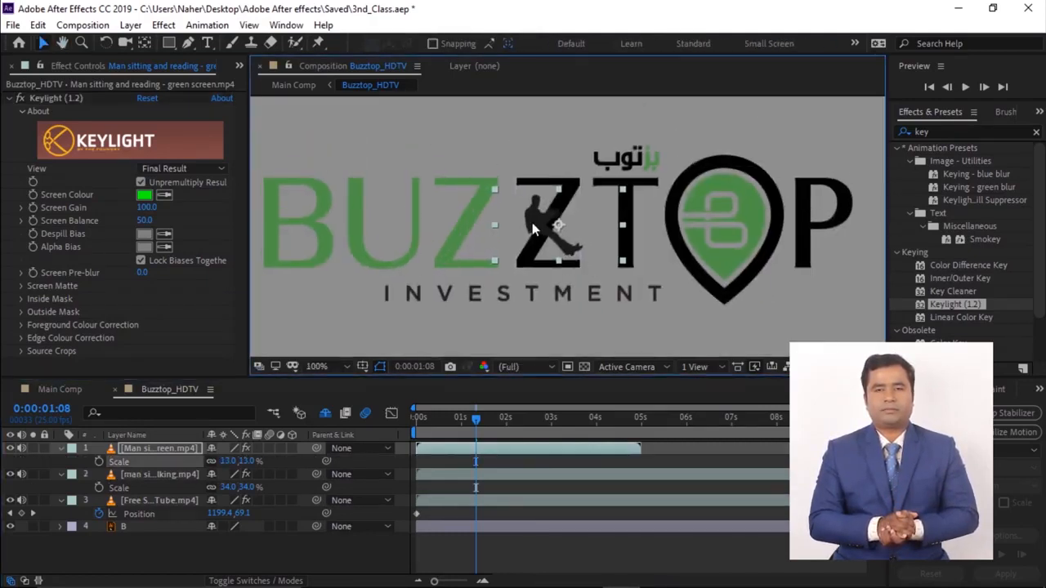
# - Flip the man sitting layer horizontally again and nudge it slightly on the logo
pyautogui.rightClick(566, 233)
pyautogui.moveTo(646, 208)
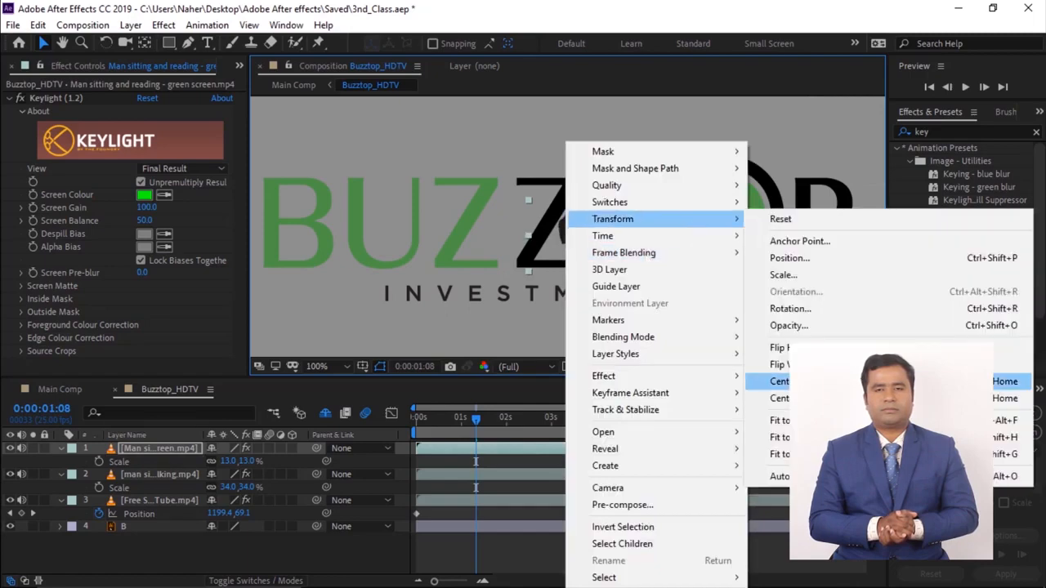
pyautogui.click(772, 351)
pyautogui.moveTo(602, 233); pyautogui.dragTo(596, 235)
pyautogui.moveTo(474, 421); pyautogui.dragTo(362, 448)
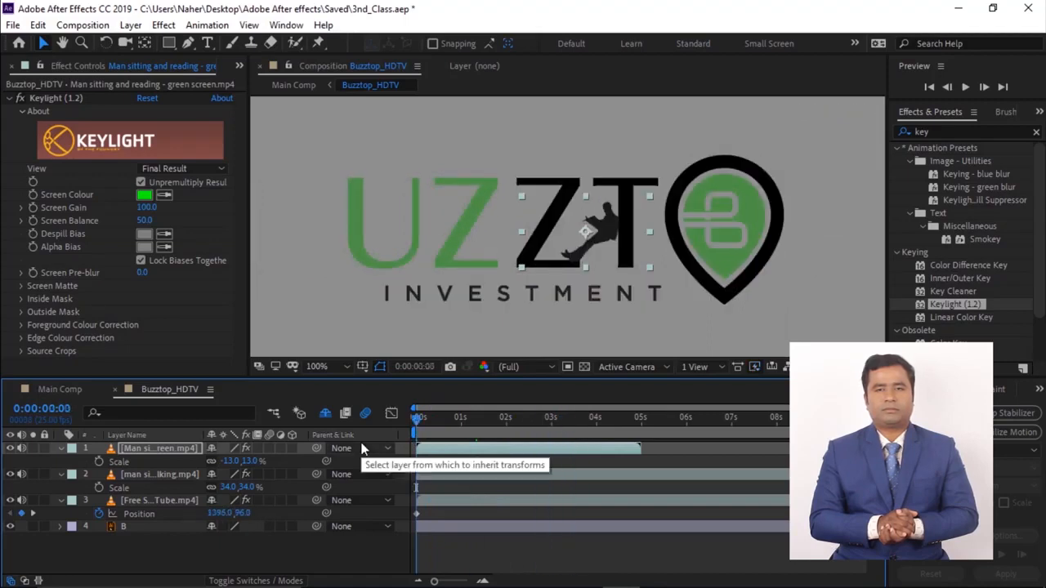
# - Preview the composition playback to check the man sitting clip
pyautogui.press('space')
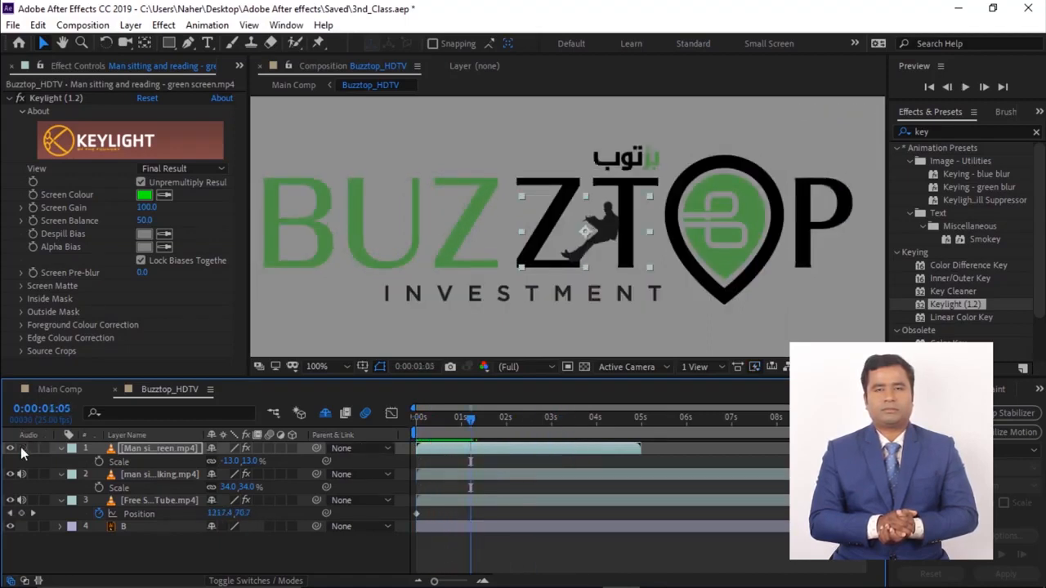
pyautogui.press('space')
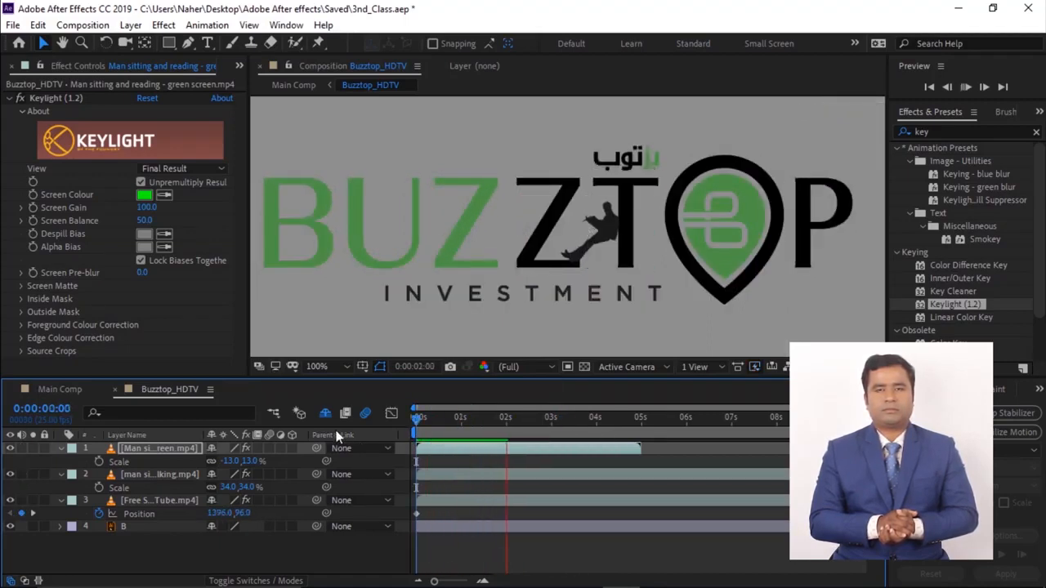
pyautogui.press('space')
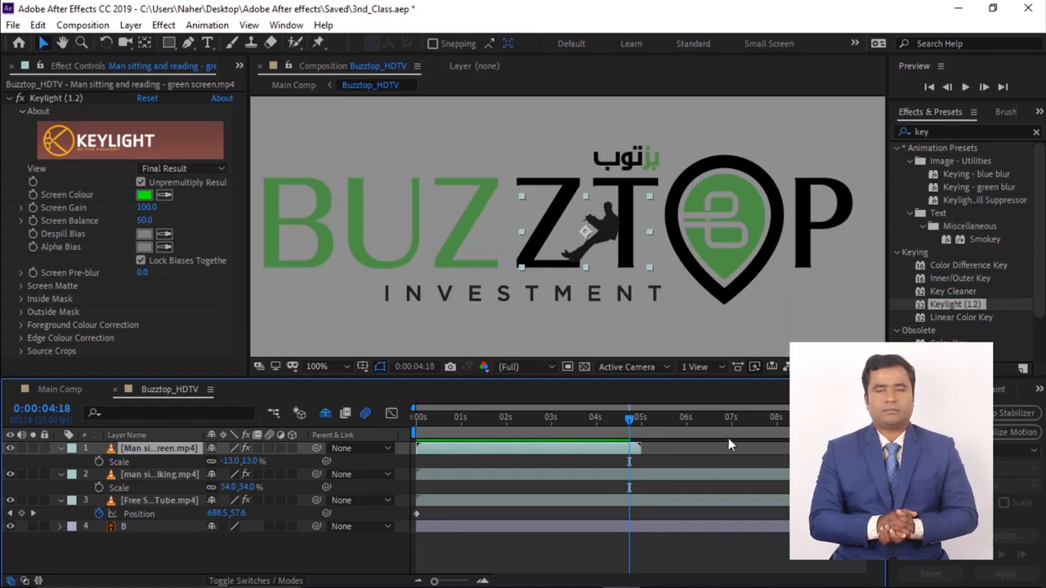
# - Duplicate the man sitting layer and slide the copy to start at about 5 seconds
pyautogui.click(481, 539)
pyautogui.click(172, 445)
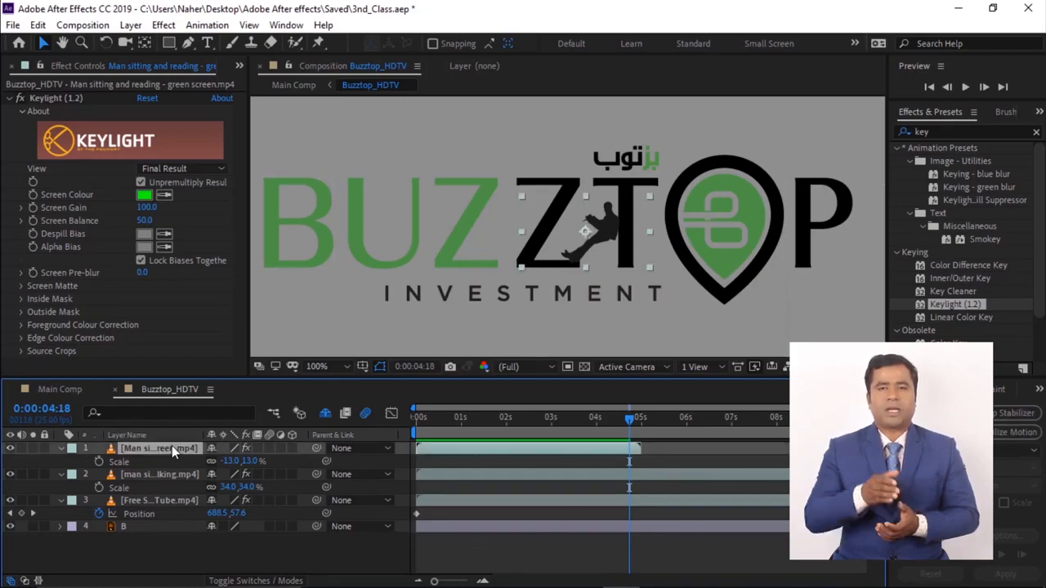
pyautogui.hotkey('ctrl', 'd')
pyautogui.moveTo(493, 448); pyautogui.dragTo(714, 442)
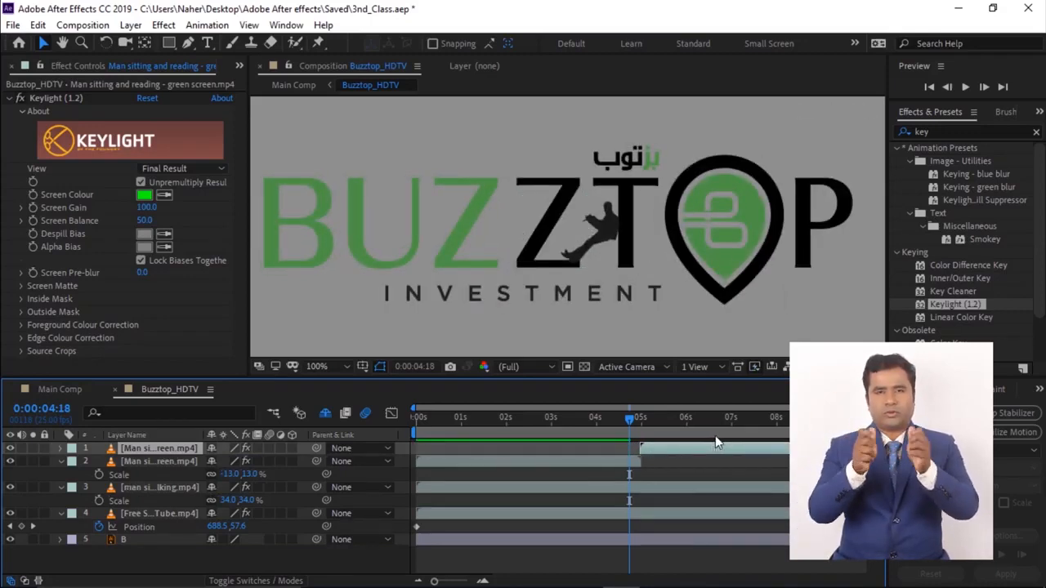
pyautogui.moveTo(629, 424); pyautogui.dragTo(720, 428)
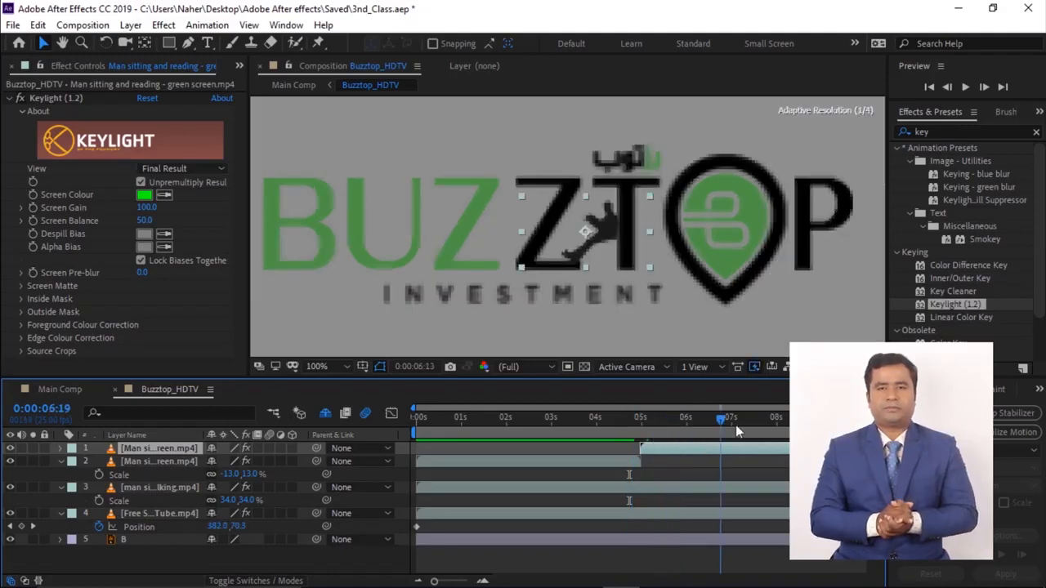
# - Preview the composition from the start
pyautogui.press('Home')
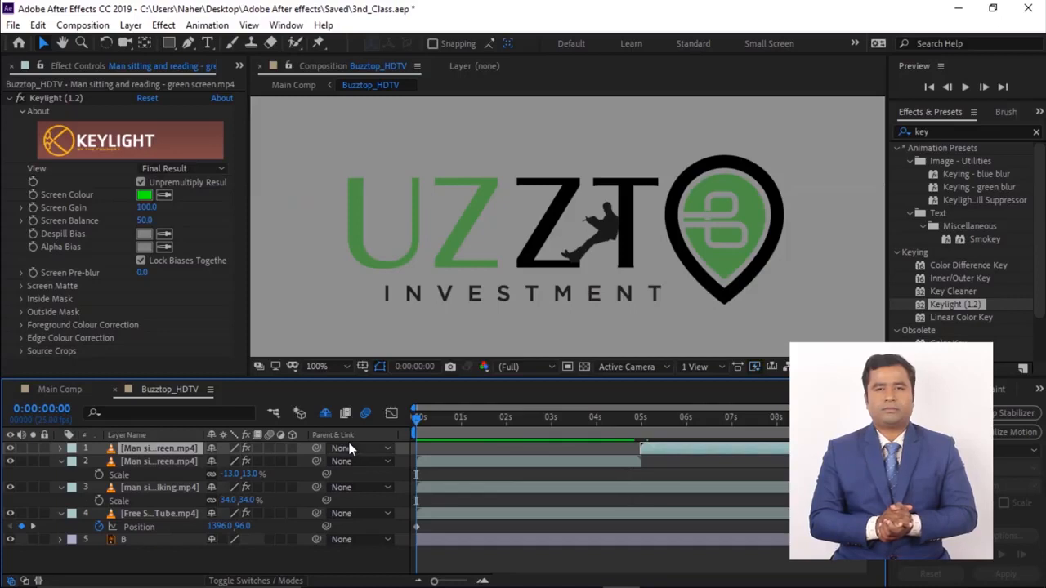
pyautogui.press('space')
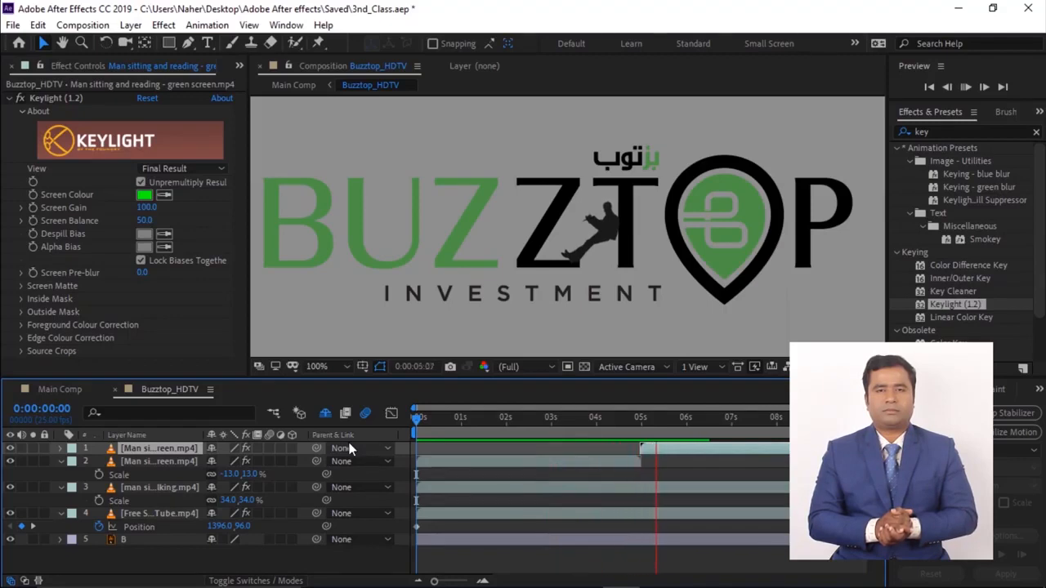
pyautogui.press('space')
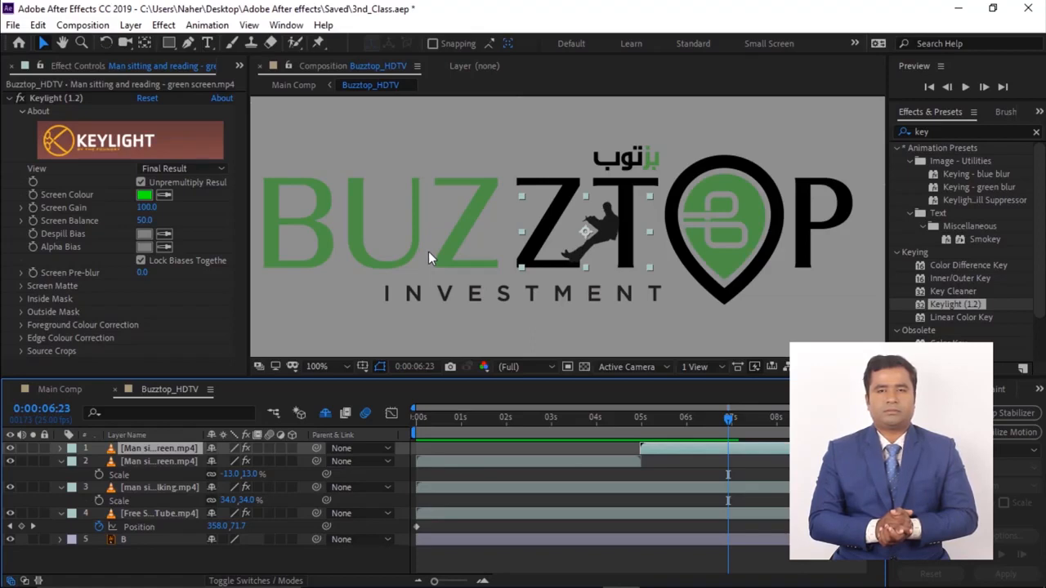
# - Add the Moving Clouds green screen clip from the project's Video folder to the Buzztop_HDTV composition
pyautogui.click(237, 65)
pyautogui.click(274, 83)
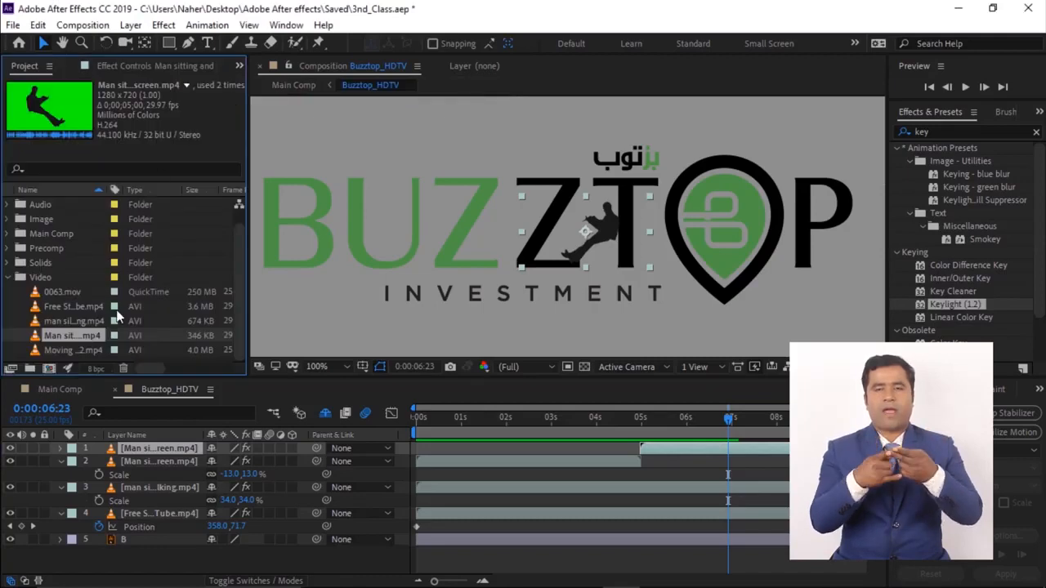
pyautogui.click(74, 350)
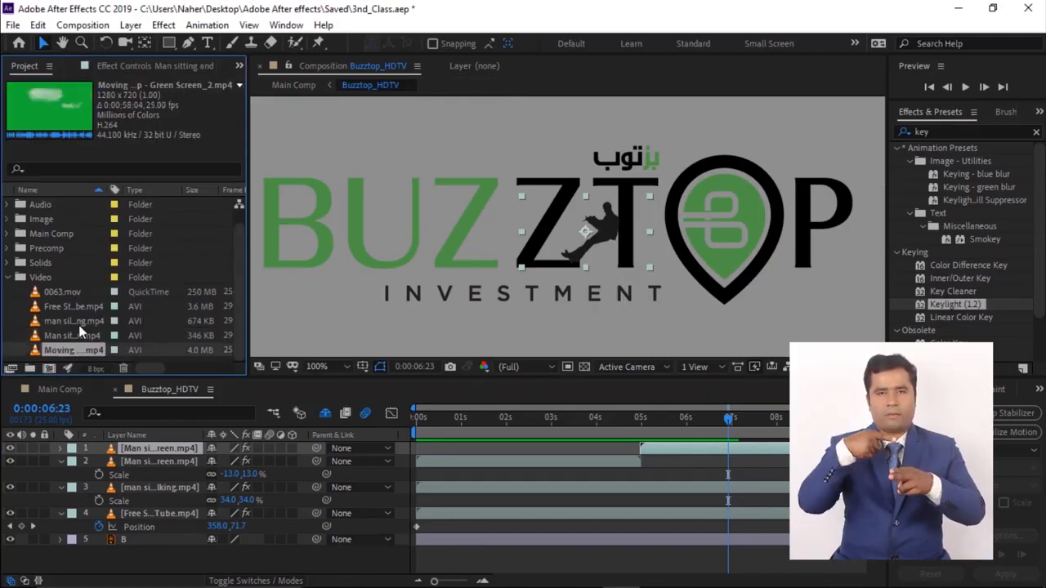
pyautogui.moveTo(74, 351); pyautogui.dragTo(152, 451)
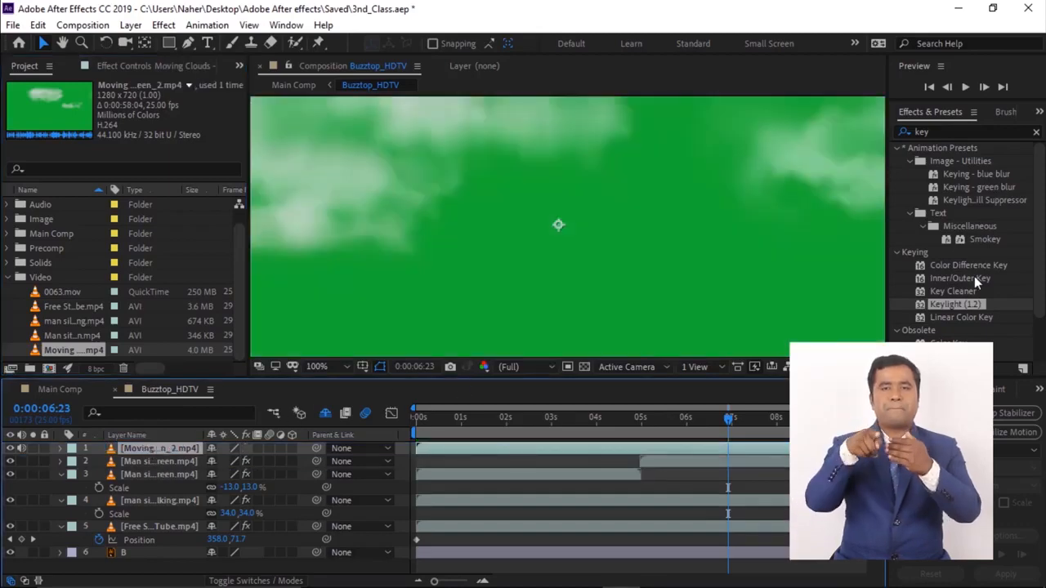
# - Apply Keylight to the Moving Clouds layer and sample its green background as the screen colour
pyautogui.moveTo(961, 307); pyautogui.dragTo(612, 279)
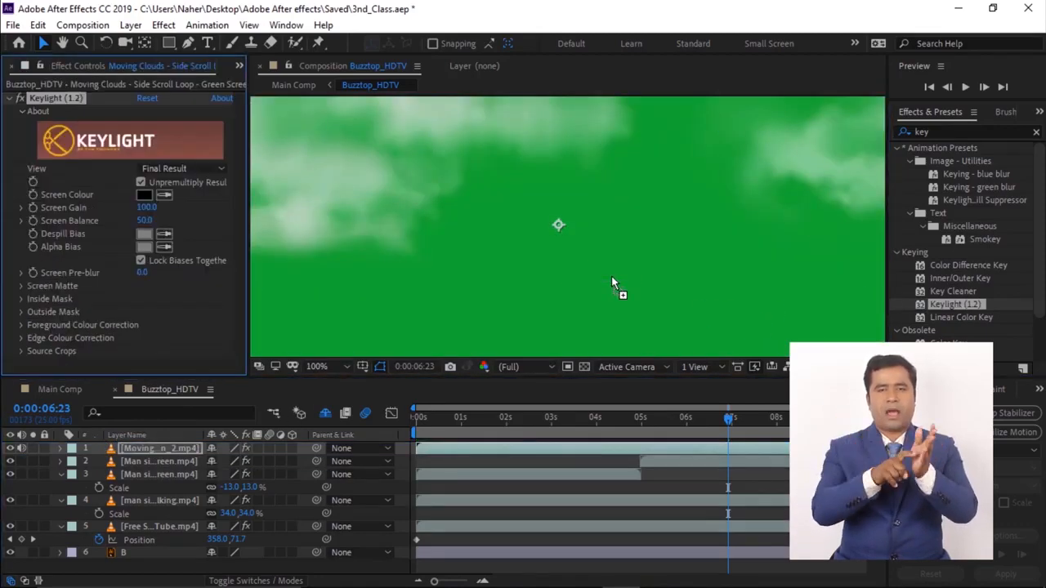
pyautogui.click(164, 197)
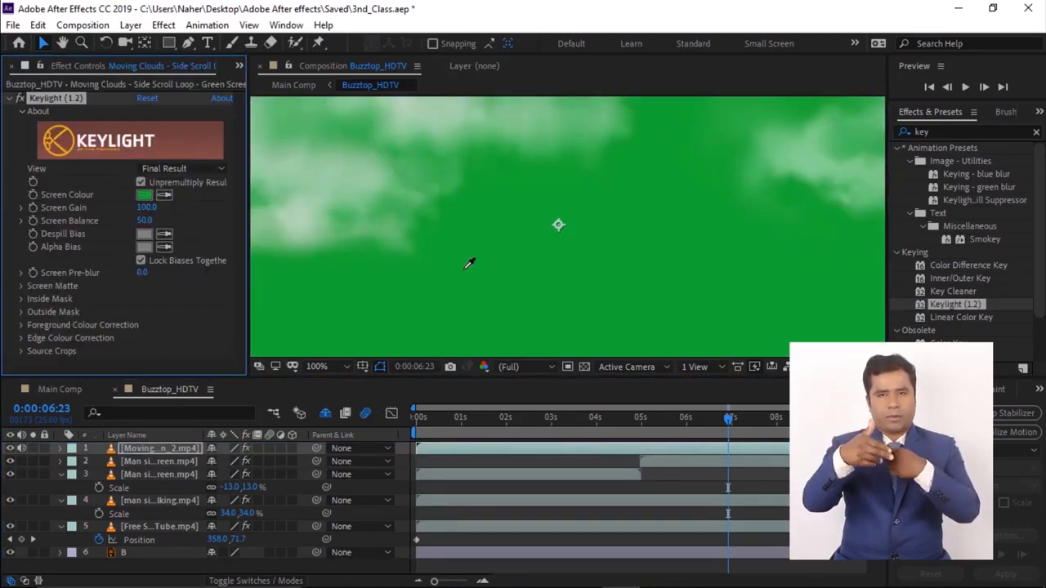
pyautogui.click(464, 269)
# - Scale the Moving Clouds layer down to 77%
pyautogui.press(',')
pyautogui.press(',')
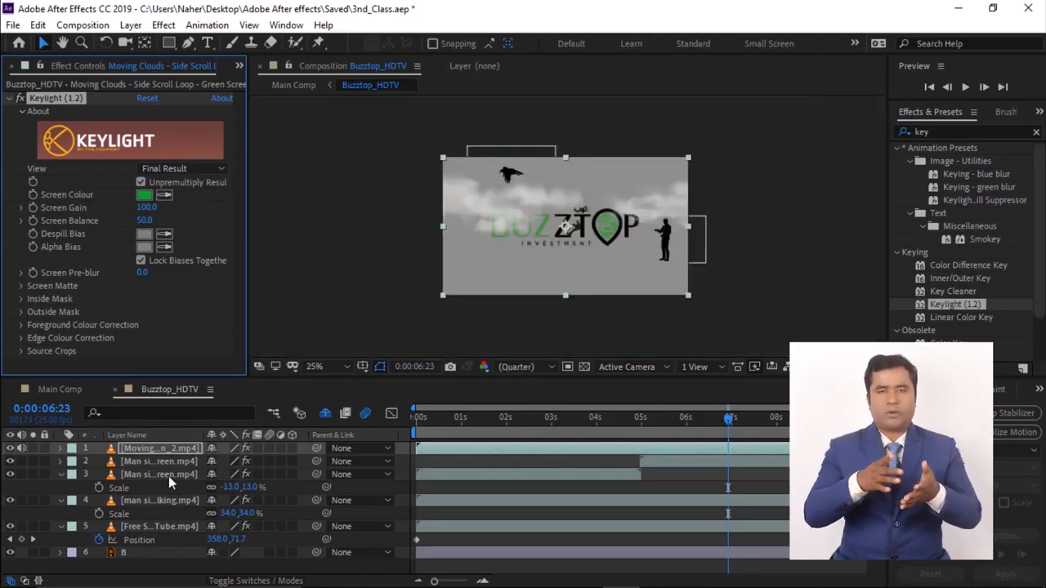
pyautogui.press('s')
pyautogui.moveTo(232, 461)
pyautogui.mouseDown()
pyautogui.moveTo(209, 462)
pyautogui.moveTo(231, 462)
pyautogui.mouseUp()
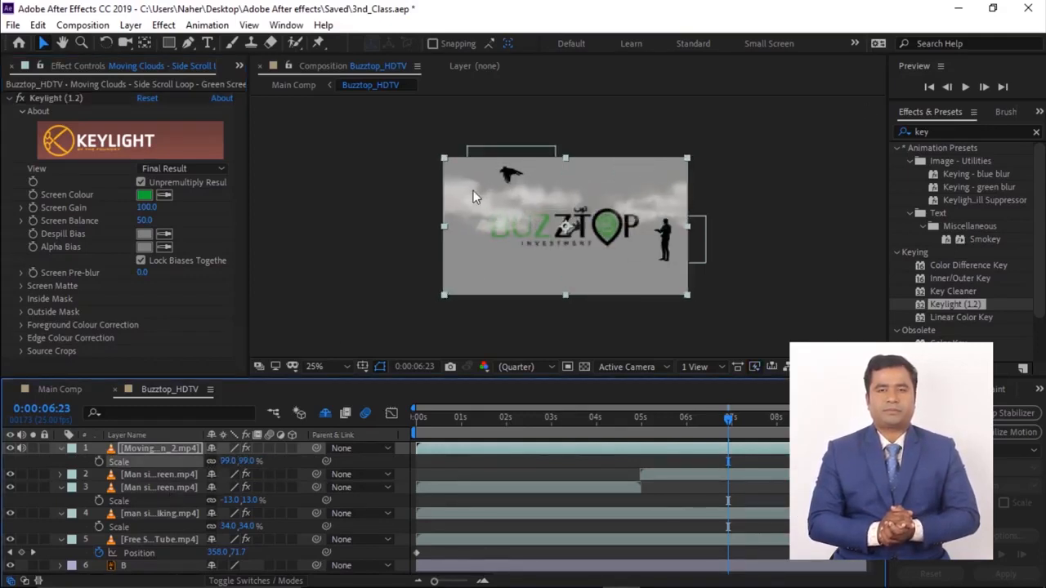
pyautogui.press('space')
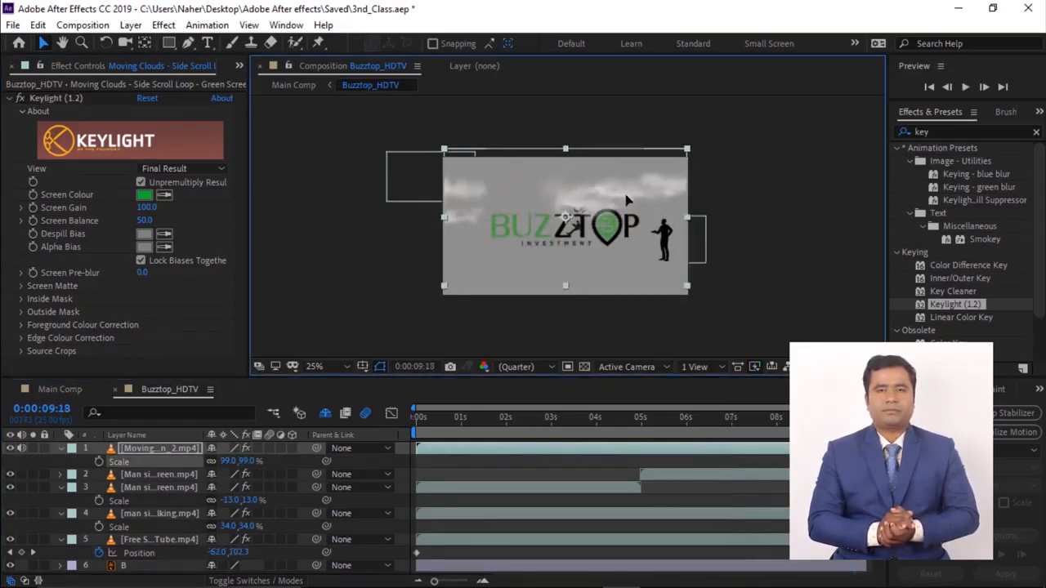
pyautogui.moveTo(626, 196); pyautogui.dragTo(627, 199)
pyautogui.press('s')
pyautogui.press('s')
pyautogui.moveTo(231, 462); pyautogui.dragTo(214, 462)
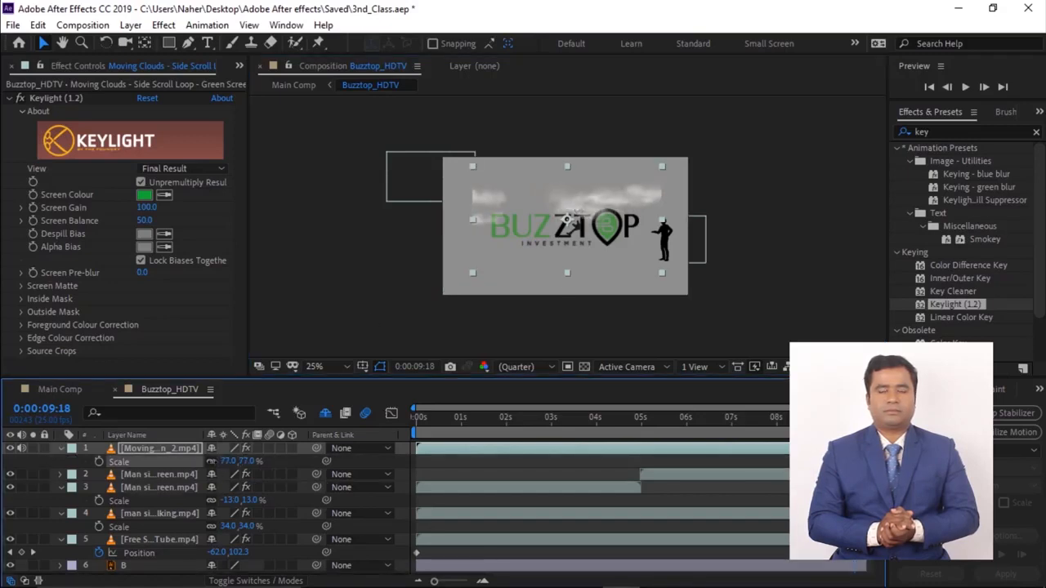
# - Draw an elliptical mask over the upper part of the Moving Clouds layer
pyautogui.moveTo(169, 43)
pyautogui.mouseDown()
pyautogui.moveTo(236, 59)
pyautogui.moveTo(221, 75)
pyautogui.mouseUp()
pyautogui.moveTo(477, 183)
pyautogui.mouseDown()
pyautogui.moveTo(645, 218)
pyautogui.moveTo(649, 244)
pyautogui.moveTo(689, 214)
pyautogui.moveTo(632, 189)
pyautogui.moveTo(449, 203)
pyautogui.mouseUp()
pyautogui.click(43, 44)
pyautogui.doubleClick(650, 214)
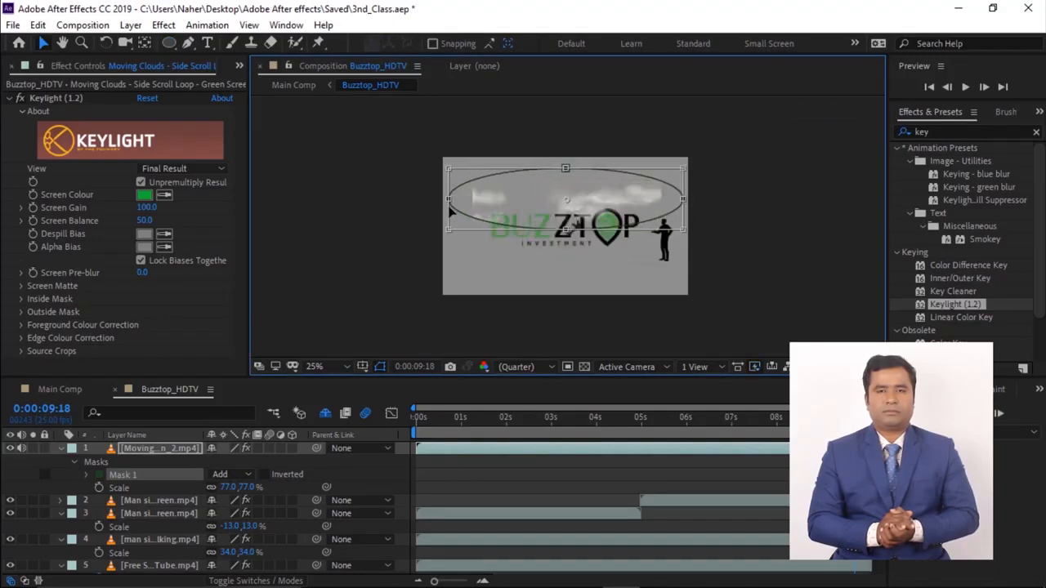
# - Scale the Moving Clouds layer to 103% and widen the ellipse mask to the frame edges
pyautogui.click(178, 449)
pyautogui.press('s')
pyautogui.moveTo(240, 463); pyautogui.dragTo(260, 459)
pyautogui.doubleClick(409, 195)
pyautogui.moveTo(410, 194); pyautogui.dragTo(450, 202)
pyautogui.moveTo(723, 191); pyautogui.dragTo(690, 193)
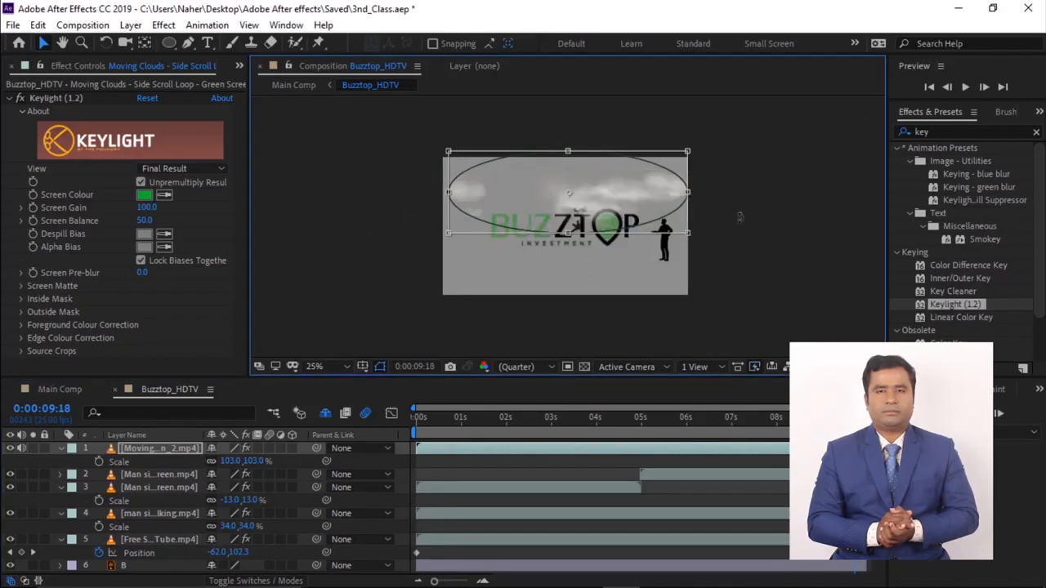
# - Set the clouds mask feather to 88 pixels
pyautogui.click(140, 447)
pyautogui.press('m')
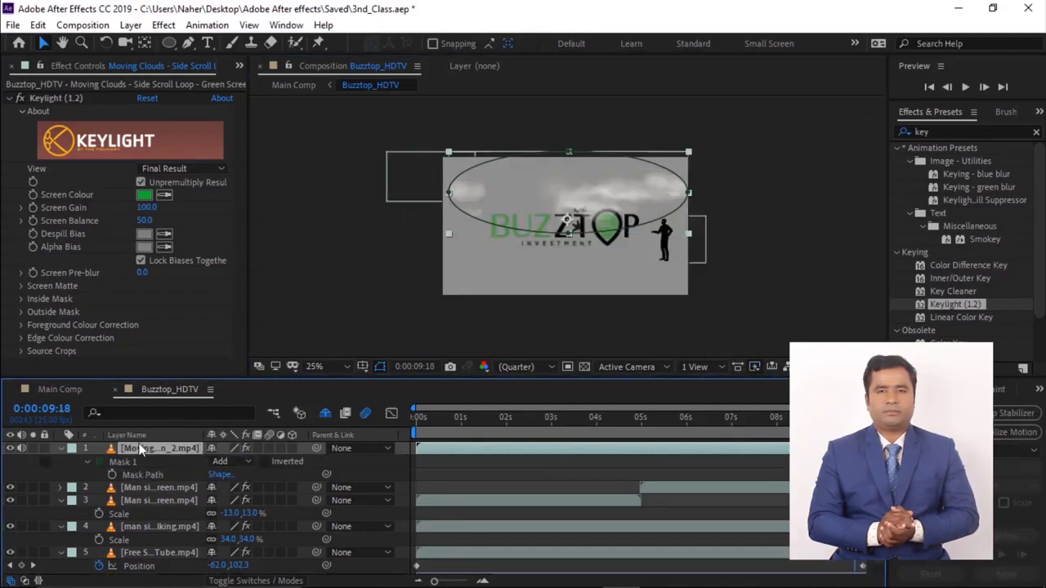
pyautogui.click(88, 463)
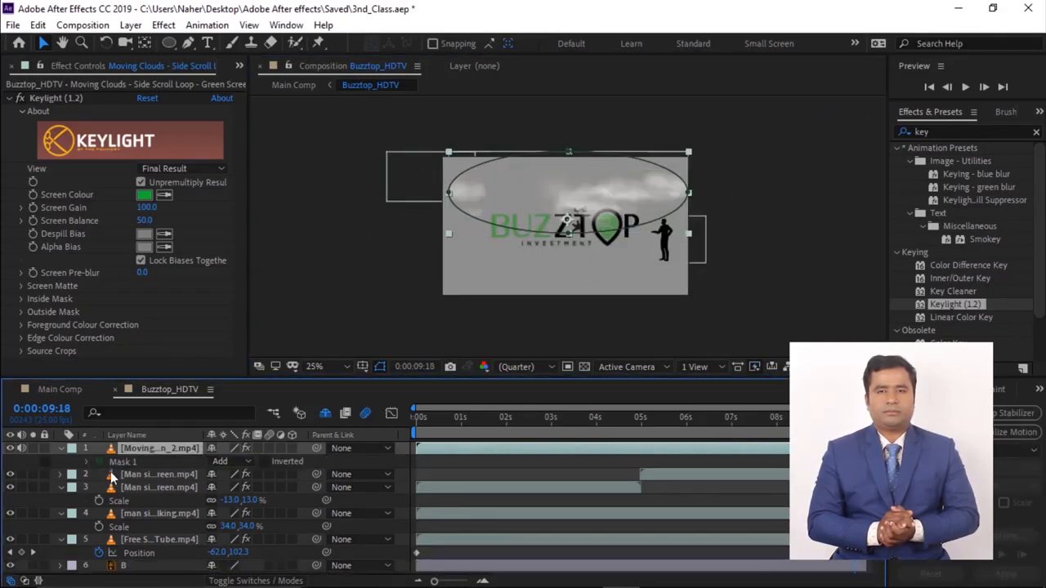
pyautogui.click(89, 462)
pyautogui.moveTo(229, 487); pyautogui.dragTo(276, 478)
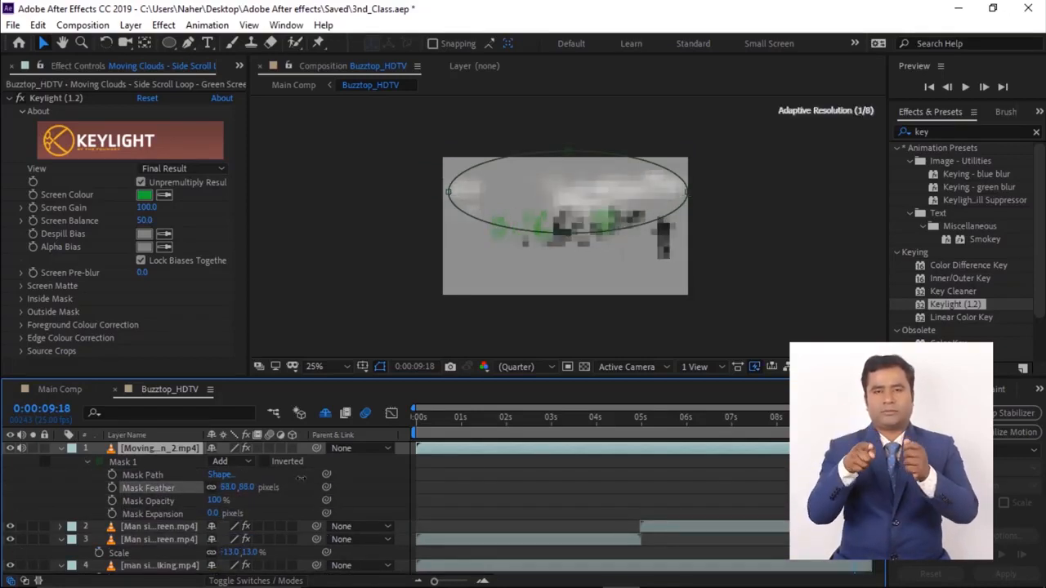
pyautogui.click(584, 318)
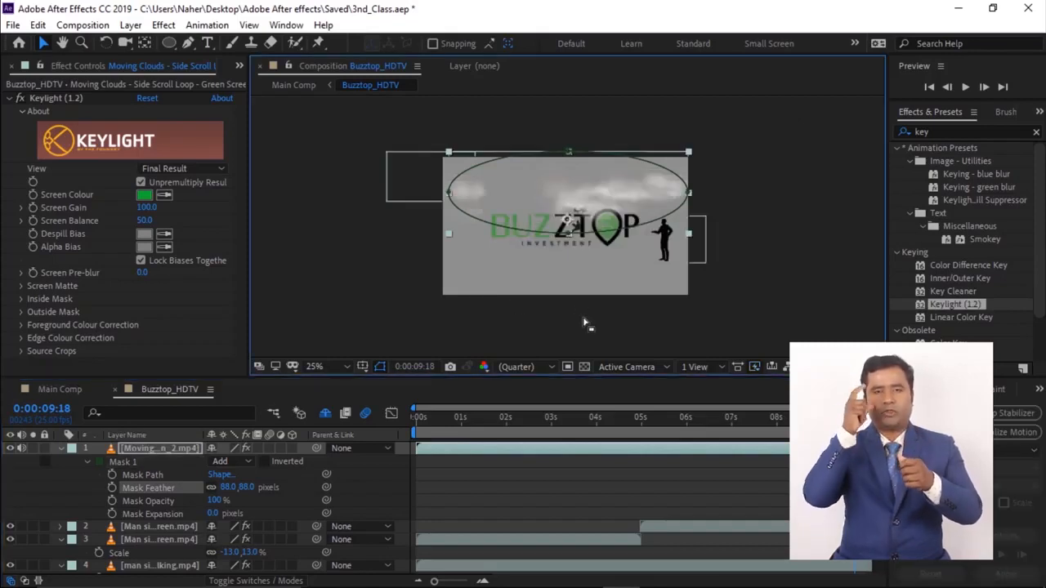
pyautogui.click(62, 482)
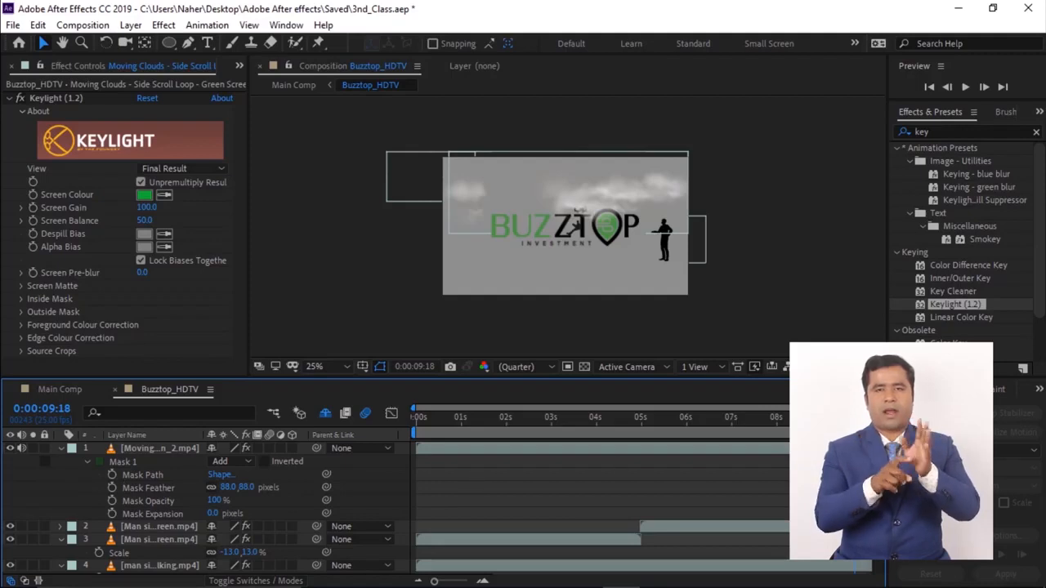
# - Preview the composition from the start with the feathered clouds
pyautogui.press('Home')
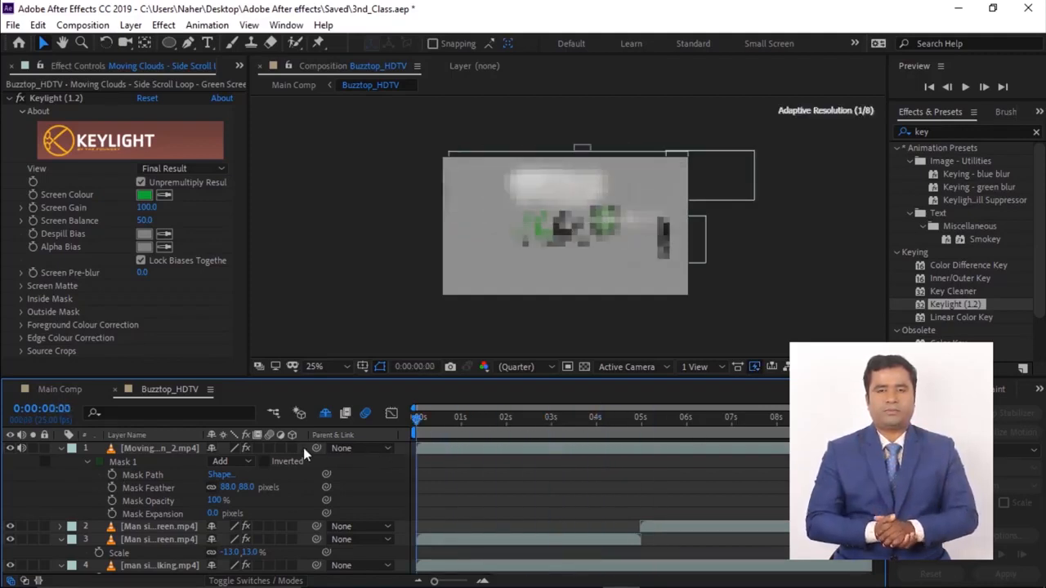
pyautogui.press('space')
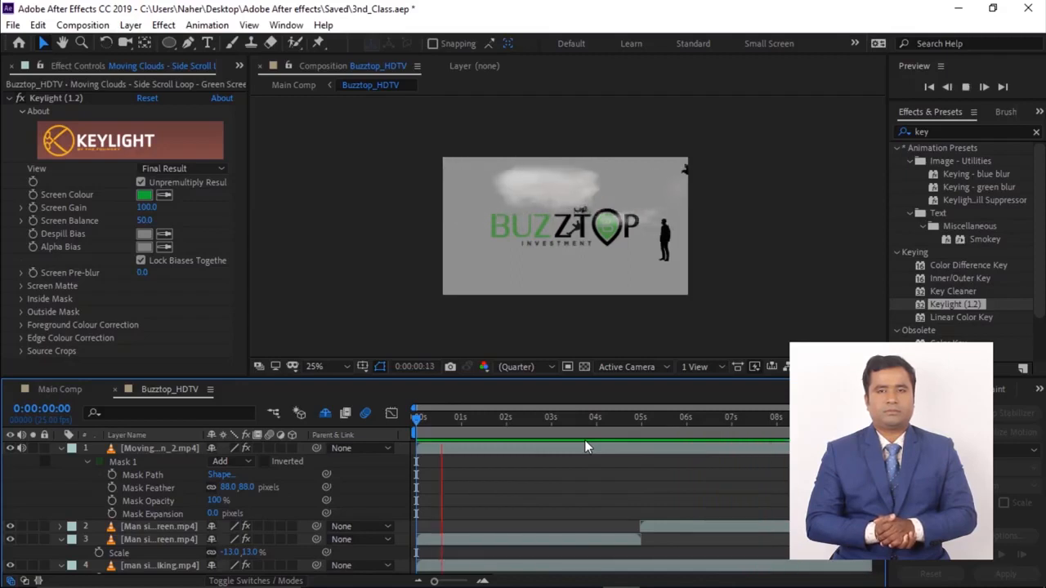
pyautogui.press('space')
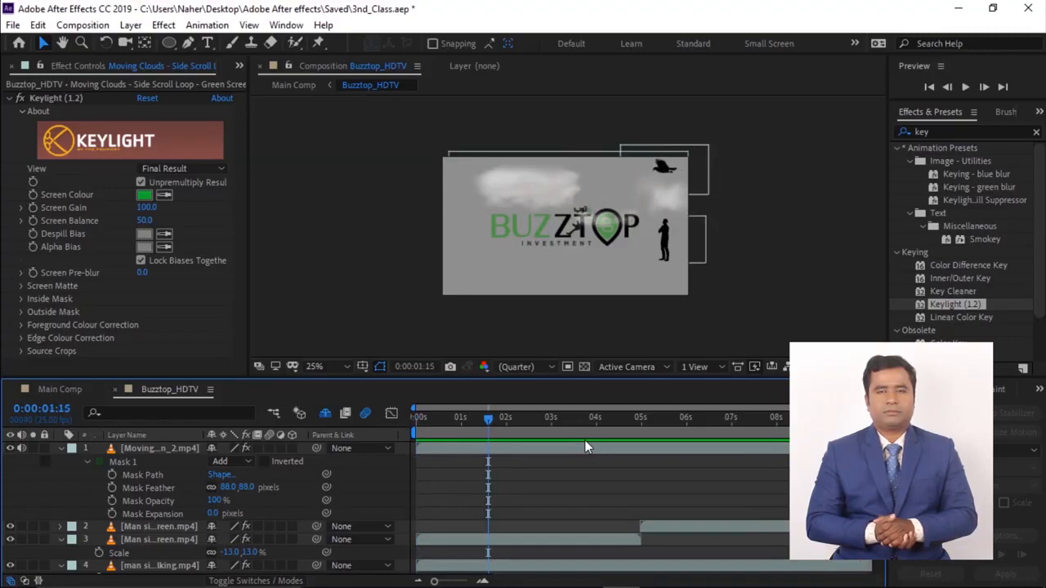
# - Turn on the 3D layer switch for all layers in the Buzztop_HDTV composition
pyautogui.click(61, 449)
pyautogui.moveTo(292, 449); pyautogui.dragTo(292, 517)
pyautogui.click(61, 475)
pyautogui.click(61, 476)
pyautogui.click(61, 488)
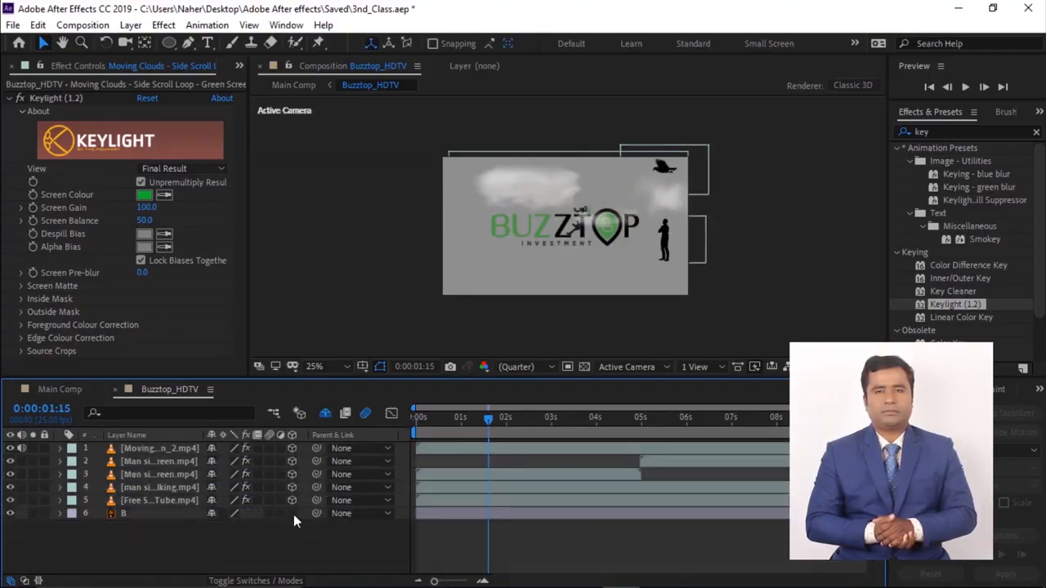
pyautogui.click(325, 413)
pyautogui.scroll(-1, 237, 492)
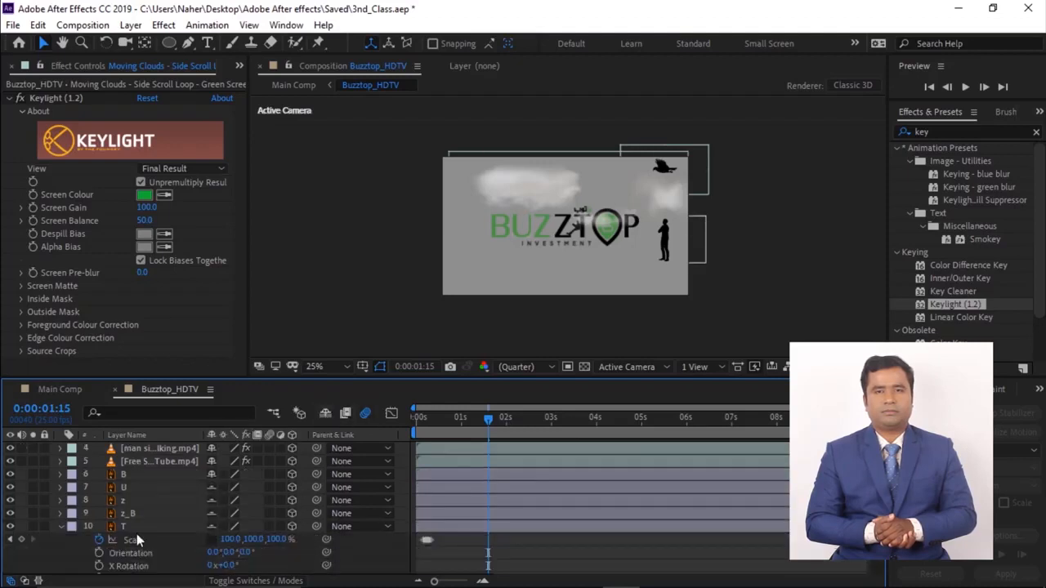
pyautogui.click(62, 527)
pyautogui.scroll(-1, 257, 524)
pyautogui.moveTo(292, 518); pyautogui.dragTo(295, 542)
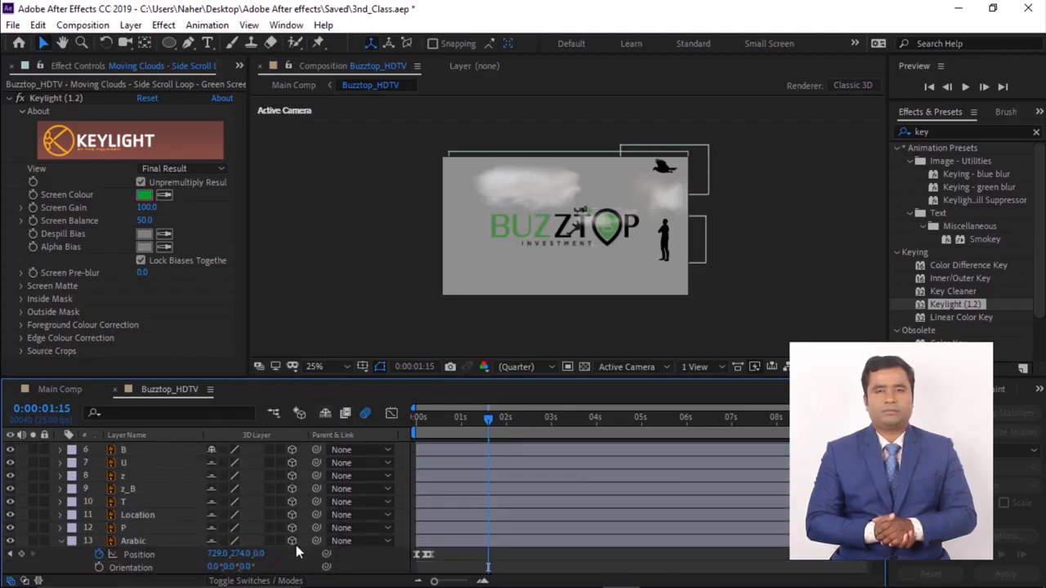
pyautogui.click(62, 541)
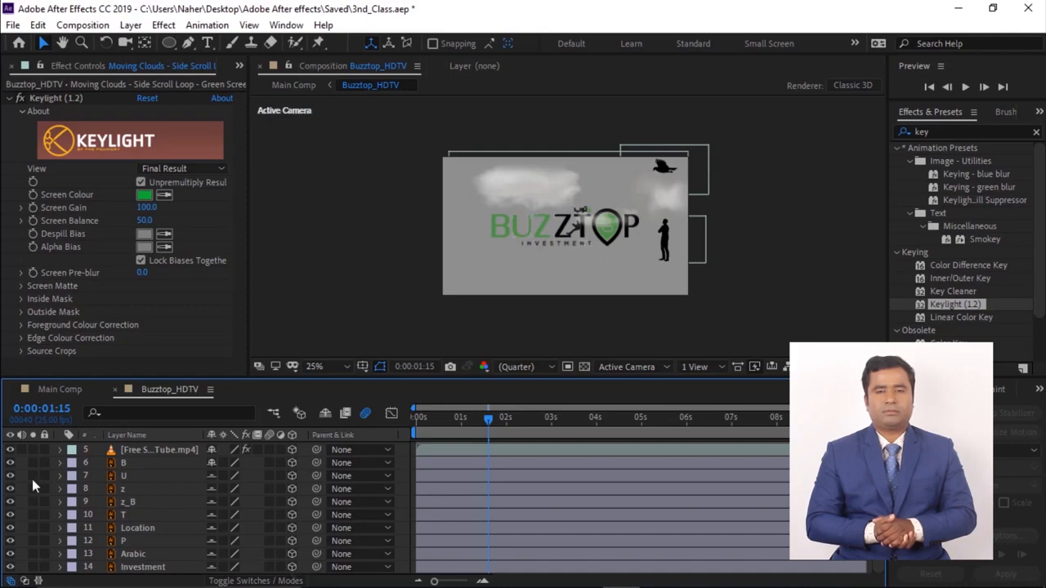
pyautogui.scroll(2, 32, 478)
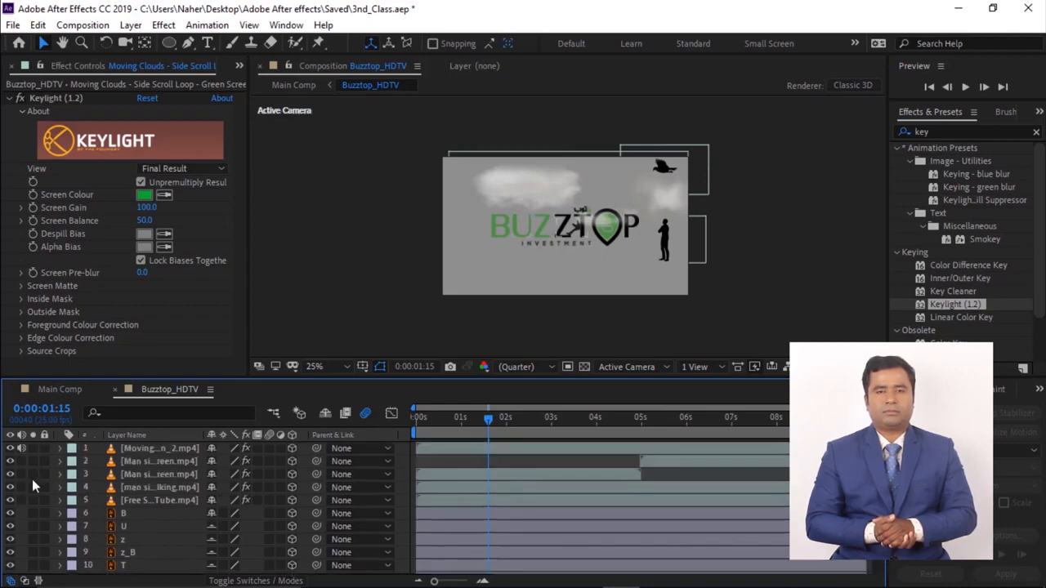
# - Hide the shy layers and switch the viewer to a two-view horizontal layout with a Top view
pyautogui.click(325, 415)
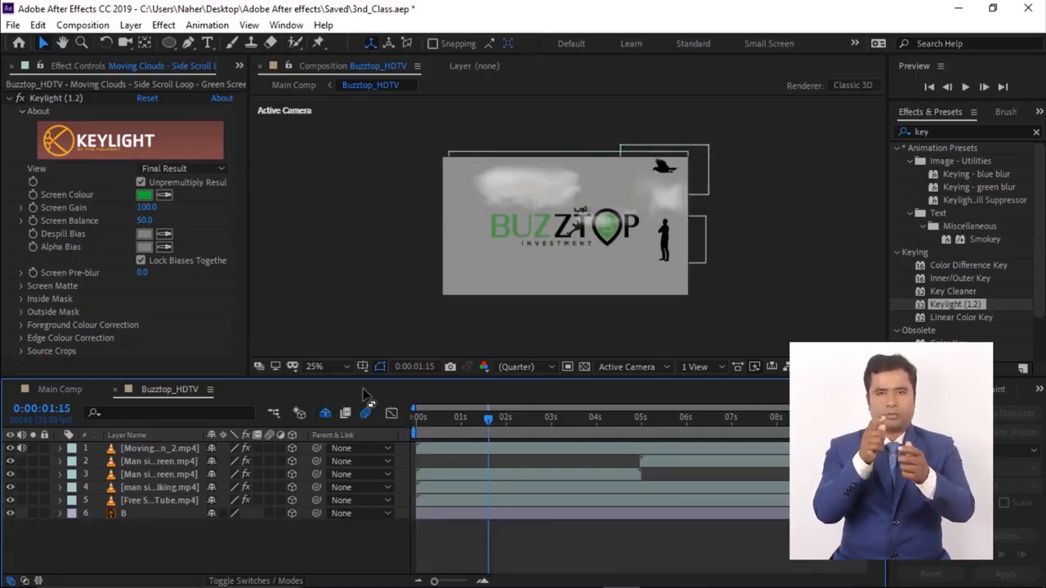
pyautogui.click(688, 366)
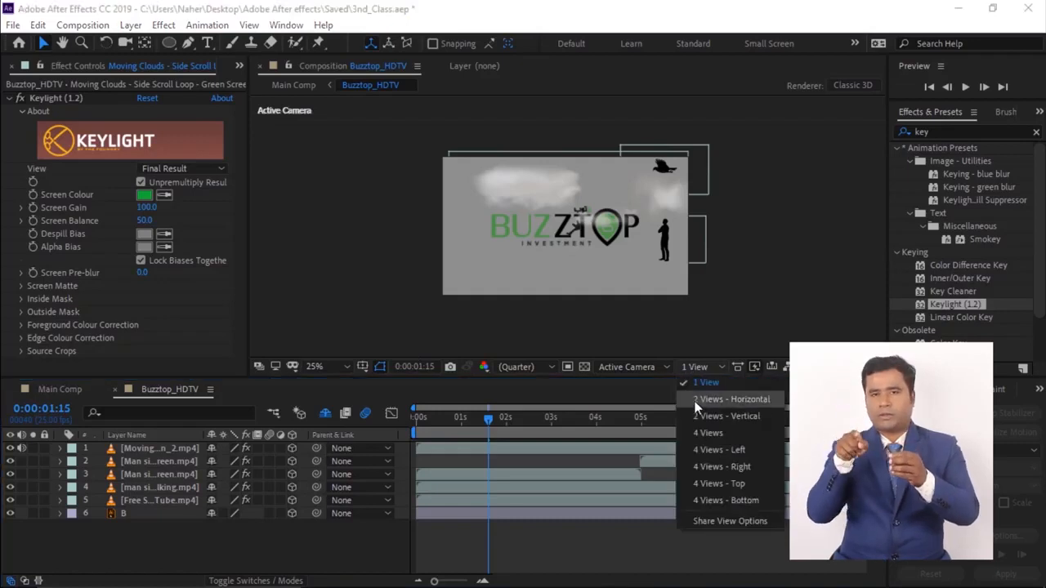
pyautogui.click(694, 401)
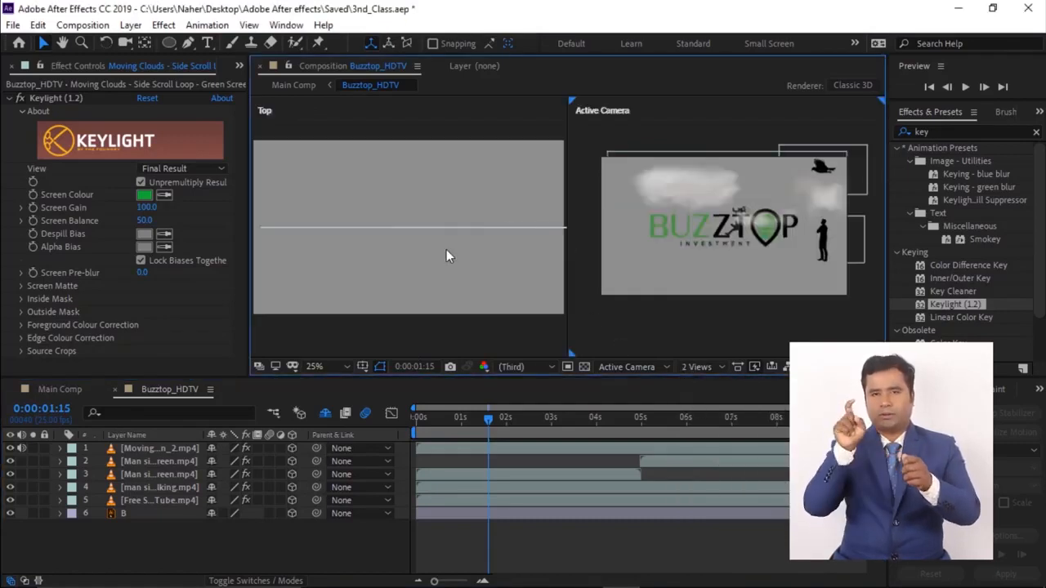
pyautogui.press('space')
pyautogui.moveTo(446, 250); pyautogui.dragTo(460, 249)
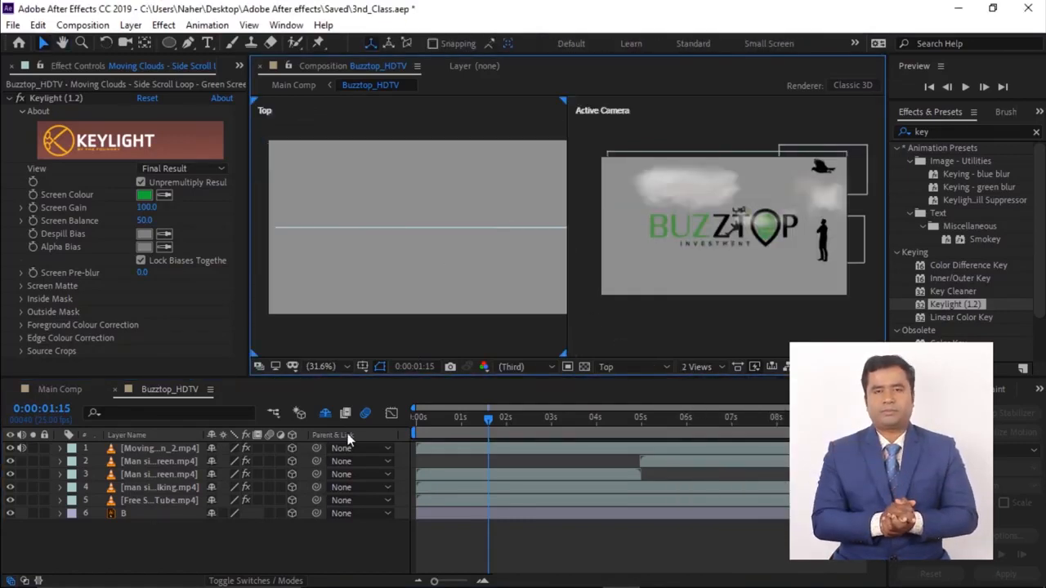
# - Move the U letter layer back in depth in the Top view
pyautogui.click(127, 515)
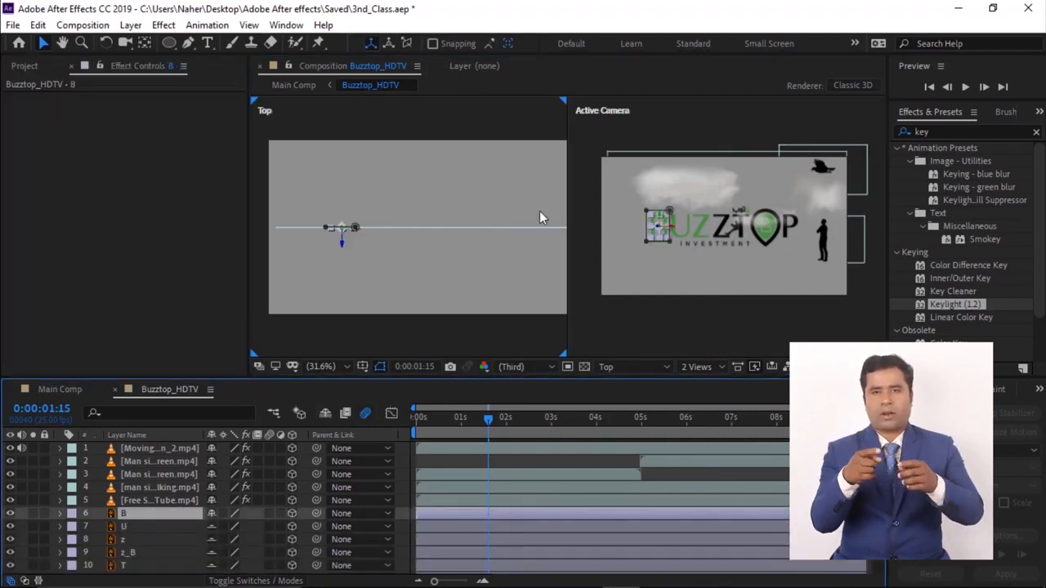
pyautogui.click(127, 527)
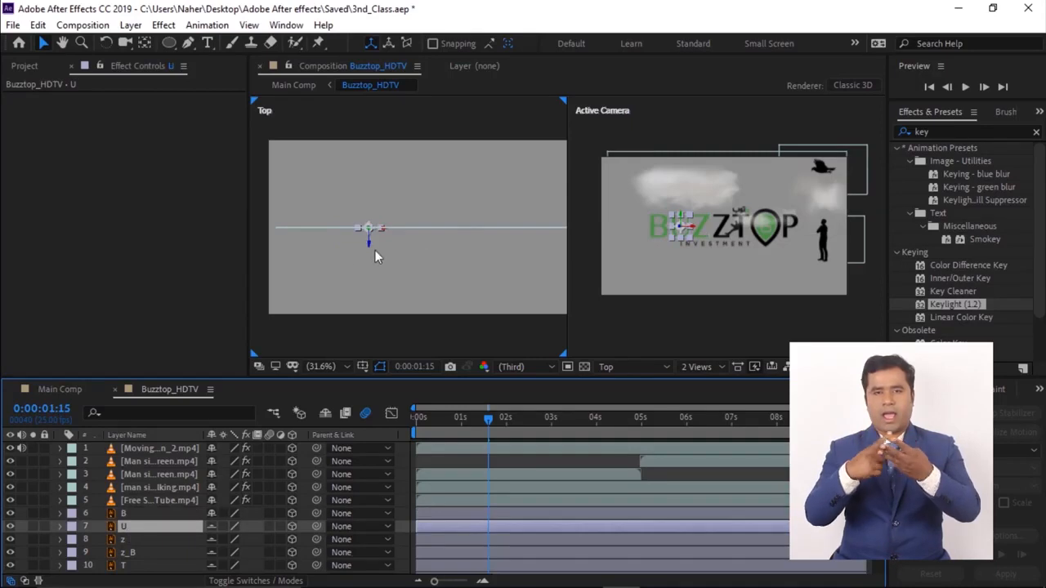
pyautogui.moveTo(369, 250); pyautogui.dragTo(378, 305)
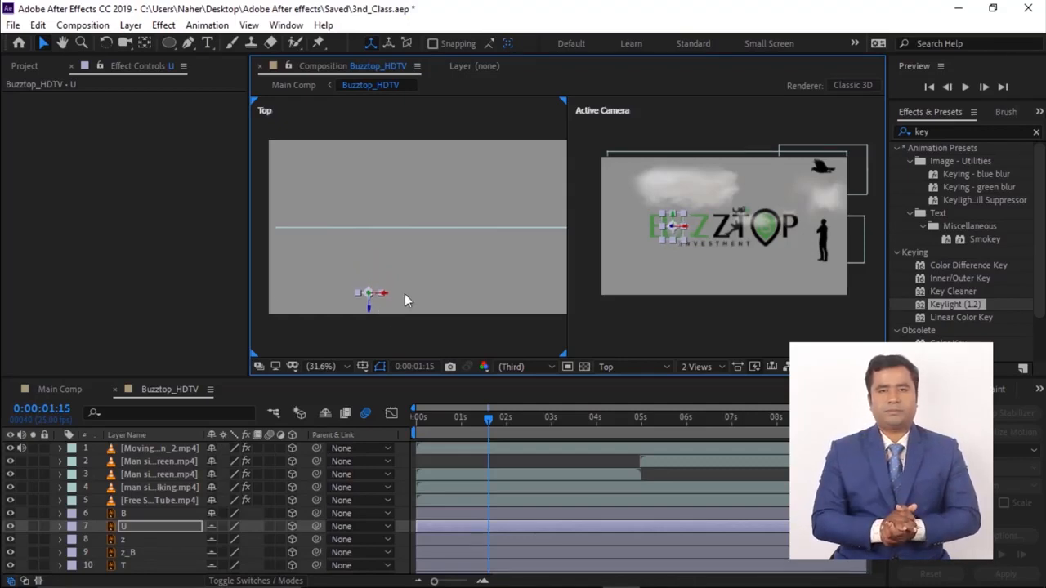
# - Move another letter layer back in depth in the Top view
pyautogui.scroll(-2, 378, 313)
pyautogui.click(135, 539)
pyautogui.moveTo(401, 234); pyautogui.dragTo(408, 319)
# - At 3 seconds, show Position for all layers and set Position keyframes
pyautogui.click(135, 526)
pyautogui.moveTo(489, 419); pyautogui.dragTo(550, 419)
pyautogui.hotkey('ctrl', 'a')
pyautogui.press('p')
pyautogui.click(98, 461)
pyautogui.click(451, 567)
pyautogui.scroll(-3, 451, 568)
pyautogui.moveTo(417, 448); pyautogui.dragTo(411, 421)
pyautogui.hotkey('ctrl', 'z')
# - At the start frame, push several letter layers back in depth in the Top view to create fly-in keyframes
pyautogui.scroll(1, 156, 477)
pyautogui.click(157, 476)
pyautogui.click(457, 316)
pyautogui.scroll(2, 152, 476)
pyautogui.click(160, 449)
pyautogui.moveTo(418, 237); pyautogui.dragTo(435, 380)
pyautogui.scroll(-2, 445, 314)
pyautogui.moveTo(450, 313); pyautogui.dragTo(434, 285)
pyautogui.scroll(-3, 155, 489)
pyautogui.click(139, 488)
pyautogui.moveTo(383, 208); pyautogui.dragTo(384, 259)
pyautogui.click(325, 485)
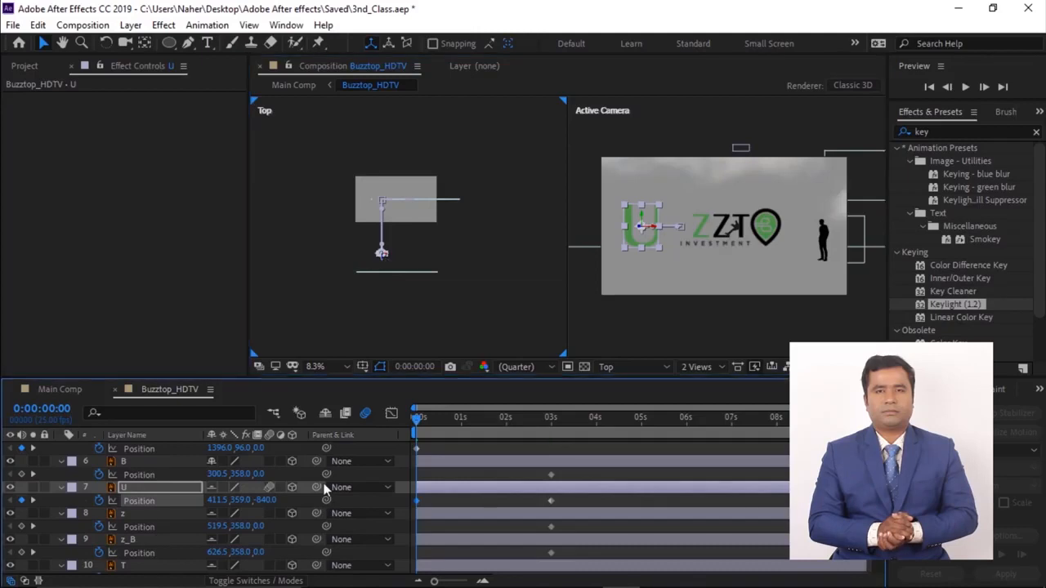
# - Push the z letter layer back in depth at the start frame
pyautogui.click(137, 515)
pyautogui.moveTo(389, 205); pyautogui.dragTo(410, 281)
pyautogui.click(822, 244)
pyautogui.scroll(-3, 219, 515)
pyautogui.scroll(6, 219, 516)
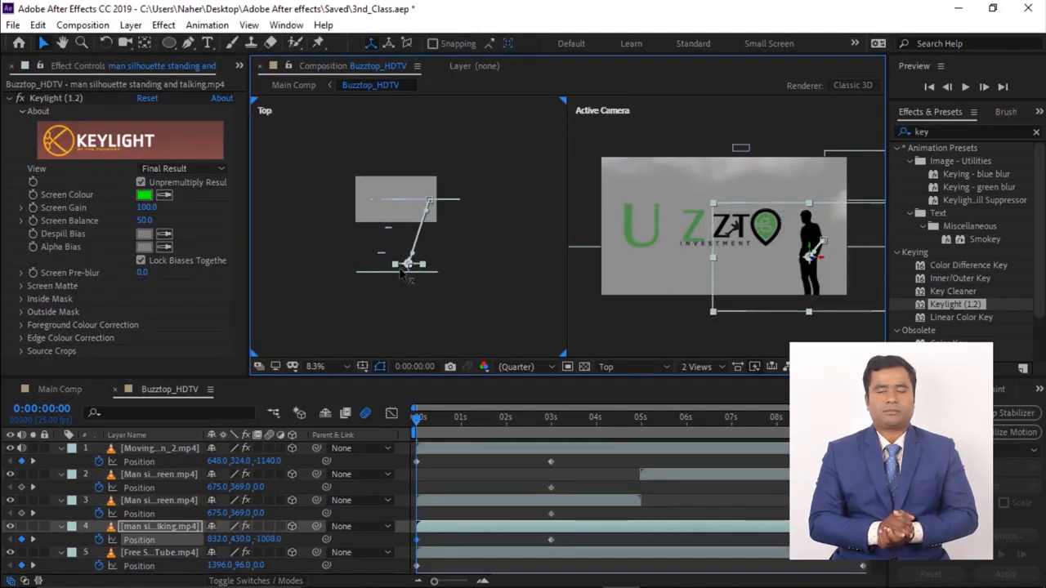
# - Push the Location layer back in depth at the start frame
pyautogui.scroll(-5, 156, 488)
pyautogui.click(138, 476)
pyautogui.moveTo(410, 201); pyautogui.dragTo(395, 291)
pyautogui.click(374, 320)
pyautogui.click(270, 476)
pyautogui.scroll(6, 235, 503)
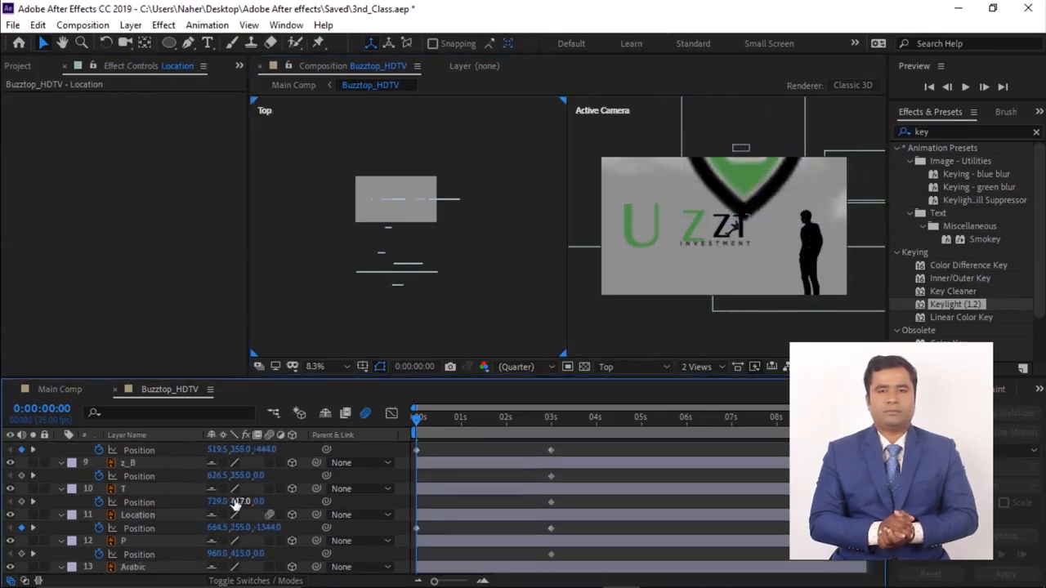
# - Preview the letters flying in from depth
pyautogui.click(156, 475)
pyautogui.click(159, 526)
pyautogui.press('space')
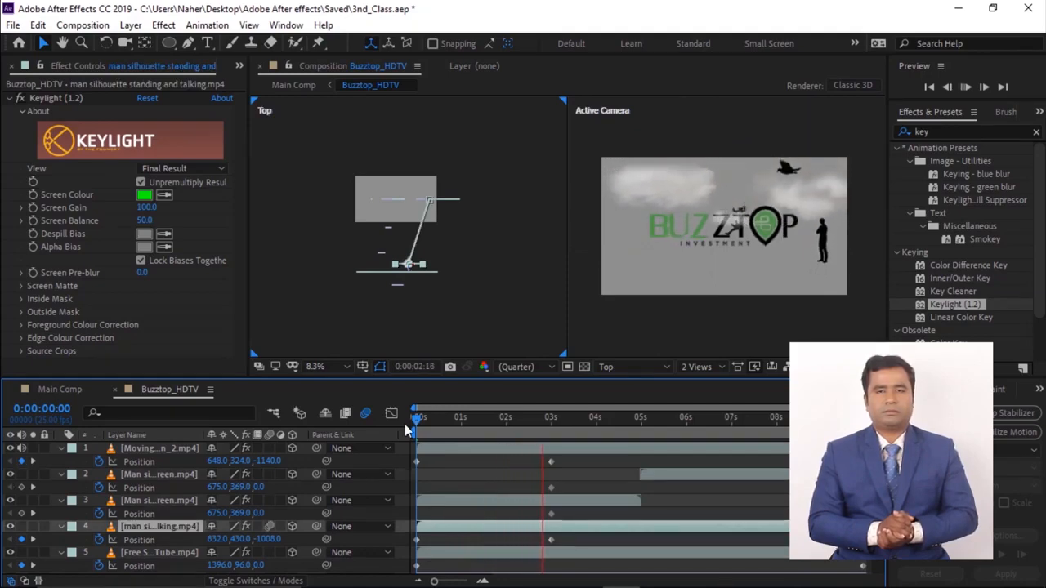
pyautogui.press('space')
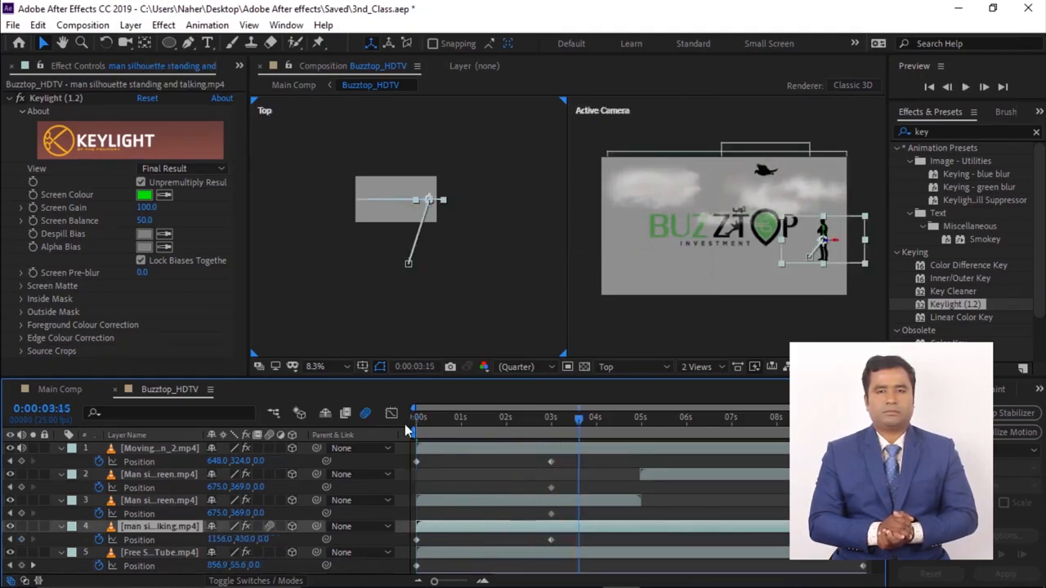
# - Return to the start, collapse all layer properties and hide the shy layers again
pyautogui.click(414, 439)
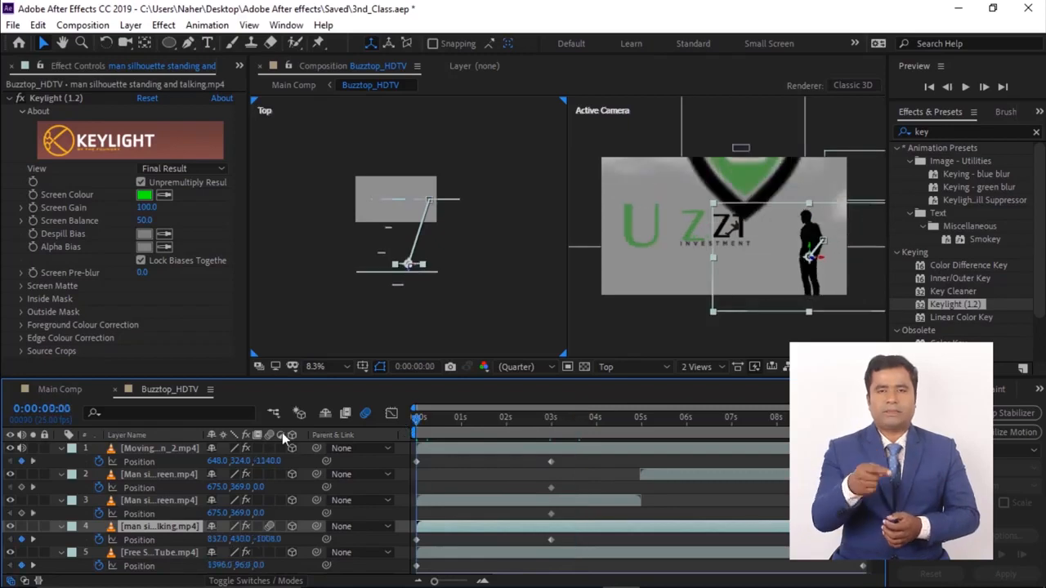
pyautogui.click(143, 449)
pyautogui.scroll(-5, 164, 463)
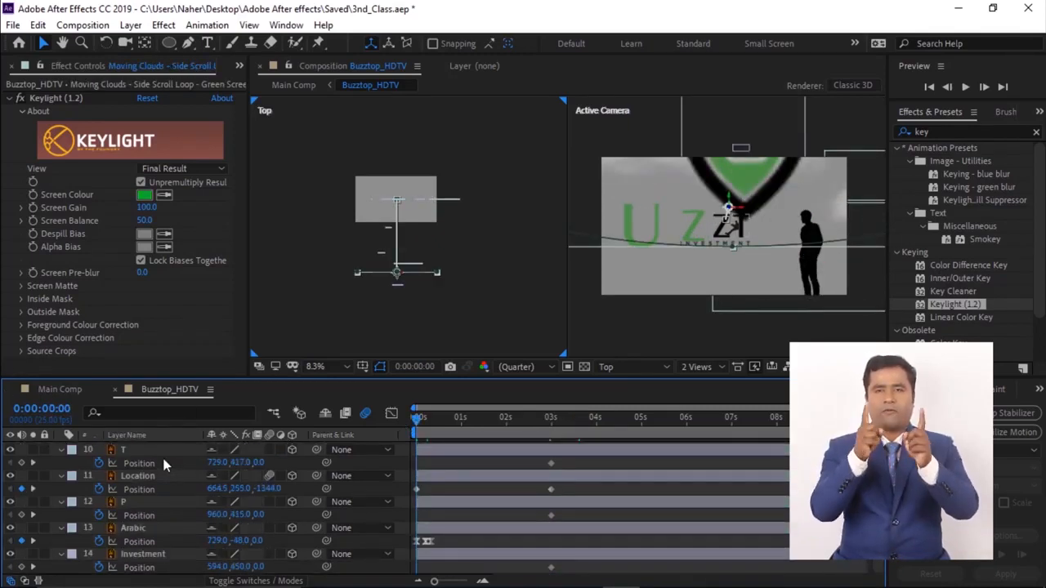
pyautogui.hotkey('ctrl', 'a')
pyautogui.press('p')
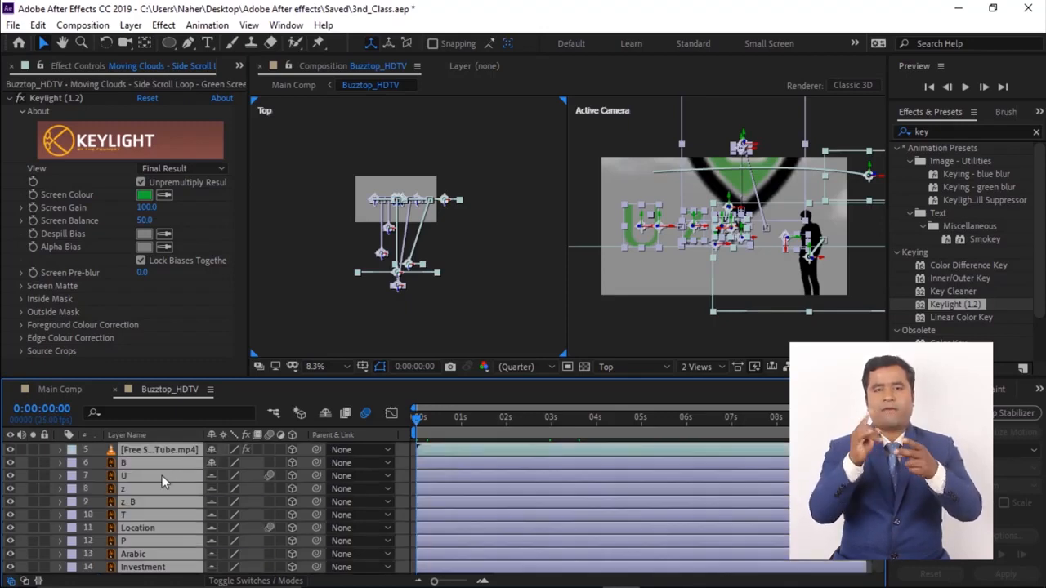
pyautogui.click(324, 415)
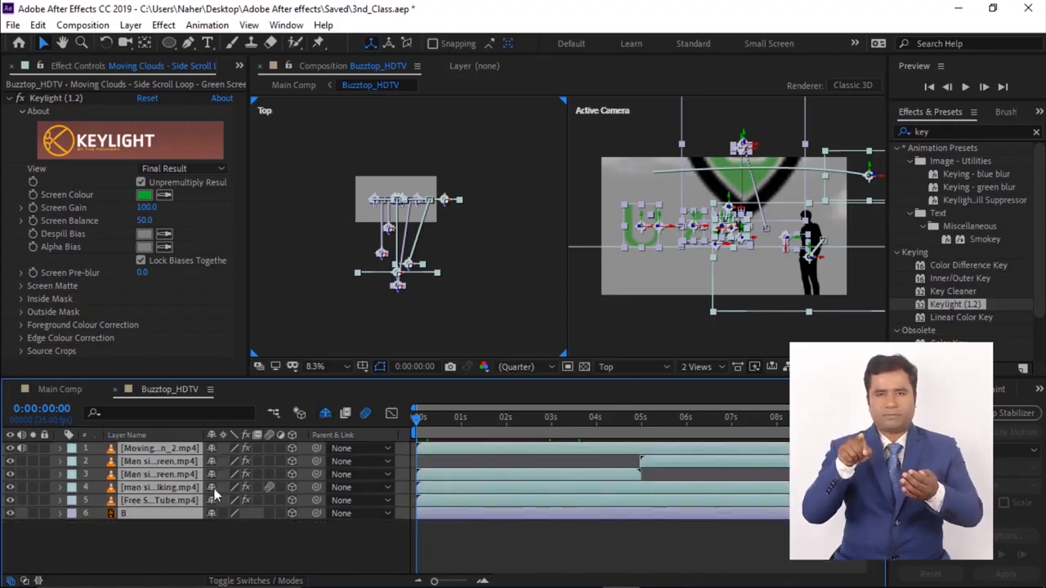
pyautogui.click(120, 531)
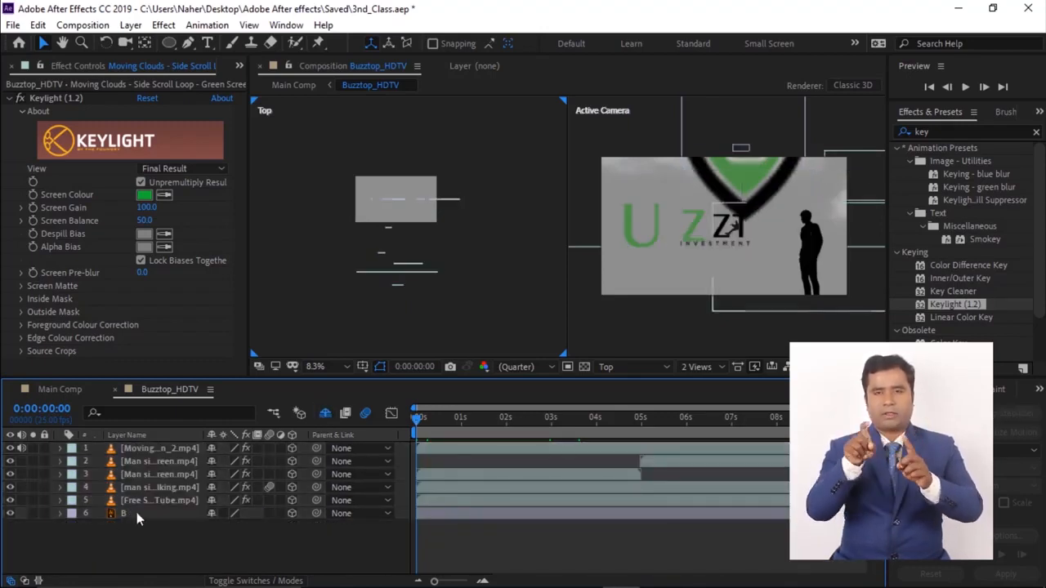
# - Add a new camera layer and a new Null Object to the composition
pyautogui.hotkey('ctrl', 'alt', 'shift', 'c')
pyautogui.click(665, 470)
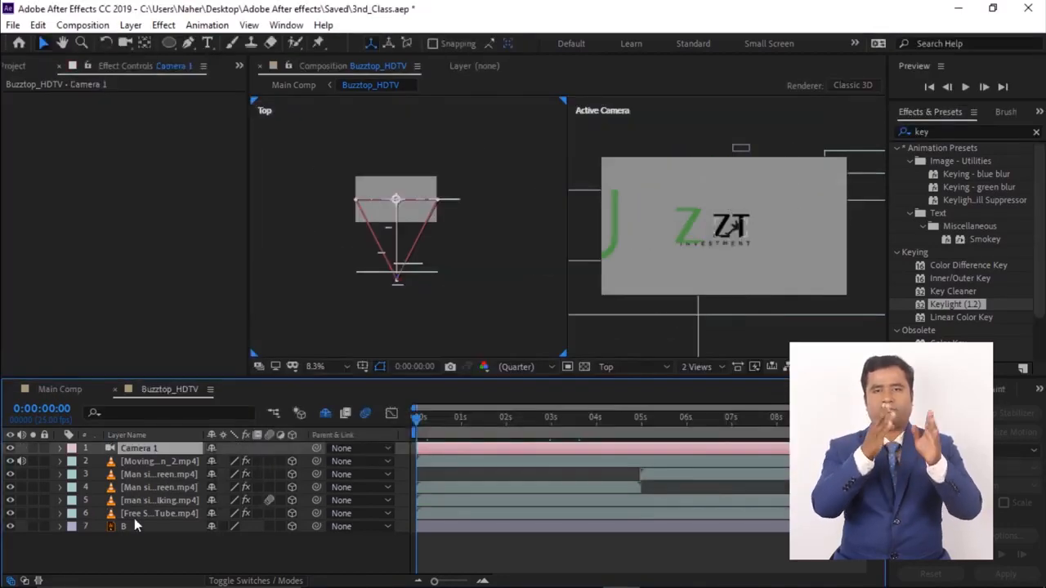
pyautogui.click(153, 558)
pyautogui.rightClick(153, 558)
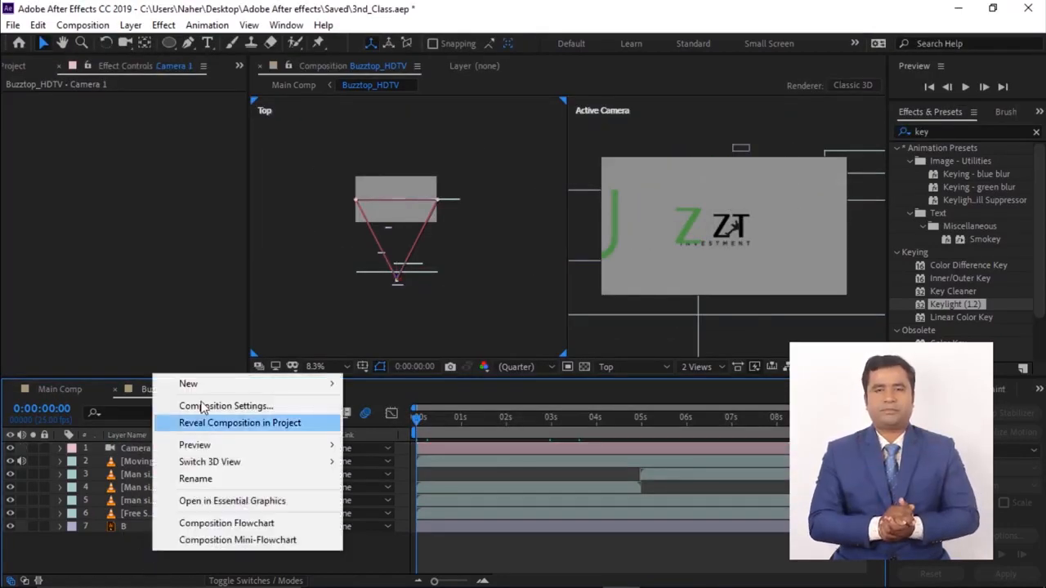
pyautogui.moveTo(199, 384)
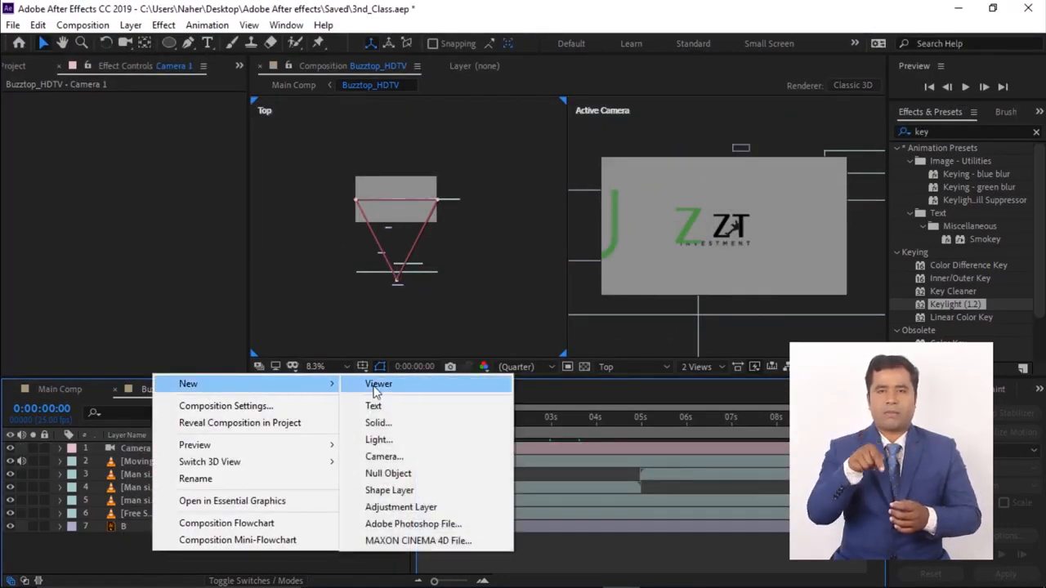
pyautogui.click(387, 473)
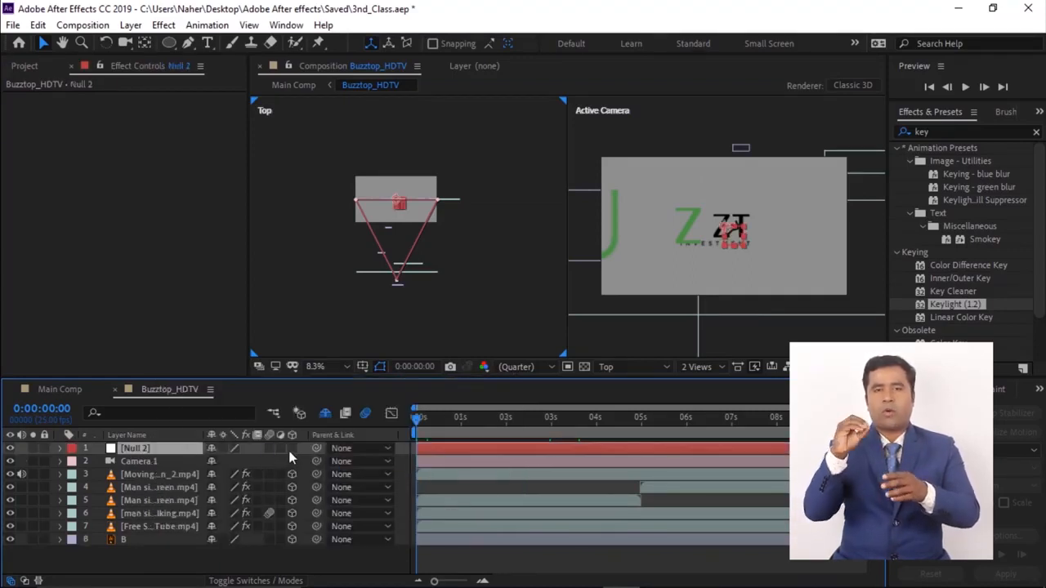
# - Parent Camera 1 to the Null 2 layer
pyautogui.click(155, 462)
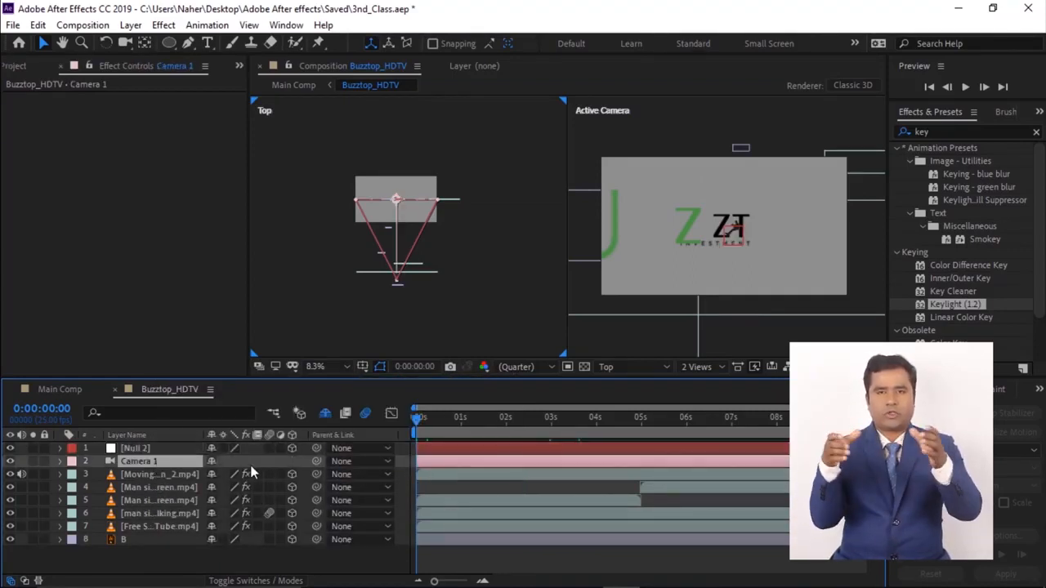
pyautogui.moveTo(315, 460); pyautogui.dragTo(138, 450)
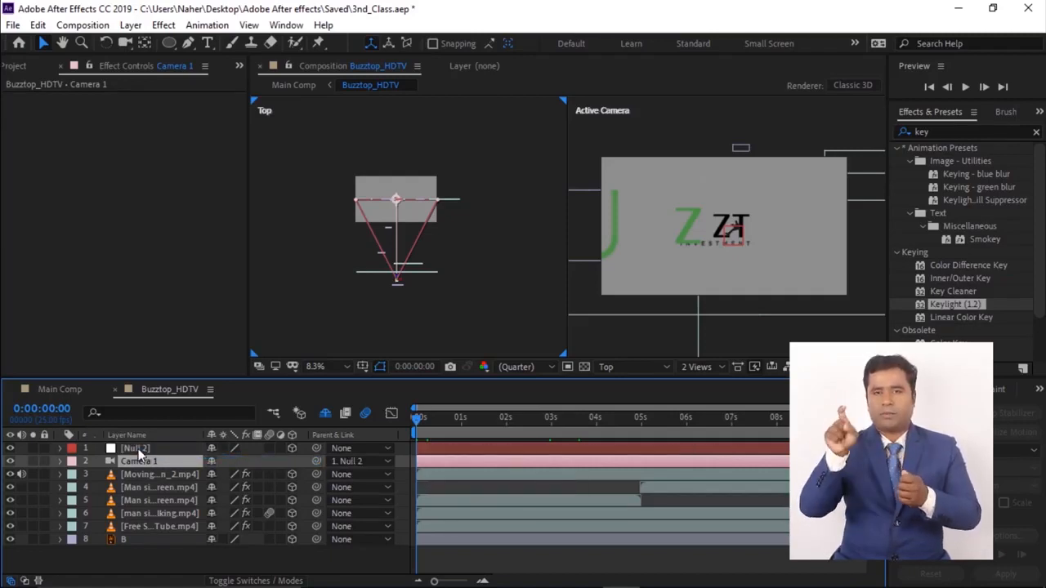
# - Set a Position keyframe for Null 2 at 0:00:02:24 and return to the start
pyautogui.click(138, 449)
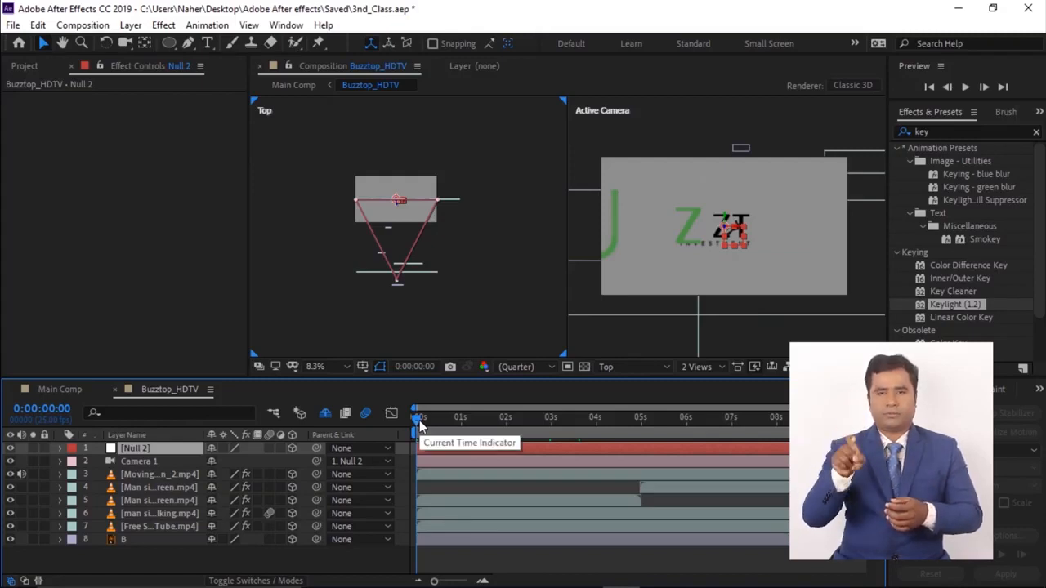
pyautogui.moveTo(419, 419); pyautogui.dragTo(551, 434)
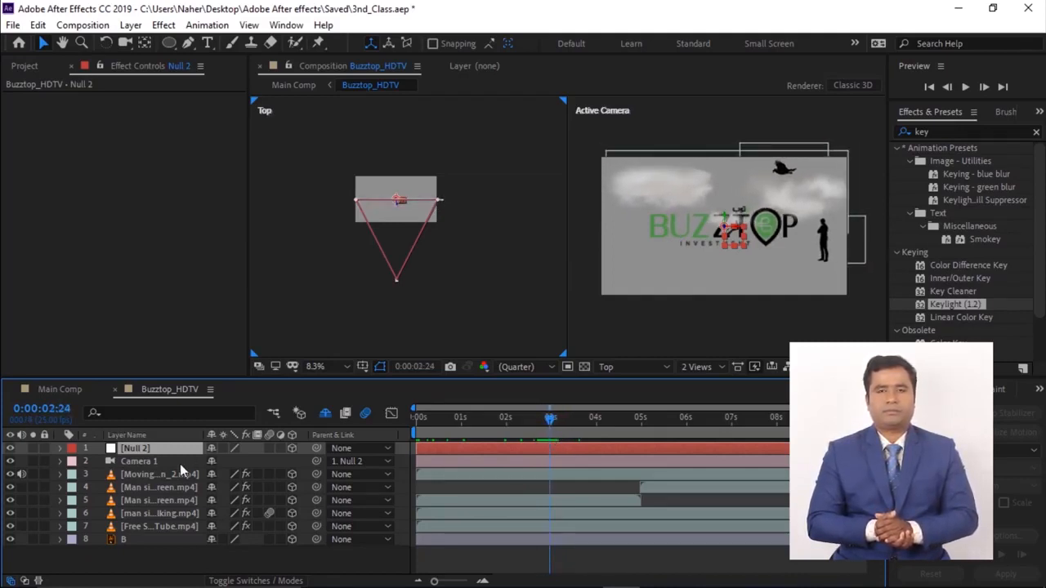
pyautogui.press('p')
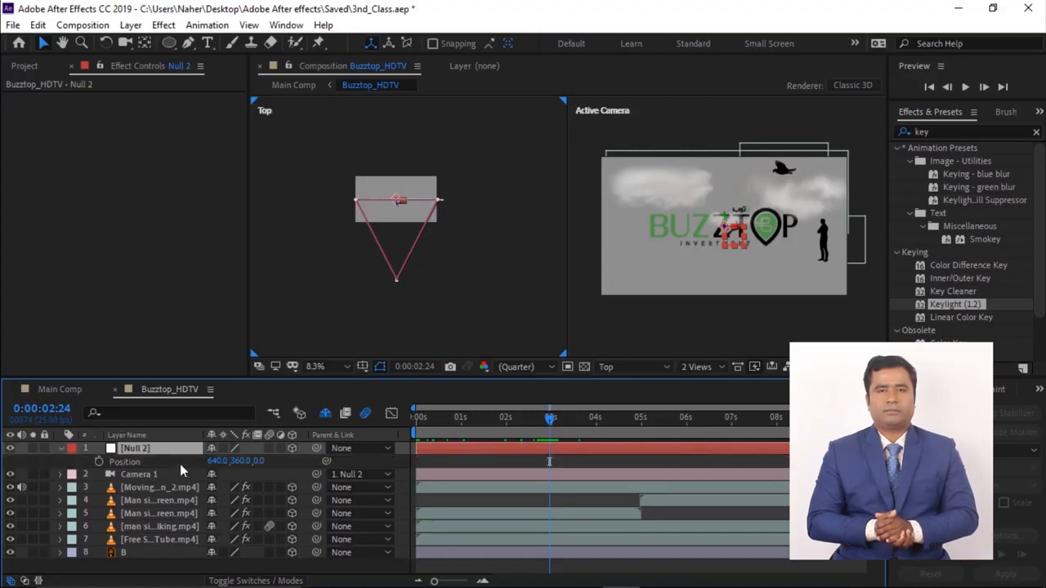
pyautogui.click(98, 462)
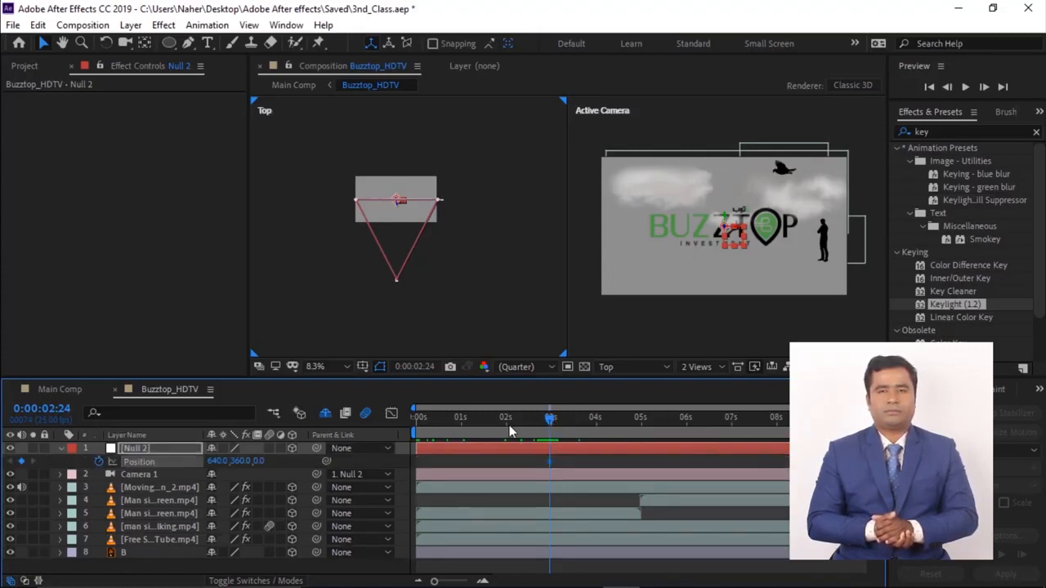
pyautogui.press('Home')
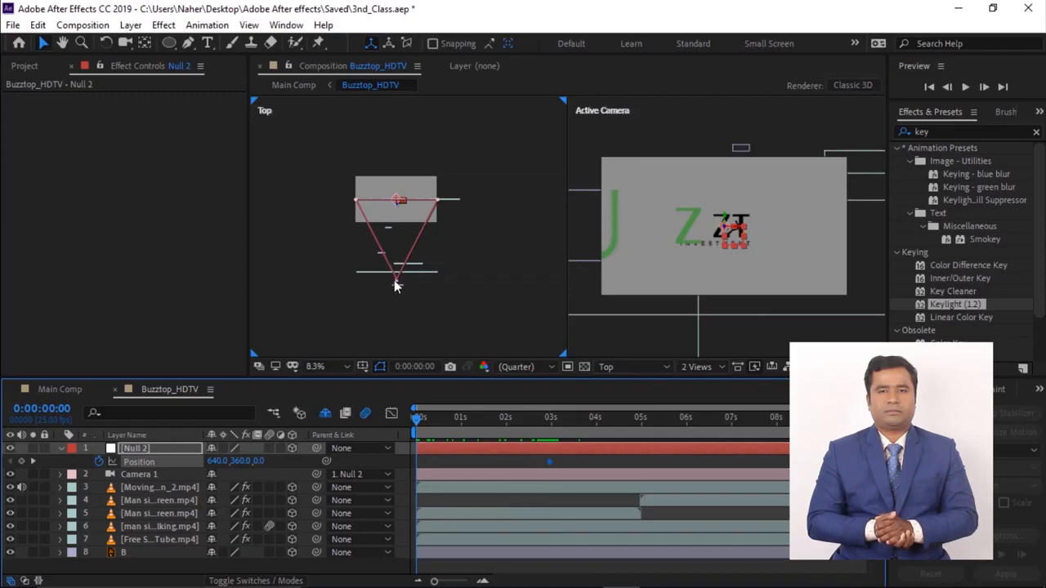
# - Set Null 2's start Position to 672, 360, 1008 and preview the camera move
pyautogui.click(396, 283)
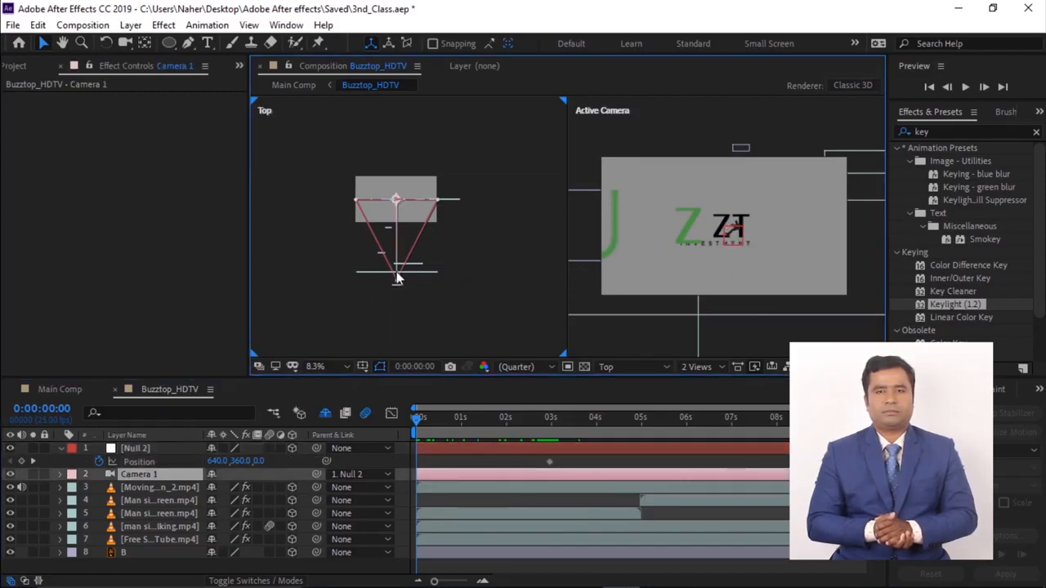
pyautogui.moveTo(395, 280); pyautogui.dragTo(413, 210)
pyautogui.moveTo(259, 461); pyautogui.dragTo(1030, 462)
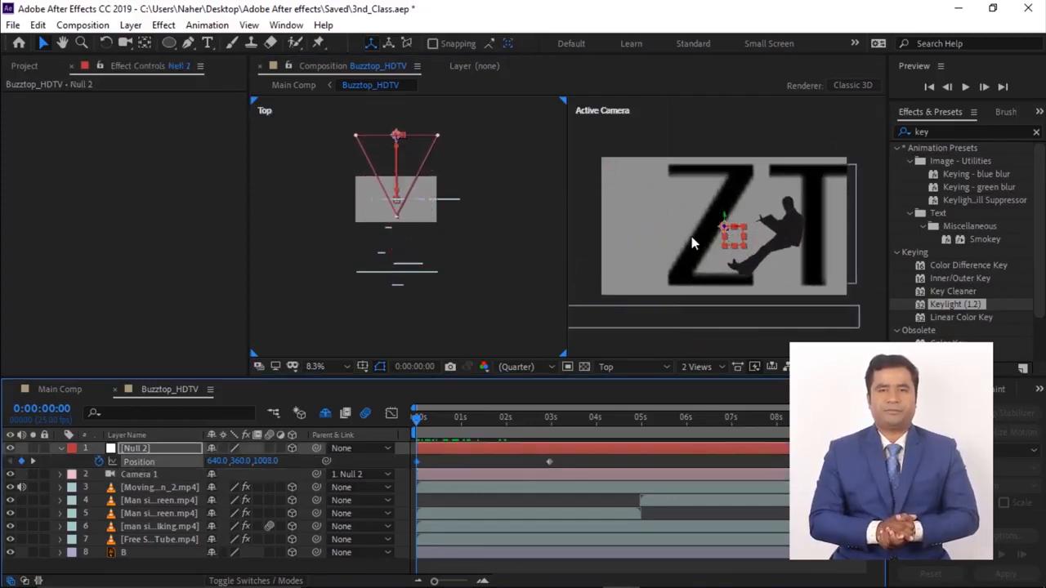
pyautogui.press('space')
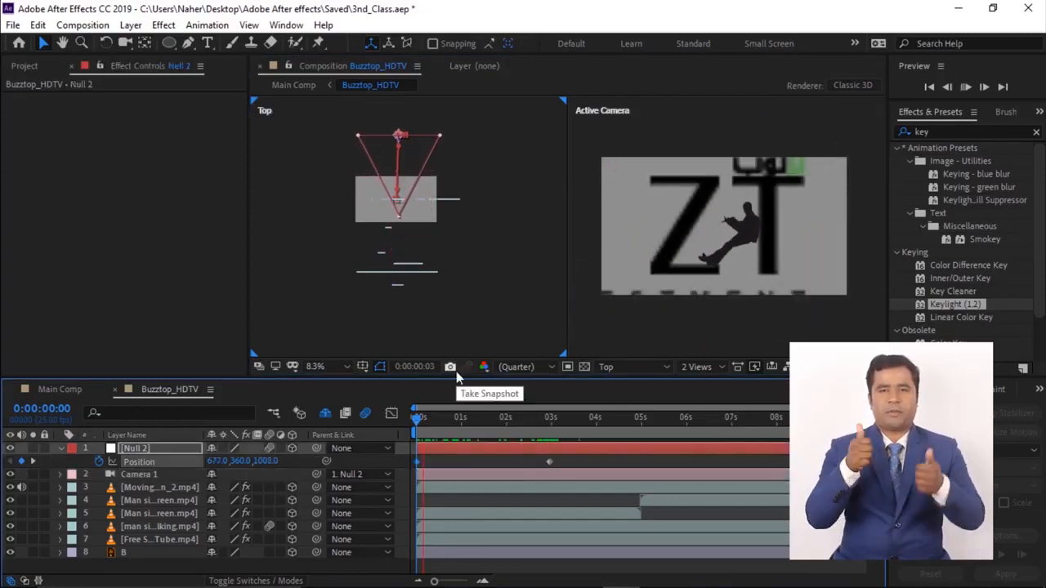